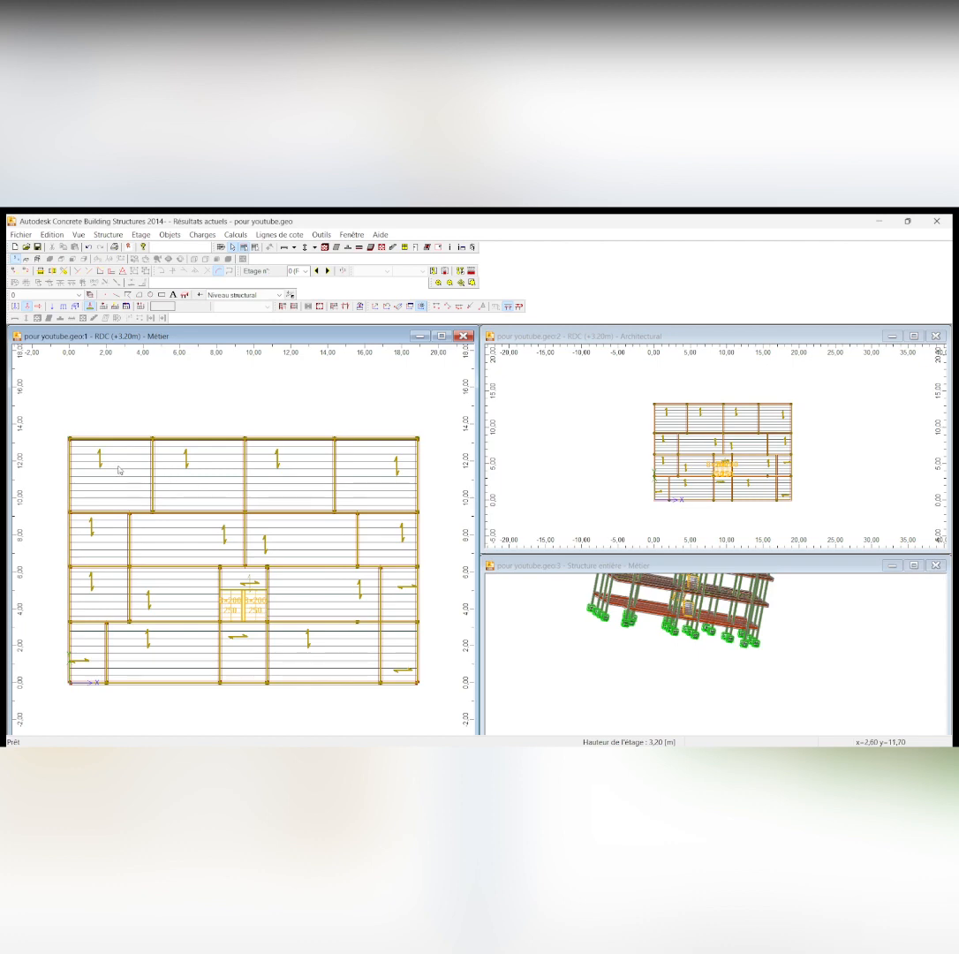
Start defining a permanent surface load (Charge surfacique) on the RDC floor plan
scroll(320, 495, down, 1)
scroll(325, 483, down, 2)
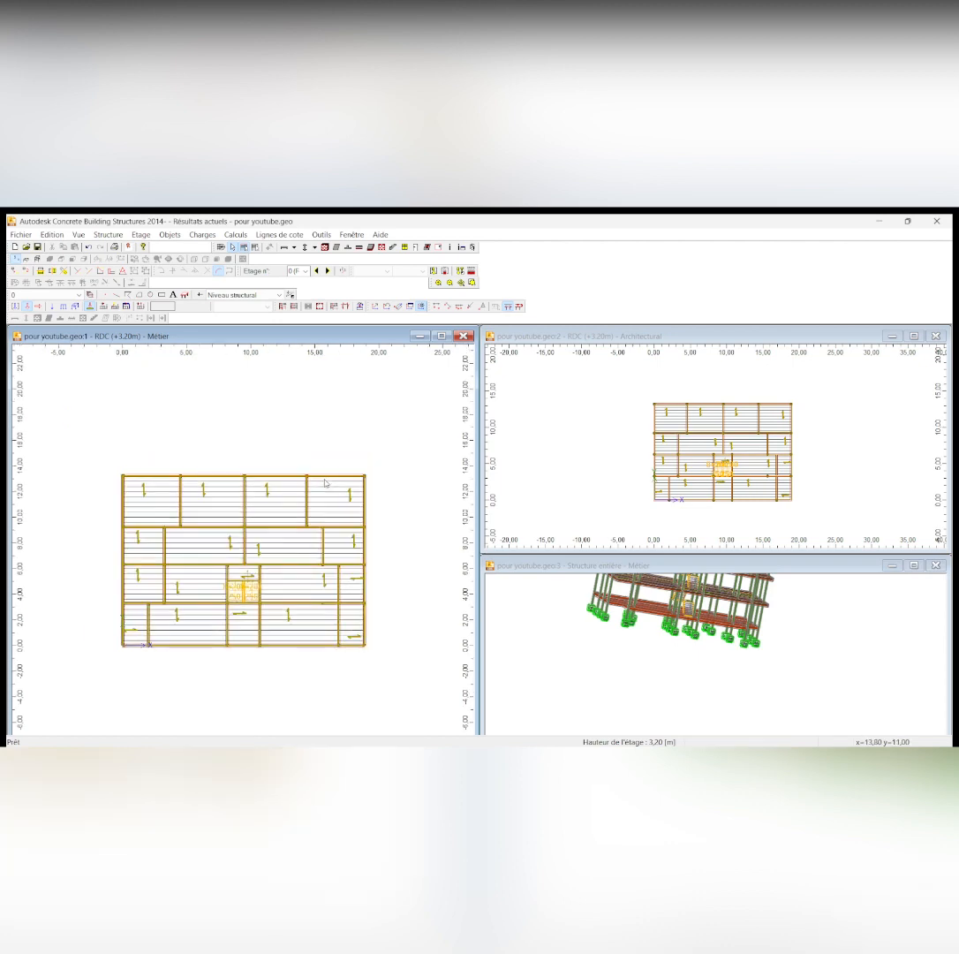
scroll(284, 589, up, 2)
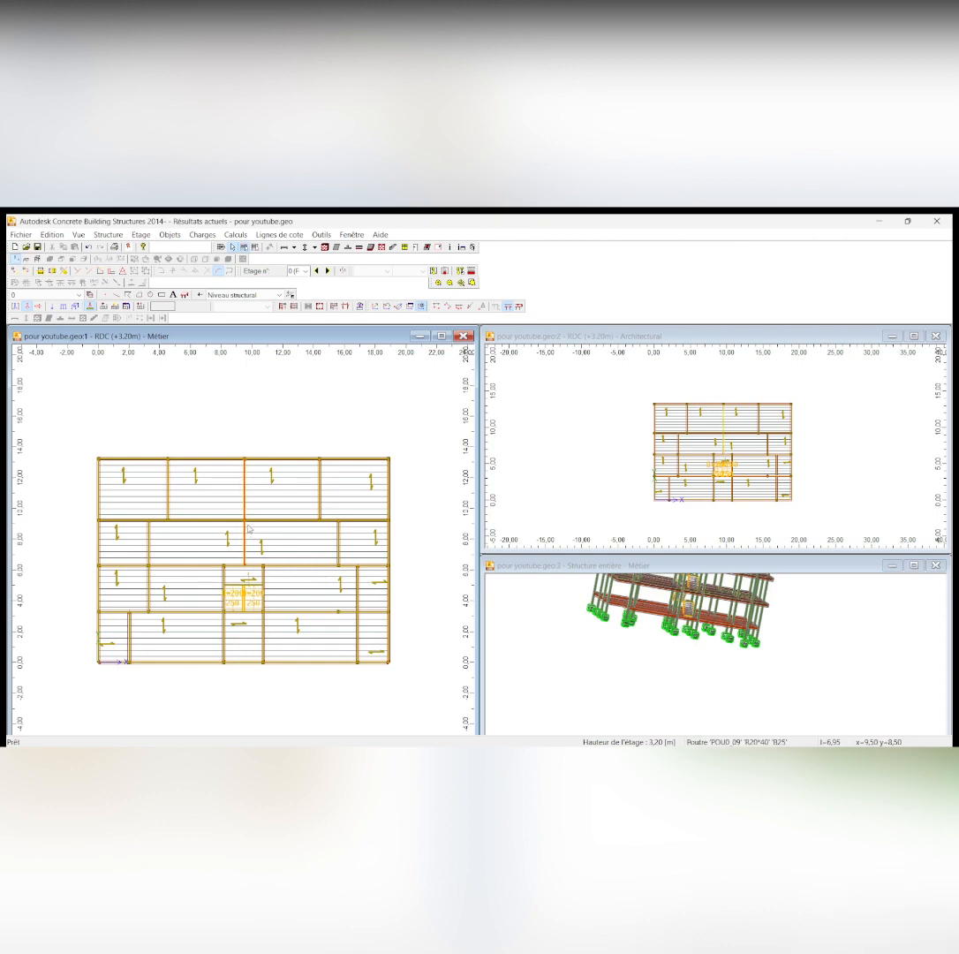
scroll(205, 491, up, 2)
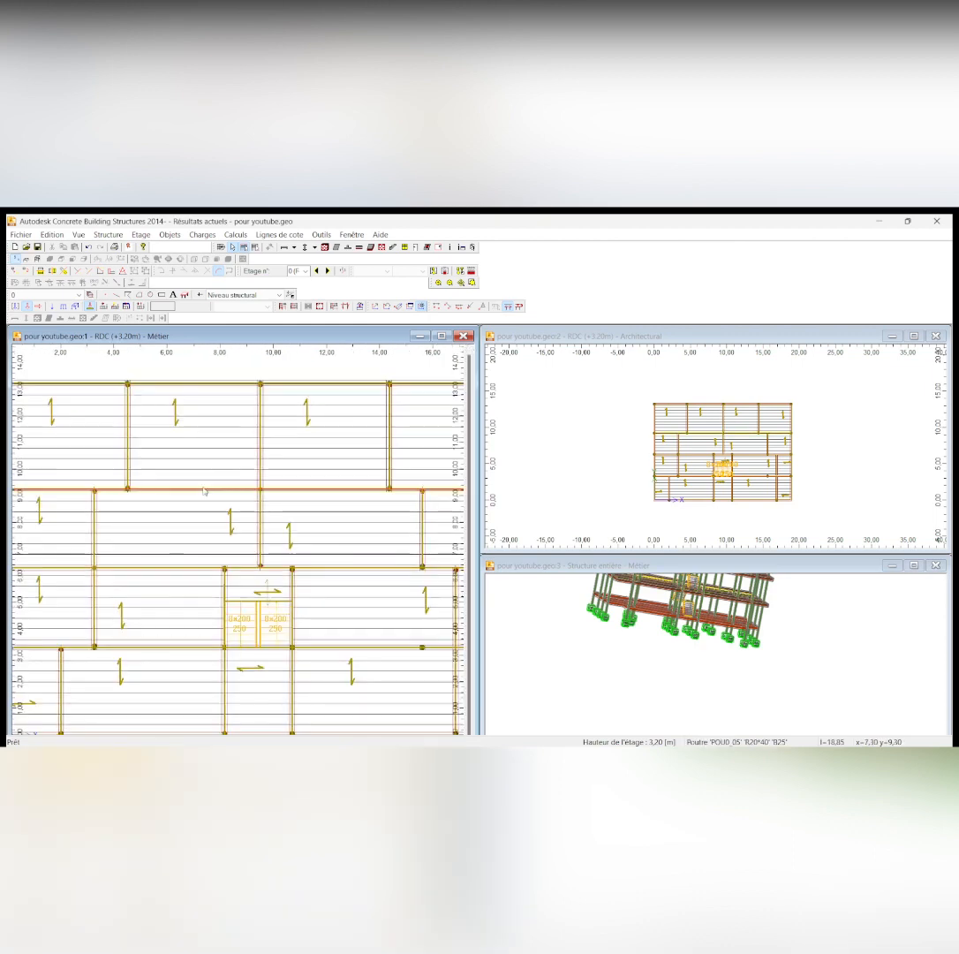
scroll(205, 491, down, 2)
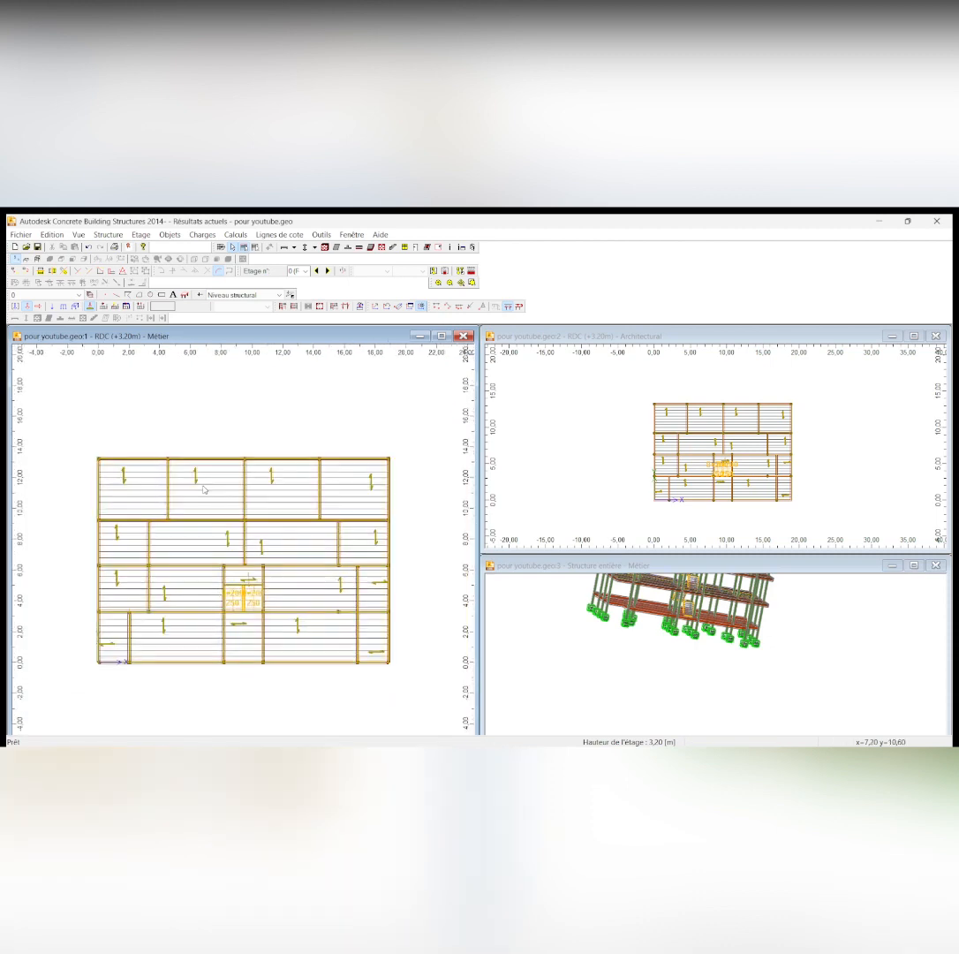
click(77, 306)
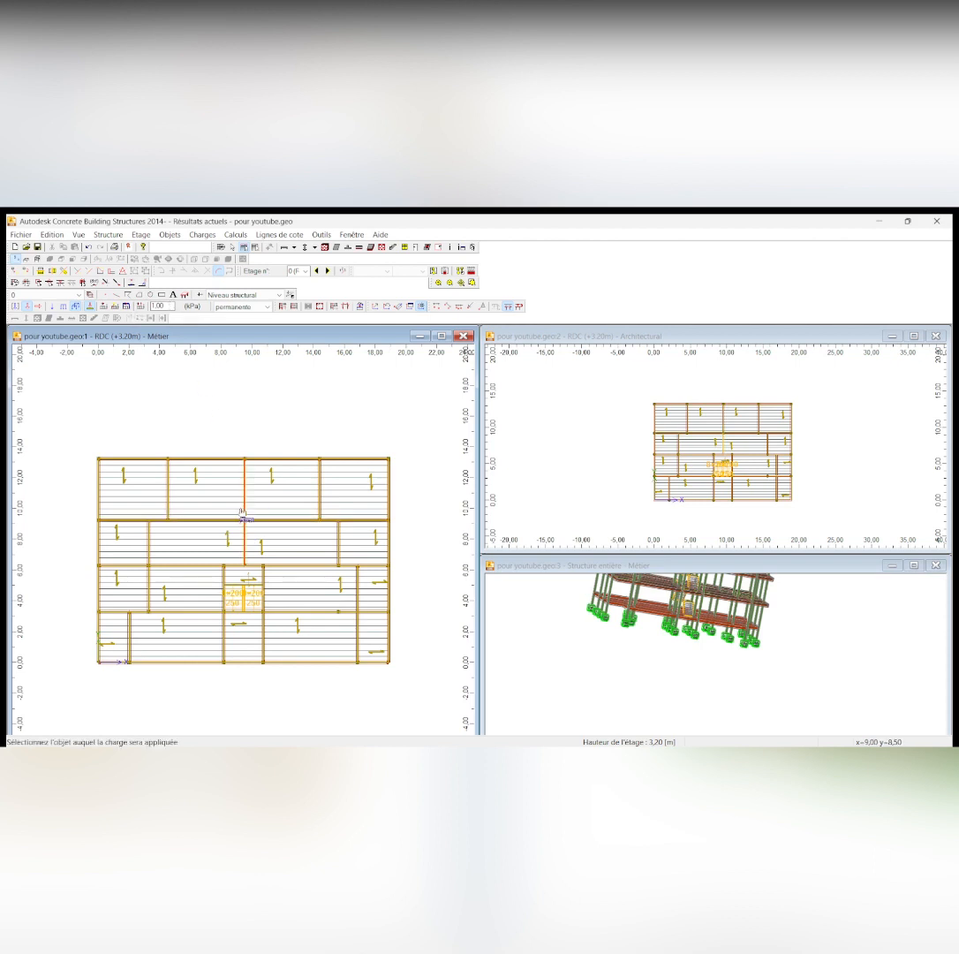
scroll(245, 581, down, 1)
scroll(246, 580, up, 2)
scroll(265, 494, down, 1)
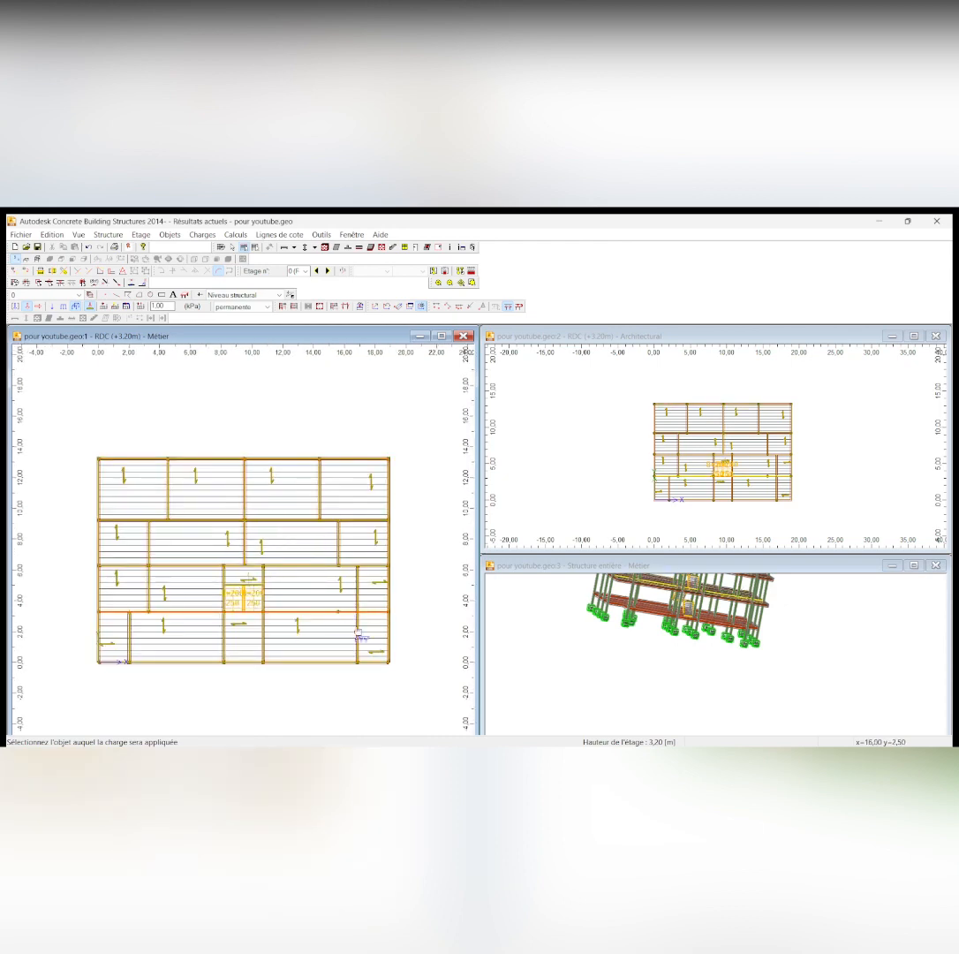
Switch to charges.docx in Word and examine the permanent and live loads listed for the floor
mouse_move(477, 736)
click(514, 733)
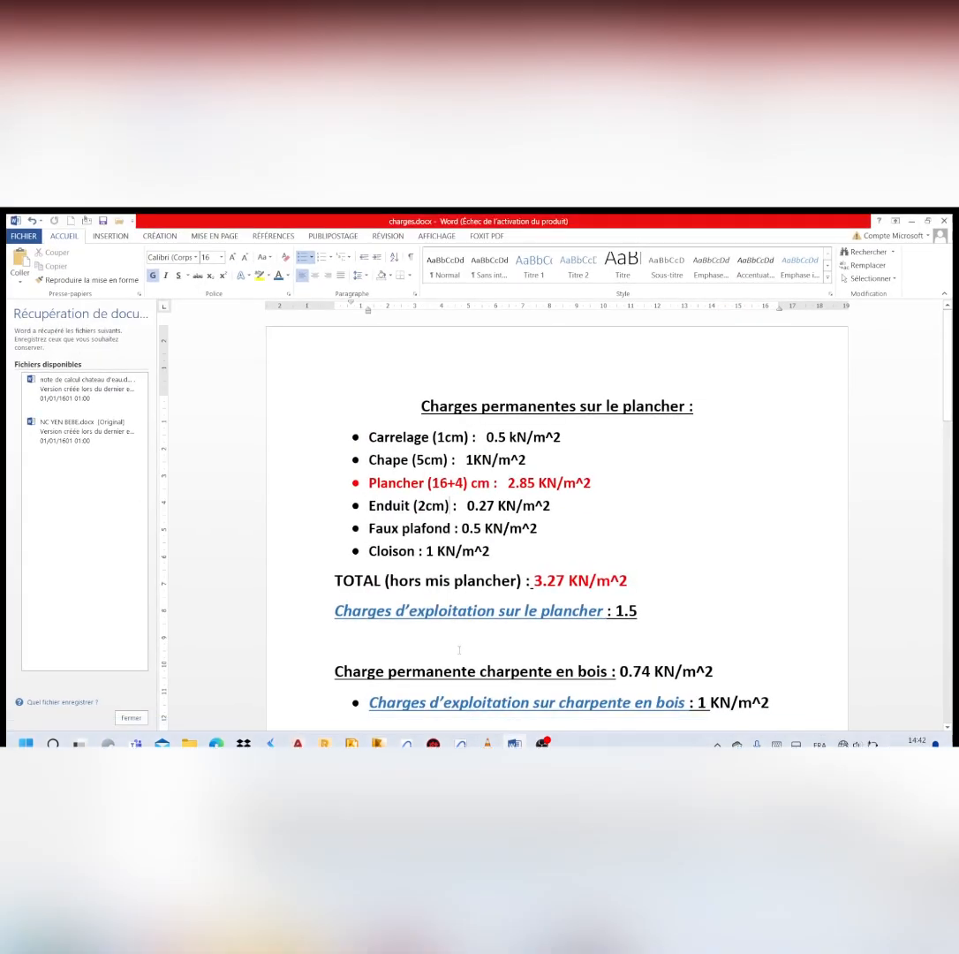
scroll(491, 505, down, 2)
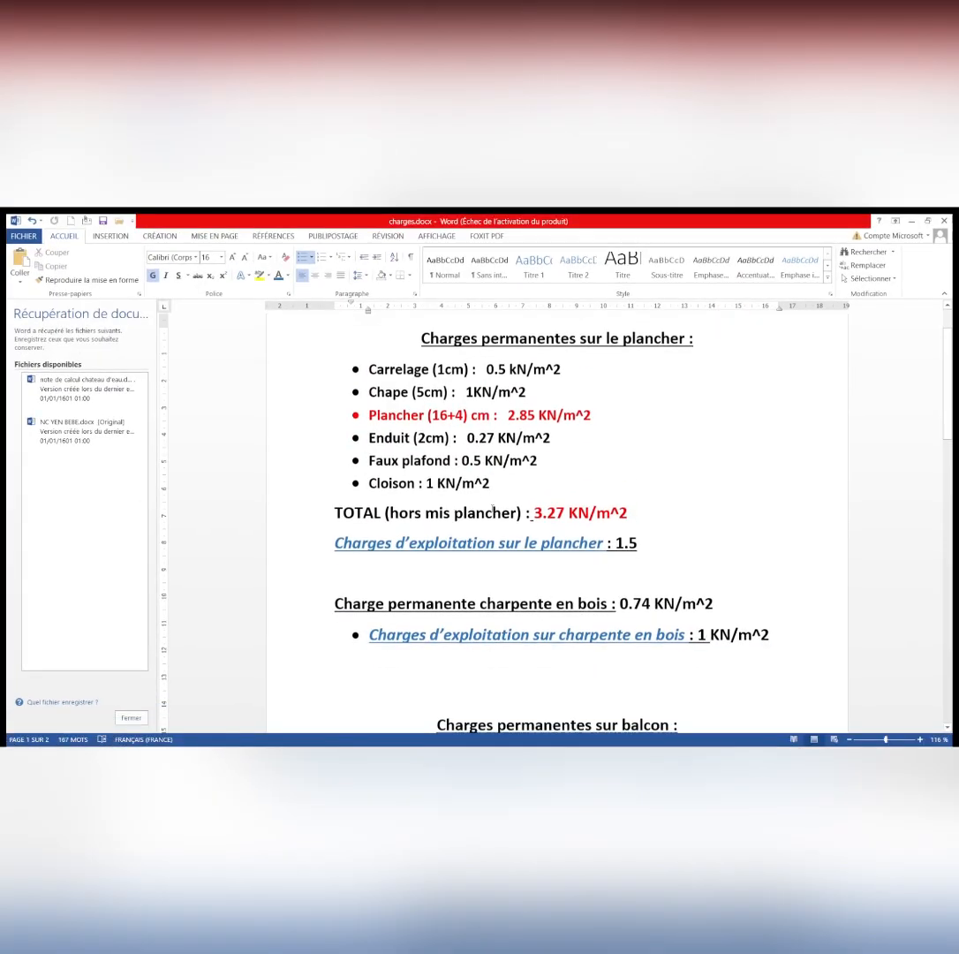
scroll(491, 505, down, 1)
scroll(490, 503, up, 1)
scroll(490, 504, up, 2)
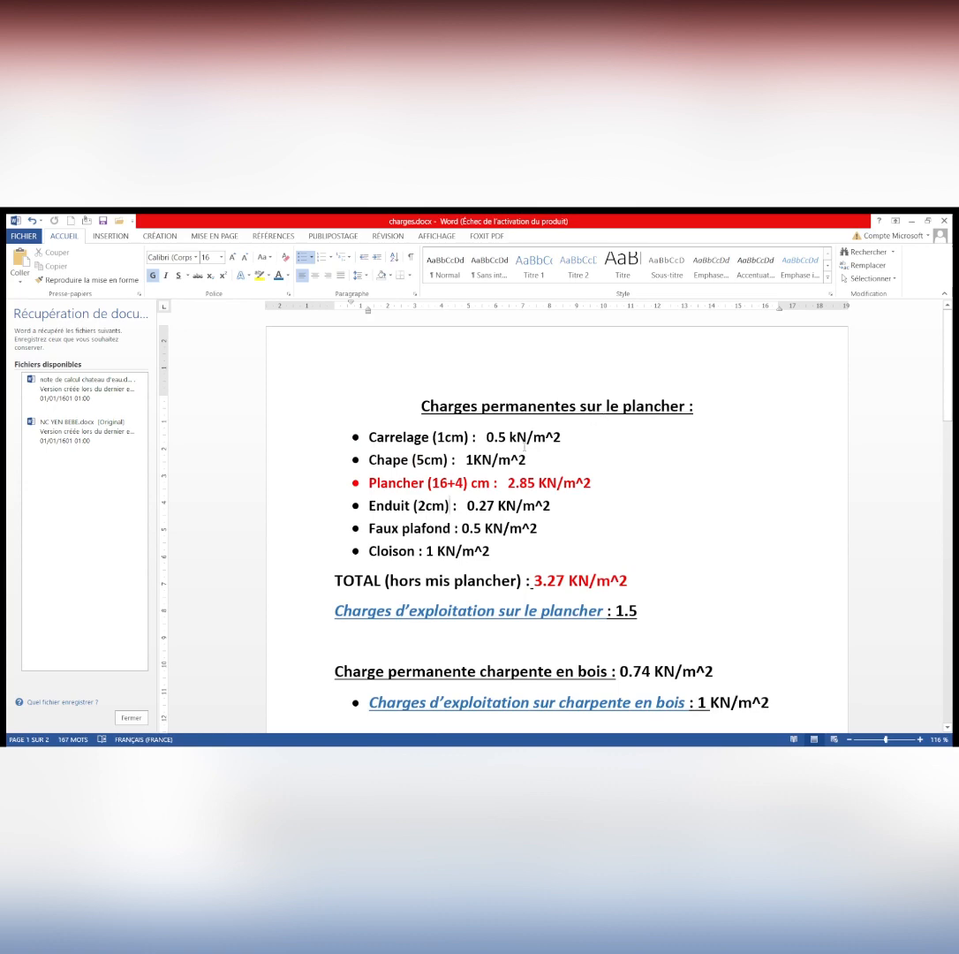
scroll(524, 447, down, 5)
scroll(525, 448, up, 2)
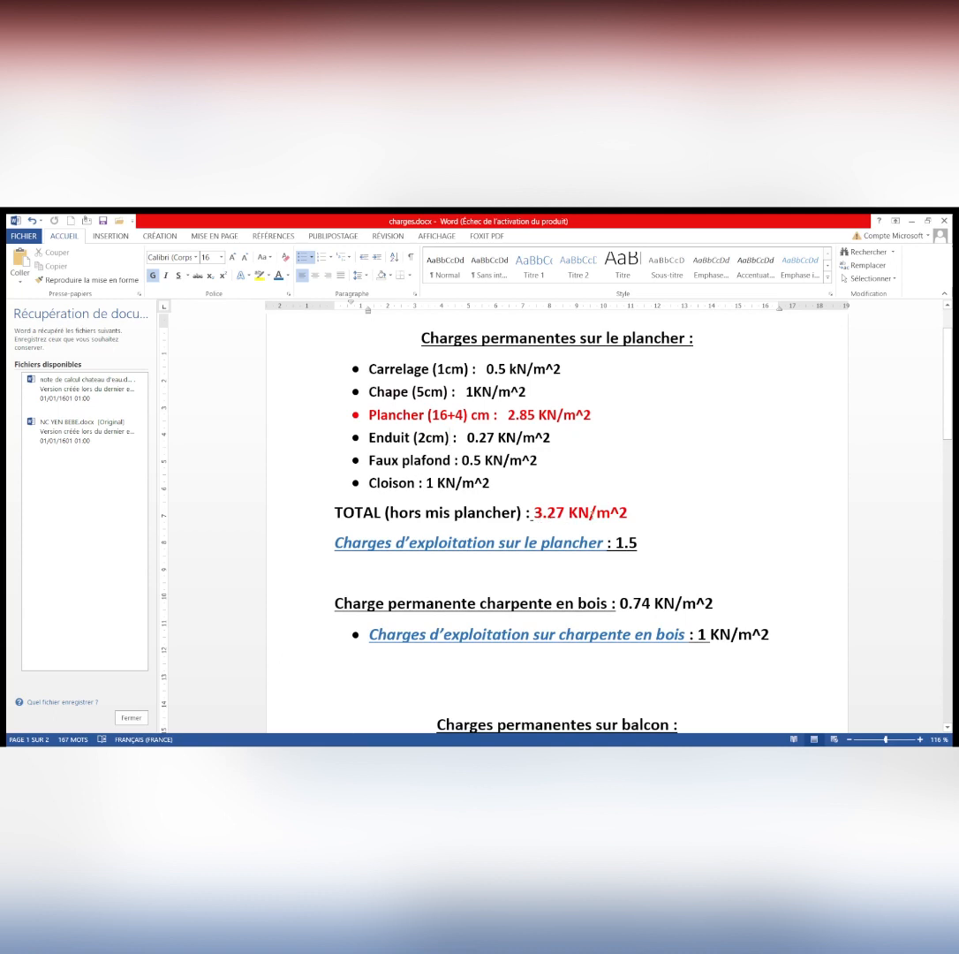
scroll(552, 501, down, 1)
scroll(551, 500, up, 1)
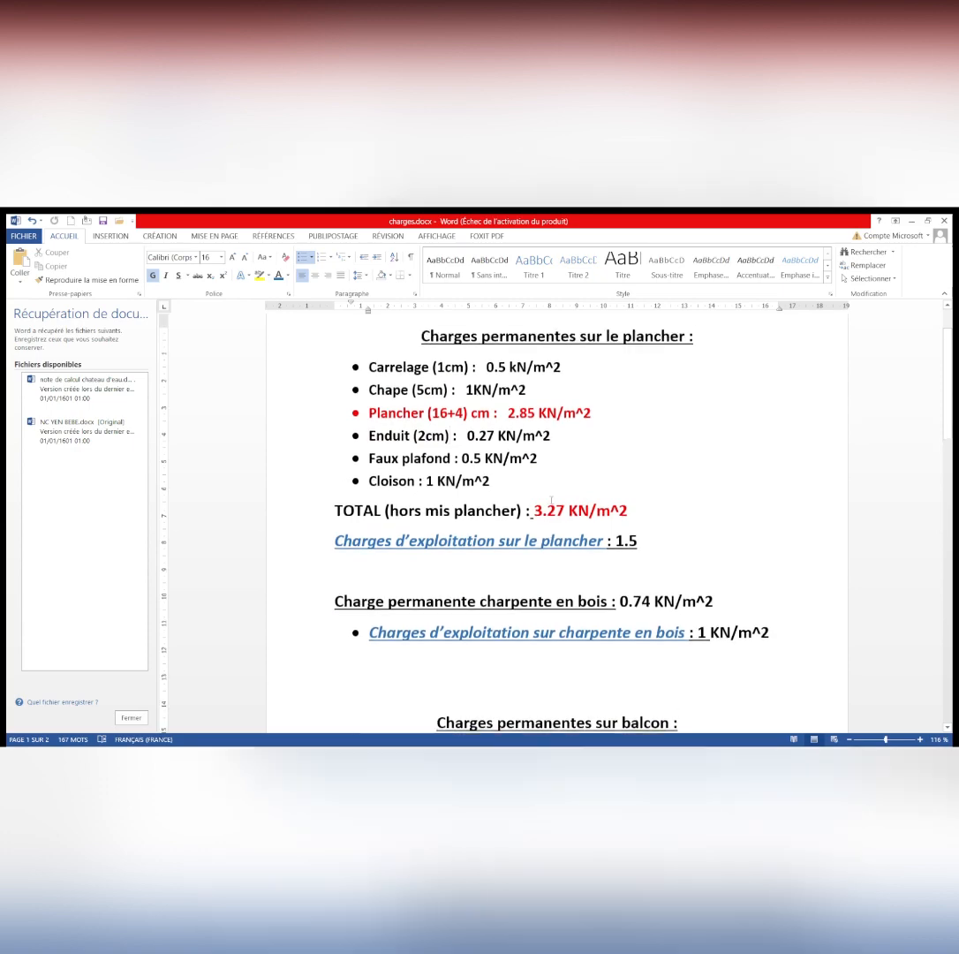
mouse_move(298, 724)
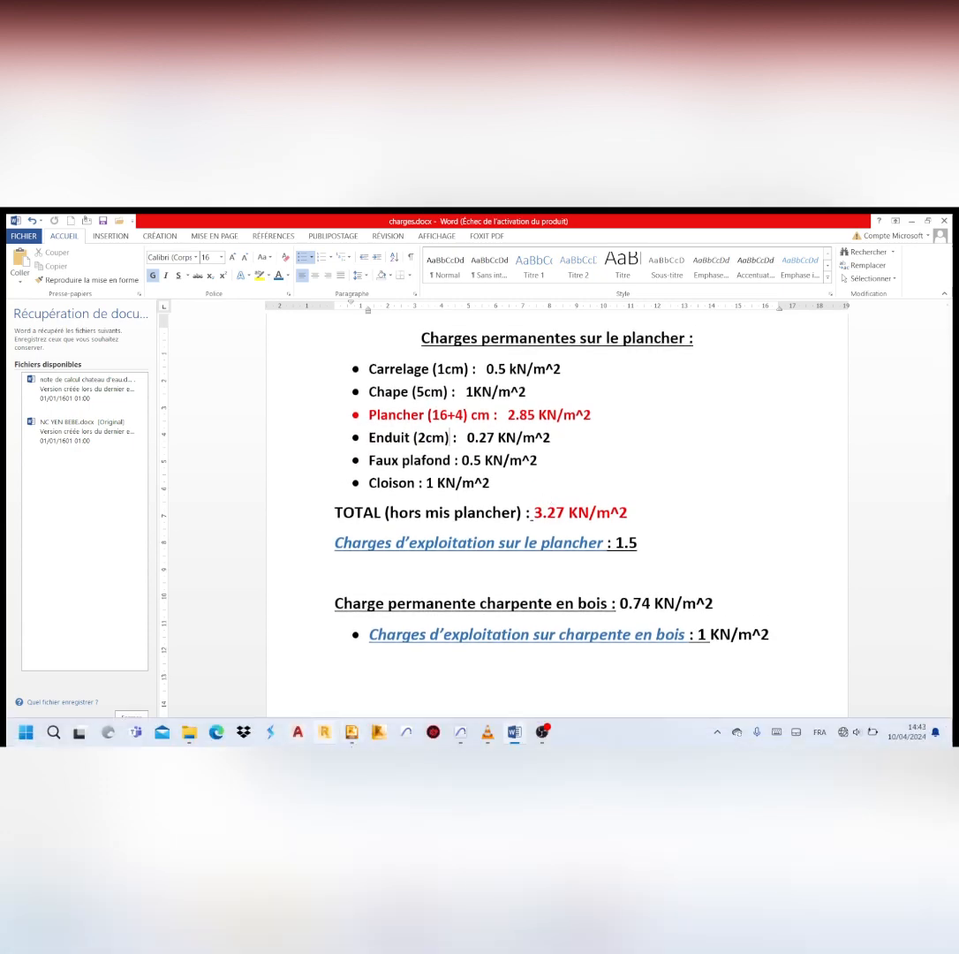
Return to Concrete Building Structures and apply a 3.27 kPa permanent surface load to the four slab panels along the plan's upper edge
click(352, 732)
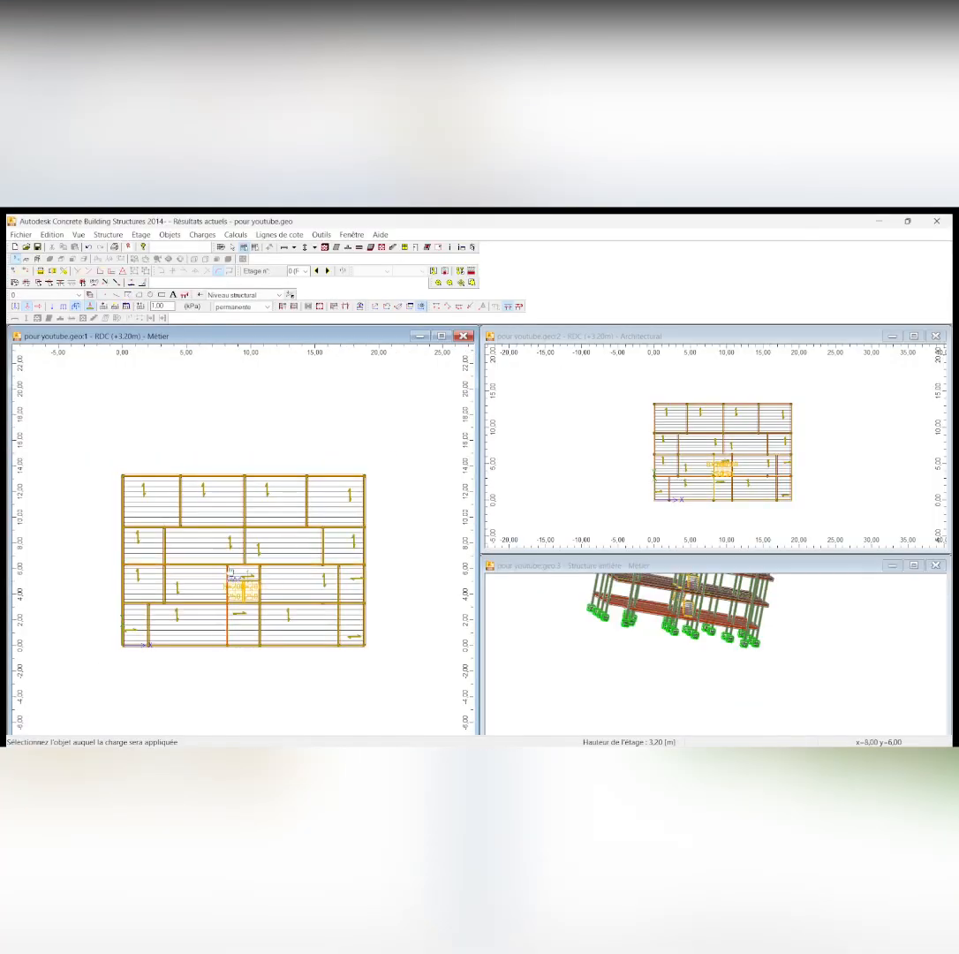
double_click(166, 306)
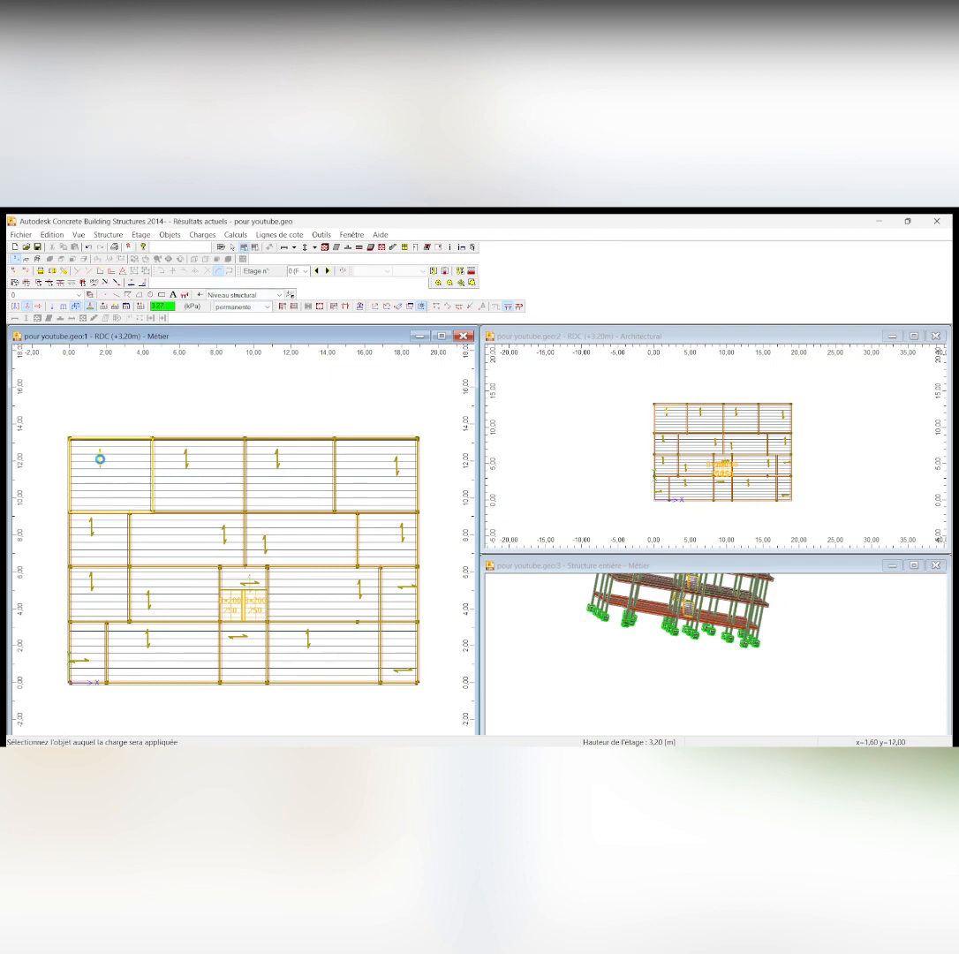
click(193, 461)
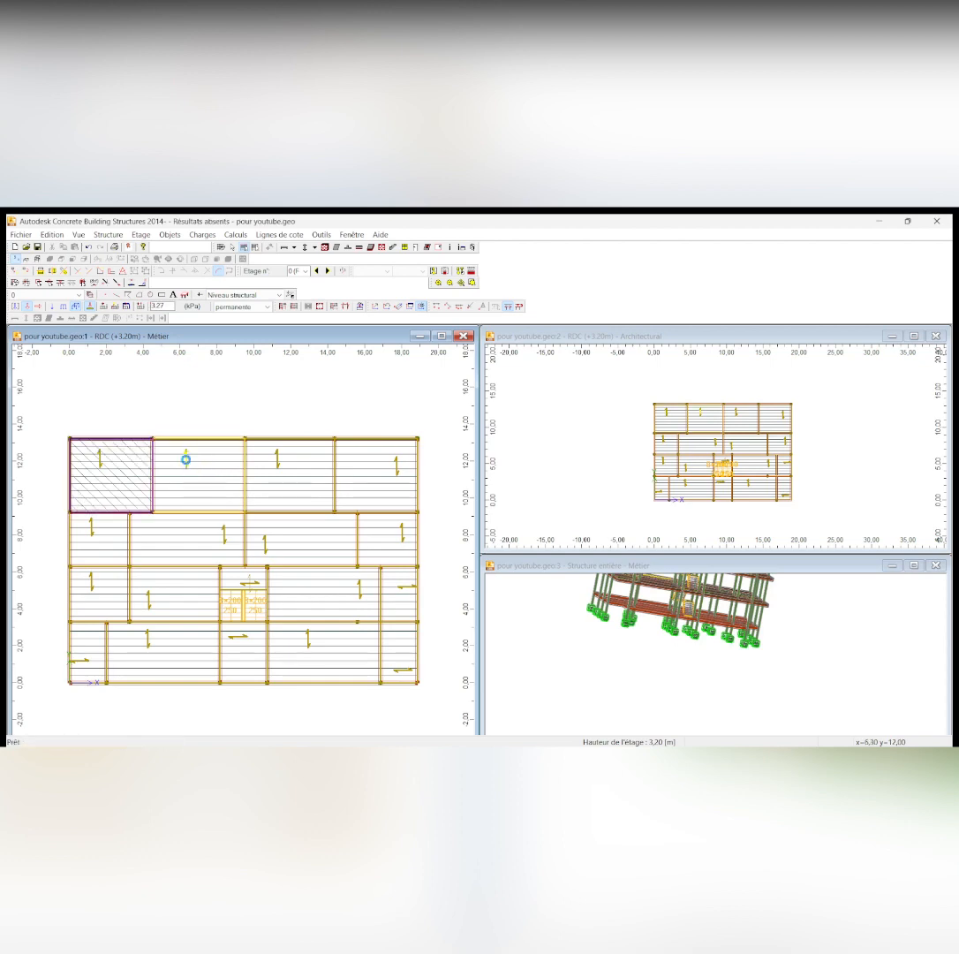
click(187, 459)
click(274, 459)
click(398, 469)
Apply the 3.27 kPa permanent surface load to the slab panels in the second and third rows, leaving out the stairwell bay
click(388, 538)
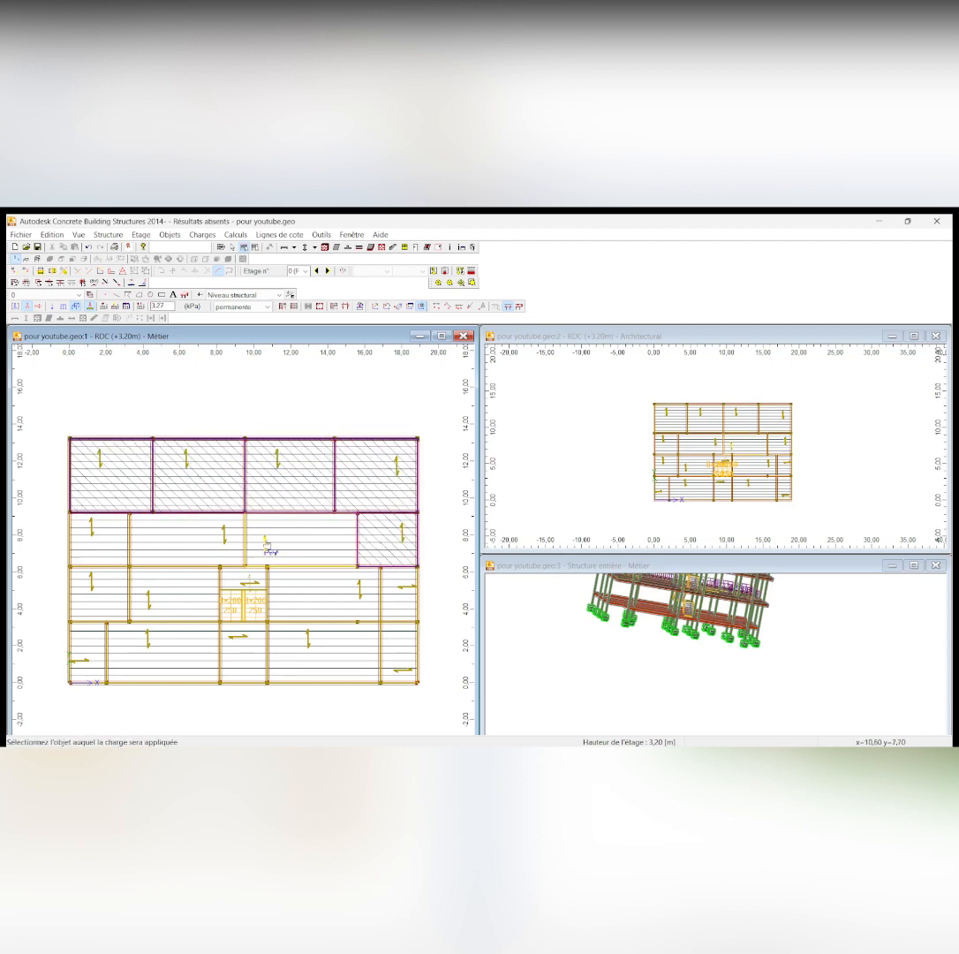
click(265, 544)
click(228, 539)
click(118, 538)
click(110, 583)
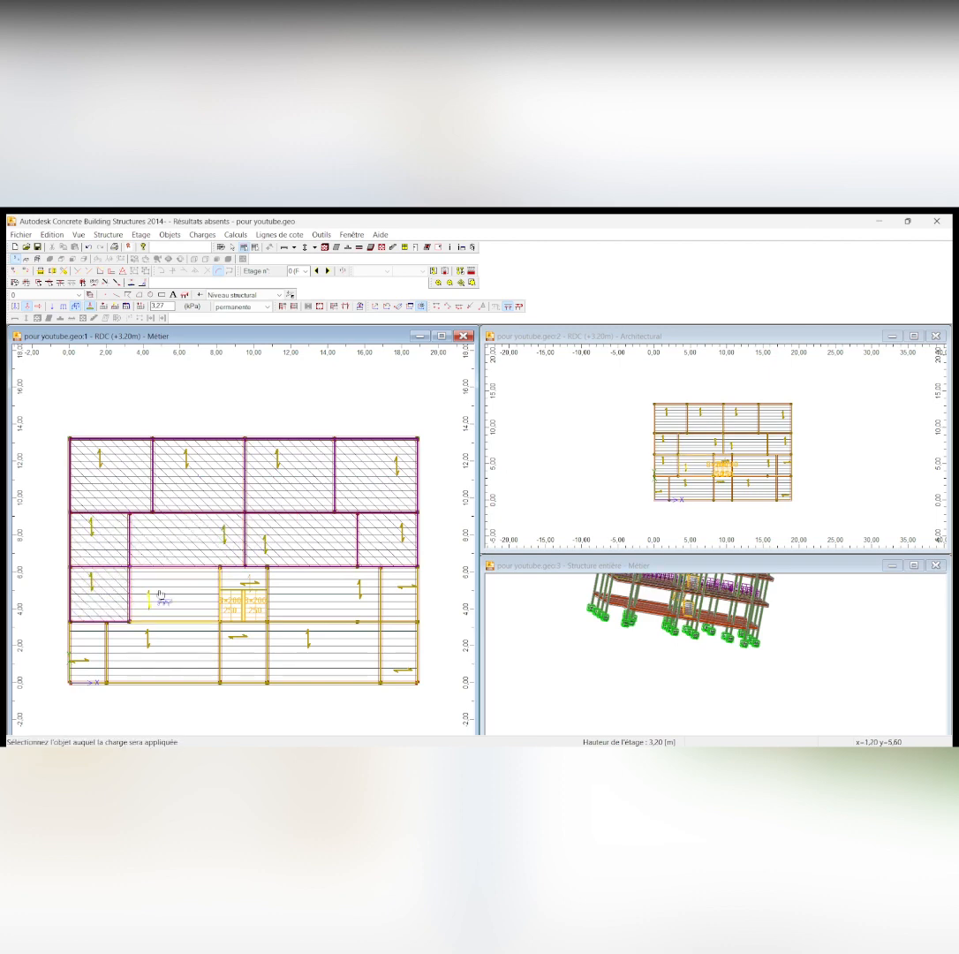
click(158, 601)
click(354, 585)
click(405, 609)
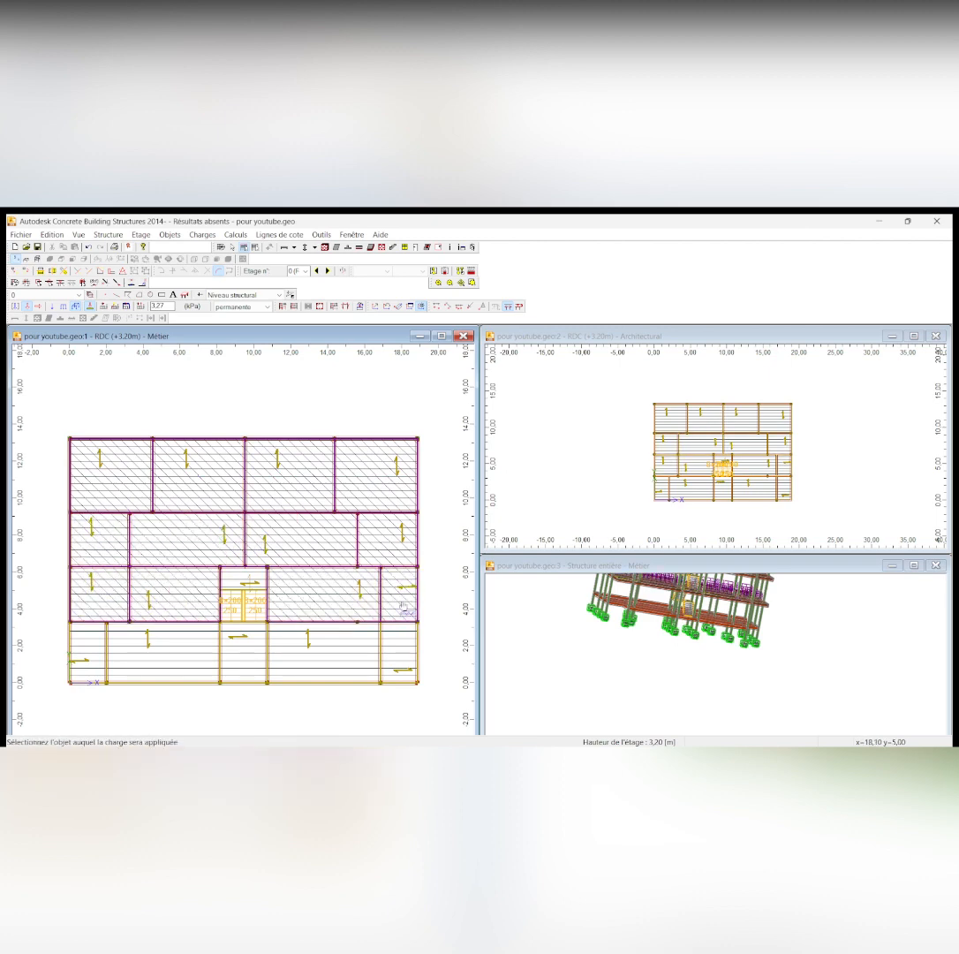
Apply the 3.27 kPa permanent surface load to the three middle panels of the lowest row, leaving out the two corner panels
click(323, 649)
click(163, 649)
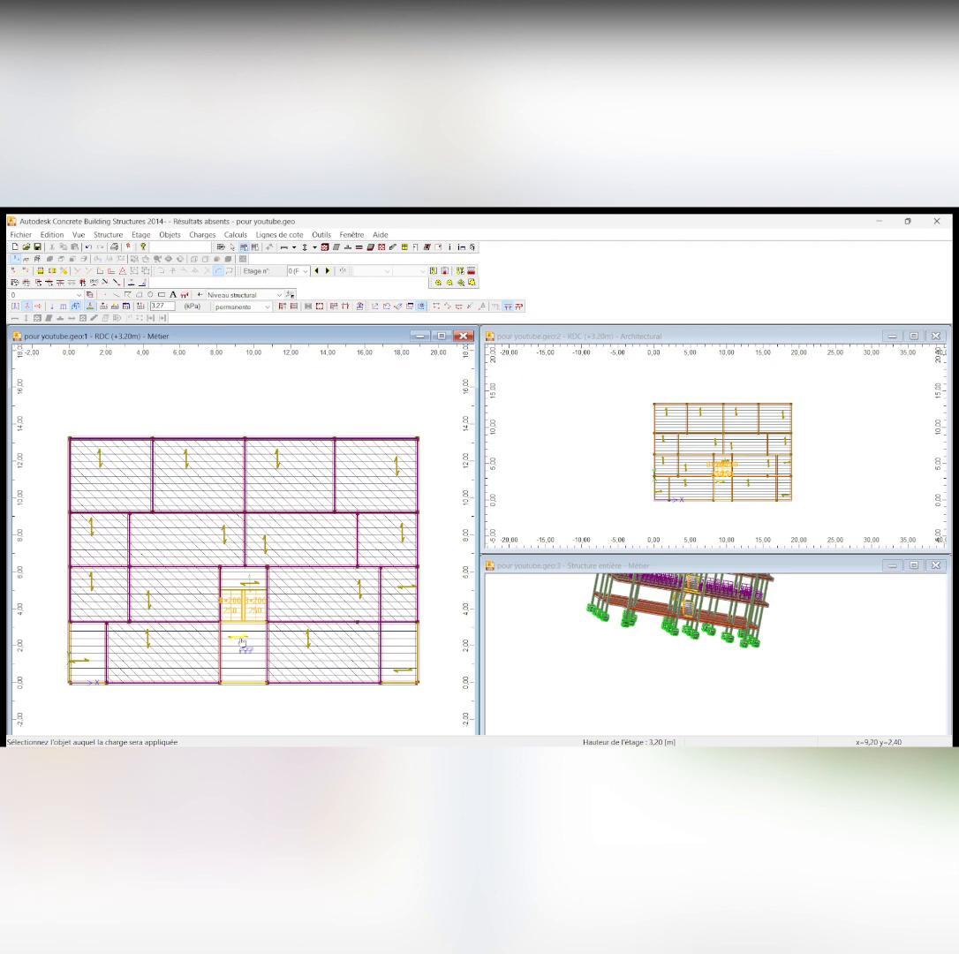
click(242, 642)
scroll(324, 521, down, 1)
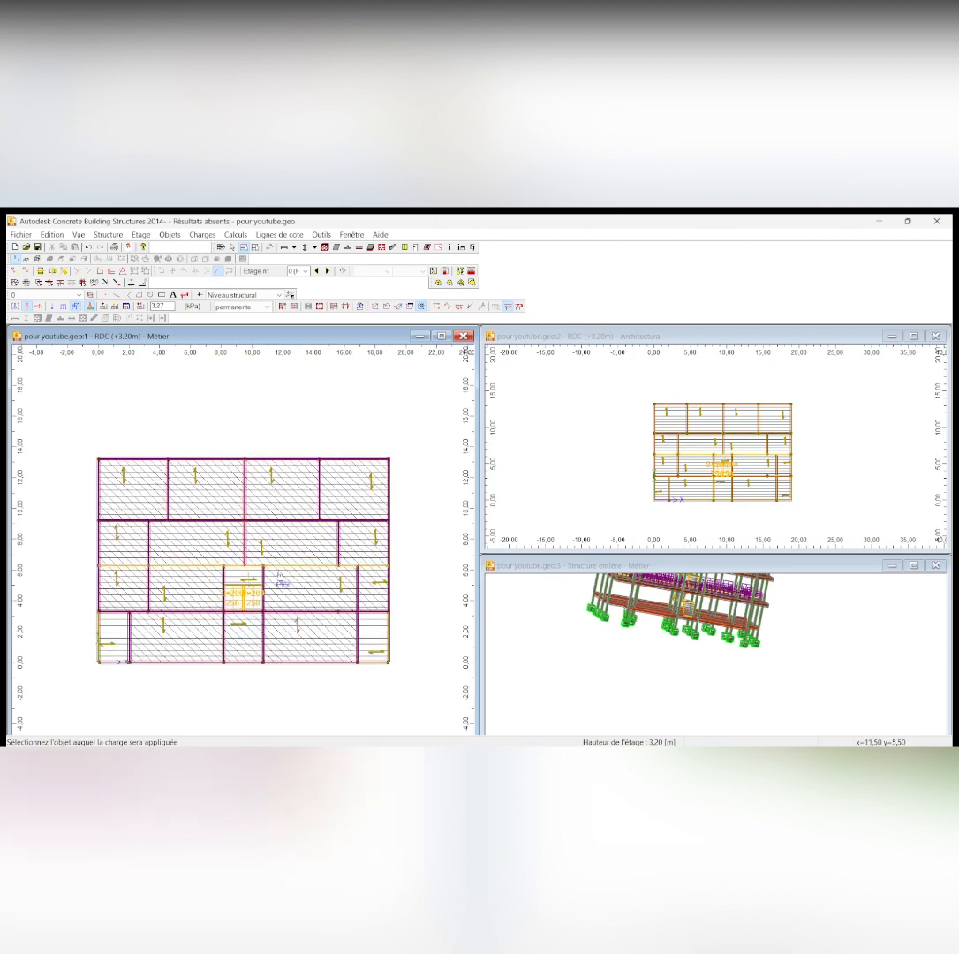
scroll(122, 672, up, 1)
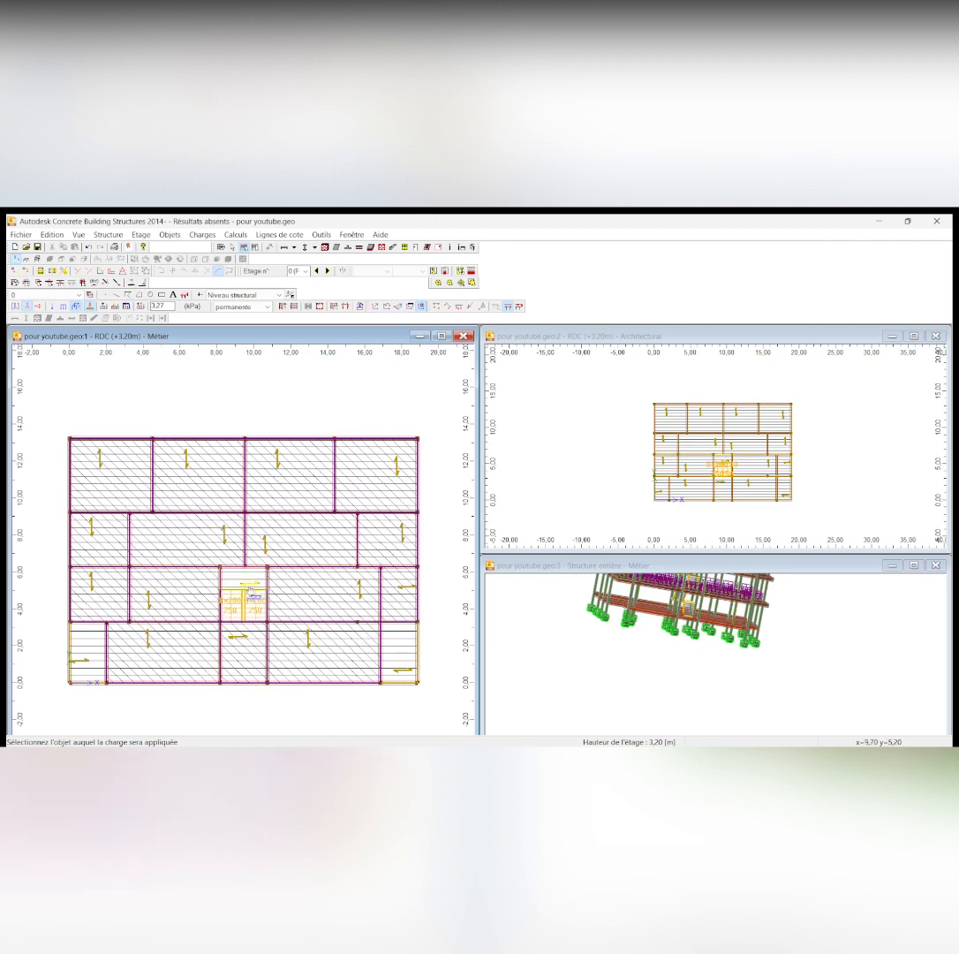
scroll(276, 592, down, 1)
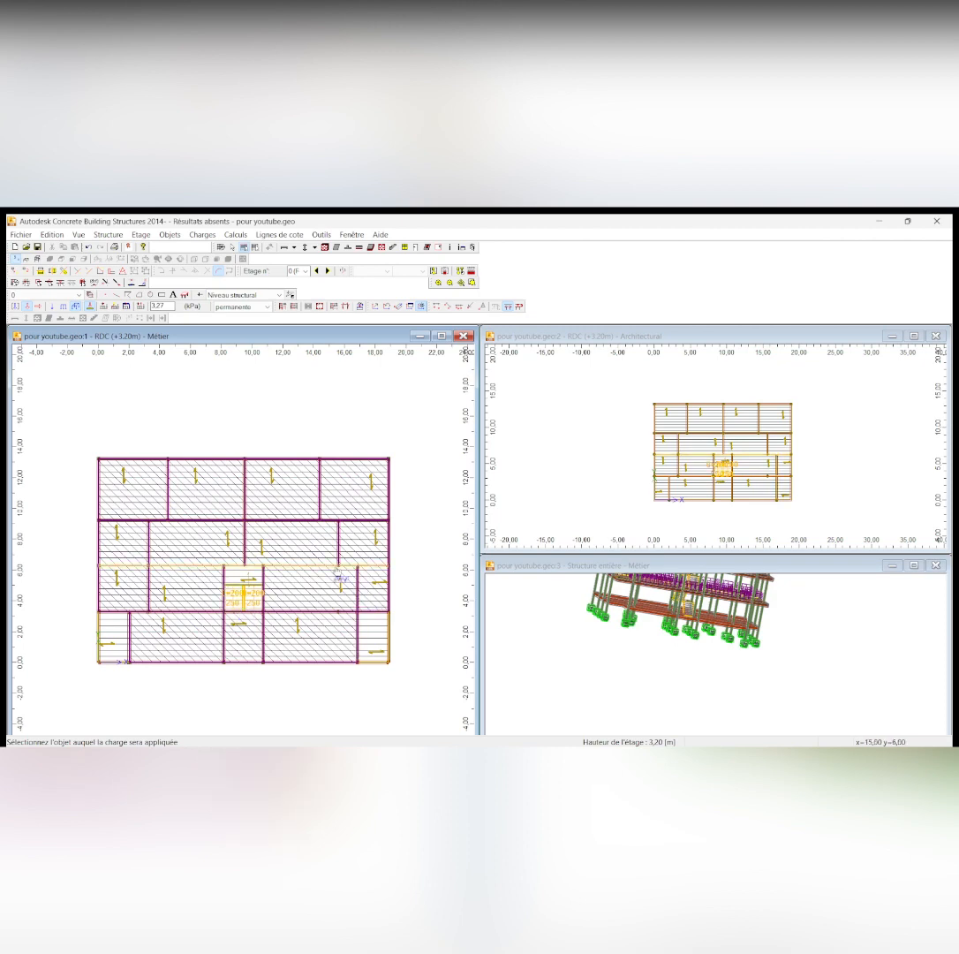
Switch to charges.docx in Word and examine the permanent and live loads listed for the balcony
click(515, 732)
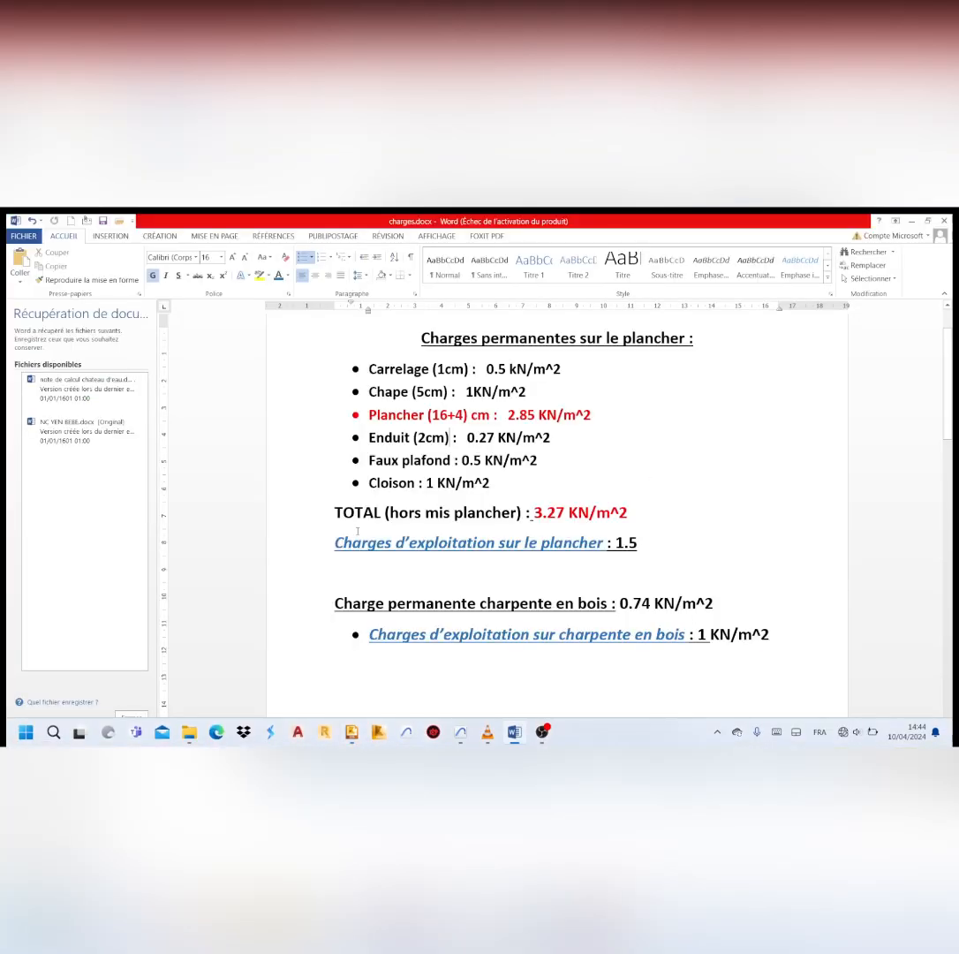
scroll(753, 415, down, 1)
scroll(753, 415, up, 2)
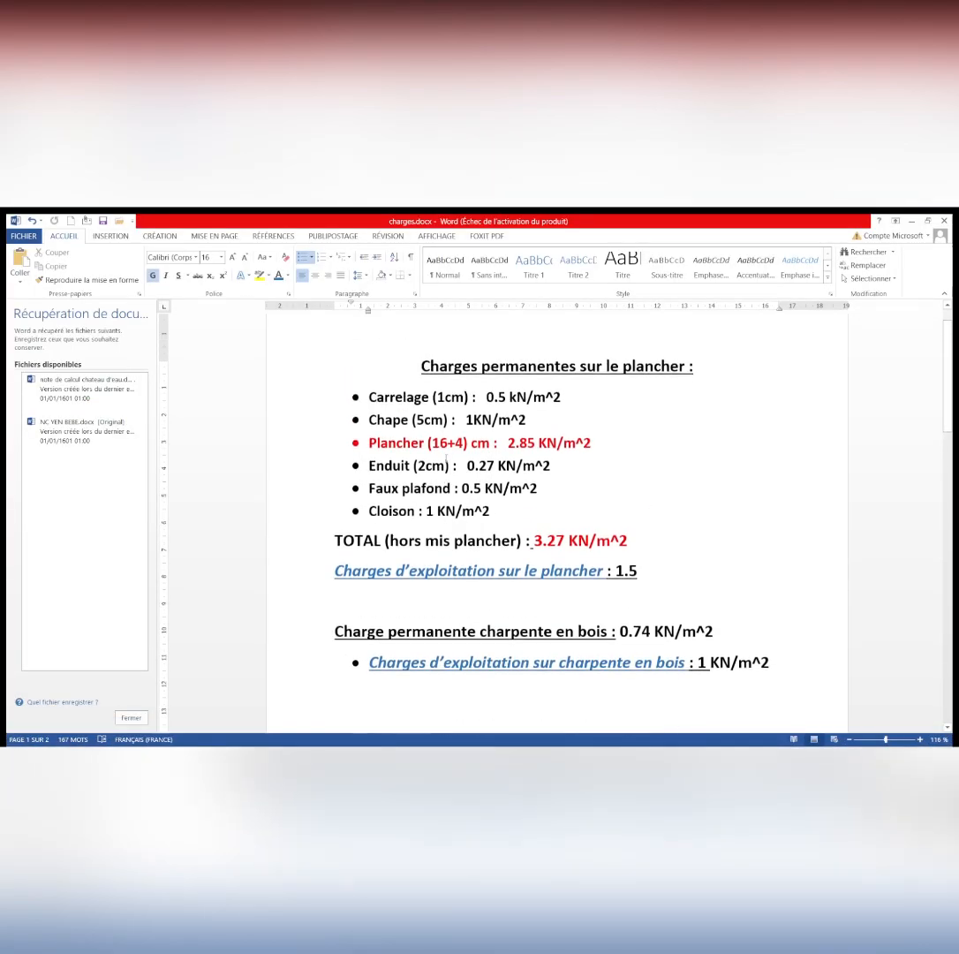
scroll(572, 477, down, 5)
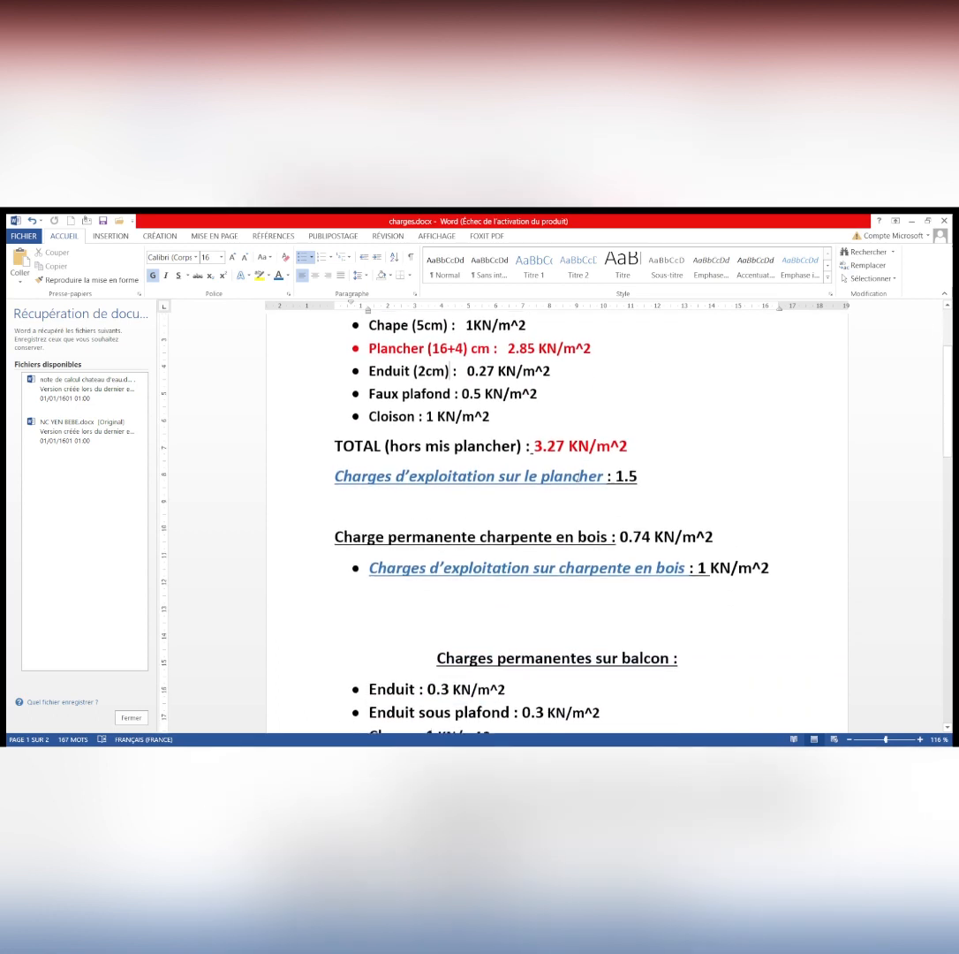
scroll(575, 479, down, 4)
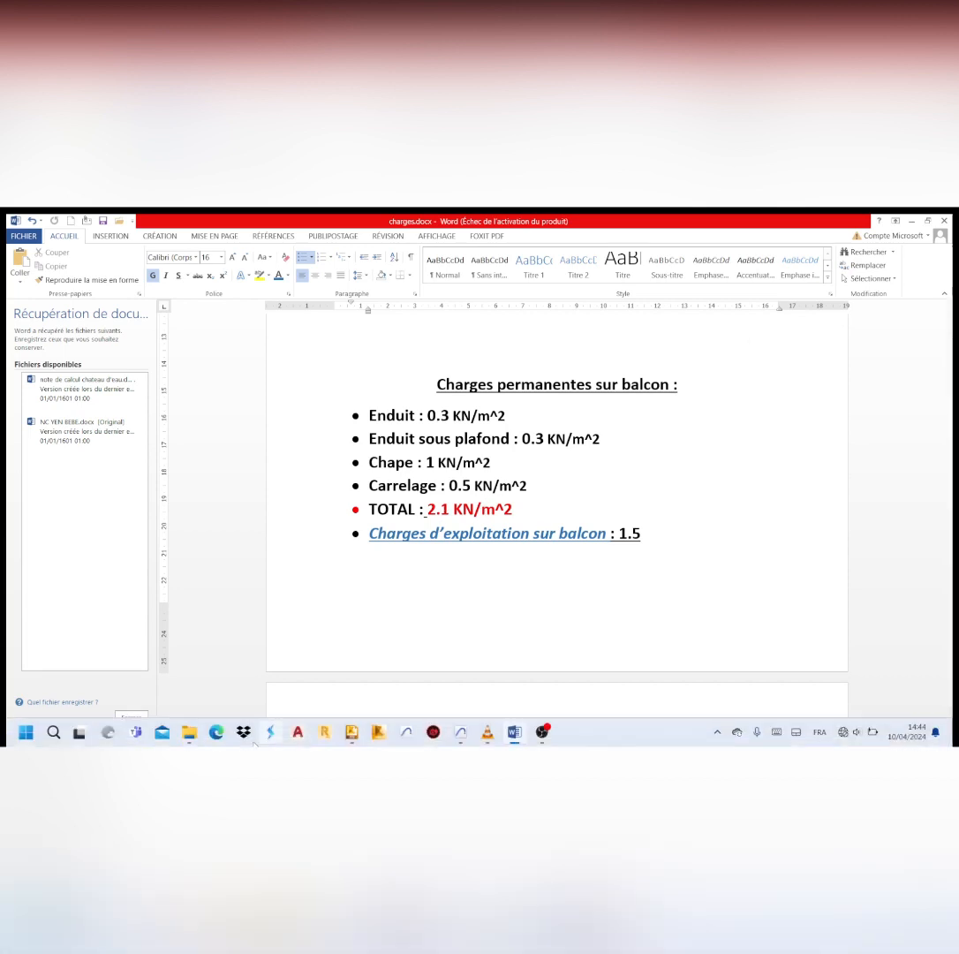
Return to Concrete Building Structures and apply a 2.1 kPa permanent surface load to the two balcony panels at the lower corners of the plan
click(352, 738)
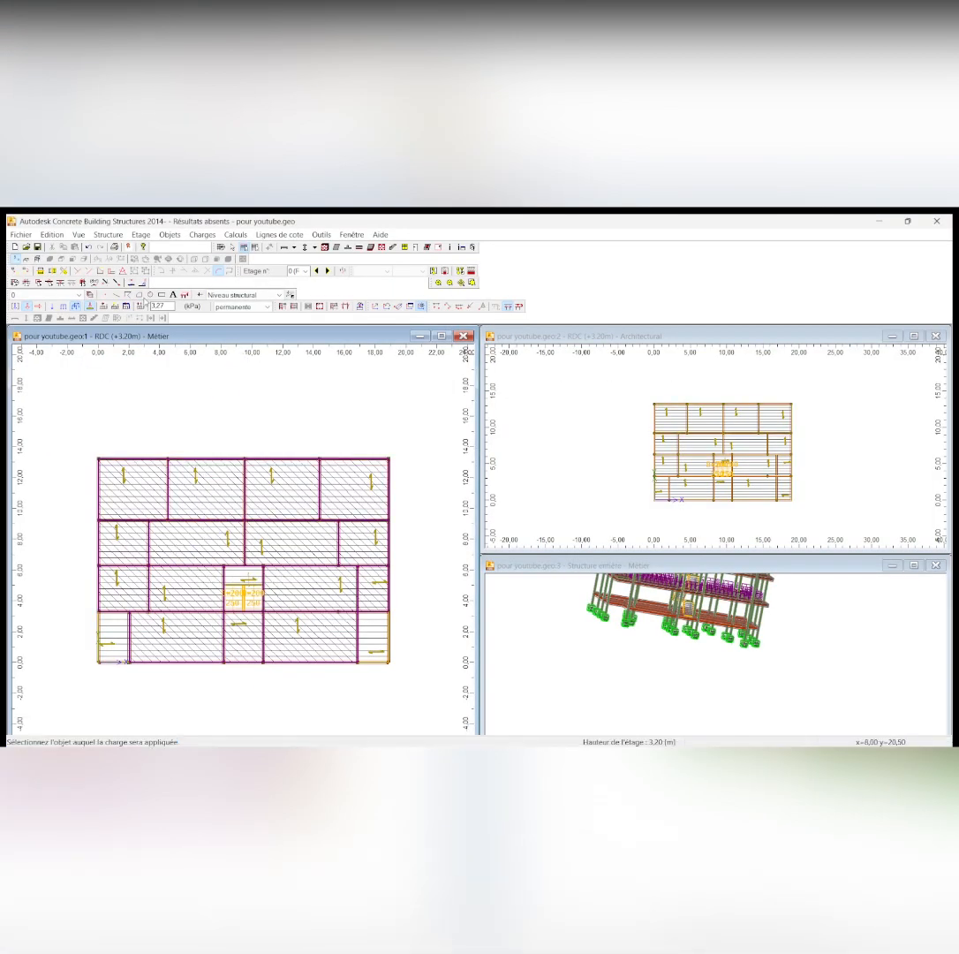
click(167, 308)
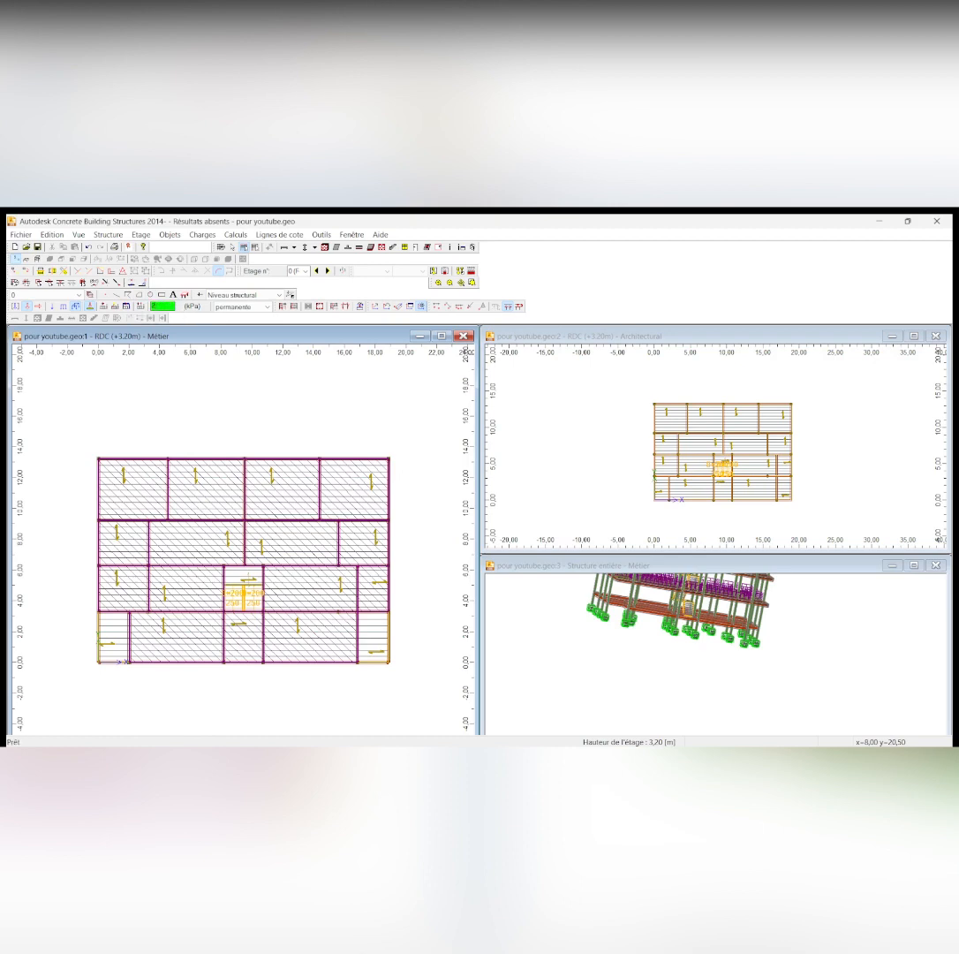
key(Return)
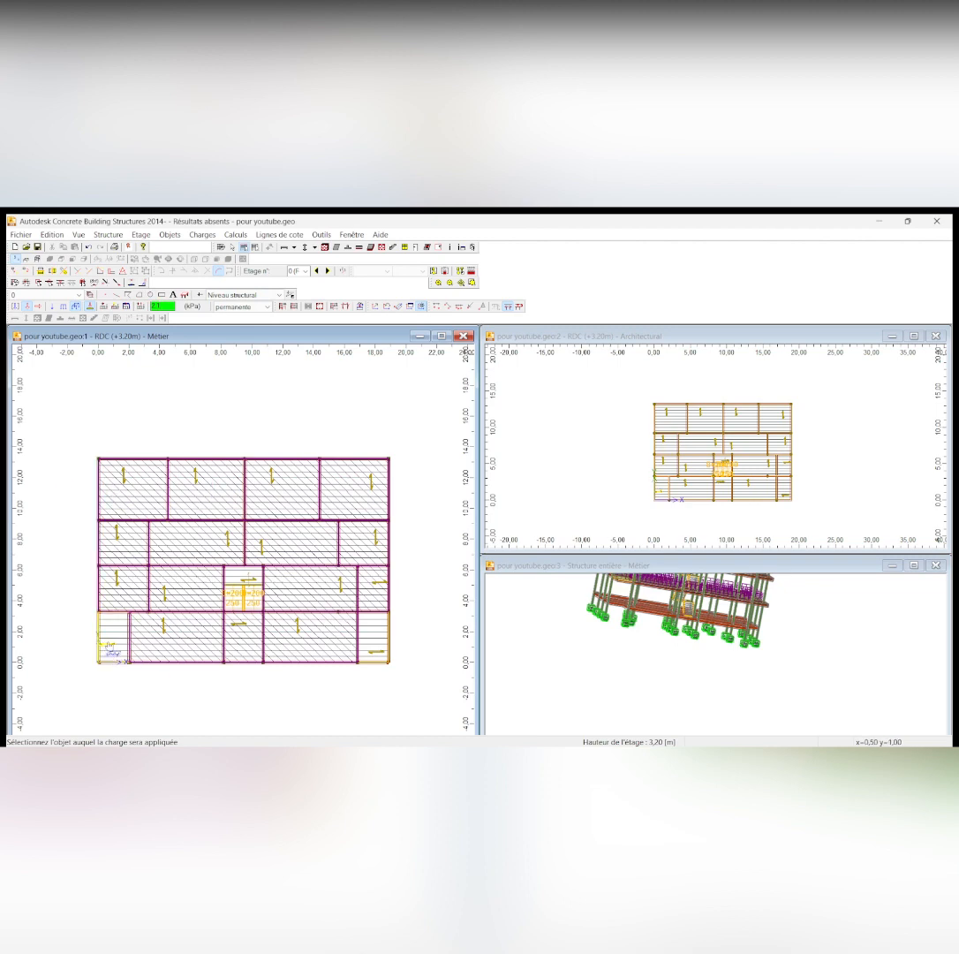
click(109, 652)
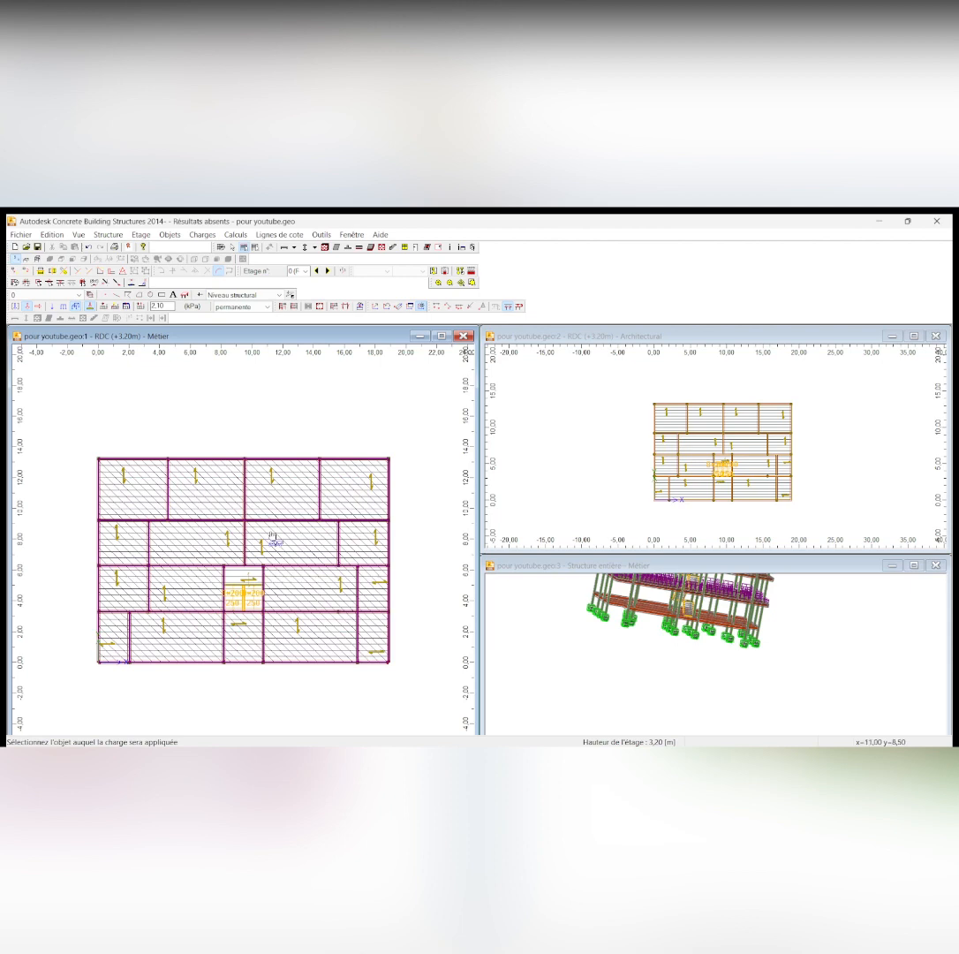
scroll(238, 589, up, 2)
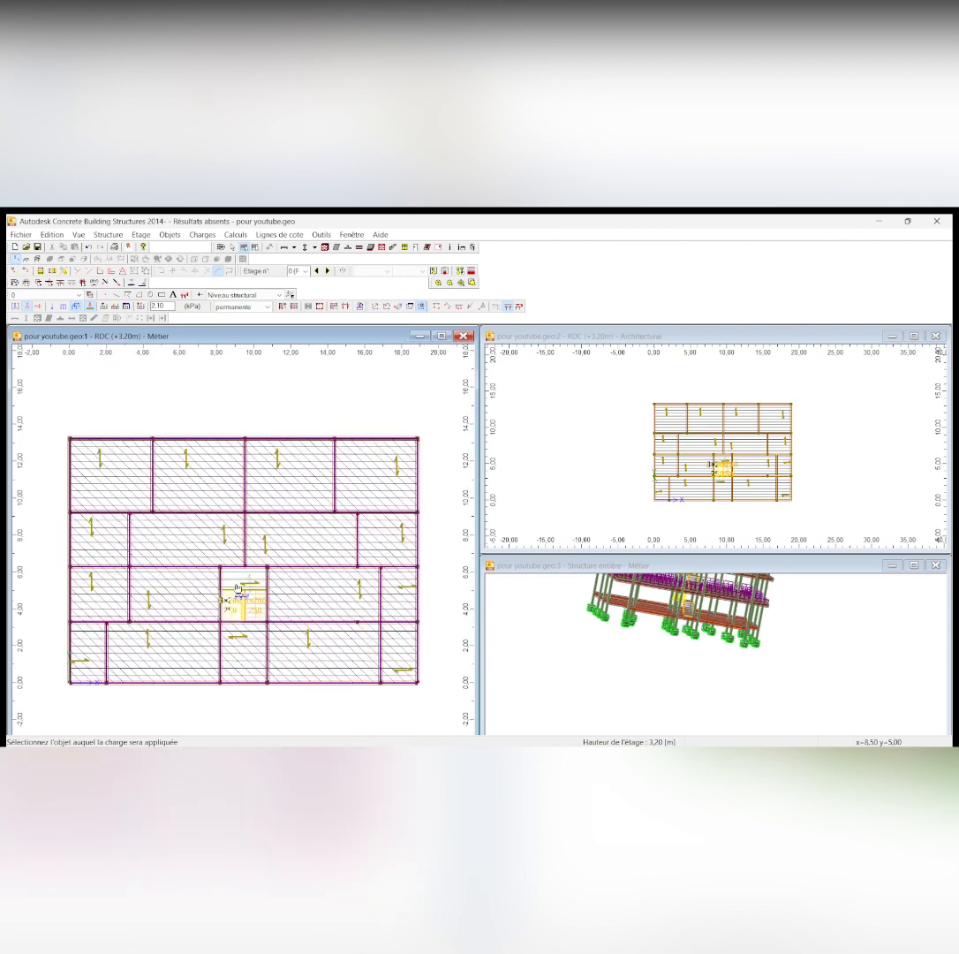
scroll(238, 588, down, 1)
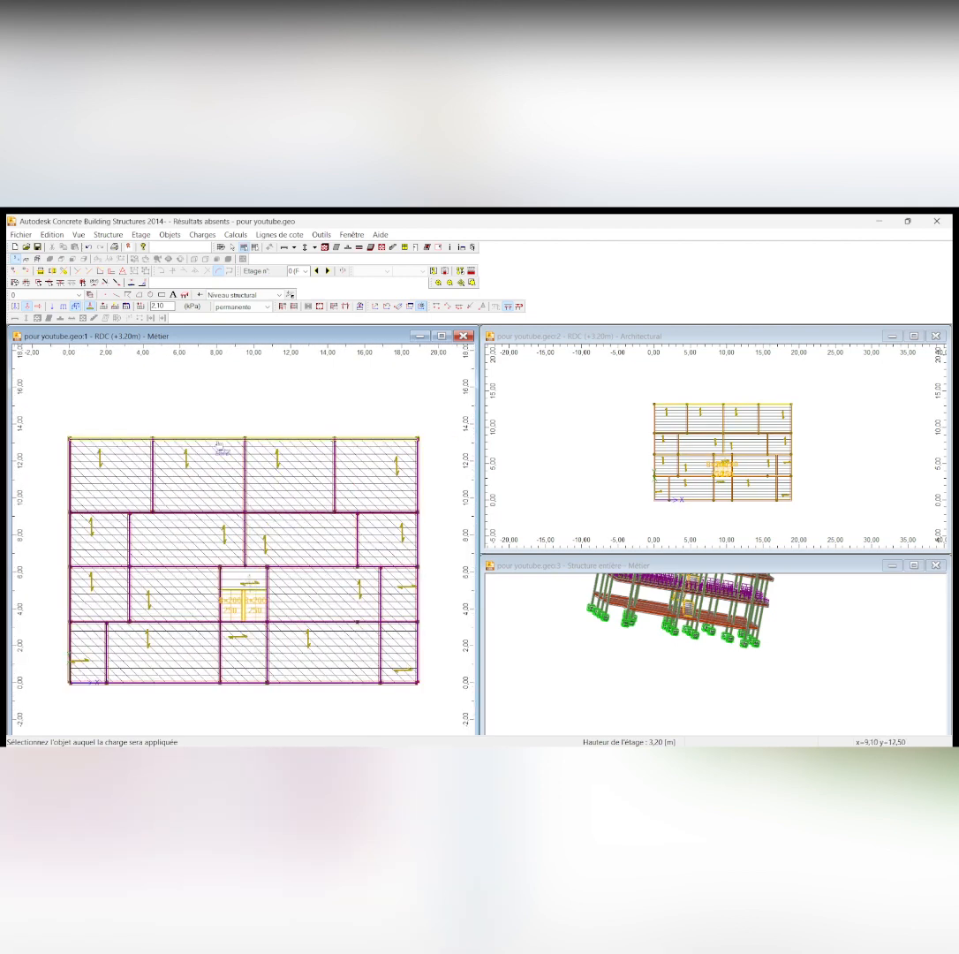
Check the staircase loads in charges.docx in Word, and return to Concrete Building Structures
click(515, 731)
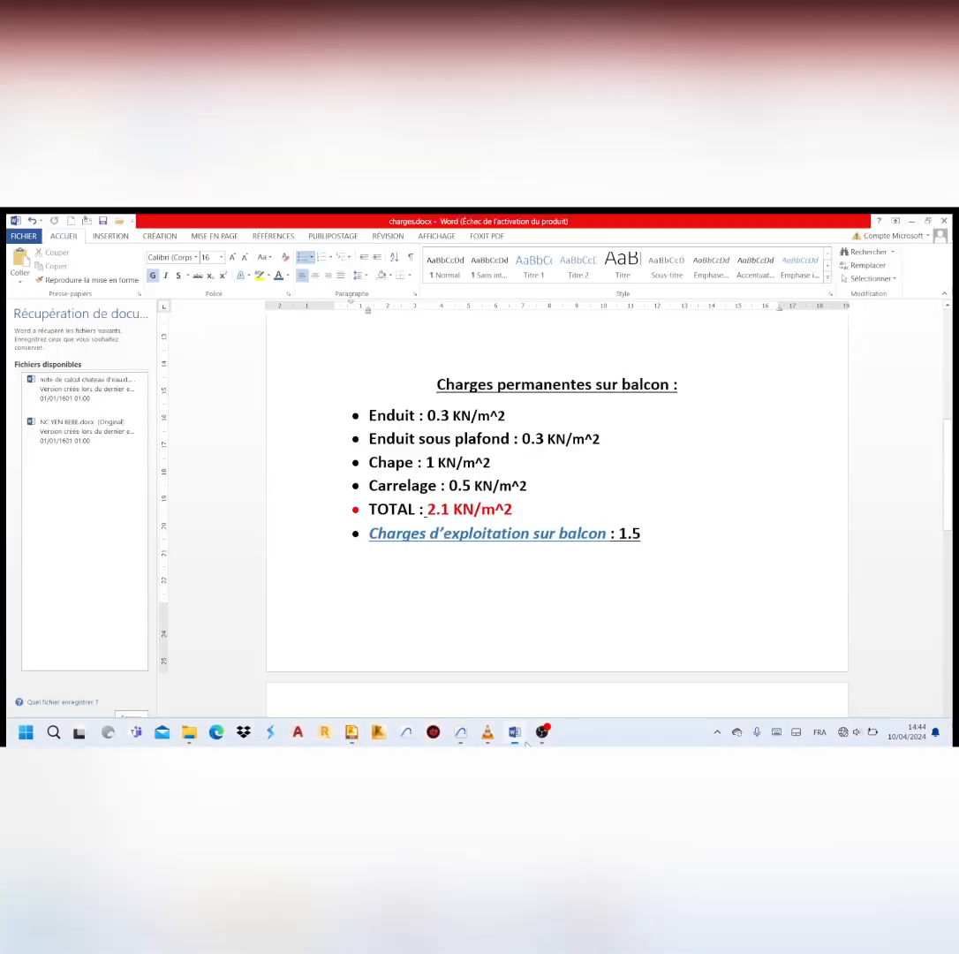
scroll(427, 491, down, 3)
scroll(427, 491, down, 2)
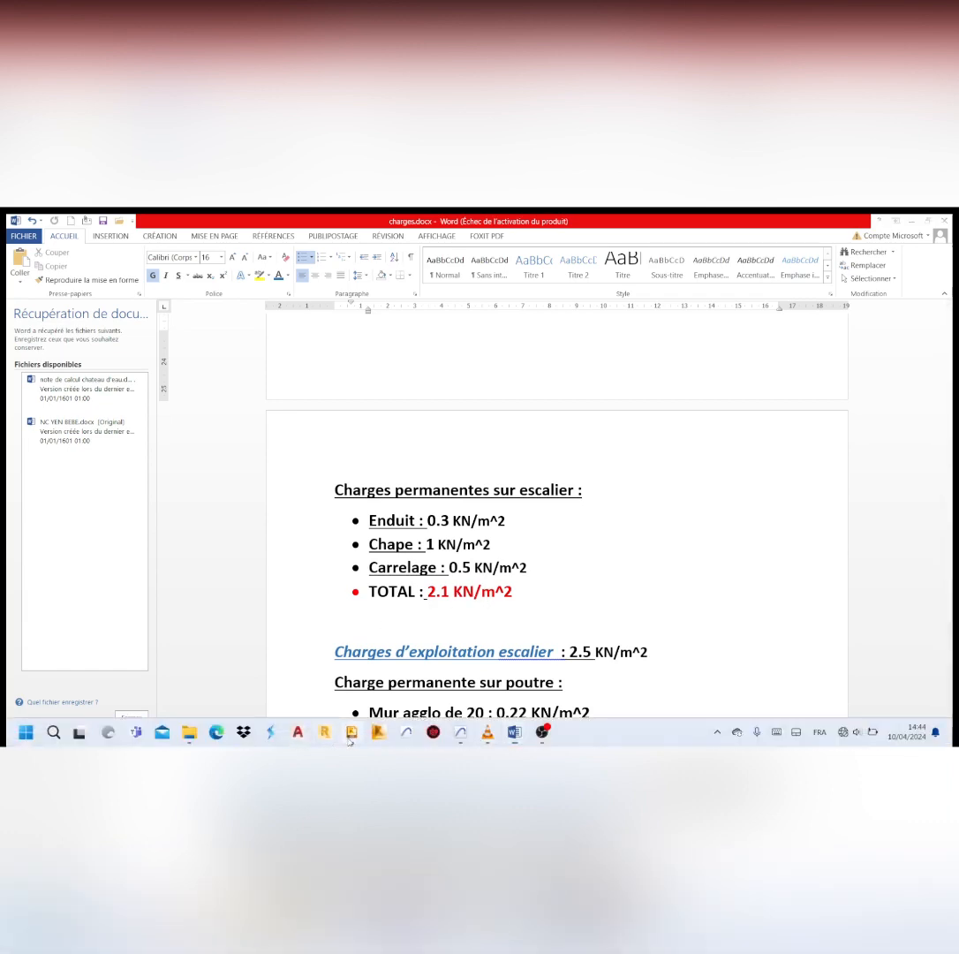
click(352, 731)
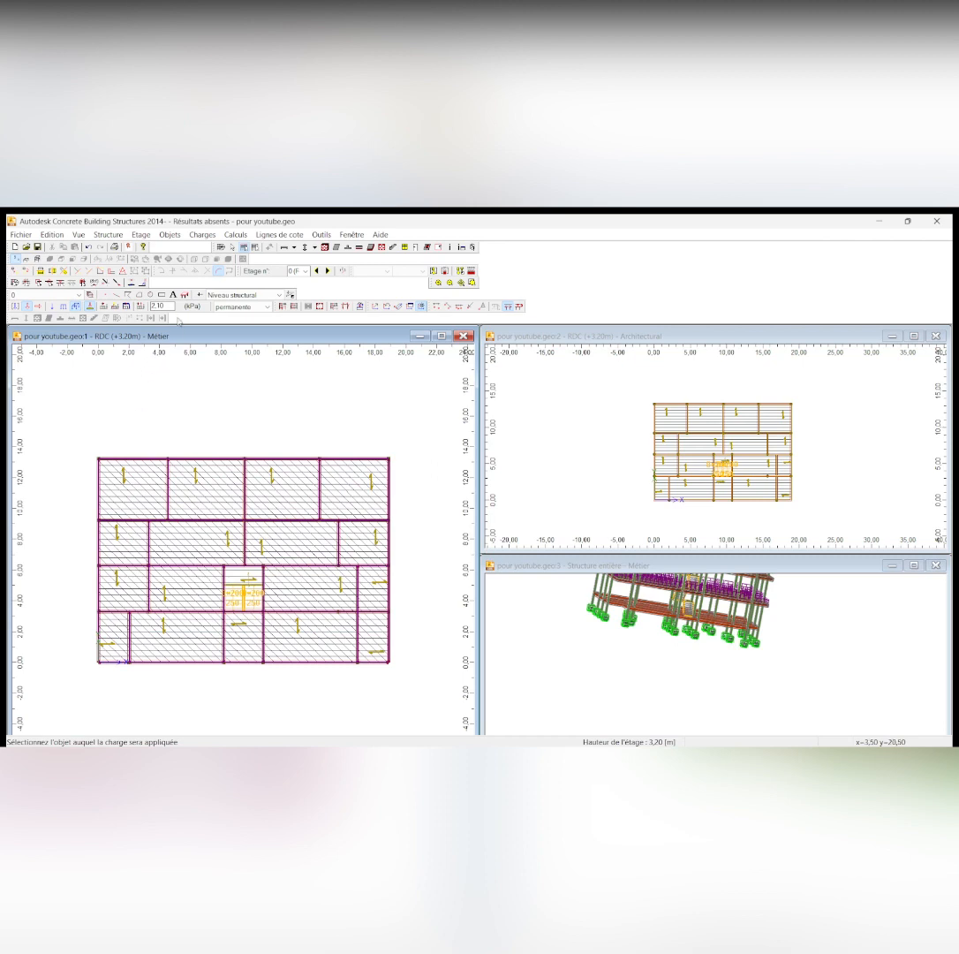
Apply the 2.1 kPa permanent surface load to the staircase landing and both stair flights of the ground floor
scroll(235, 579, up, 3)
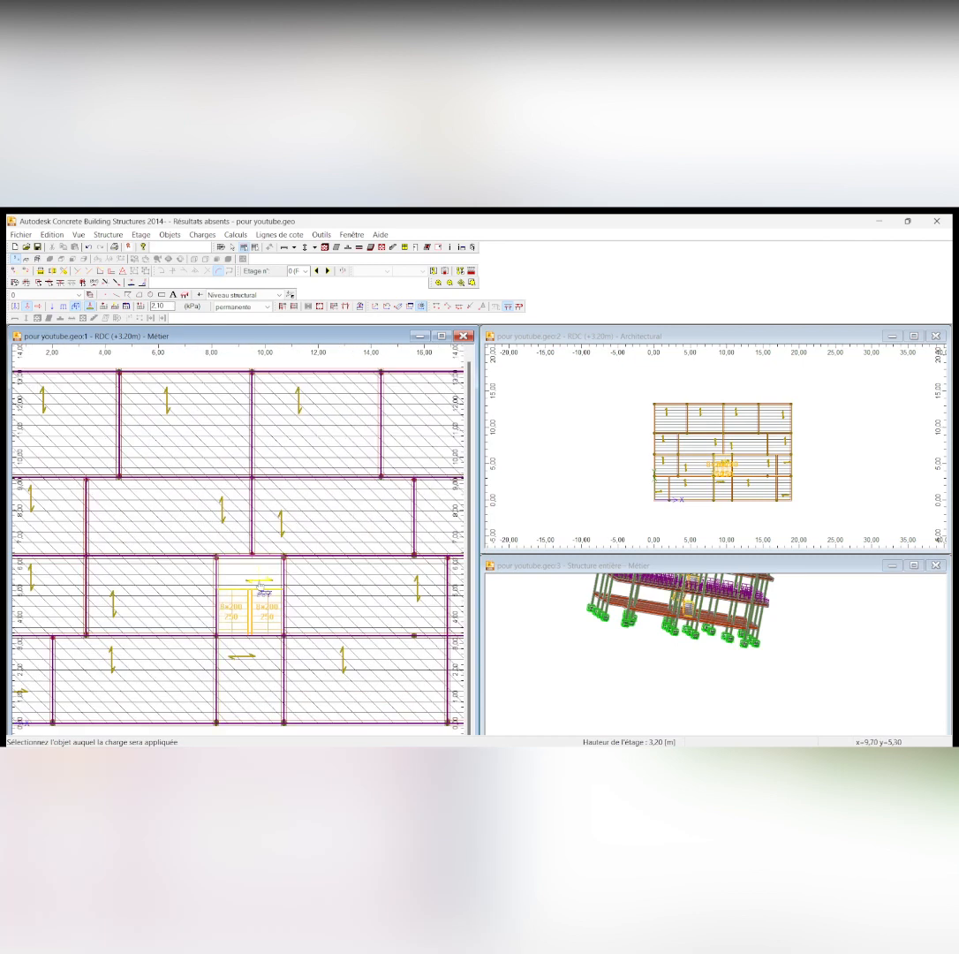
scroll(232, 606, up, 2)
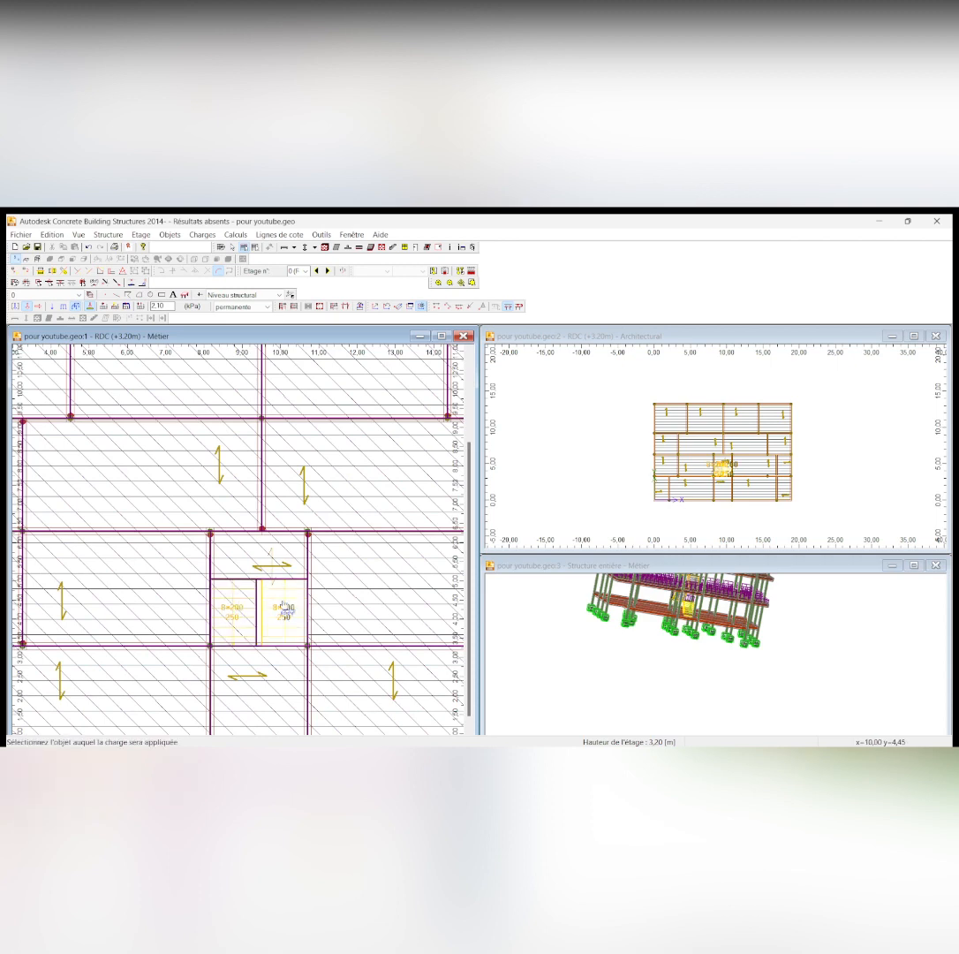
scroll(279, 603, down, 4)
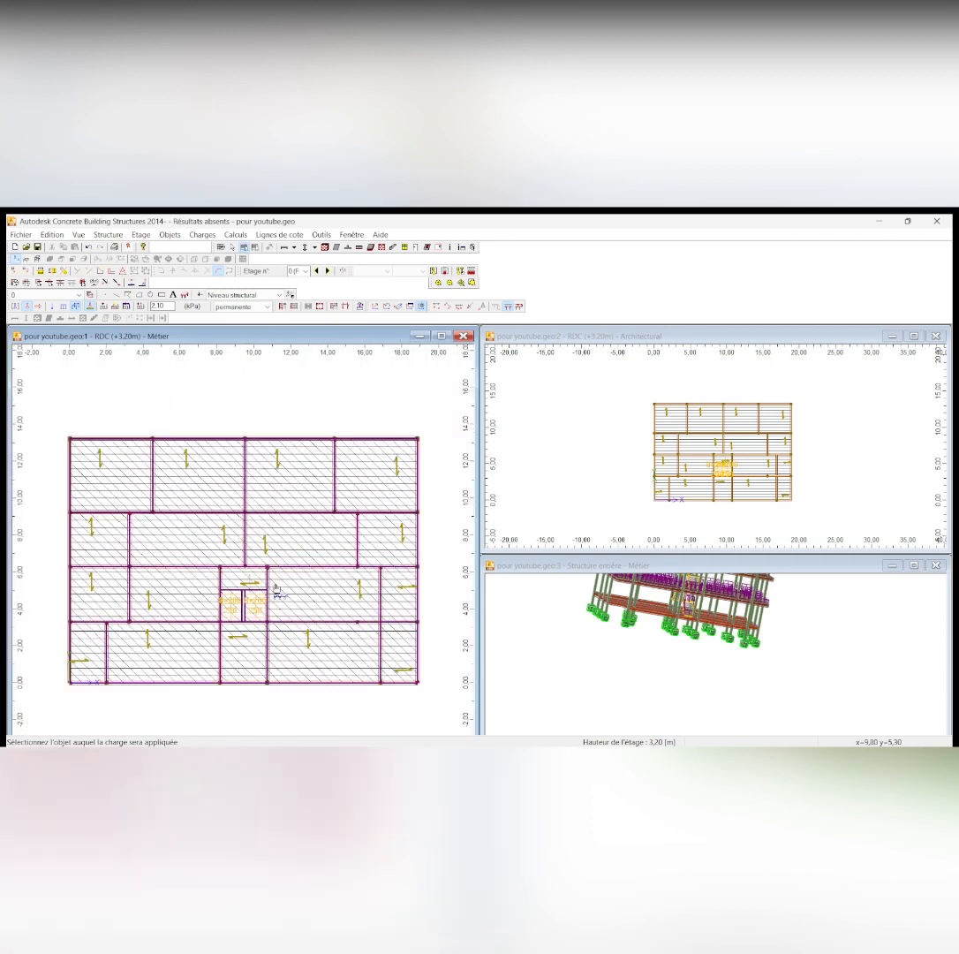
scroll(276, 589, down, 1)
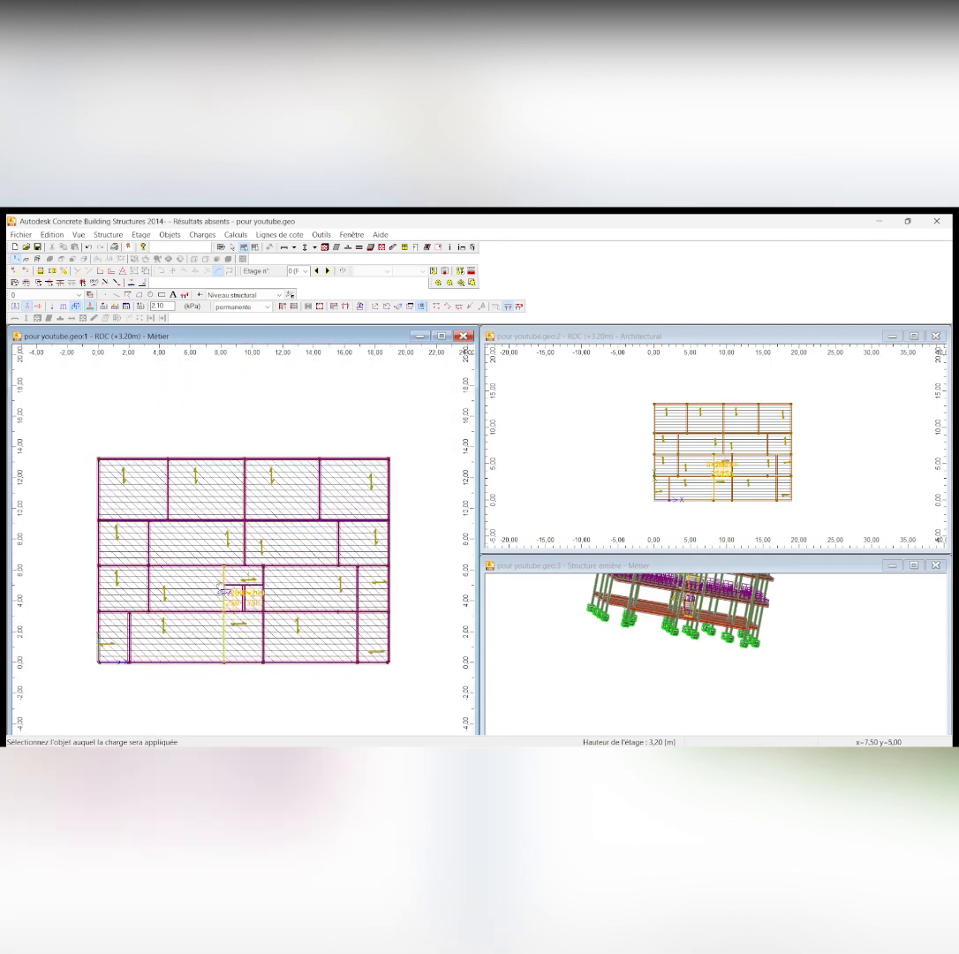
scroll(187, 499, down, 1)
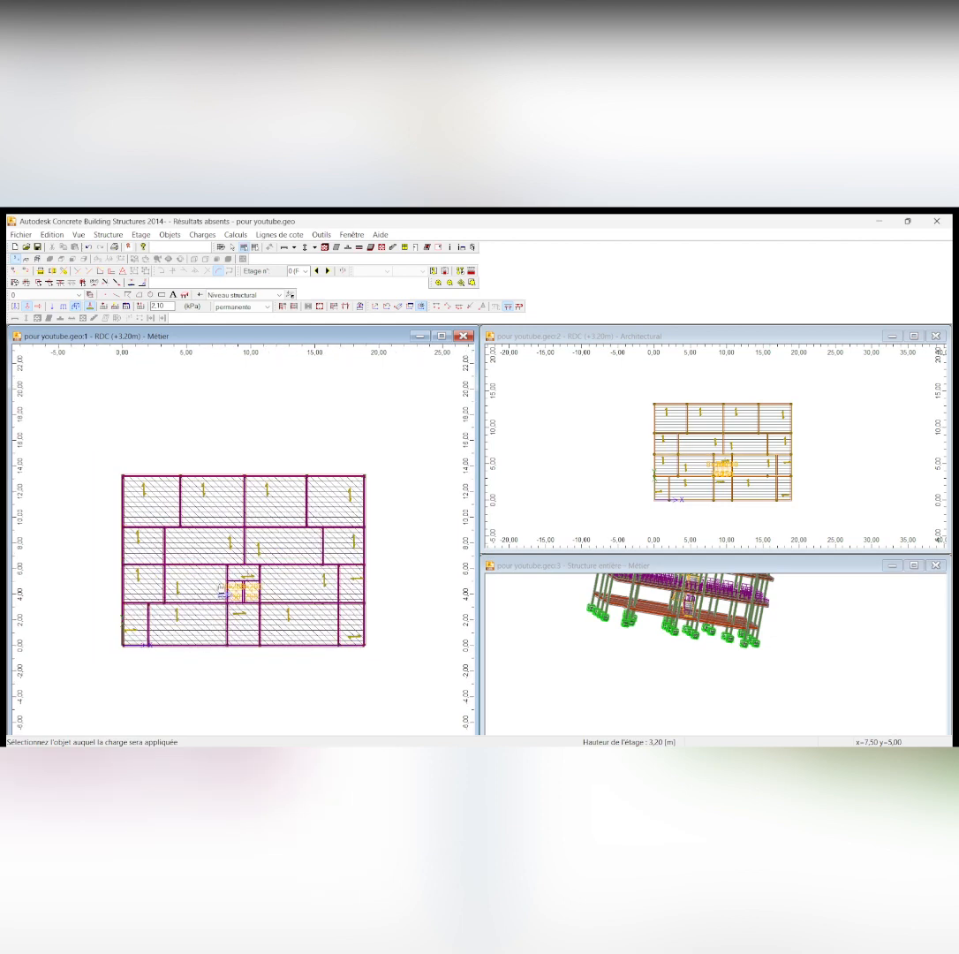
scroll(189, 501, up, 1)
scroll(181, 501, down, 1)
Go to storey 1 (+6.40 m), check the floor and balcony loads in charges.docx in Word, and return to Concrete Building Structures
click(328, 271)
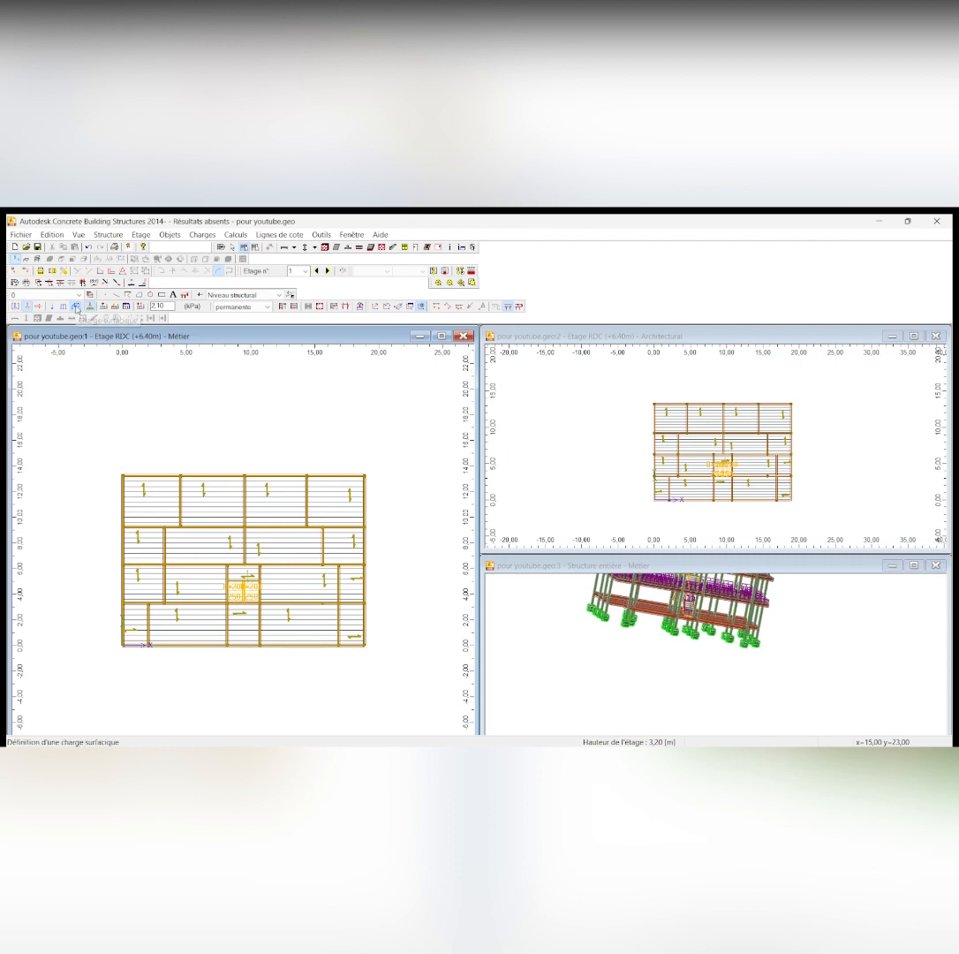
click(166, 305)
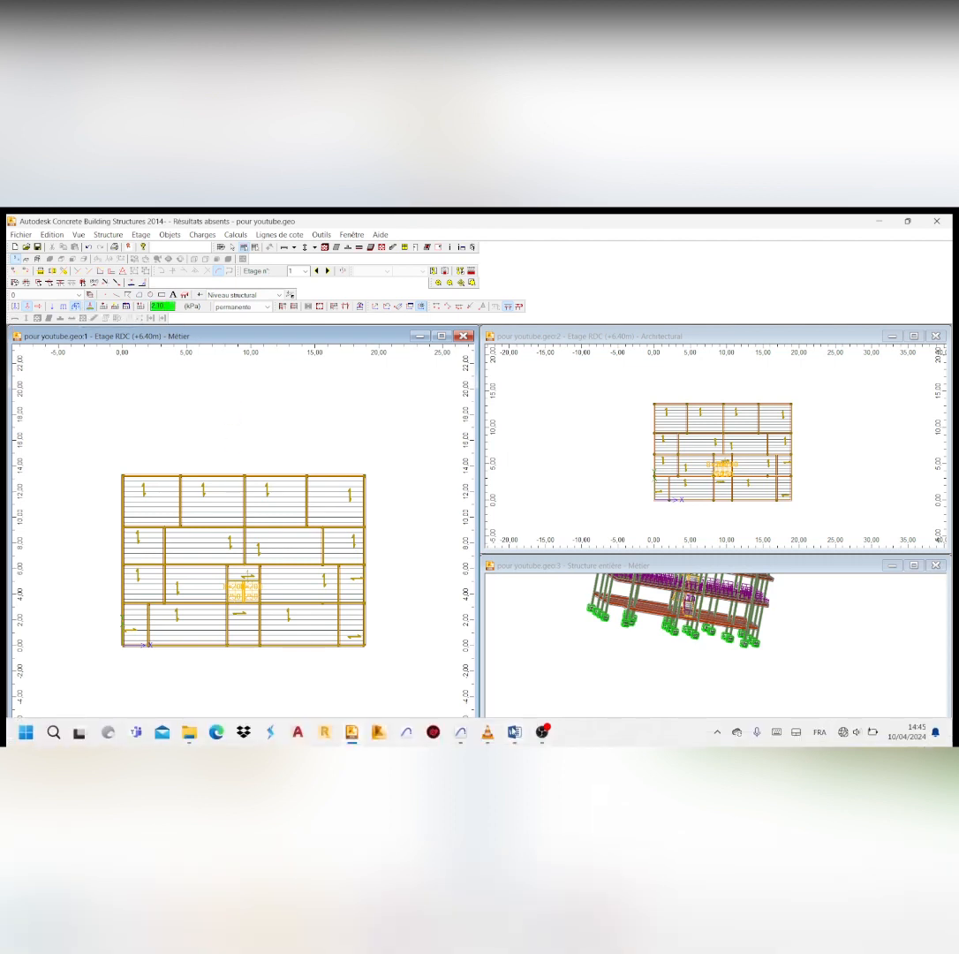
click(515, 732)
scroll(494, 556, up, 6)
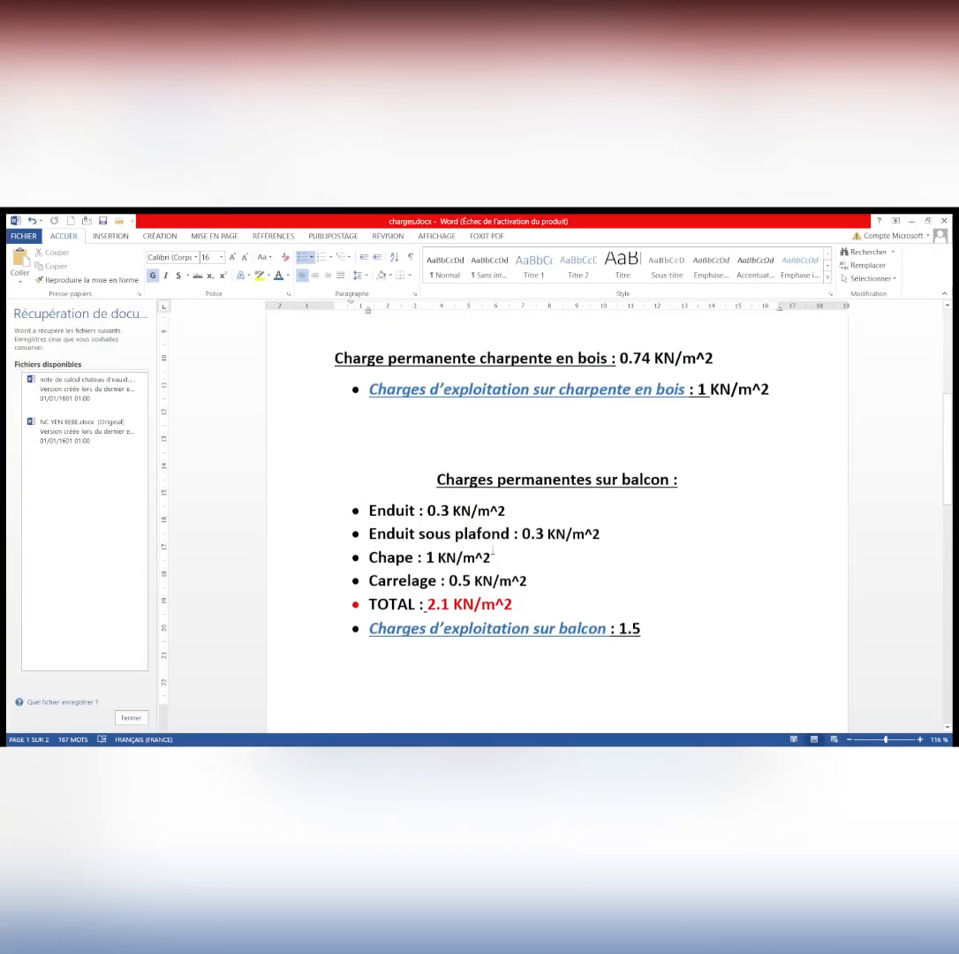
scroll(493, 551, up, 5)
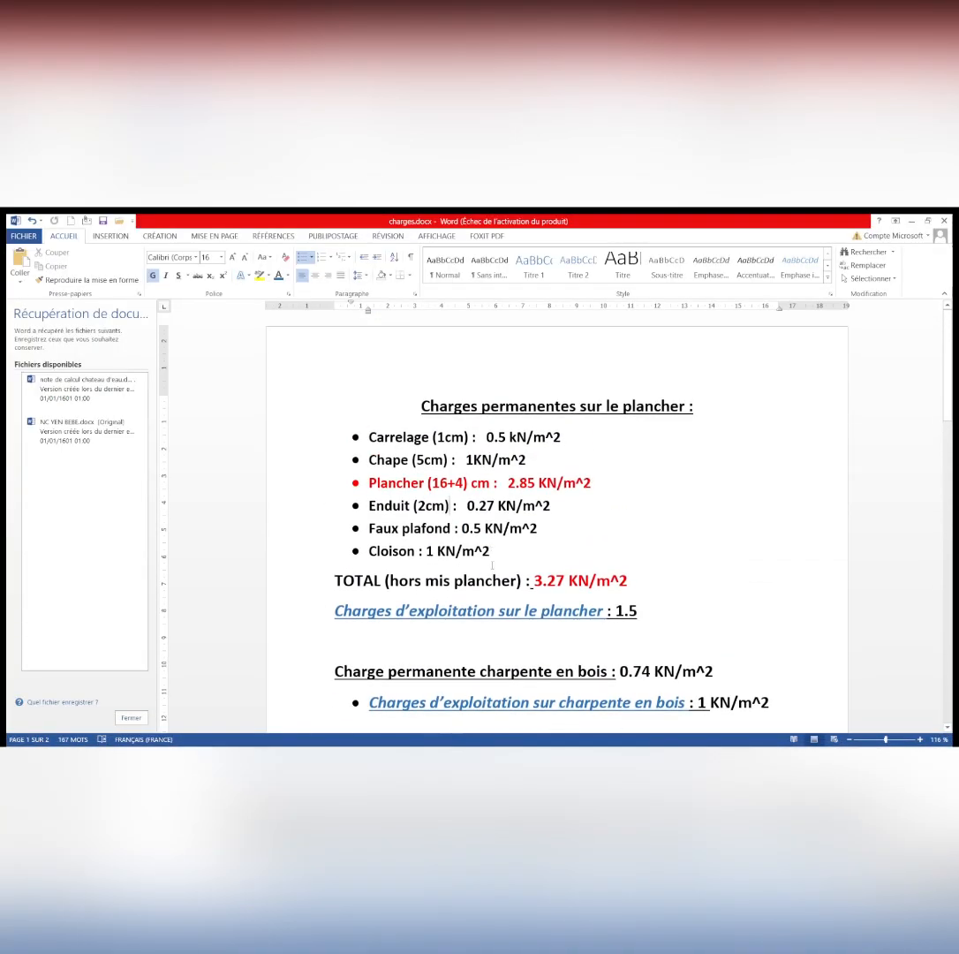
scroll(491, 565, down, 10)
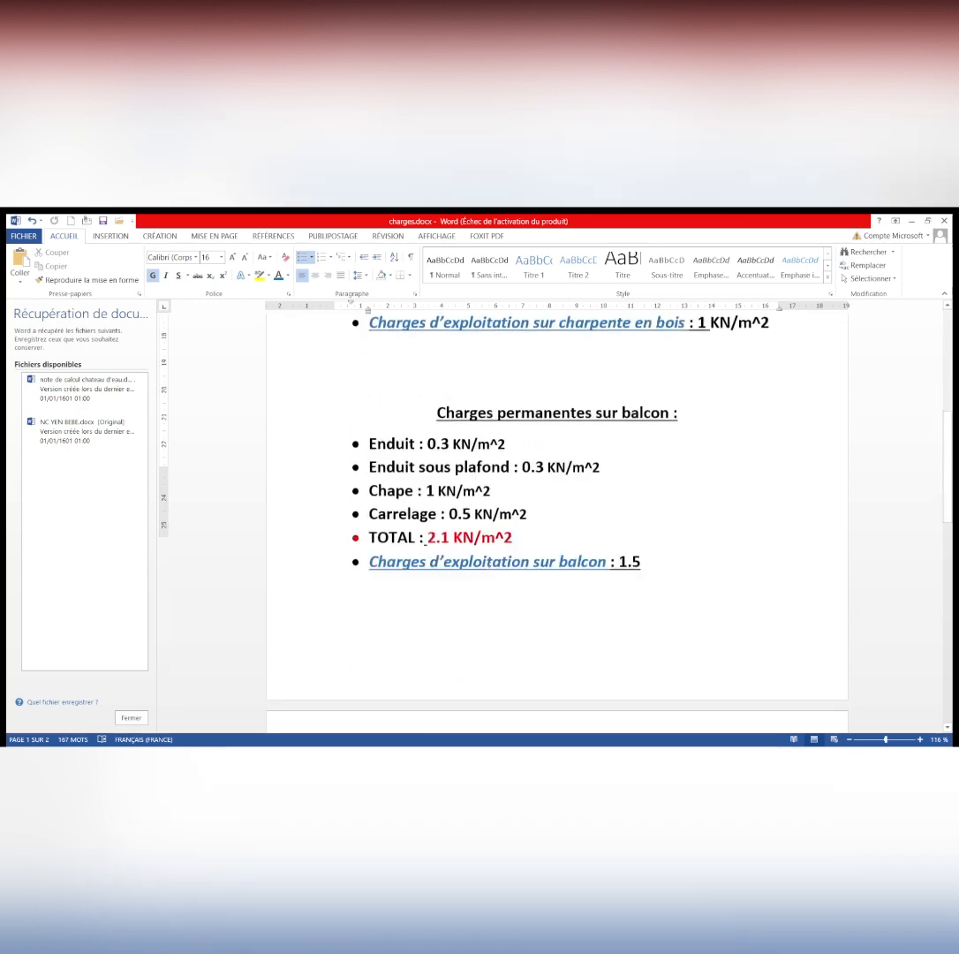
scroll(488, 566, up, 4)
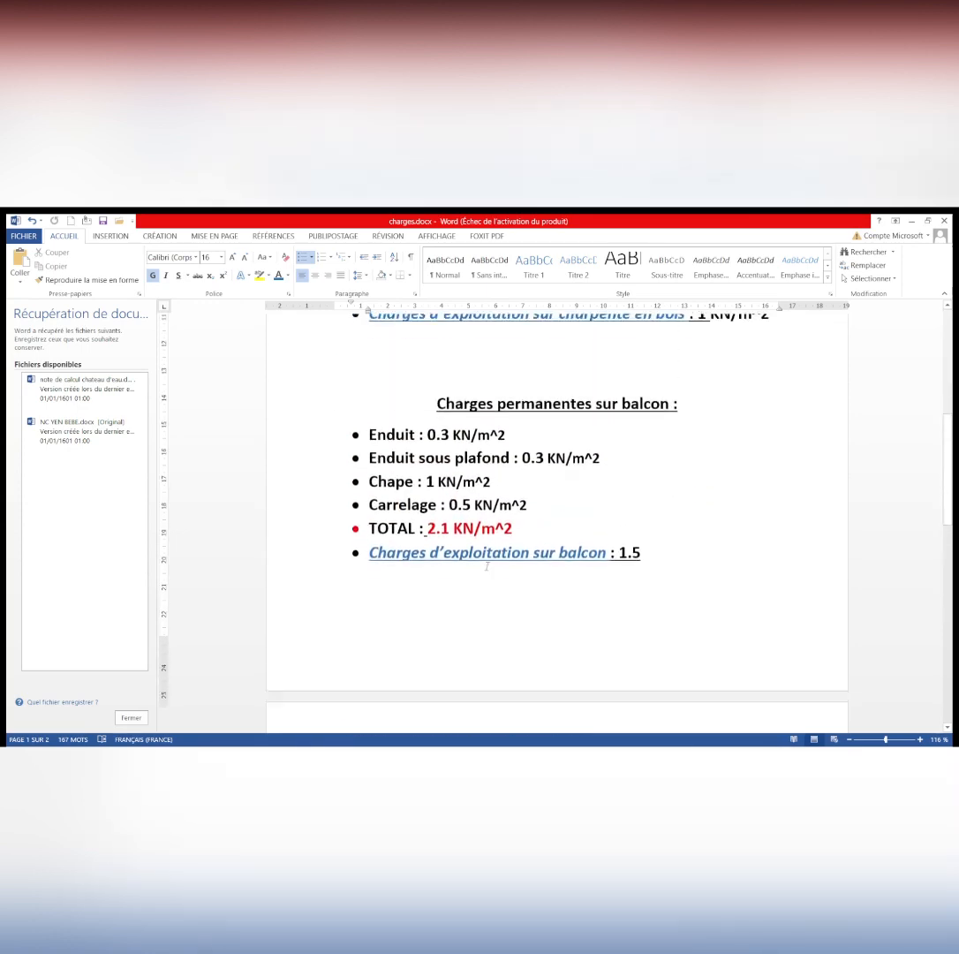
scroll(556, 494, down, 1)
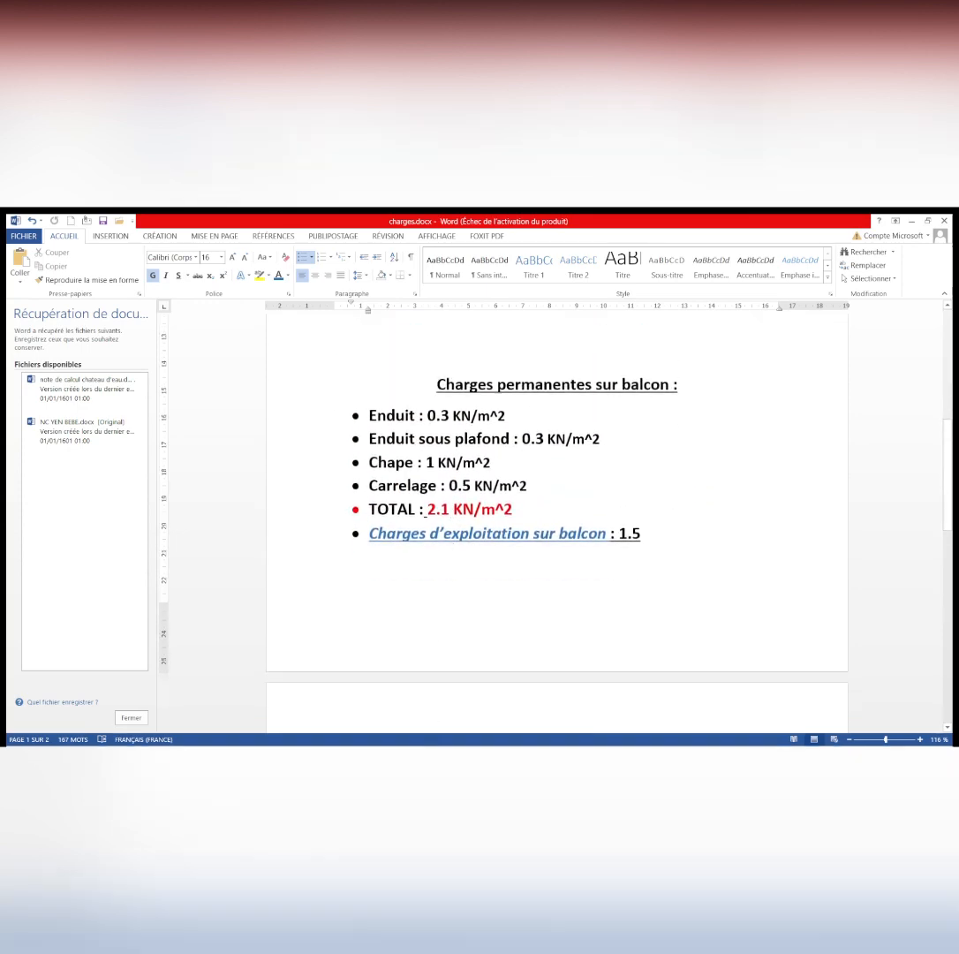
scroll(556, 530, up, 6)
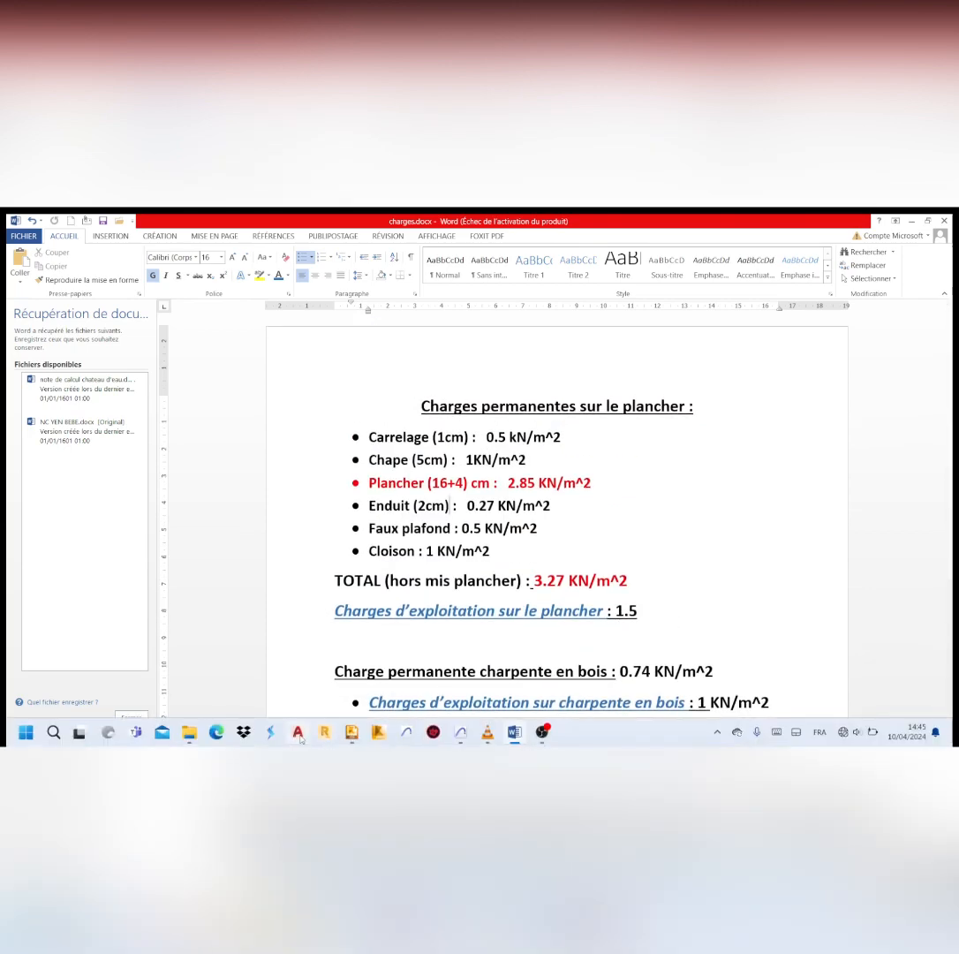
click(351, 732)
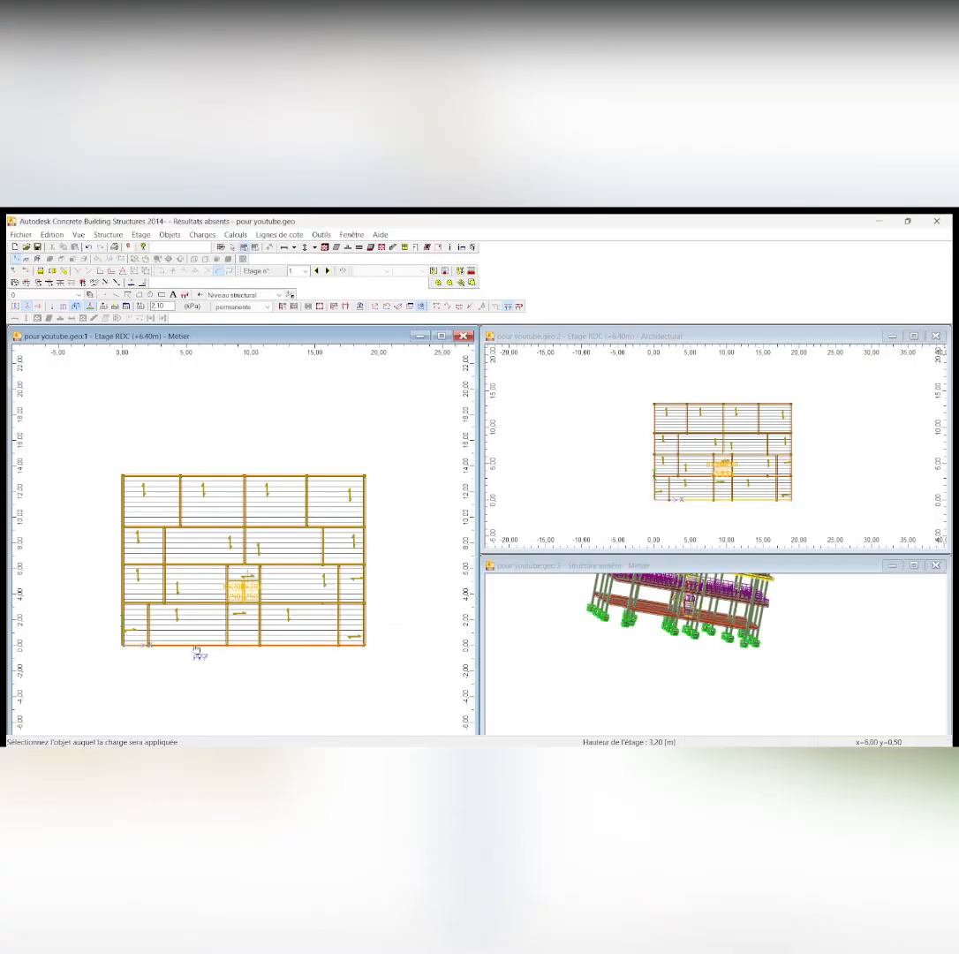
Apply the 2.1 kPa permanent surface load on storey 1 to the two lower corner balconies, the staircase landing and both stair flights
click(204, 629)
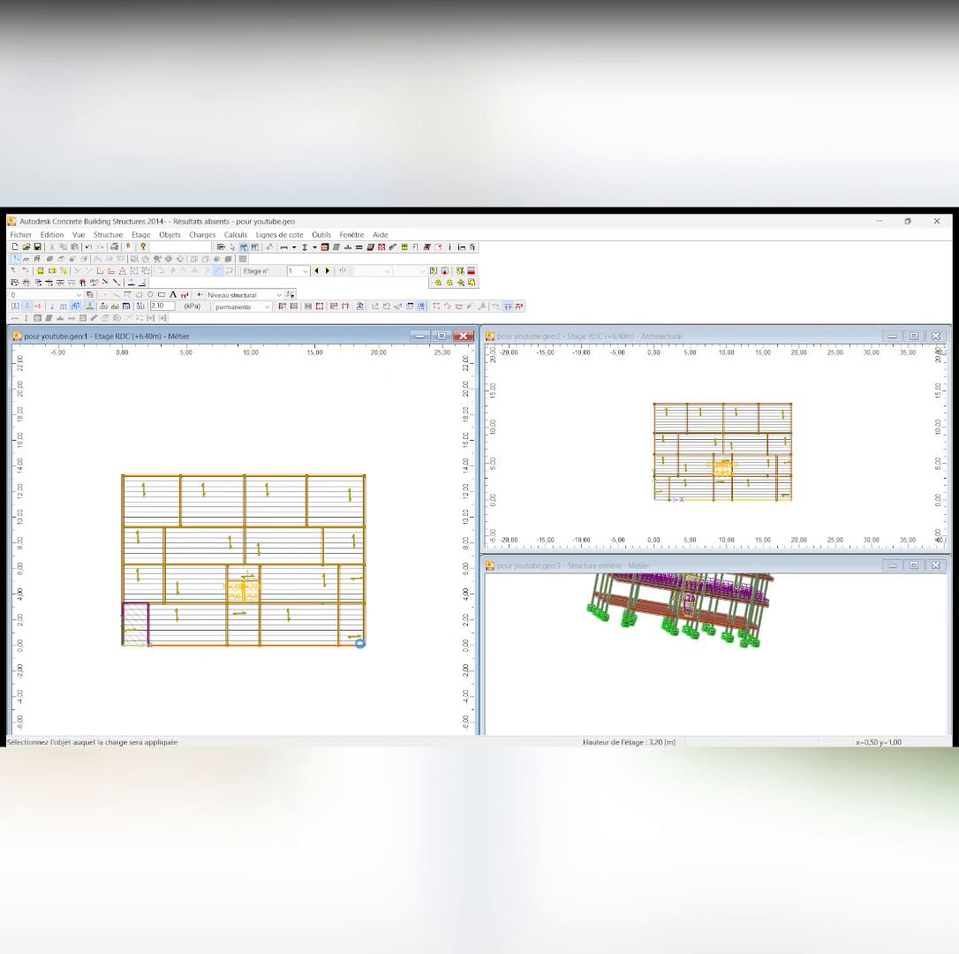
click(351, 629)
scroll(252, 593, up, 3)
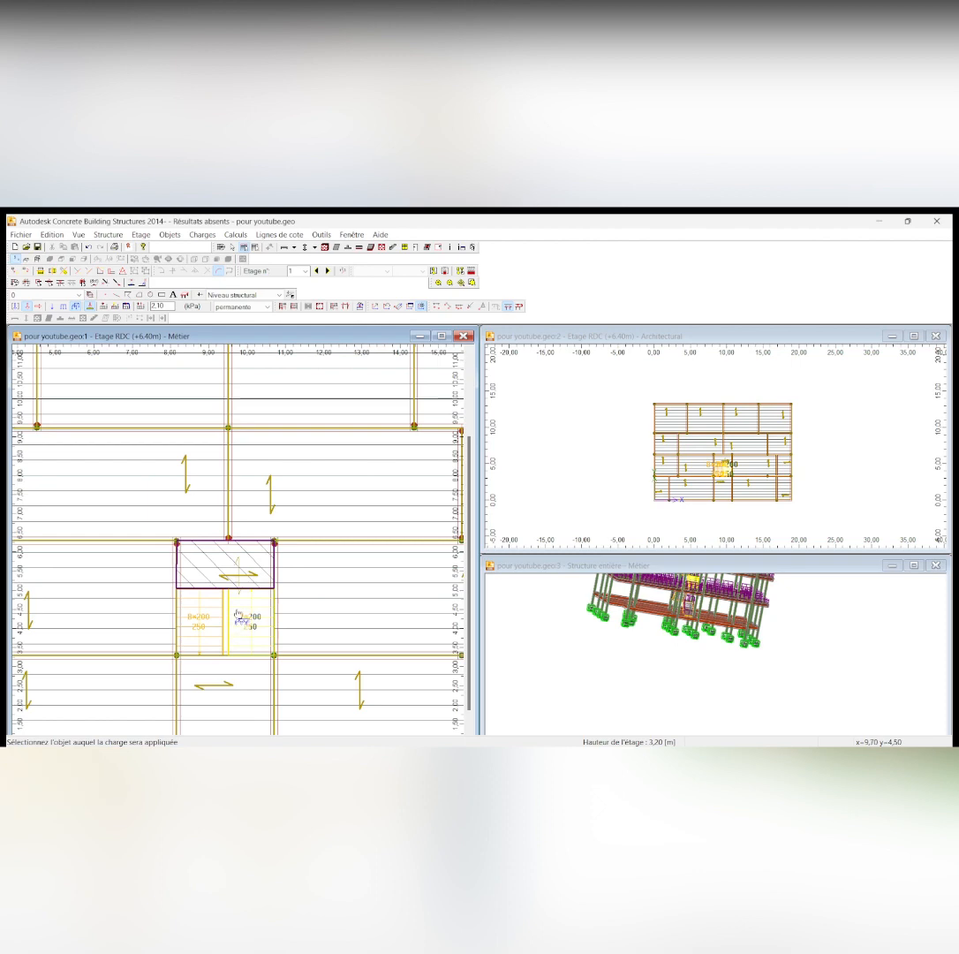
click(250, 615)
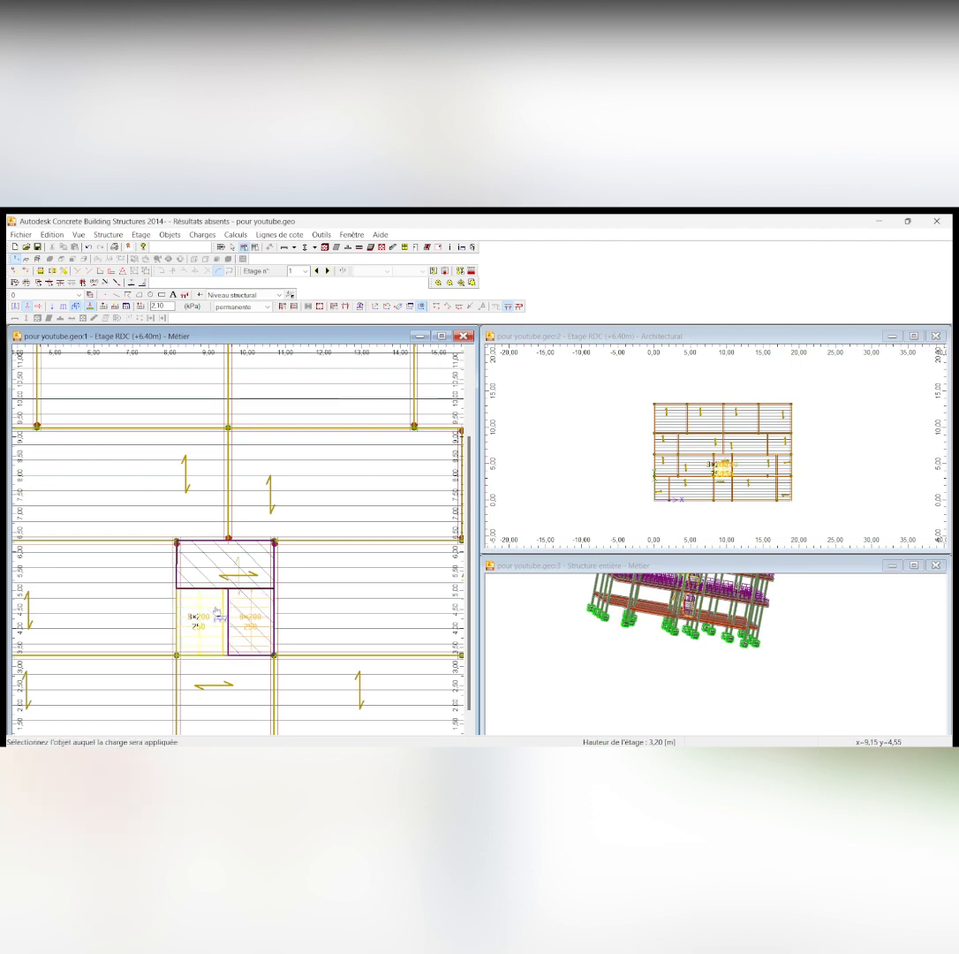
click(216, 608)
scroll(281, 587, down, 3)
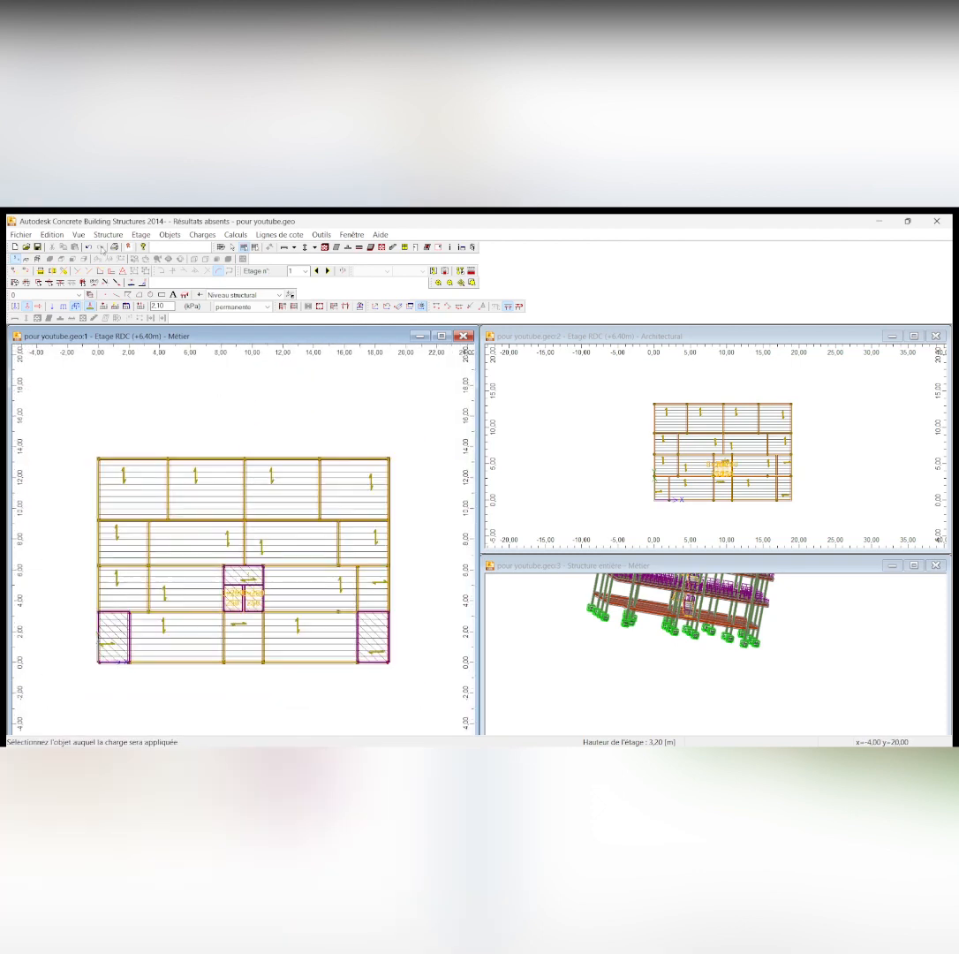
Set the permanent surface load to 3.27 kPa and apply it to the three middle panels of storey 1's lowest row
click(168, 307)
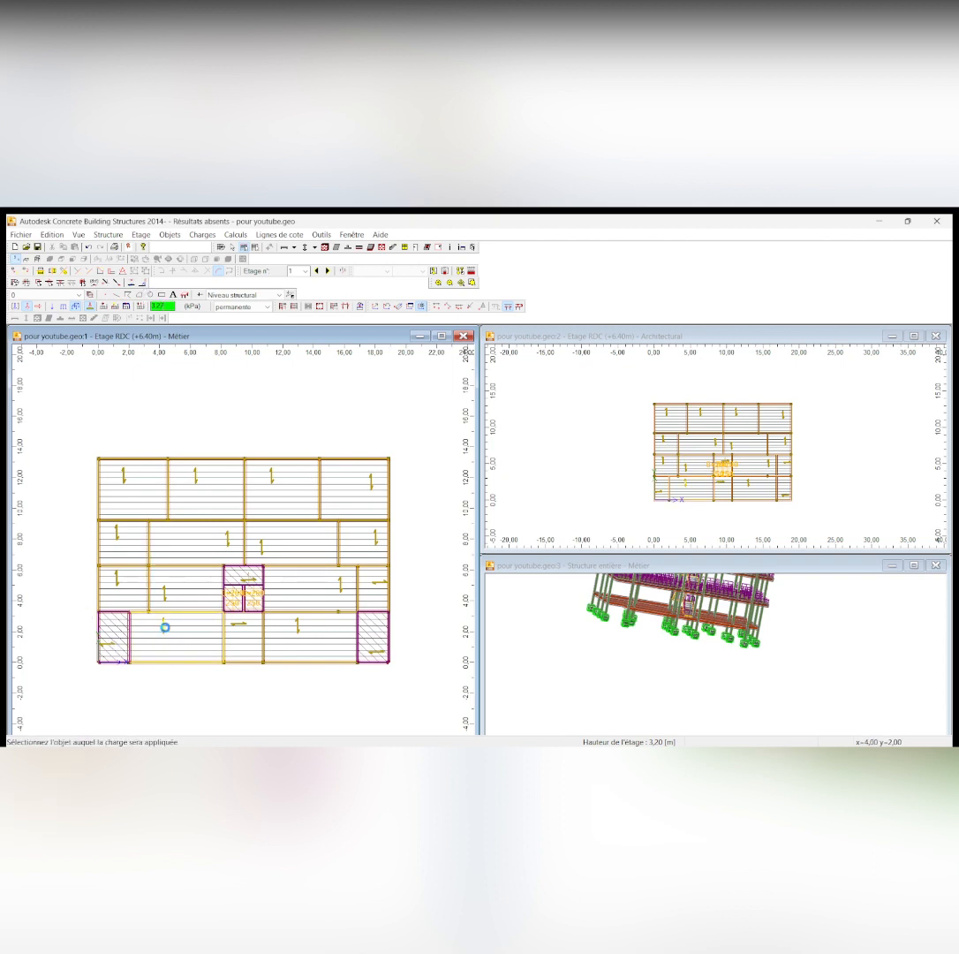
click(164, 627)
click(243, 634)
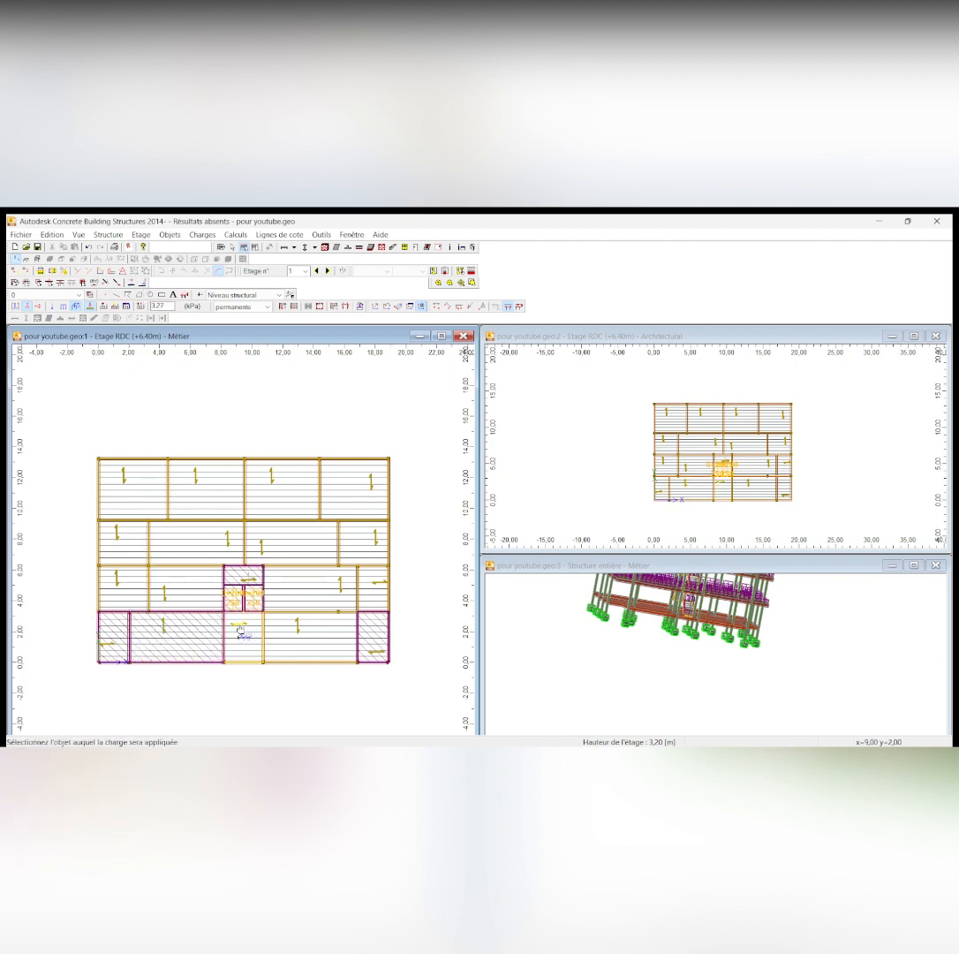
click(299, 630)
Apply the 3.27 kPa permanent surface load to all floor panels in the two middle rows of storey 1, leaving out the staircase
click(343, 585)
click(378, 581)
click(372, 542)
click(258, 548)
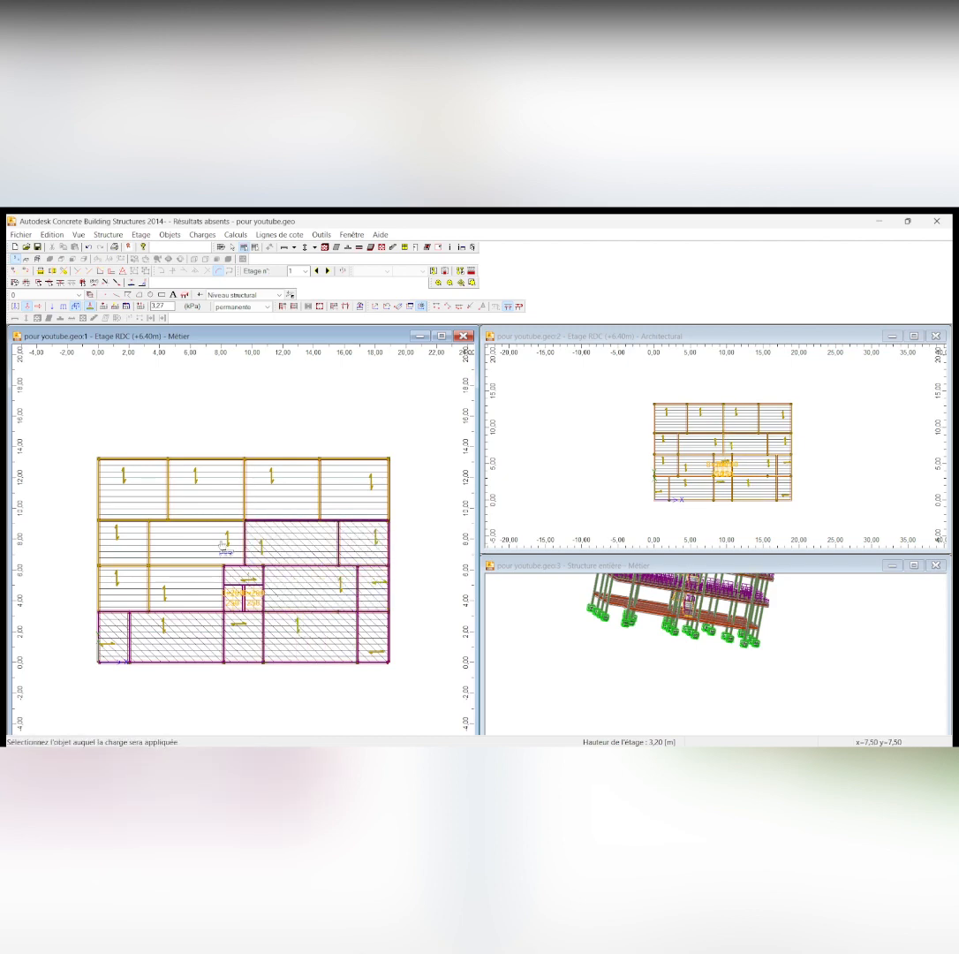
click(221, 546)
click(186, 587)
click(122, 581)
click(118, 534)
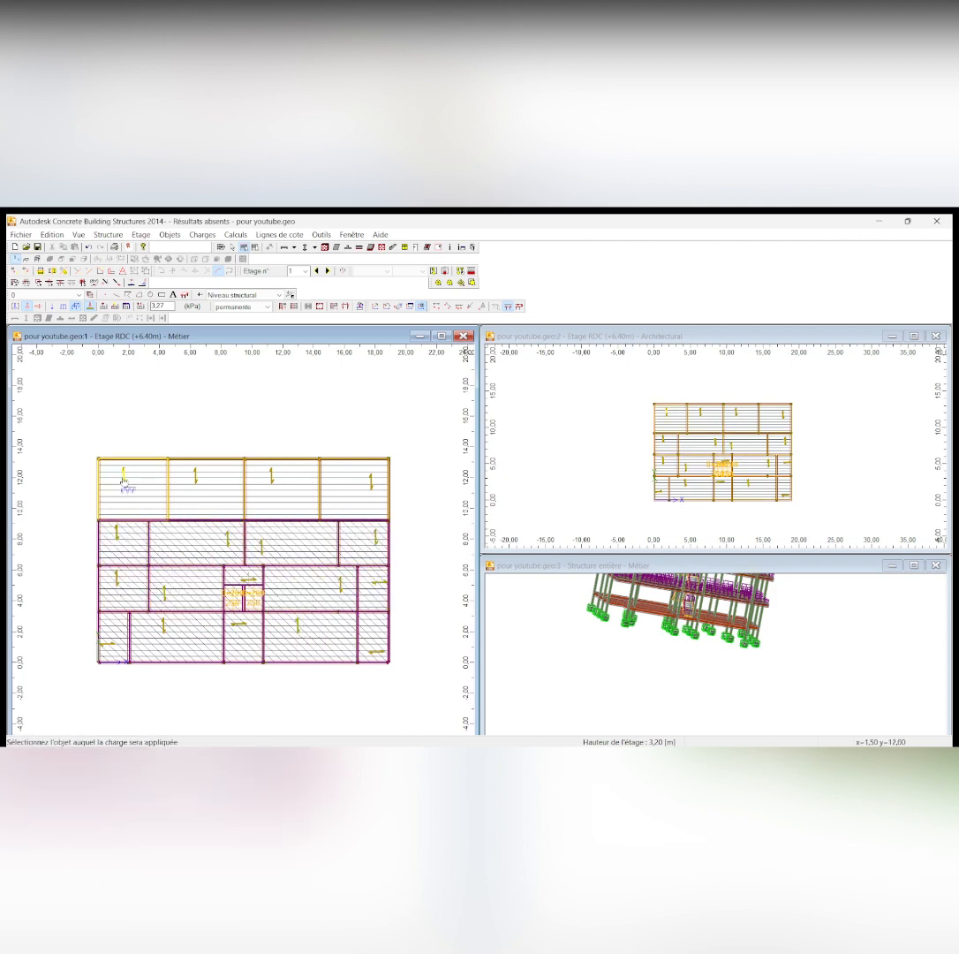
Apply the 3.27 kPa permanent surface load to the four panels of storey 1's uppermost row
click(124, 481)
click(197, 484)
click(274, 484)
click(372, 483)
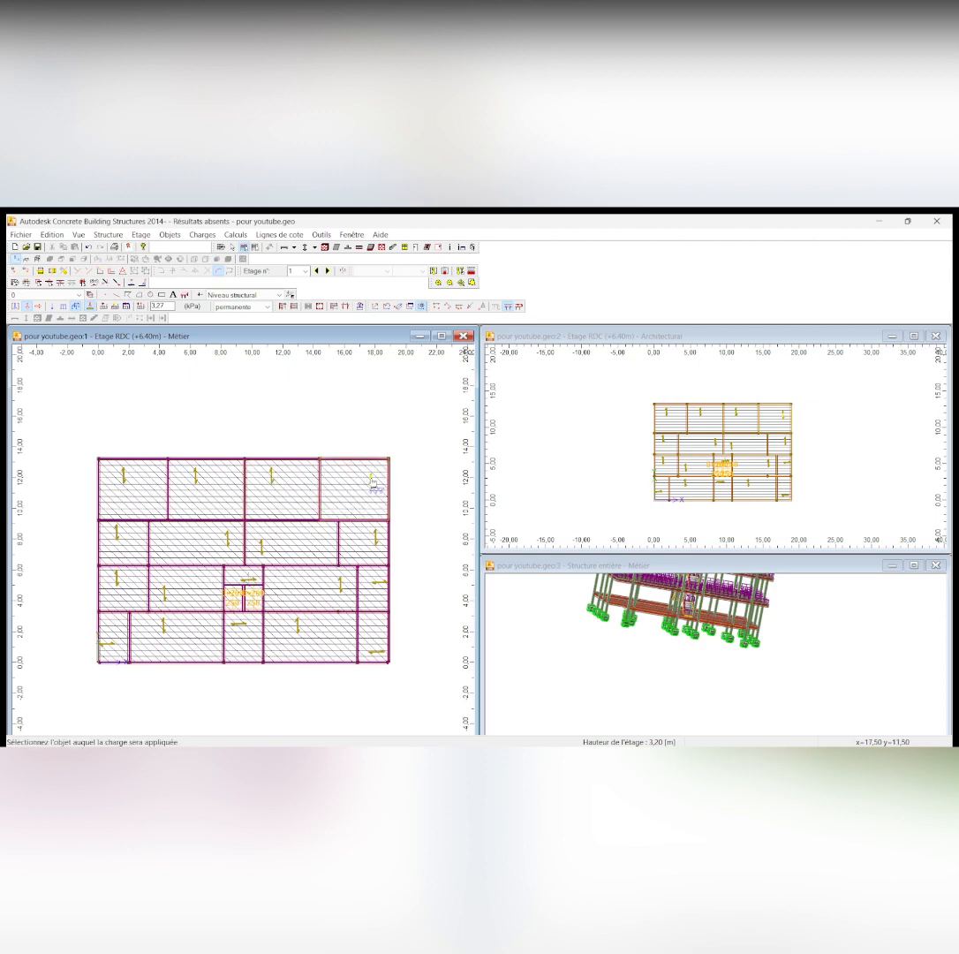
scroll(287, 550, down, 1)
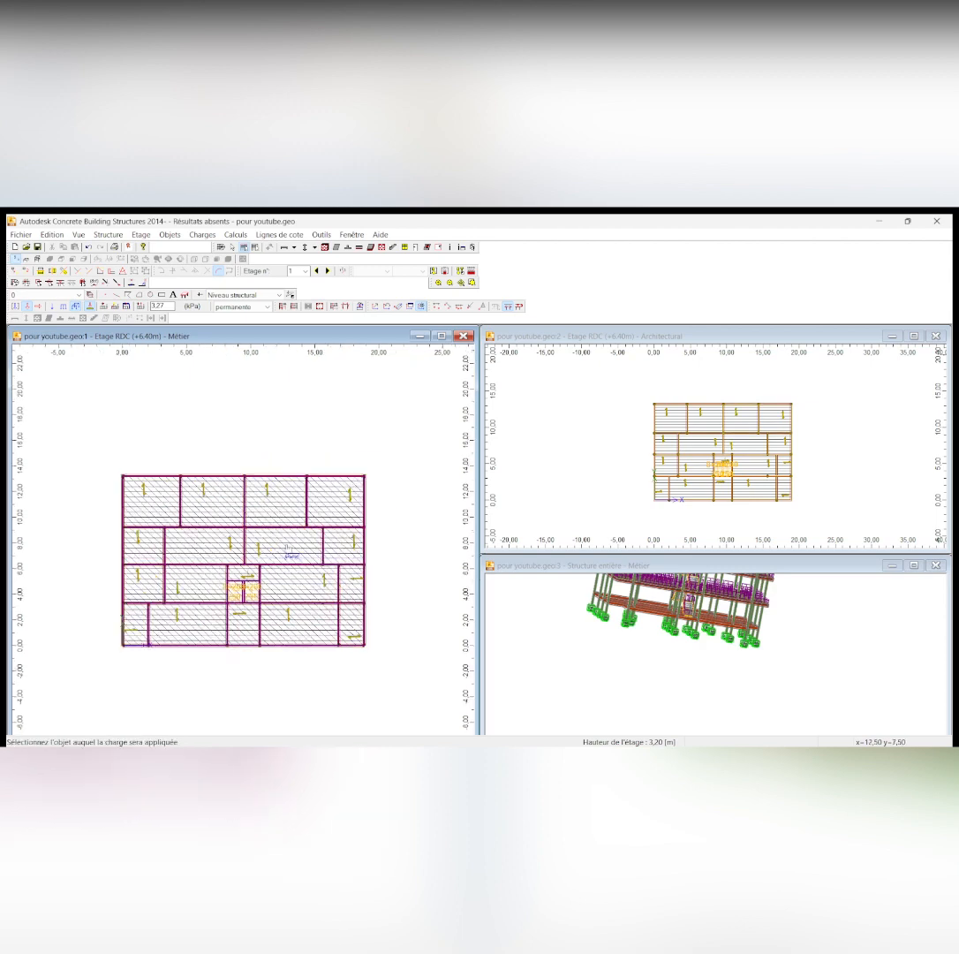
scroll(287, 549, down, 1)
scroll(285, 550, up, 2)
scroll(285, 550, down, 1)
Go to storey 2 (+9.60 m) and apply the 3.27 kPa permanent surface load to the four uppermost panels and the two left-edge panels beneath them
click(328, 271)
click(292, 305)
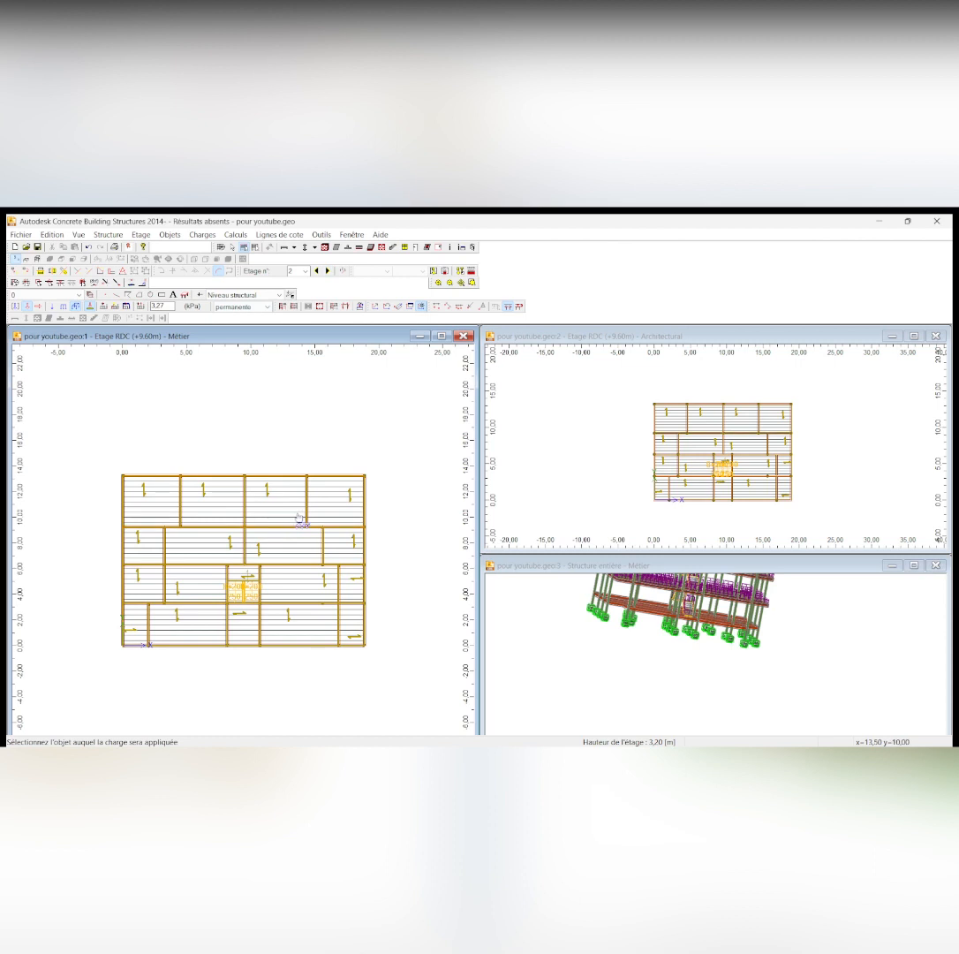
click(141, 580)
click(137, 540)
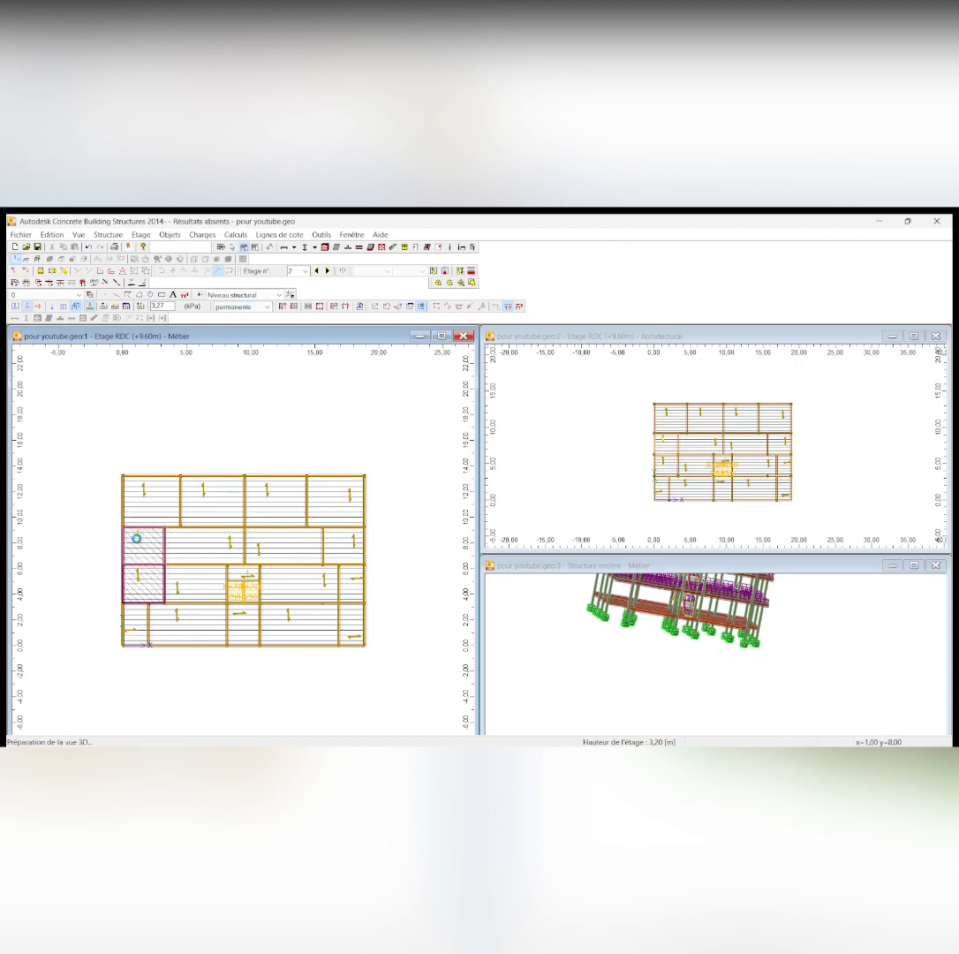
click(148, 505)
click(196, 501)
click(275, 502)
click(340, 502)
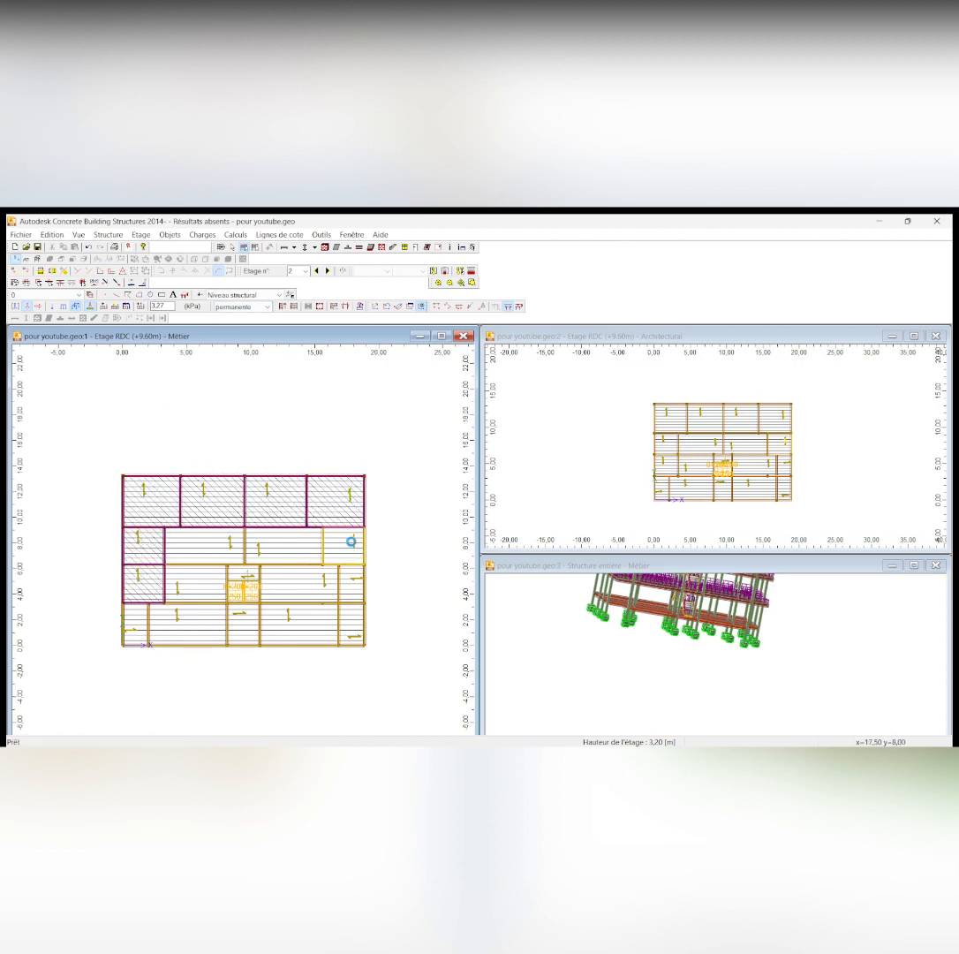
Apply the 3.27 kPa permanent surface load to the remaining floor panels of storey 2, leaving out the staircase and the two lower corner balconies
click(349, 541)
click(283, 544)
click(214, 552)
click(177, 592)
click(180, 622)
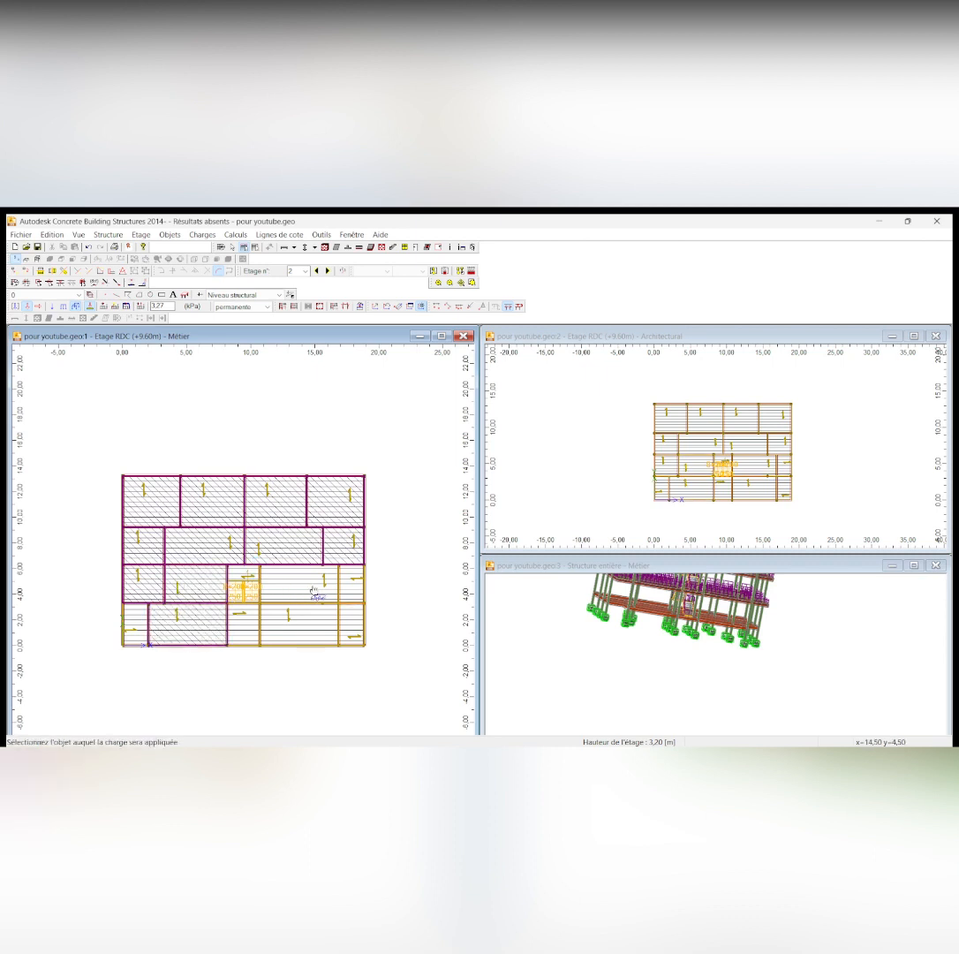
click(312, 592)
click(361, 582)
click(306, 627)
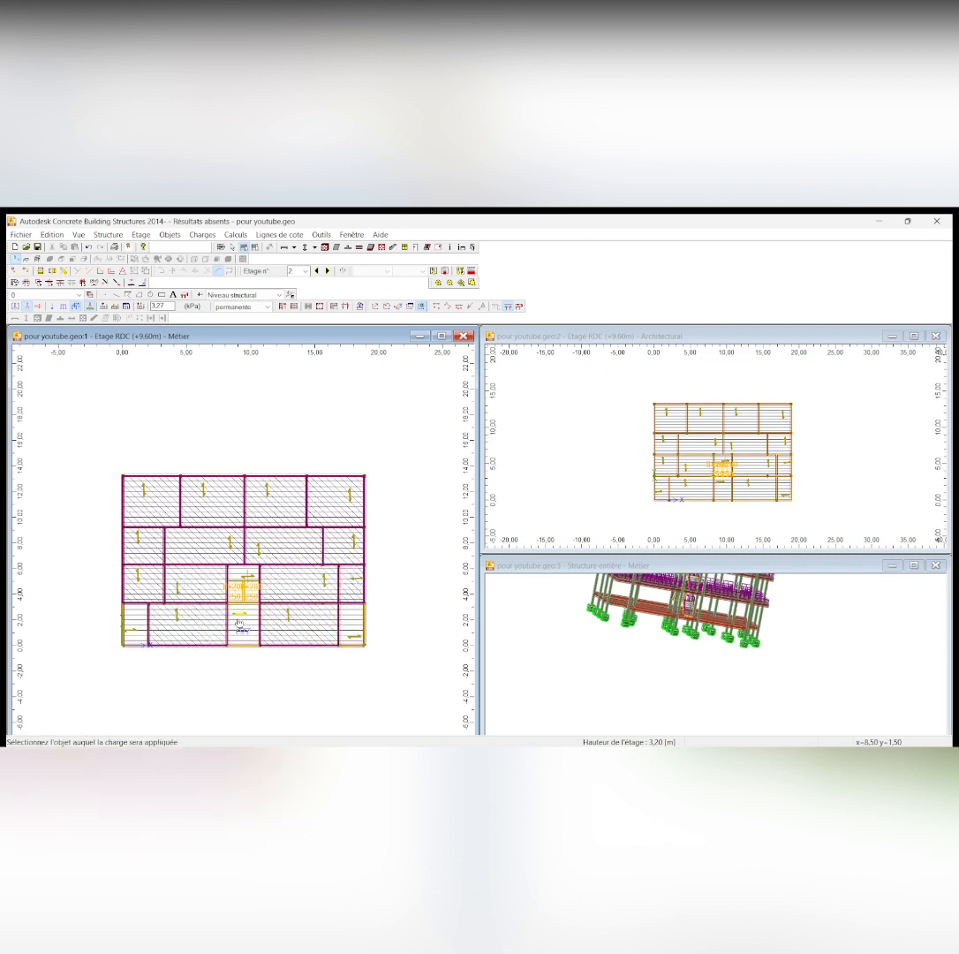
click(240, 622)
Set the permanent surface load to 2.1 kPa and apply it to storey 2's two lower corner balconies and the staircase
click(166, 306)
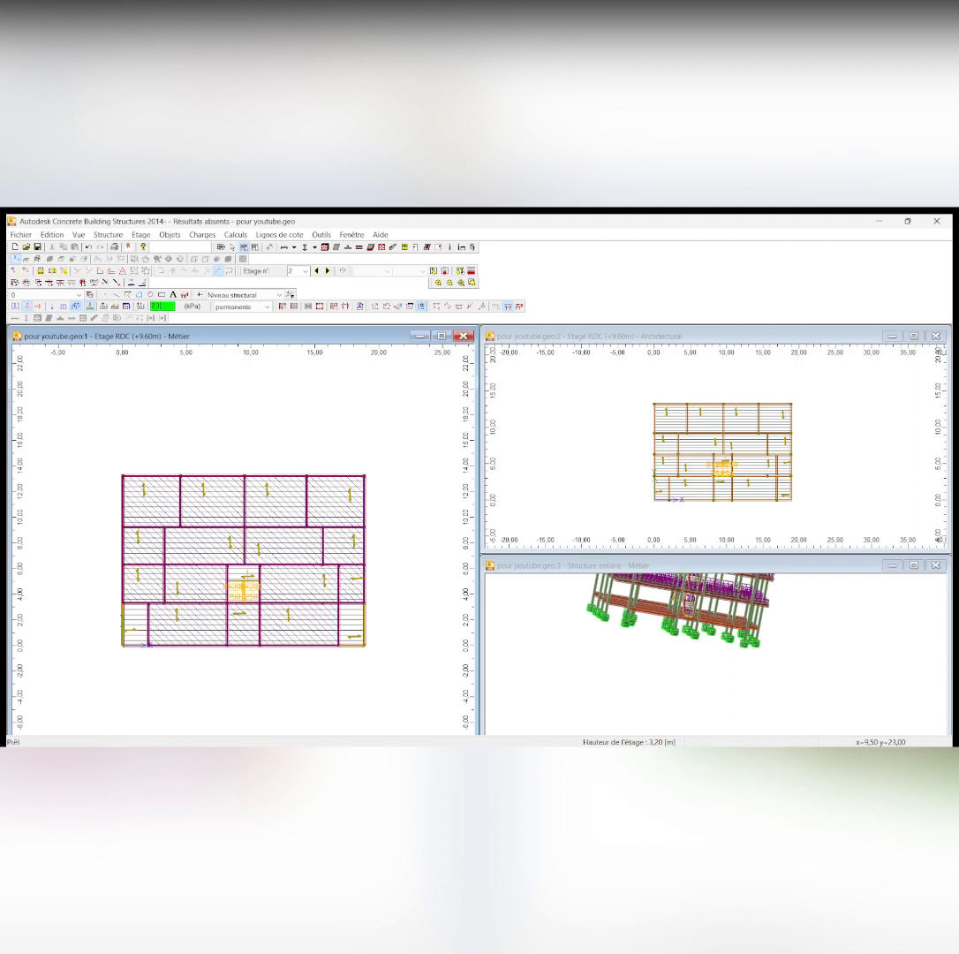
click(127, 634)
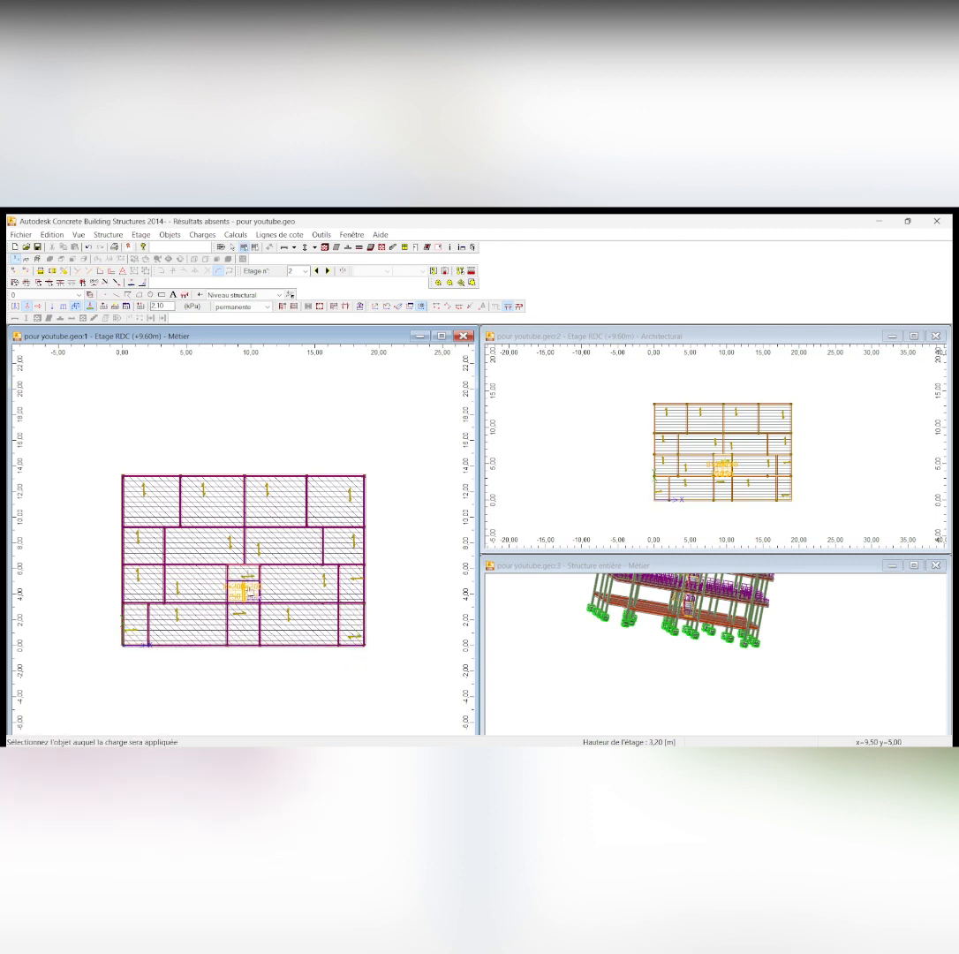
scroll(245, 583, up, 1)
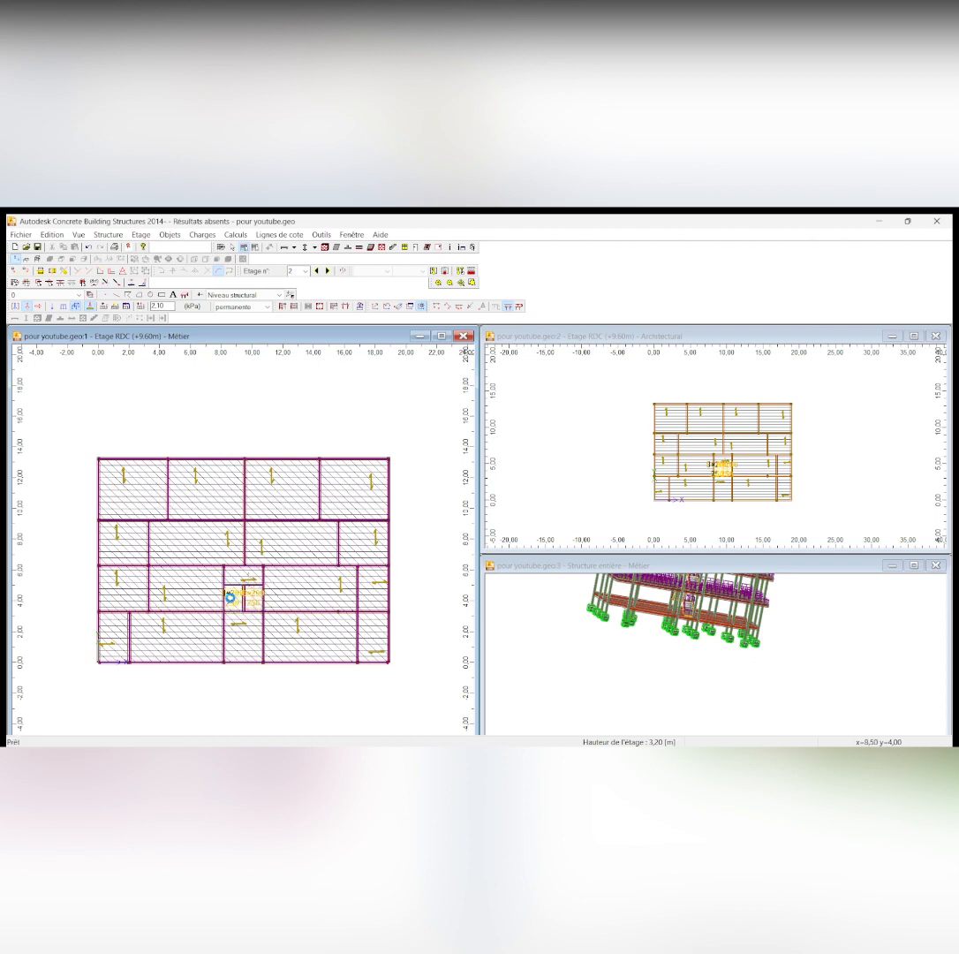
scroll(245, 599, down, 1)
scroll(252, 610, up, 5)
scroll(272, 636, down, 1)
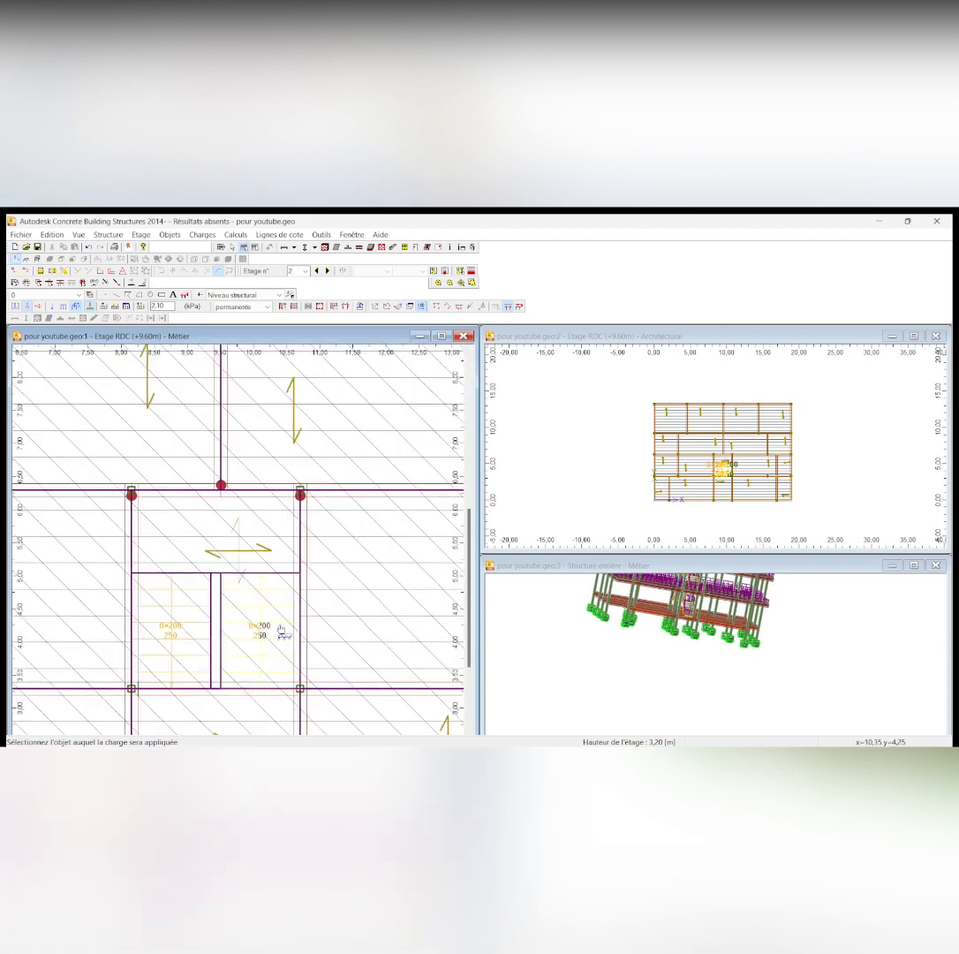
Try to apply the 2.10 kPa permanent surface load to each stair flight of storey 2 again, declining to add duplicates
click(380, 536)
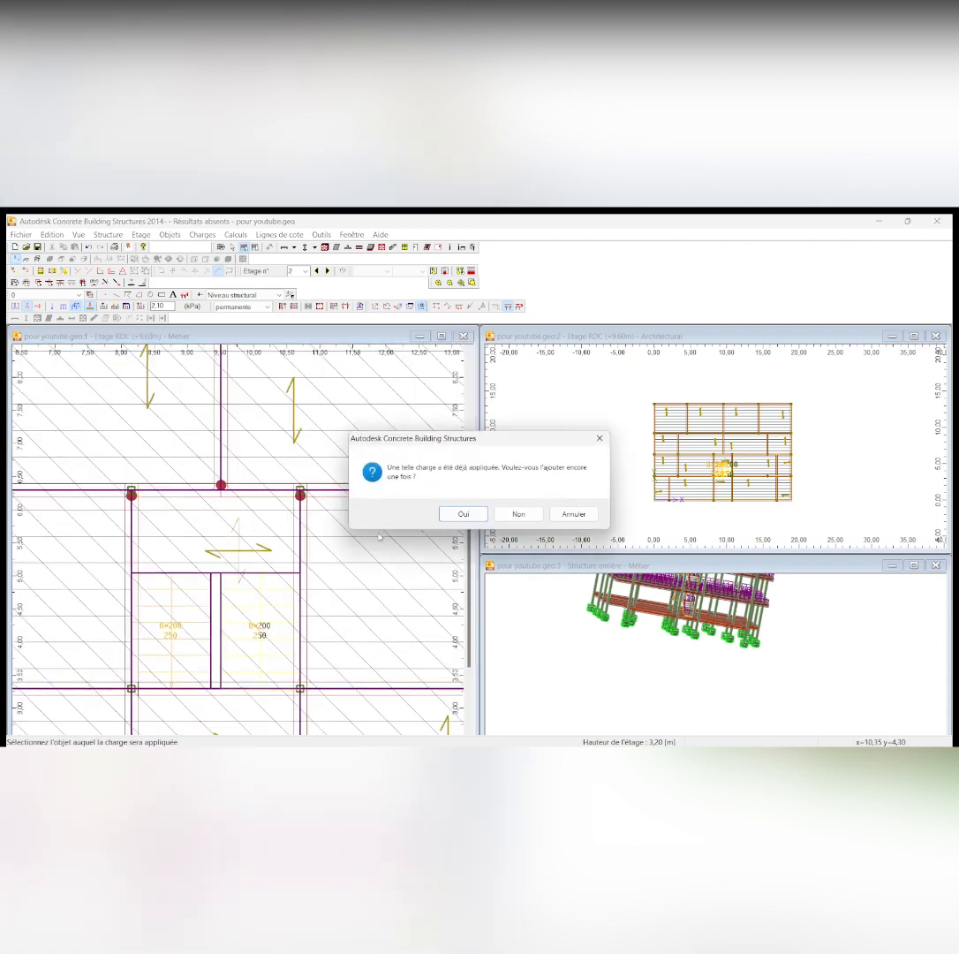
click(519, 513)
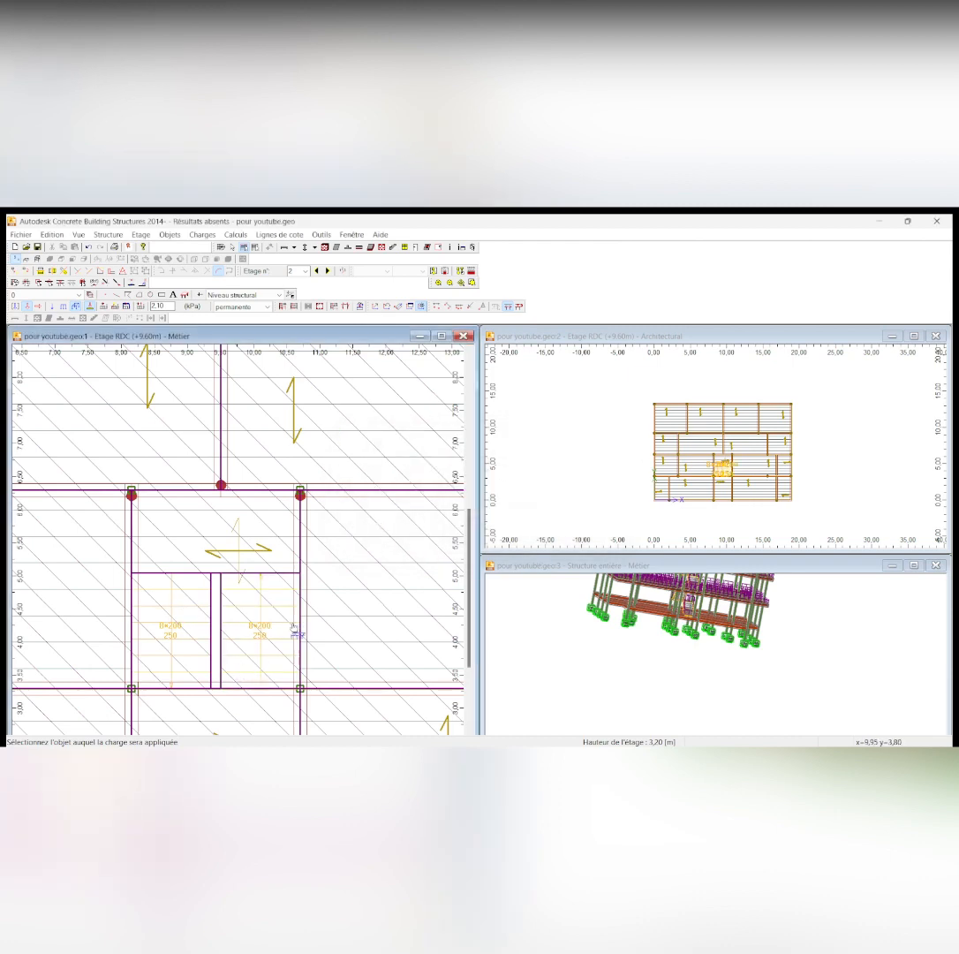
scroll(277, 550, down, 3)
key(Escape)
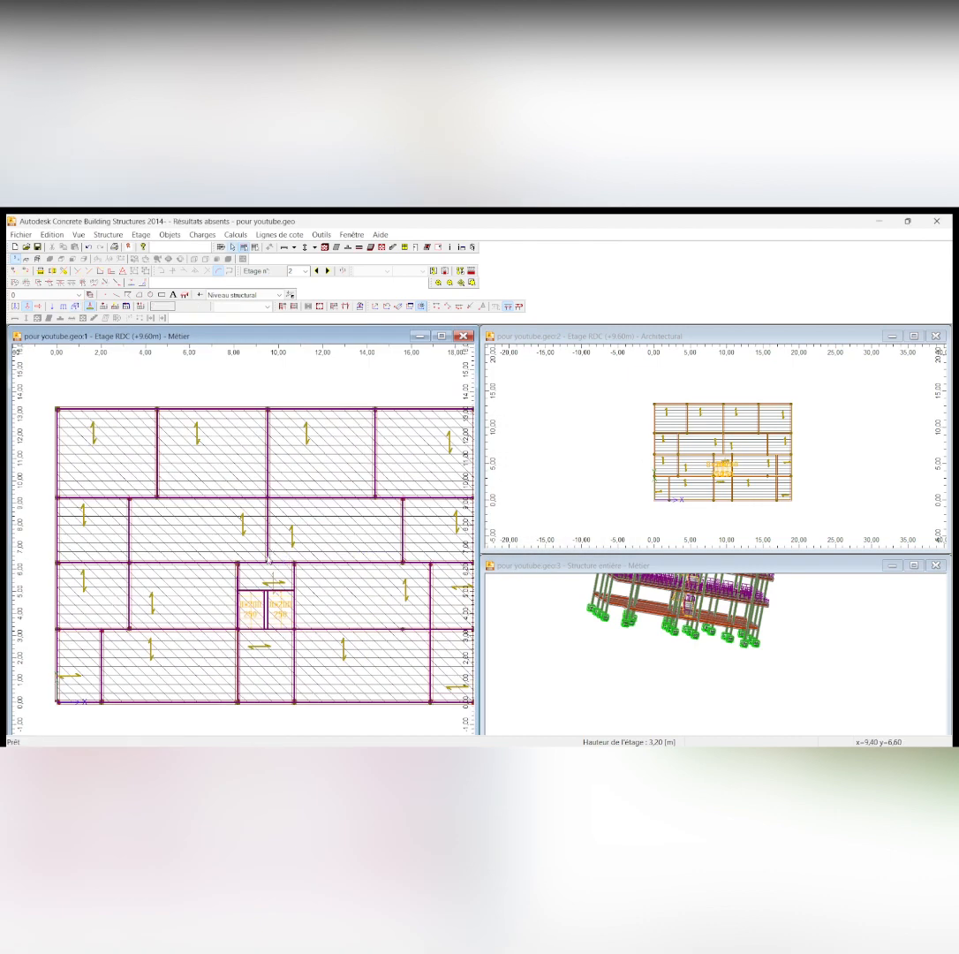
click(75, 307)
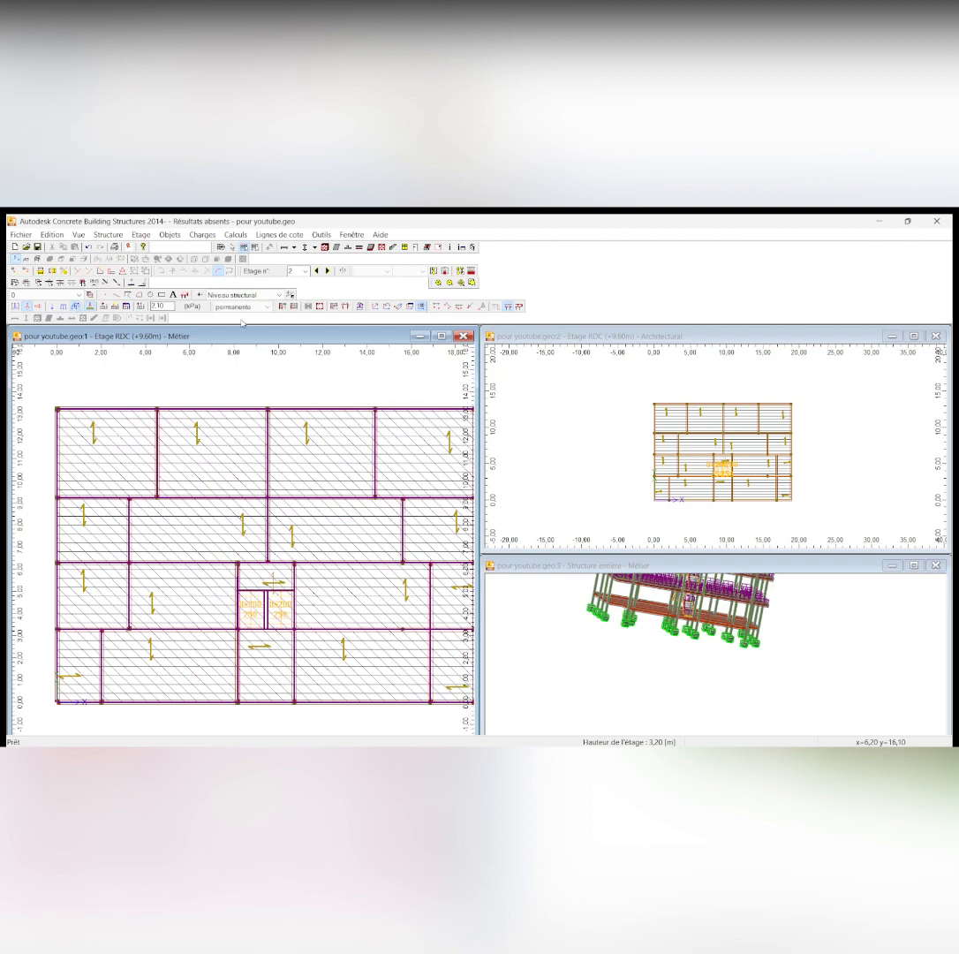
scroll(260, 583, up, 4)
click(250, 600)
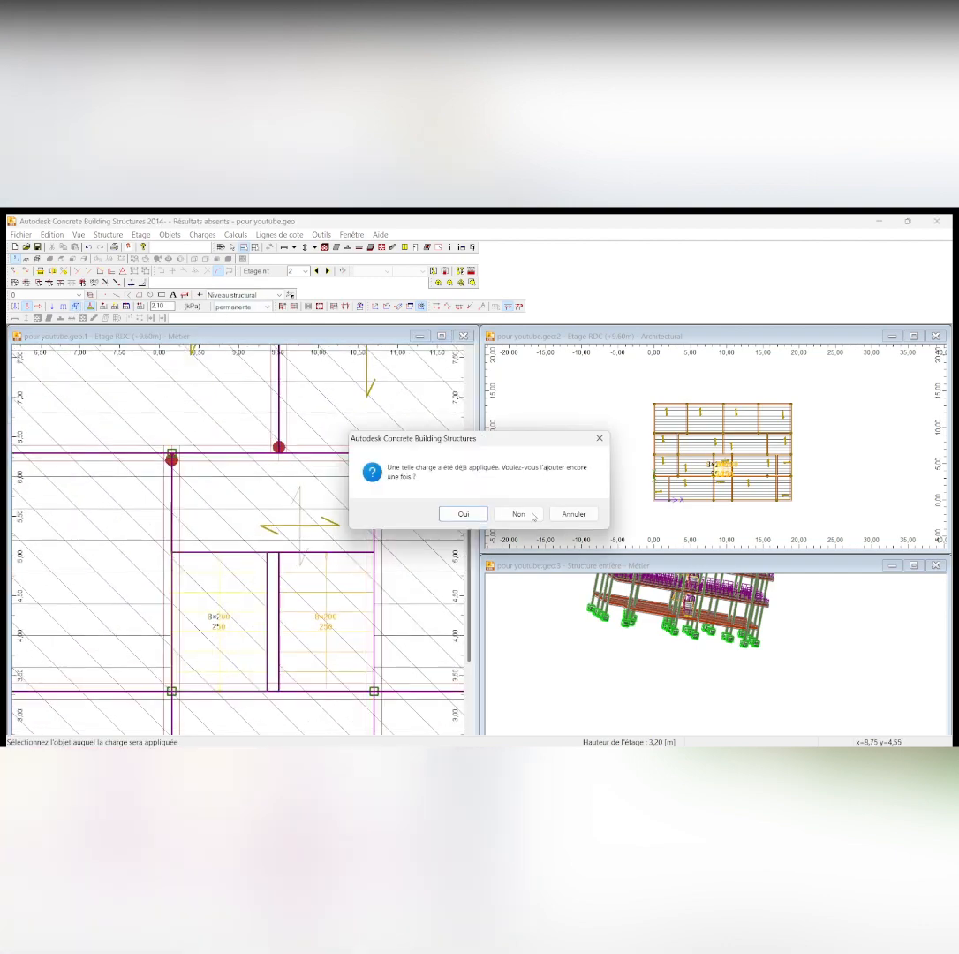
click(520, 514)
scroll(256, 566, down, 5)
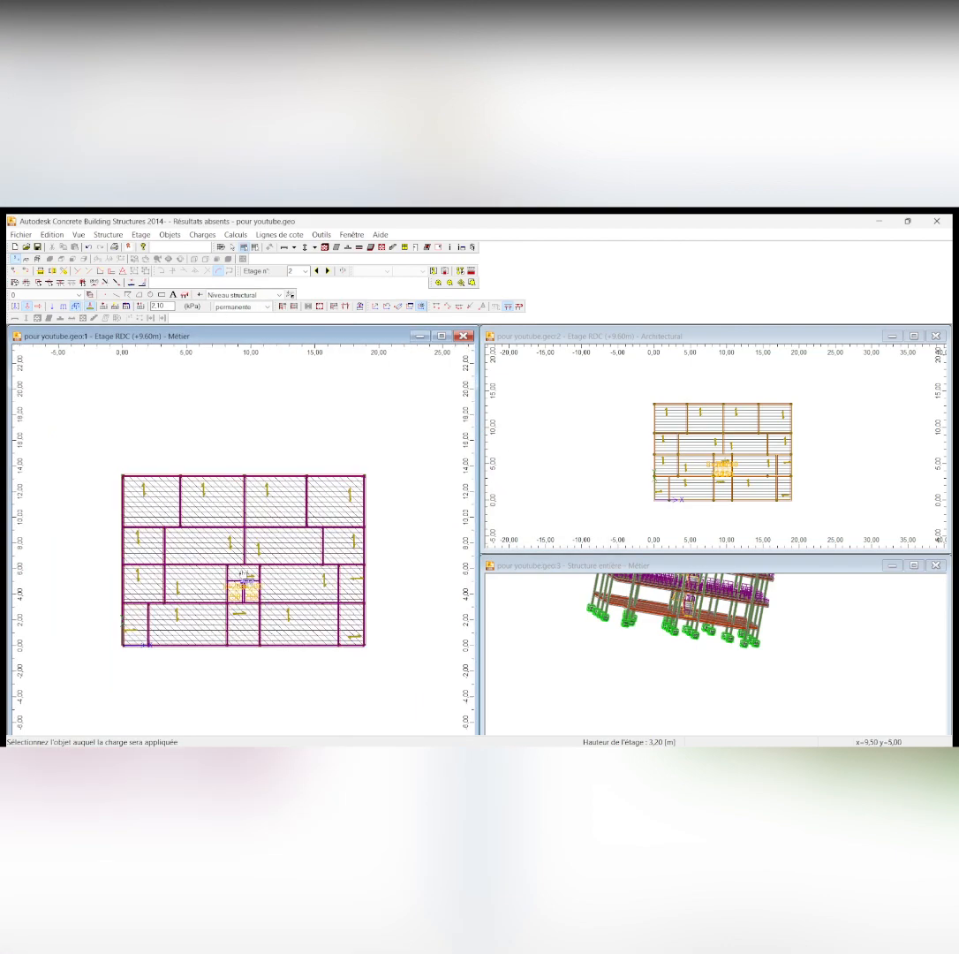
Go to storey 3 (+12.80 m) and view its whole floor plan
click(326, 271)
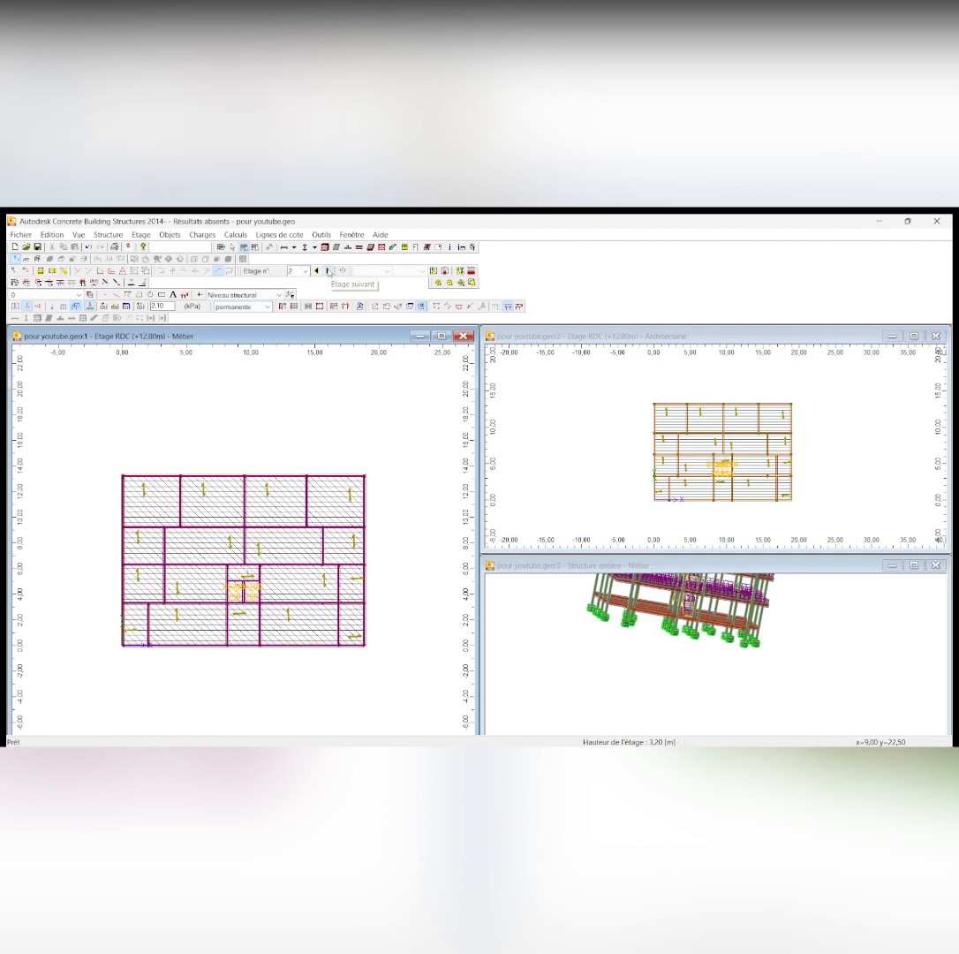
click(328, 271)
scroll(274, 459, down, 1)
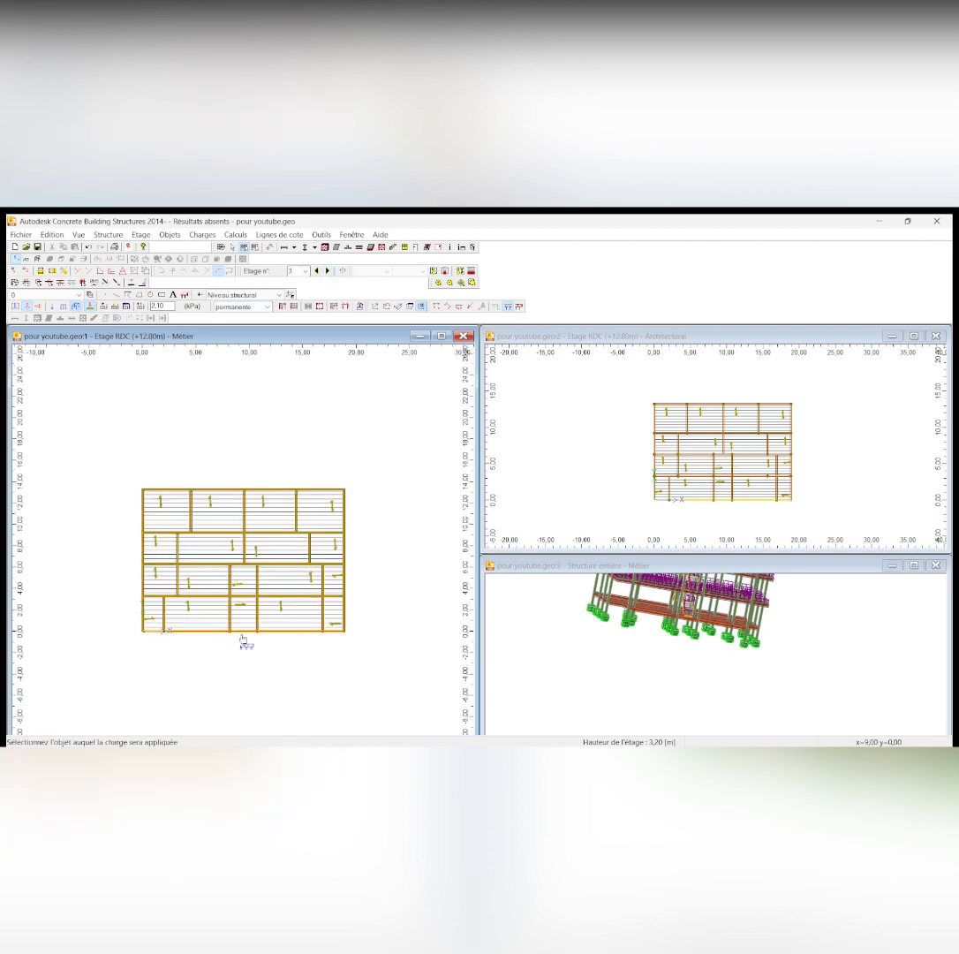
scroll(243, 636, up, 2)
scroll(286, 446, down, 1)
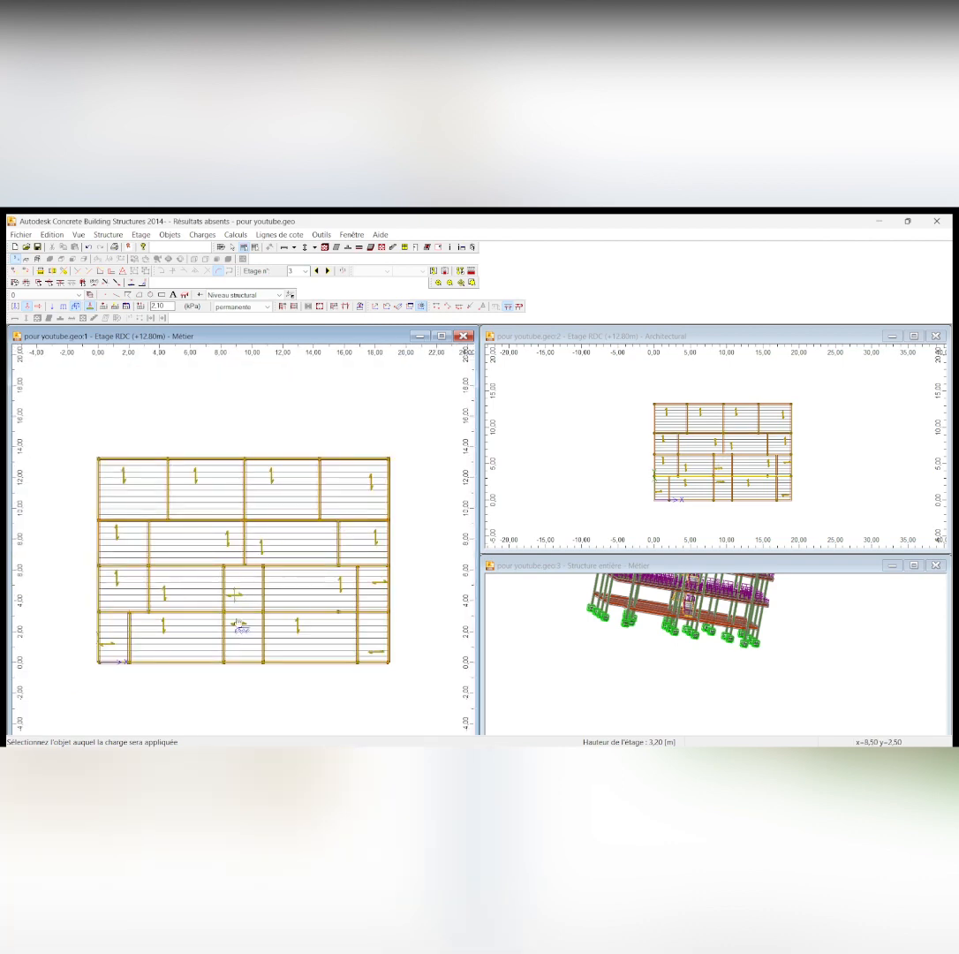
scroll(236, 622, up, 1)
scroll(237, 622, down, 2)
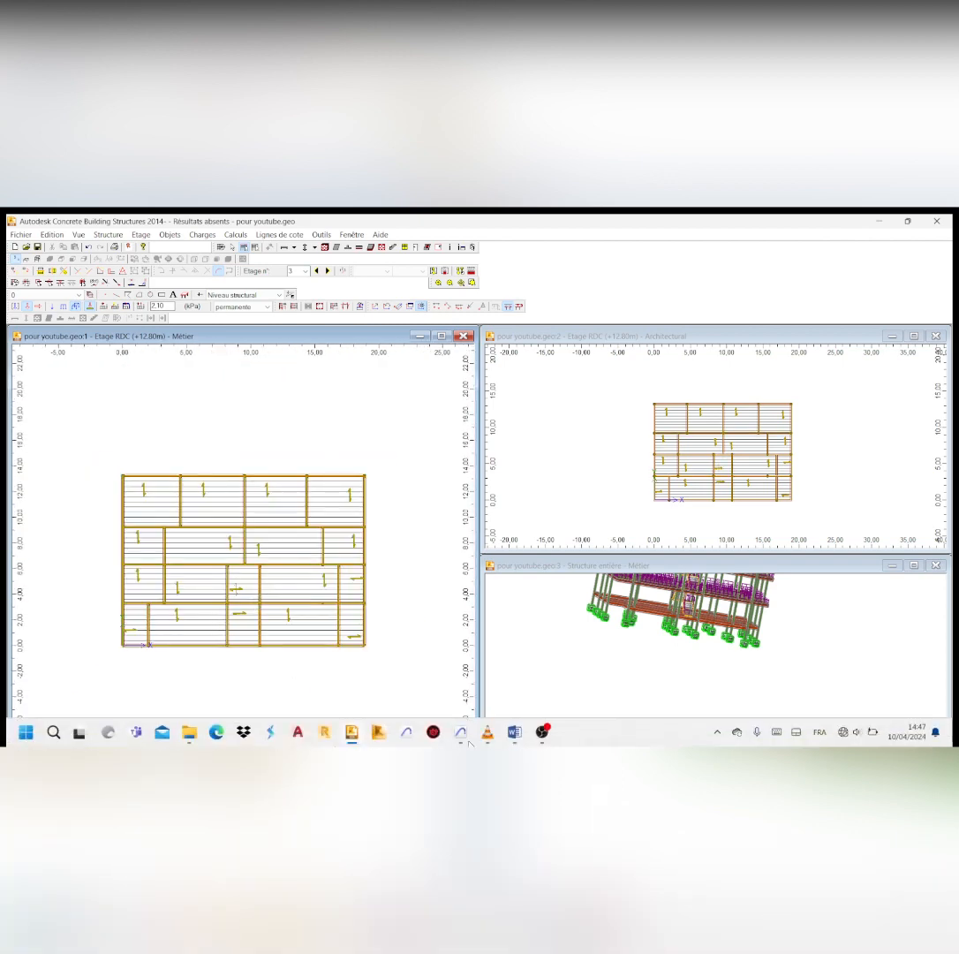
Switch to Archicad and examine the building's storeys, balconies and roof in the 3D perspective
click(462, 738)
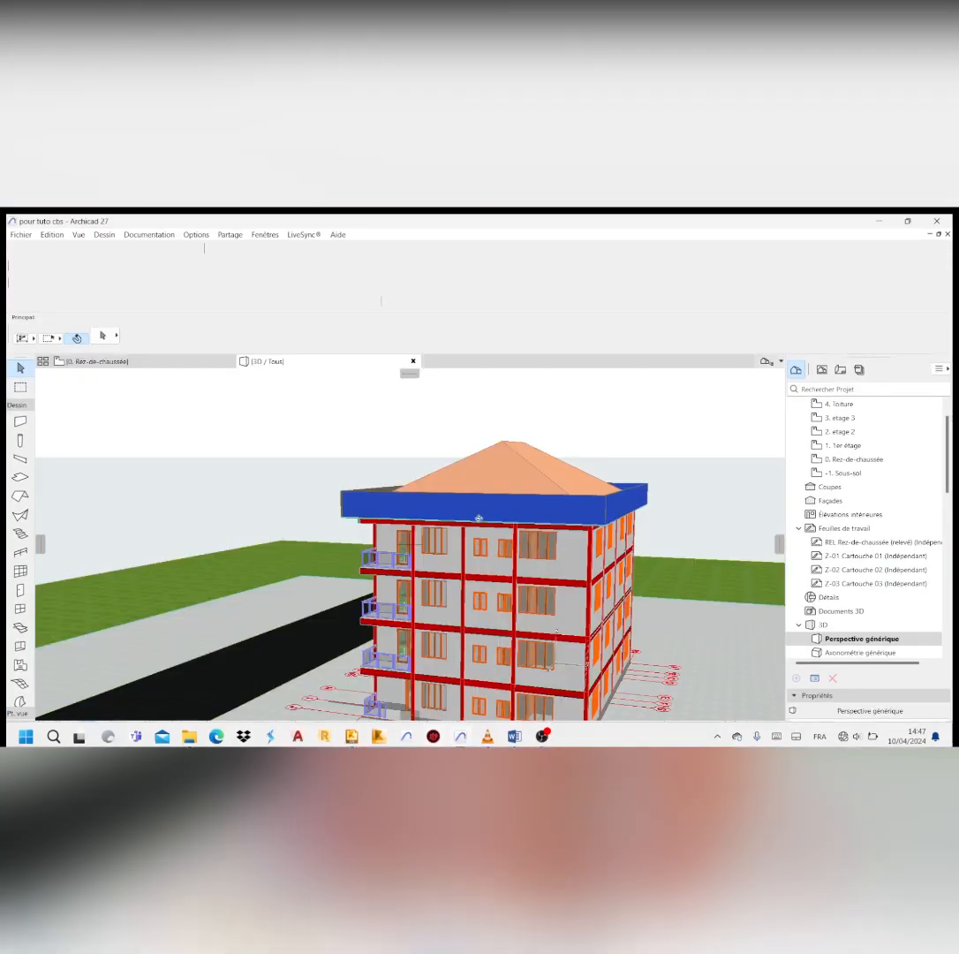
shift+middle_drag(505, 629, 557, 505)
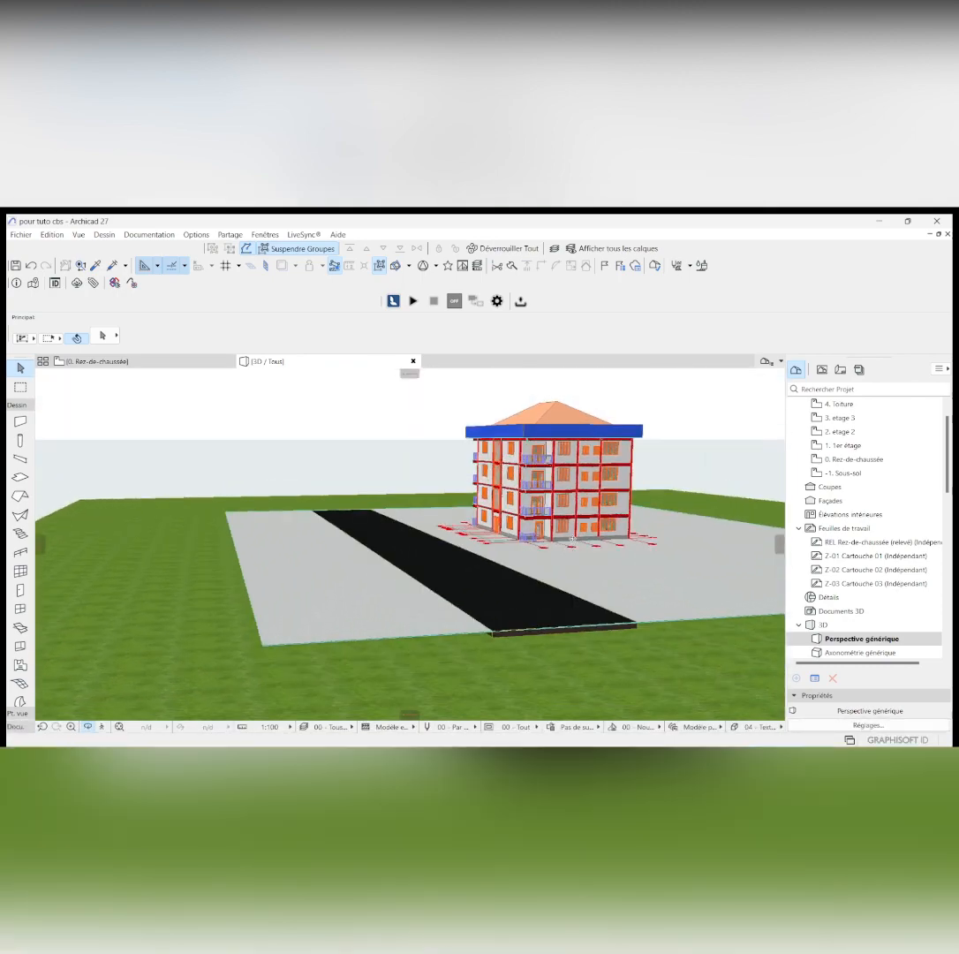
scroll(557, 505, up, 4)
scroll(501, 520, down, 2)
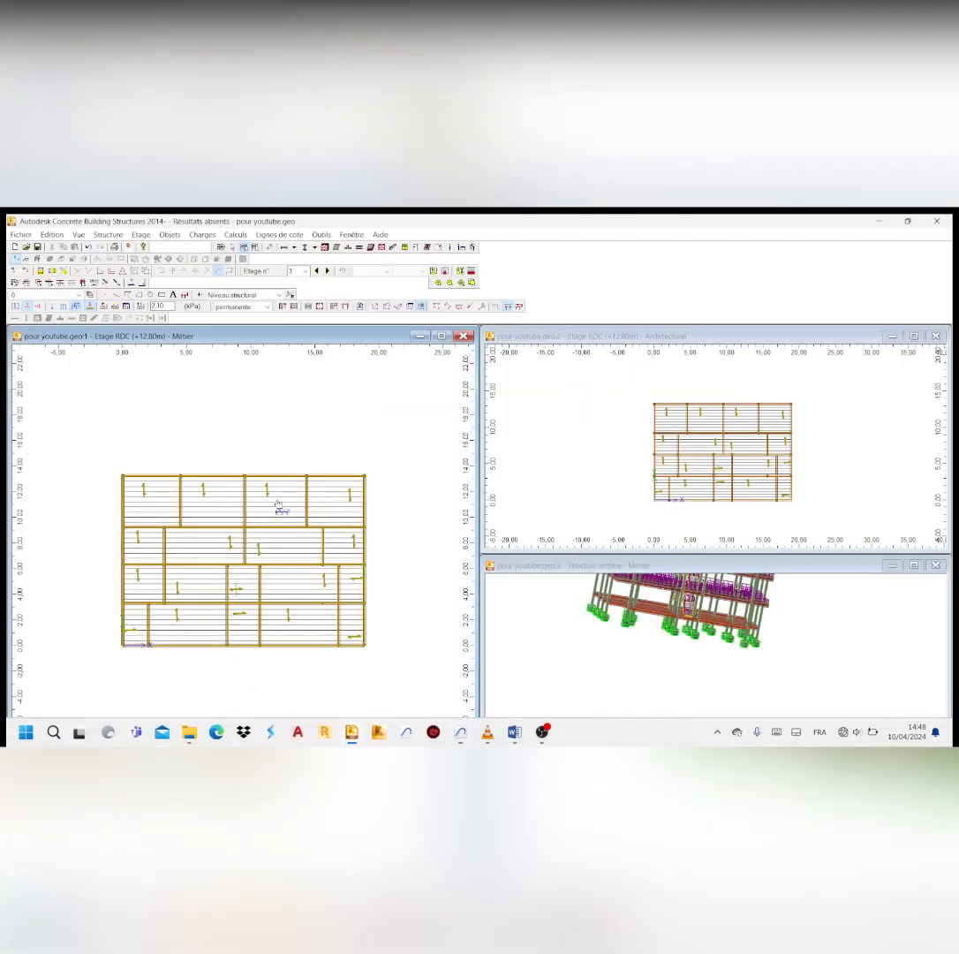
Return to the storey 3 plan in Concrete Building Structures and leave the surface load command
scroll(256, 572, down, 2)
scroll(256, 572, up, 3)
scroll(256, 572, up, 2)
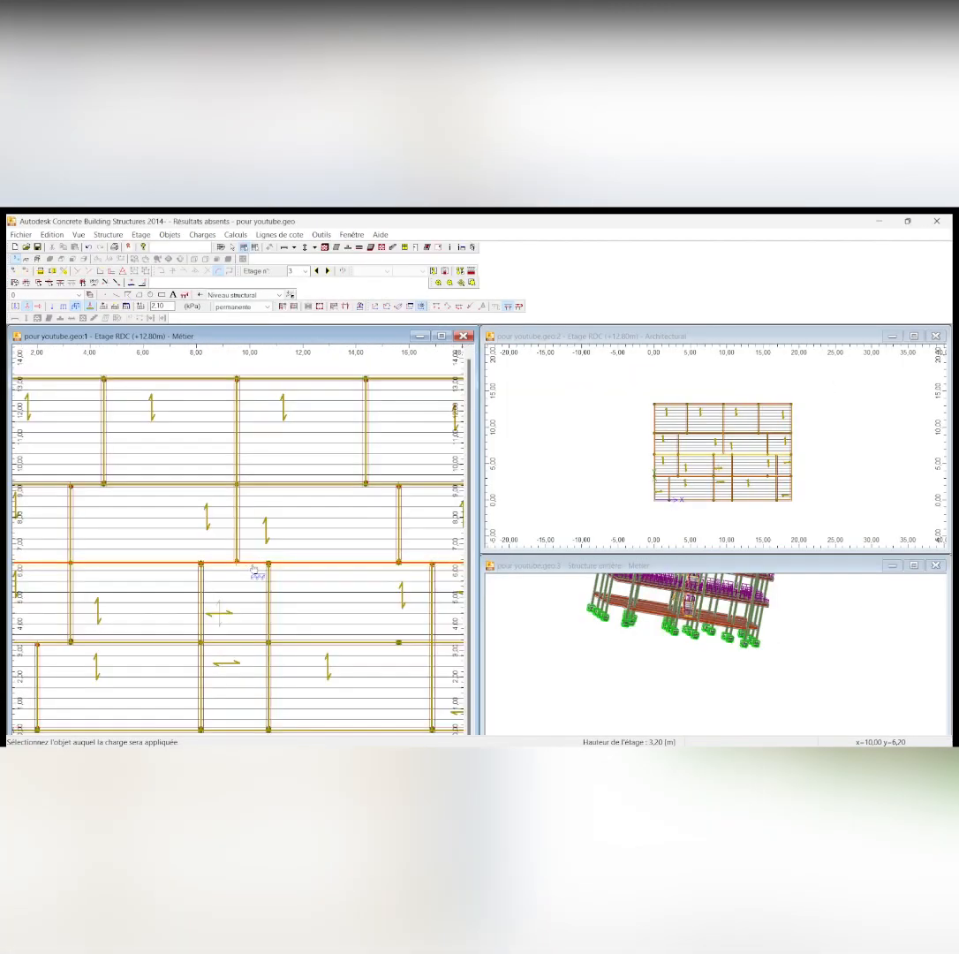
scroll(262, 605, down, 2)
scroll(256, 601, down, 1)
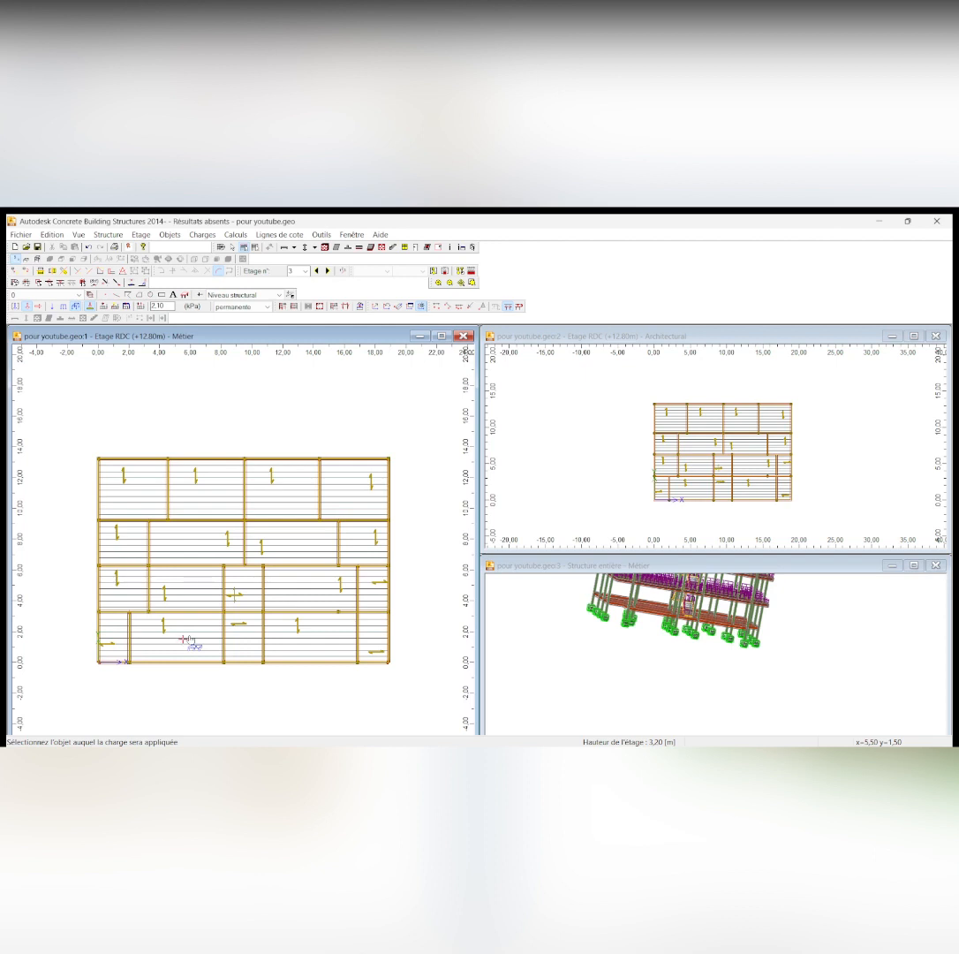
key(Escape)
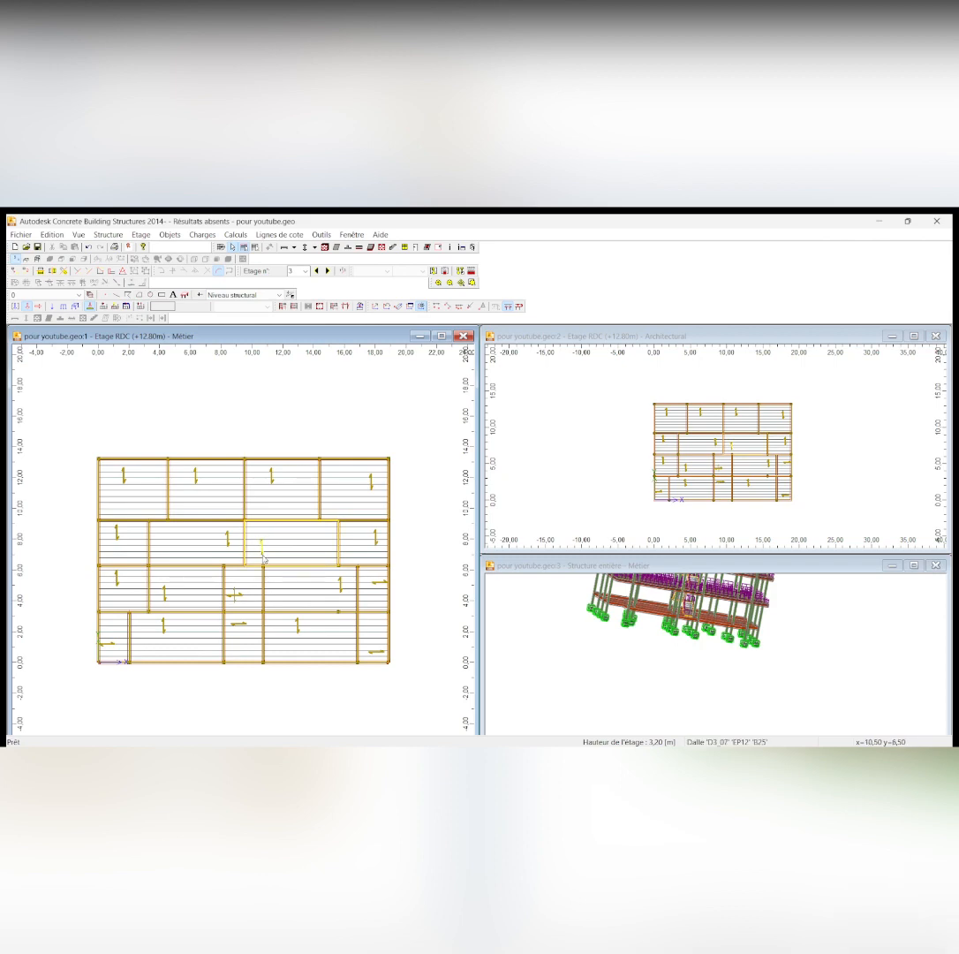
scroll(352, 491, down, 1)
scroll(213, 606, up, 1)
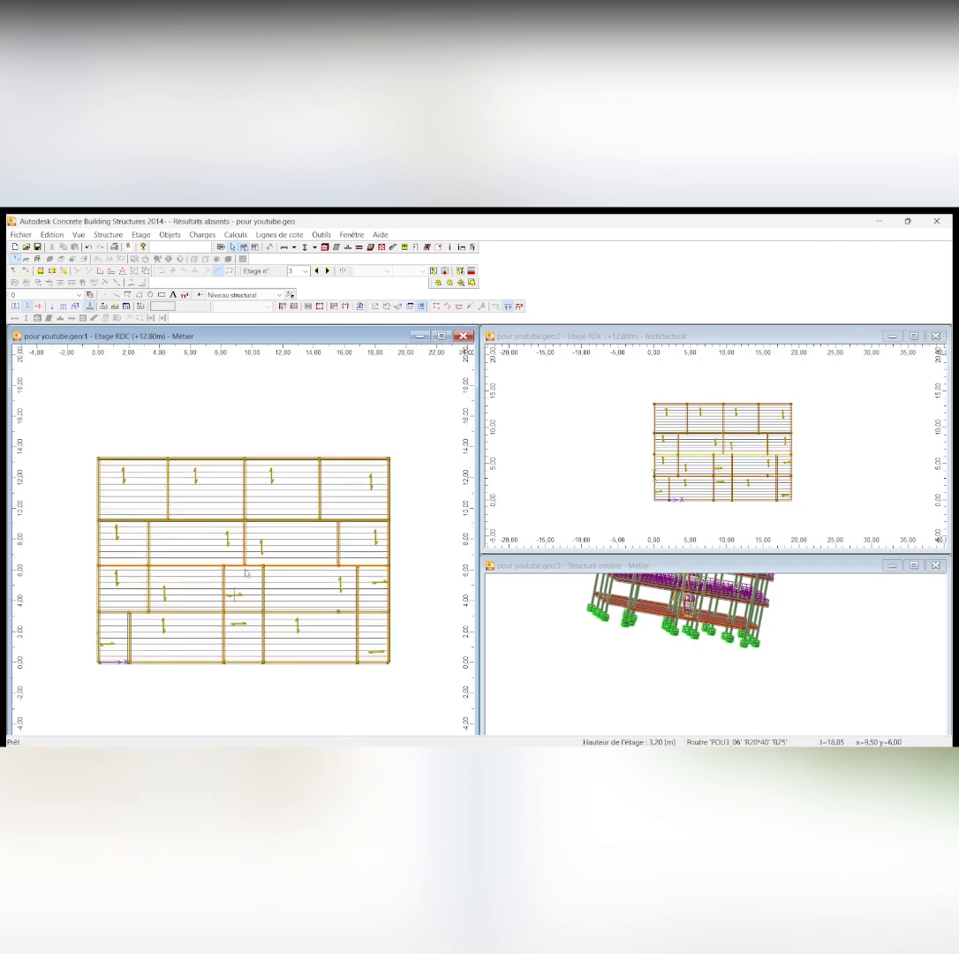
scroll(214, 606, down, 1)
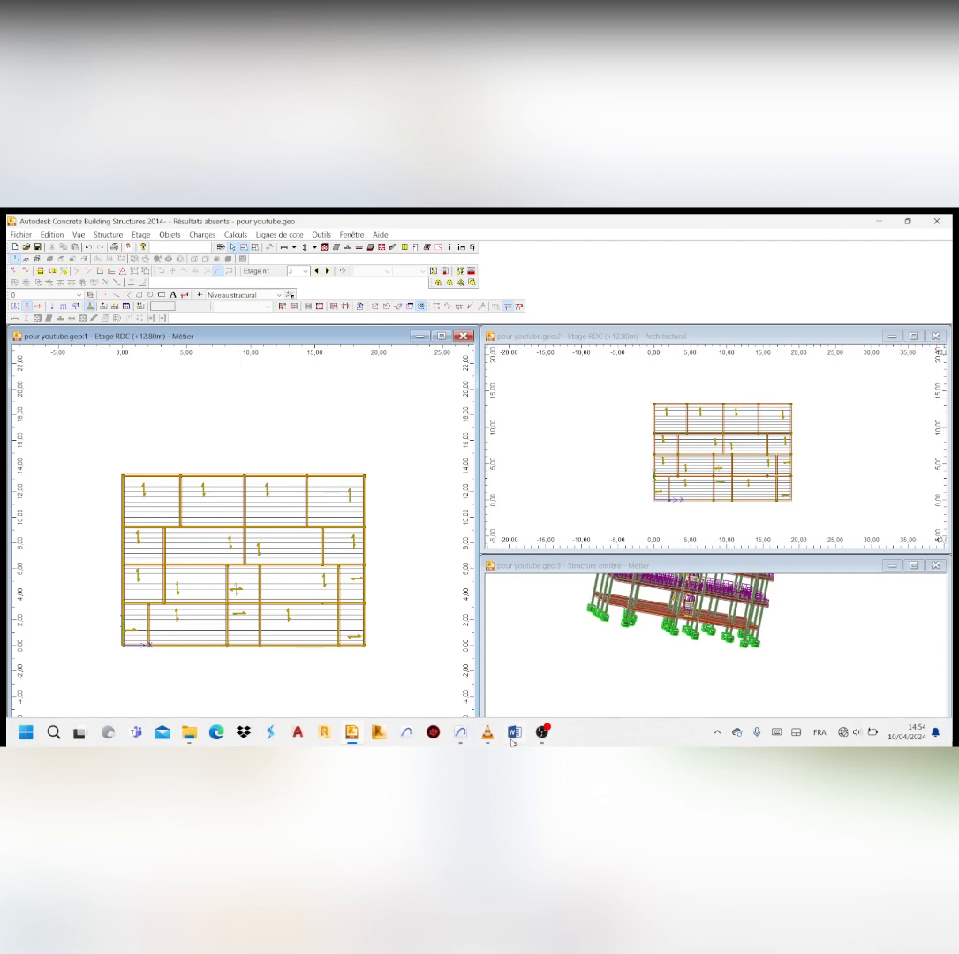
Switch to Archicad again and examine the hipped roof and its surrounding parapet from above and from the front
click(461, 733)
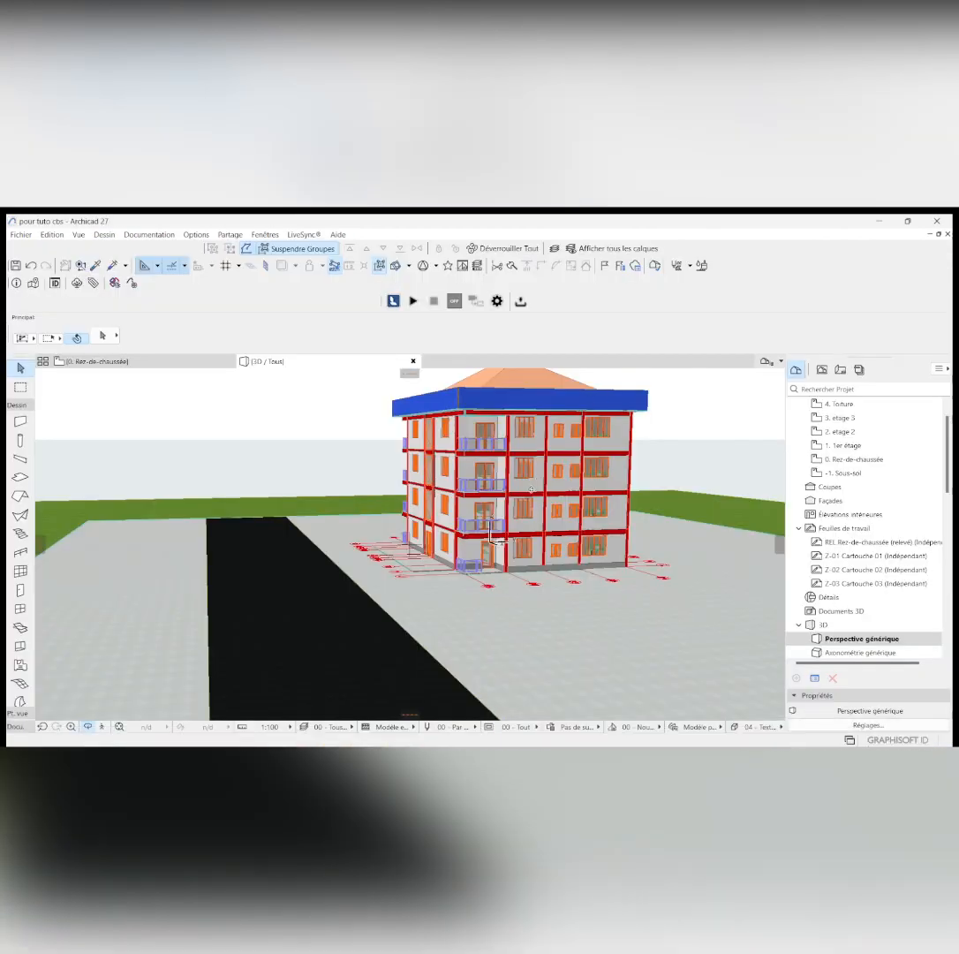
shift+middle_drag(531, 489, 485, 509)
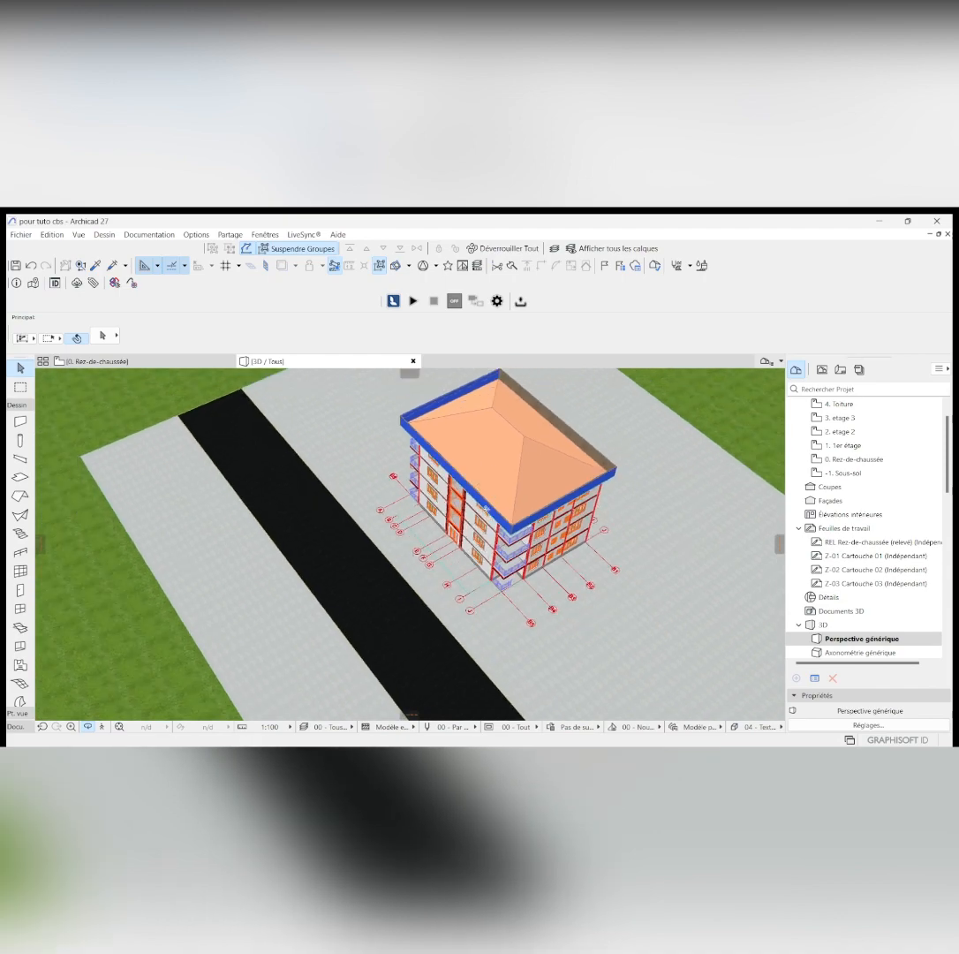
shift+middle_drag(498, 388, 477, 553)
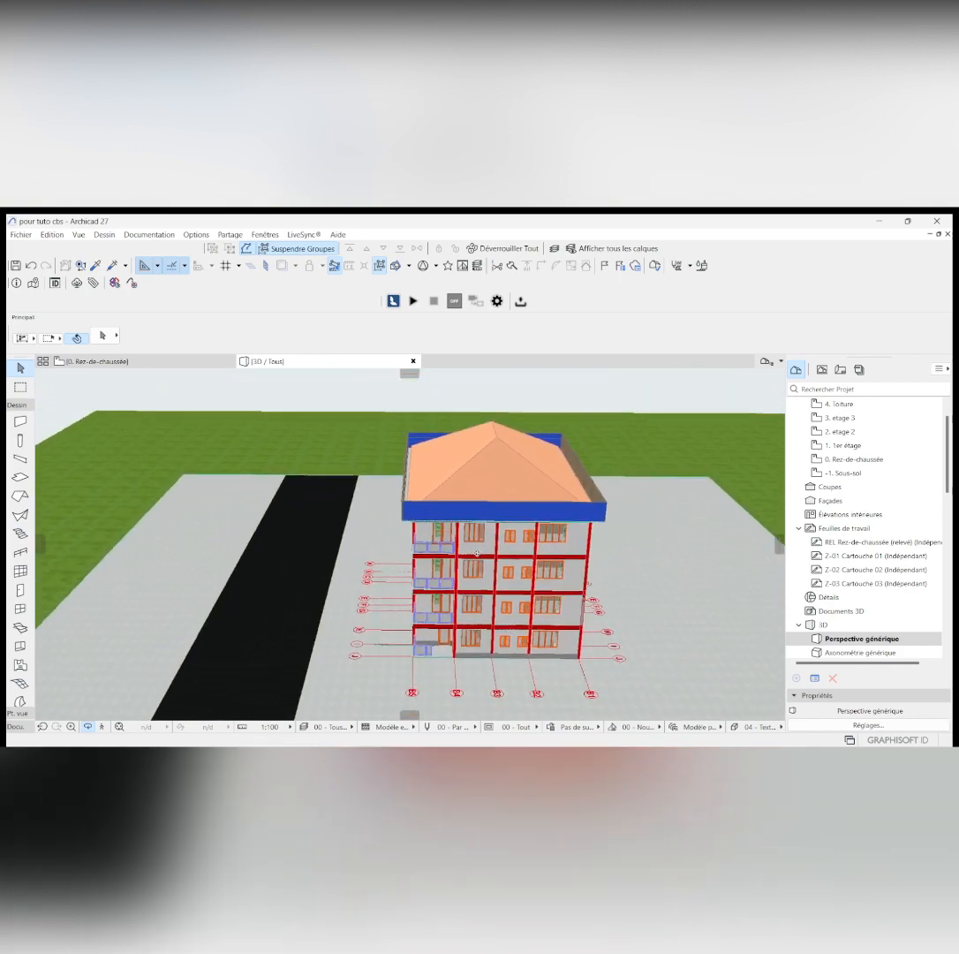
scroll(526, 424, up, 3)
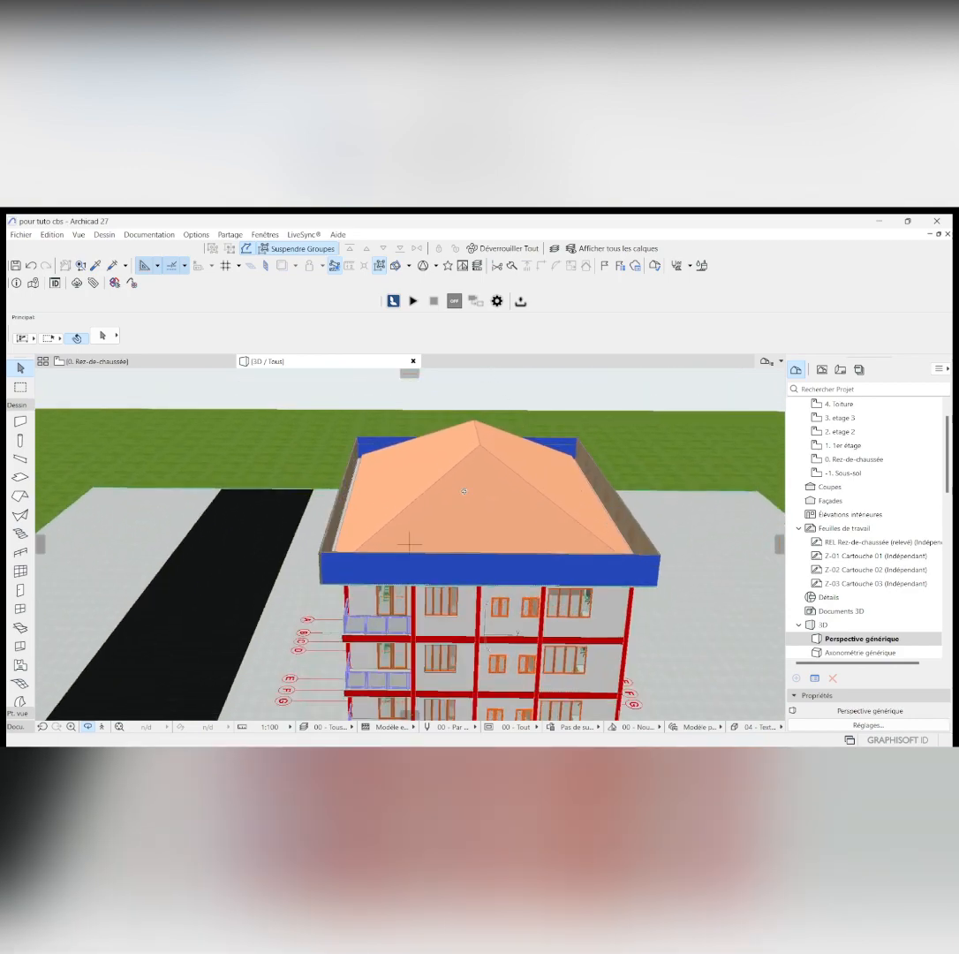
mouse_move(463, 491)
shift+middle_down()
mouse_move(509, 499)
mouse_move(452, 494)
shift+middle_up()
scroll(453, 496, down, 3)
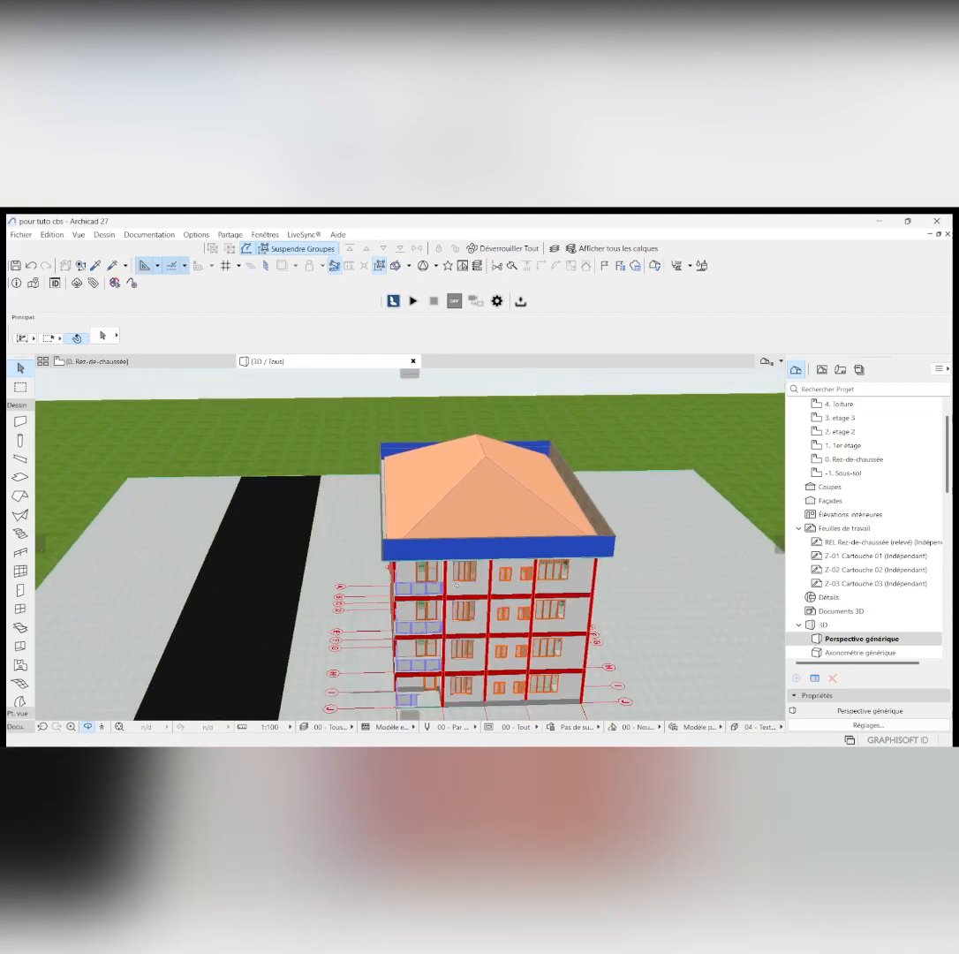
shift+middle_drag(456, 583, 408, 542)
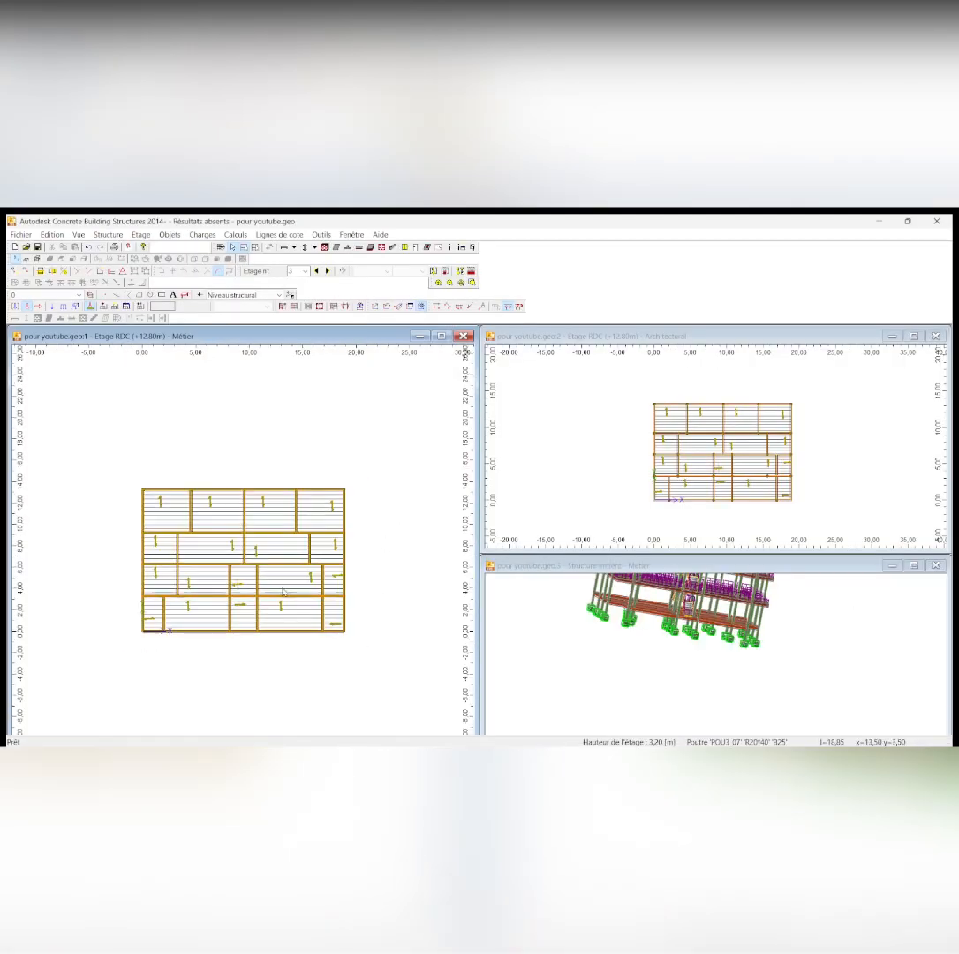
Return to Concrete Building Structures and inspect the section and material properties of the second slab in storey 3's uppermost row
scroll(284, 590, up, 1)
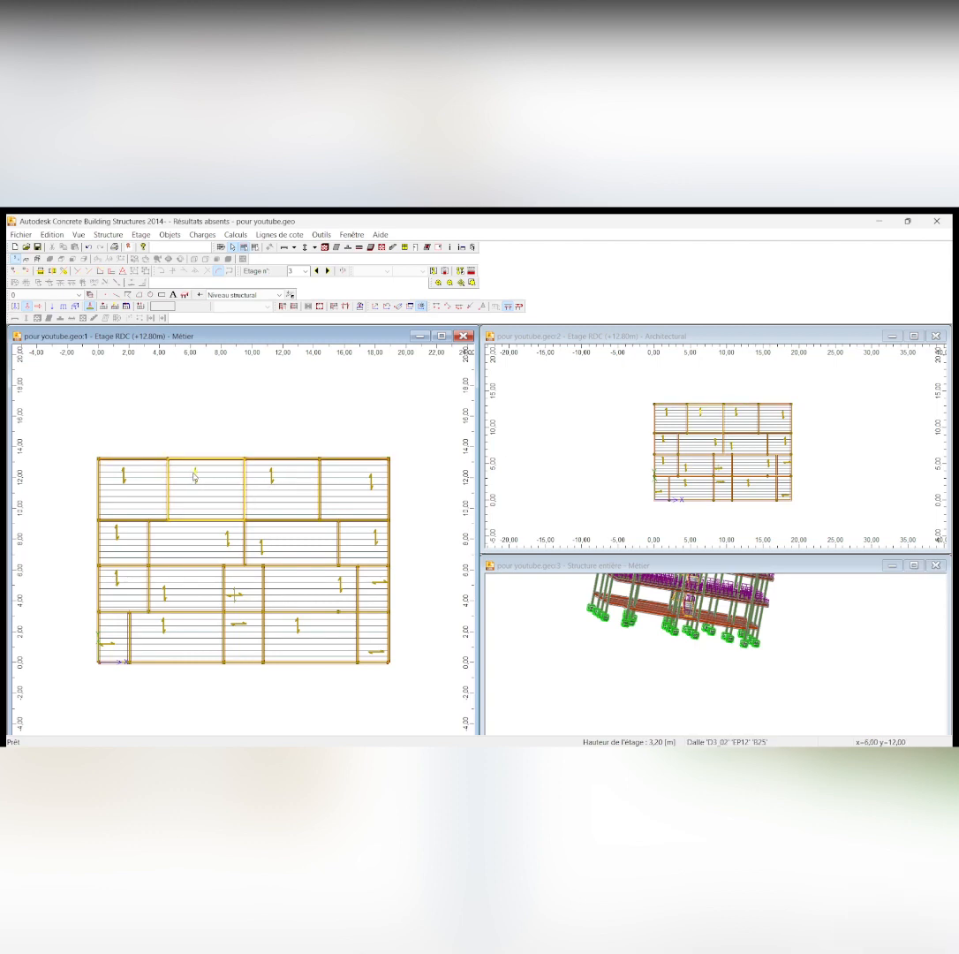
scroll(220, 484, up, 1)
scroll(268, 477, down, 2)
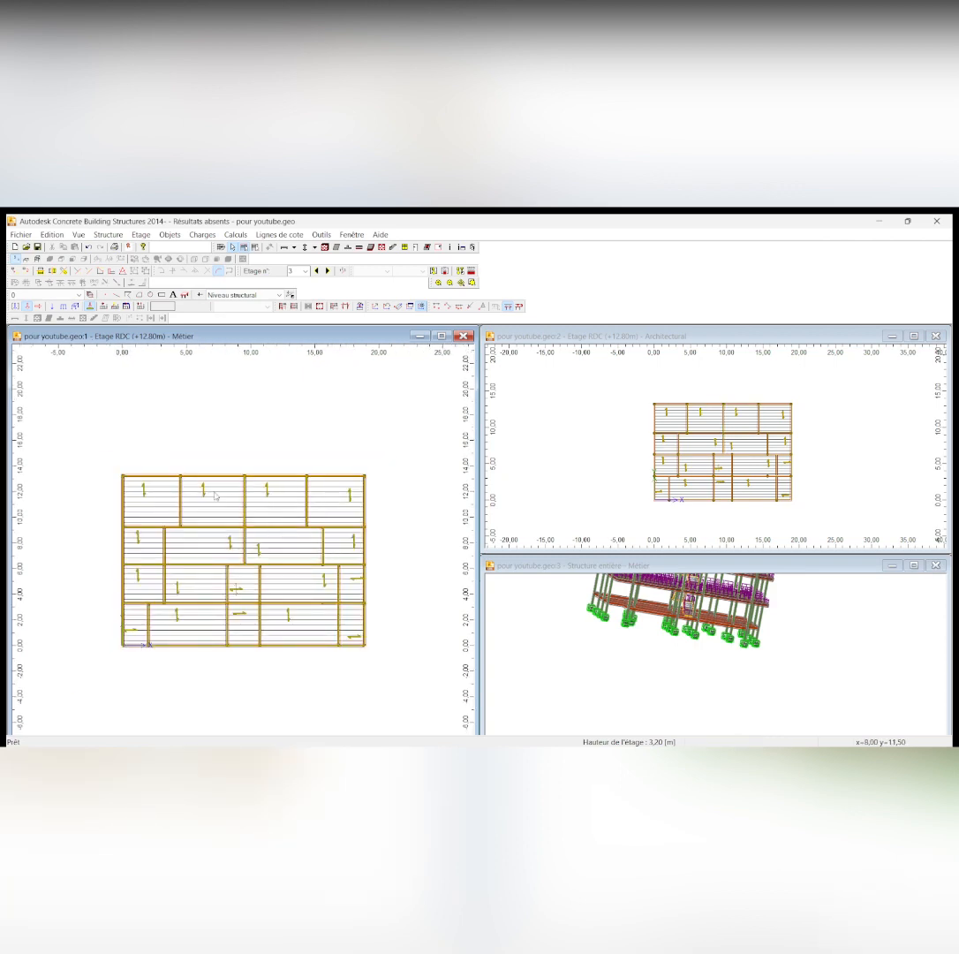
scroll(219, 492, up, 1)
scroll(224, 495, down, 1)
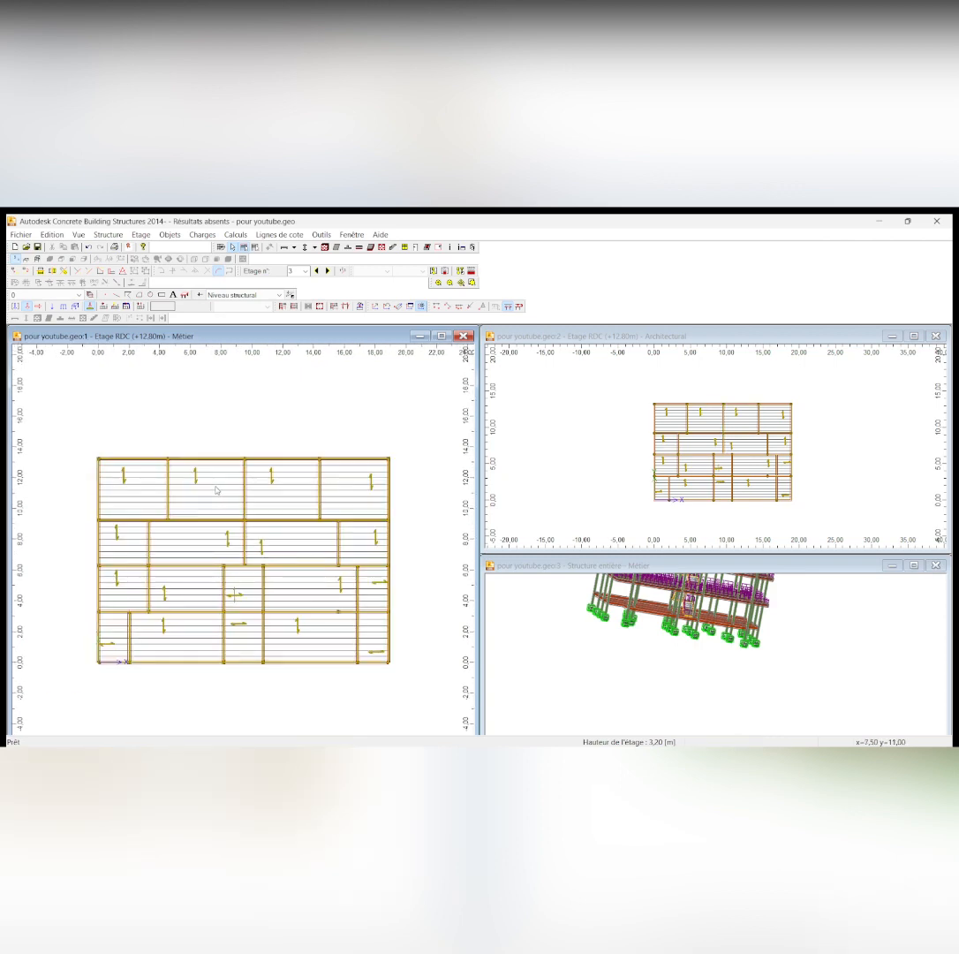
click(205, 484)
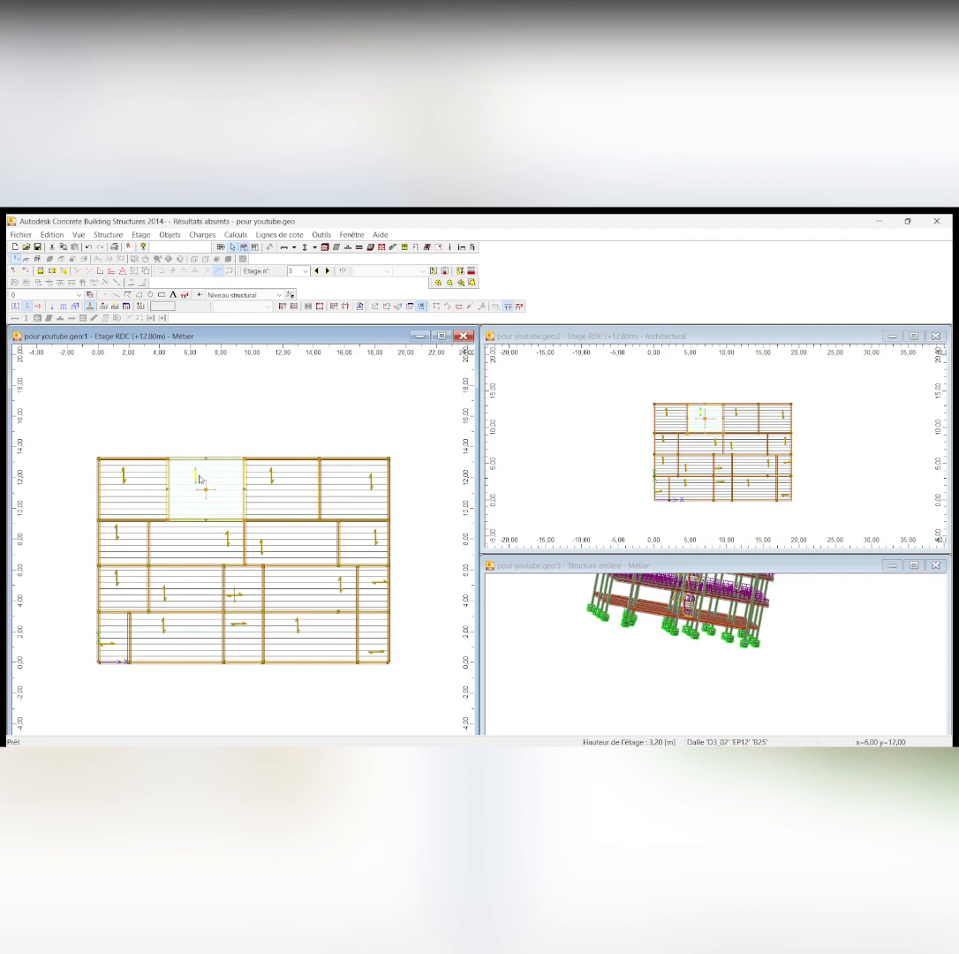
right_click(217, 478)
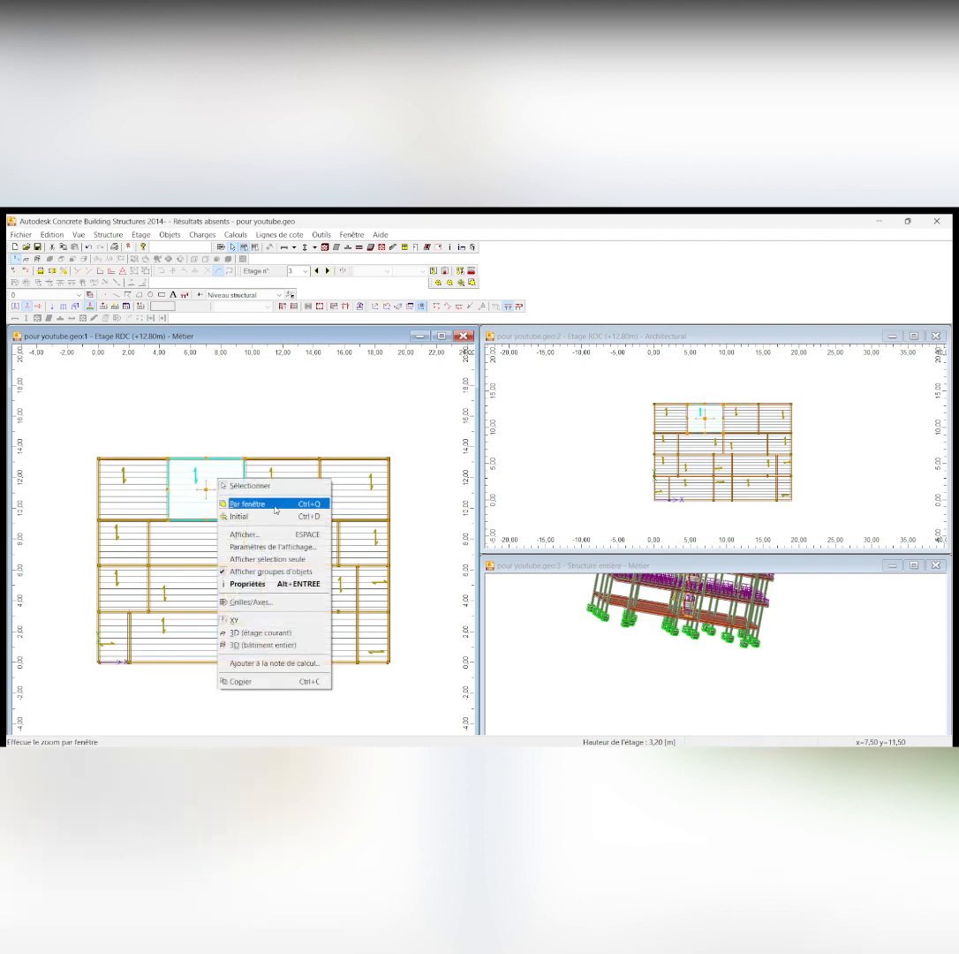
click(281, 584)
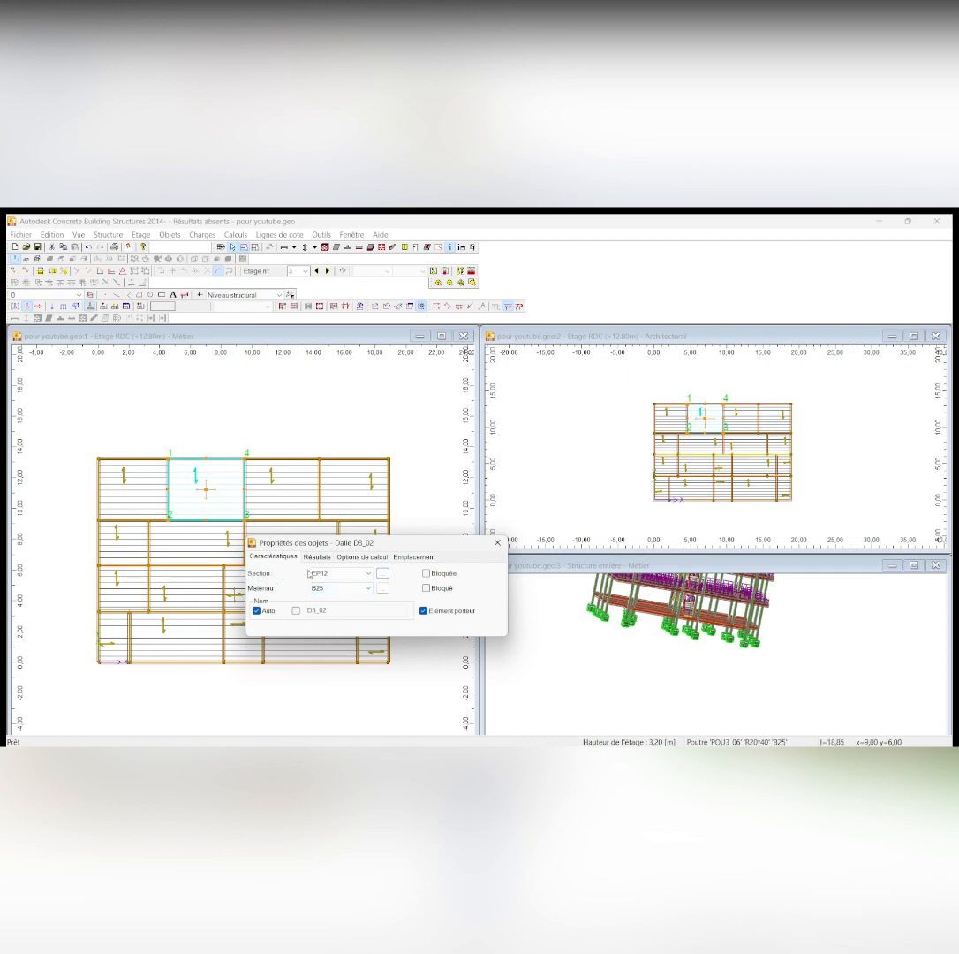
click(340, 574)
click(324, 590)
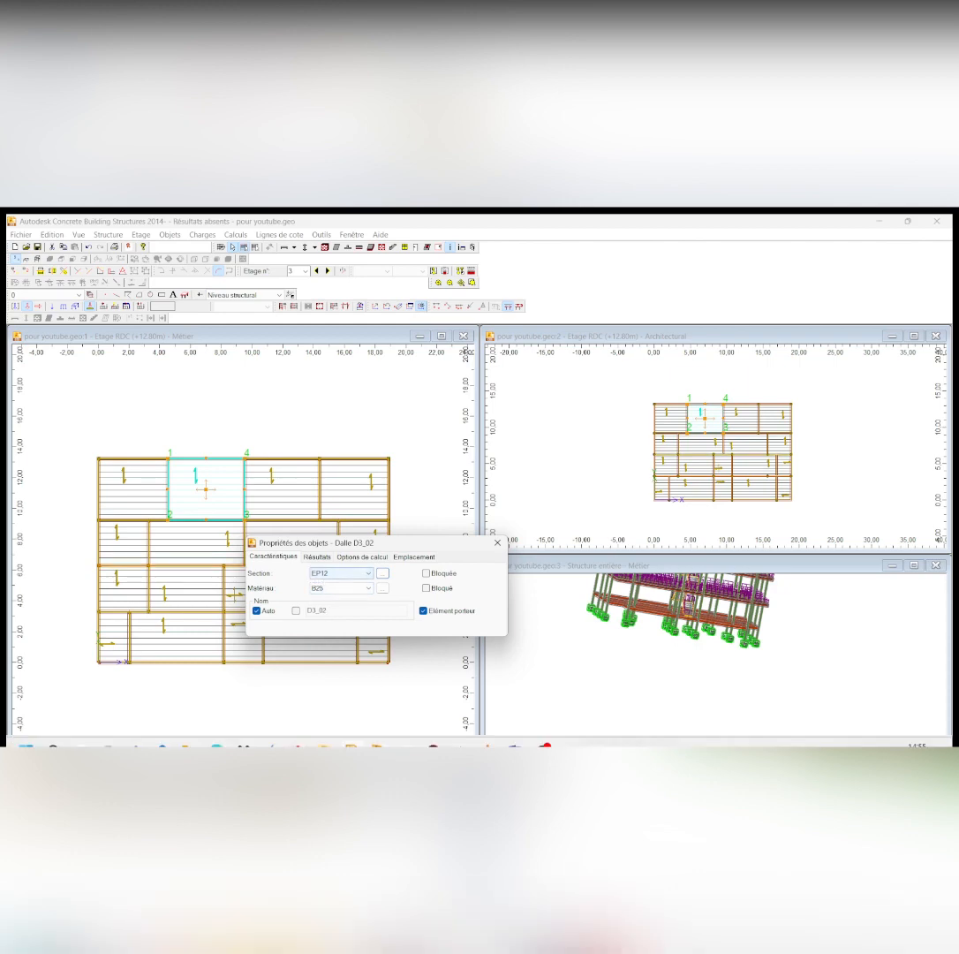
Switch to charges.docx in Word and add the line "25 x e =" below the permanent load of the wooden roof frame
click(514, 735)
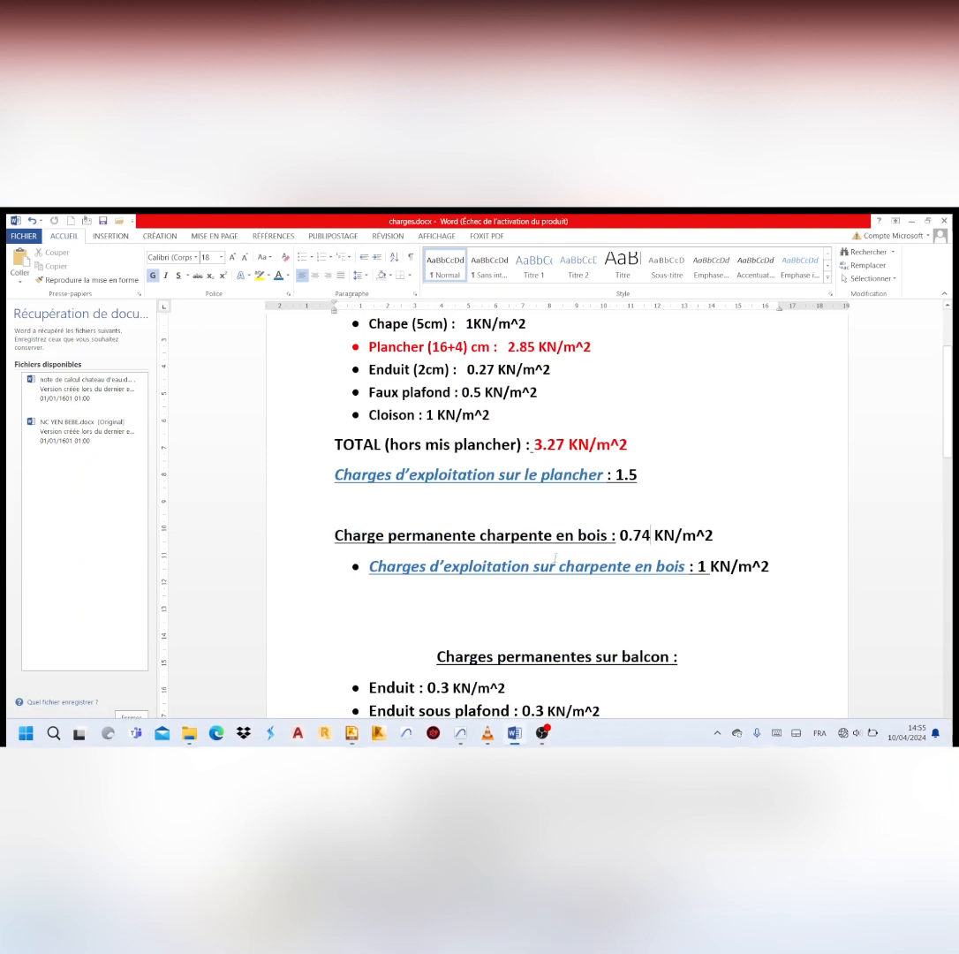
scroll(562, 512, down, 1)
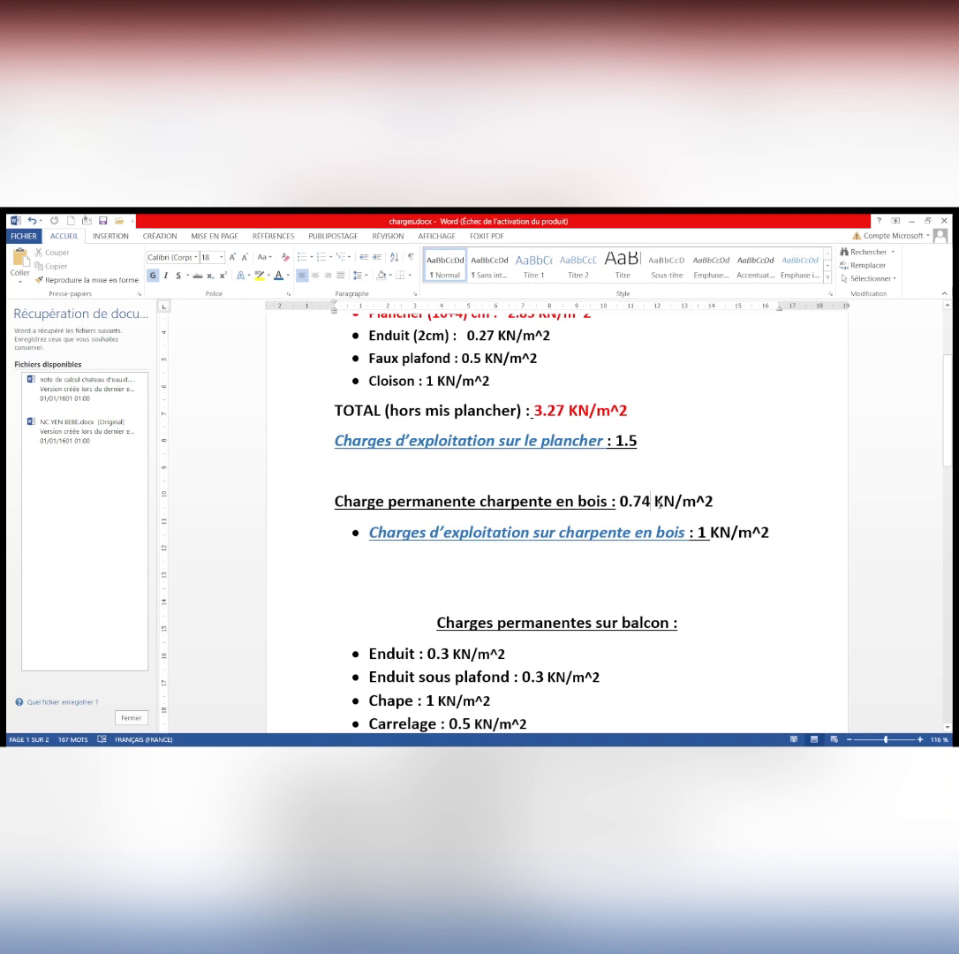
key(Return)
key(Return)
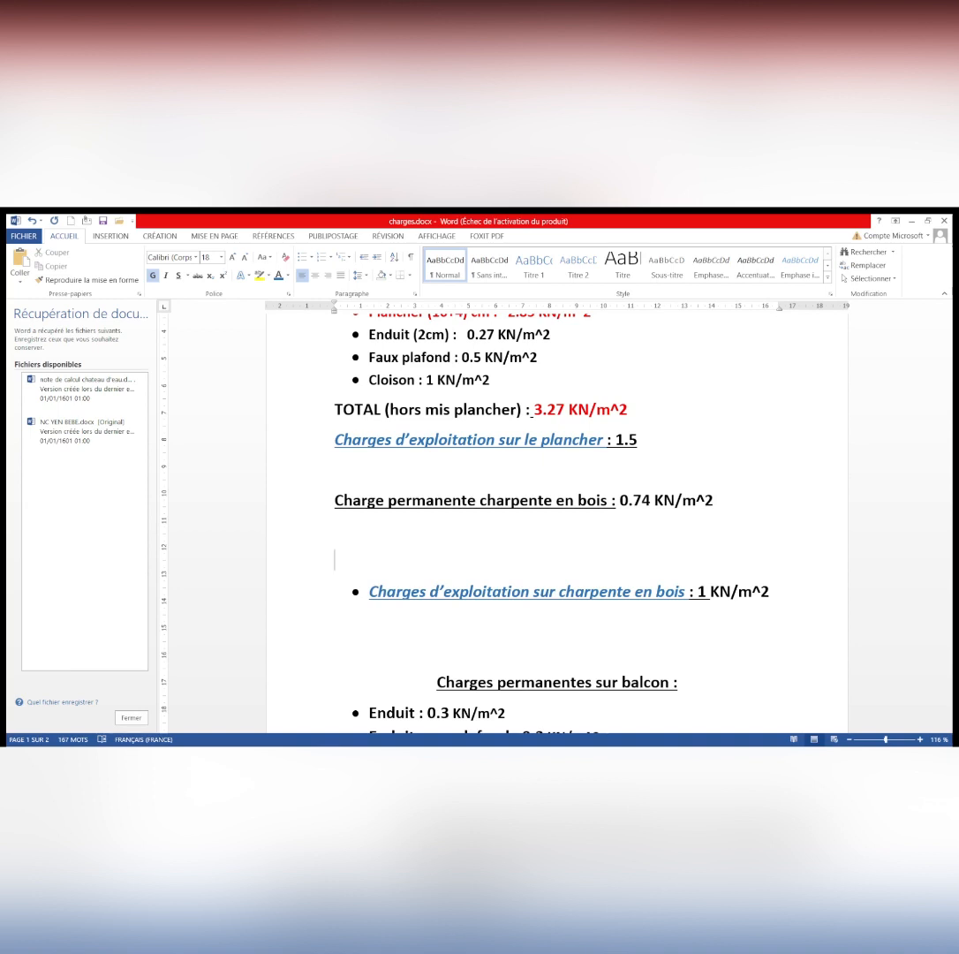
text(25 x e)
text(=)
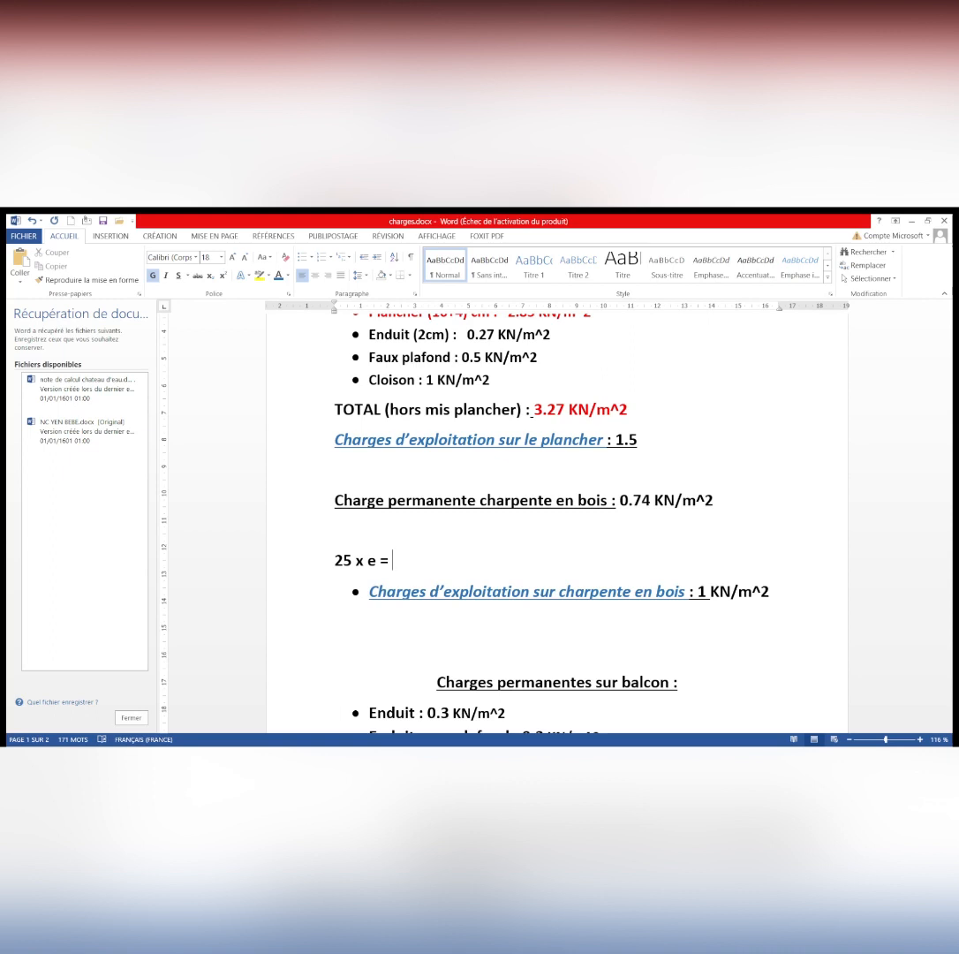
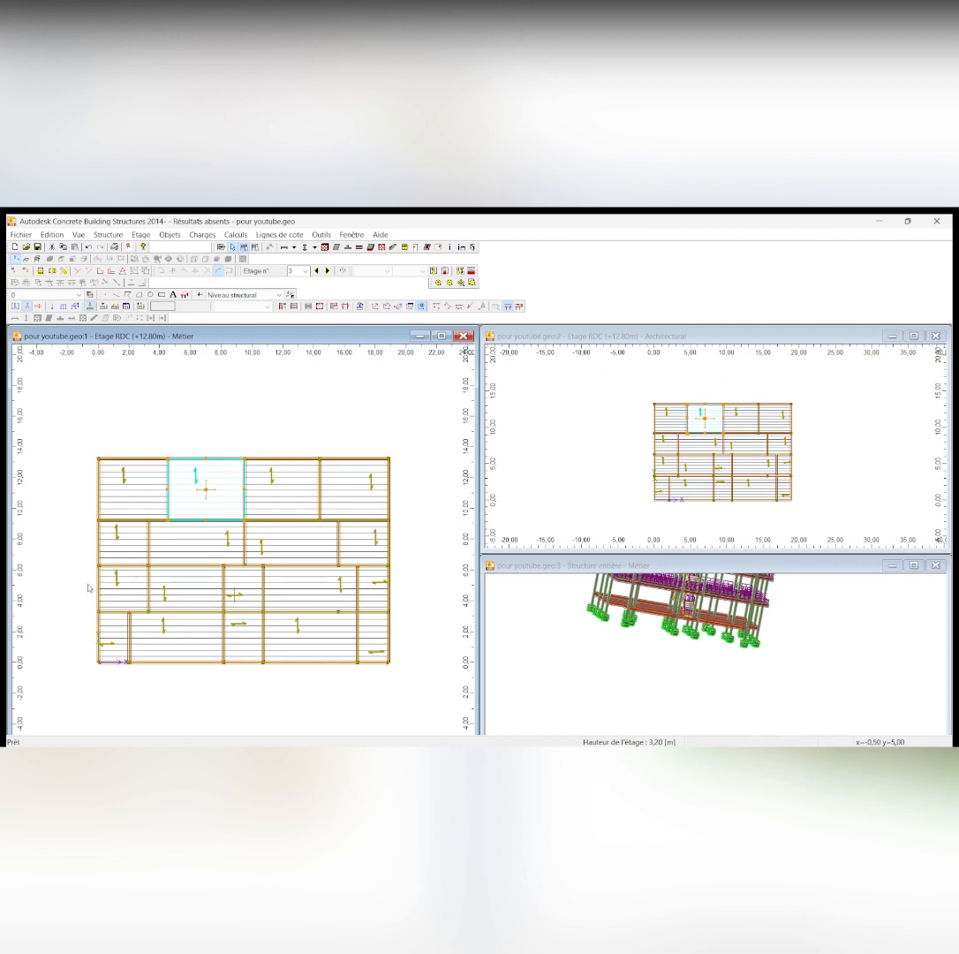
Select all the remaining slabs of storey 3, across all four rows, together with the slab already selected
ctrl+click(123, 477)
ctrl+click(279, 482)
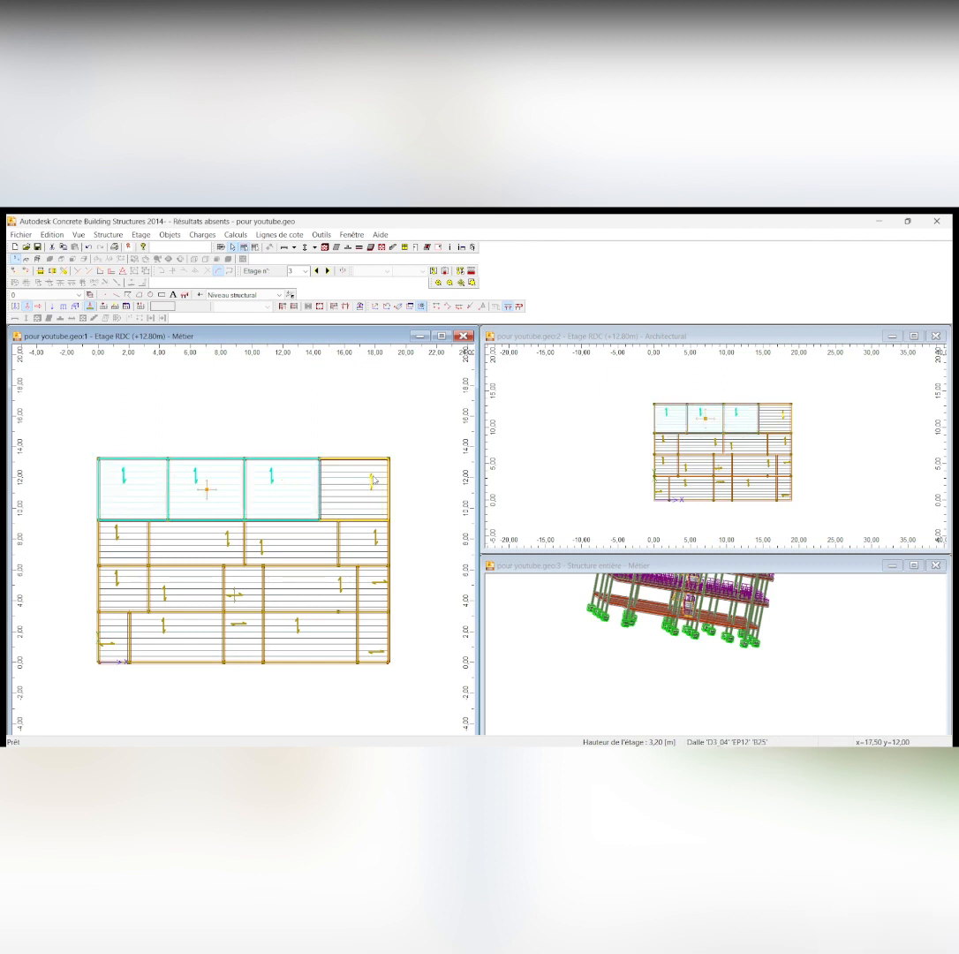
ctrl+click(358, 495)
ctrl+click(117, 534)
ctrl+click(227, 537)
ctrl+click(262, 548)
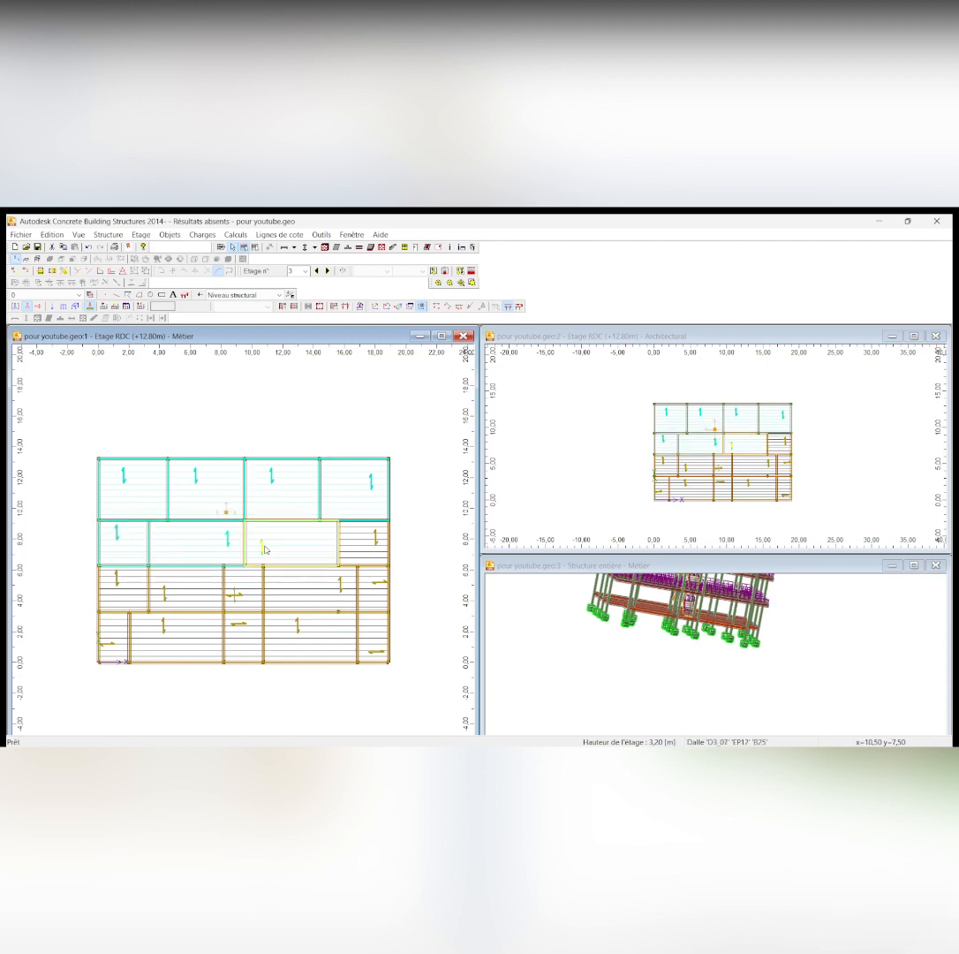
ctrl+click(375, 537)
ctrl+click(234, 598)
ctrl+click(187, 588)
ctrl+click(122, 587)
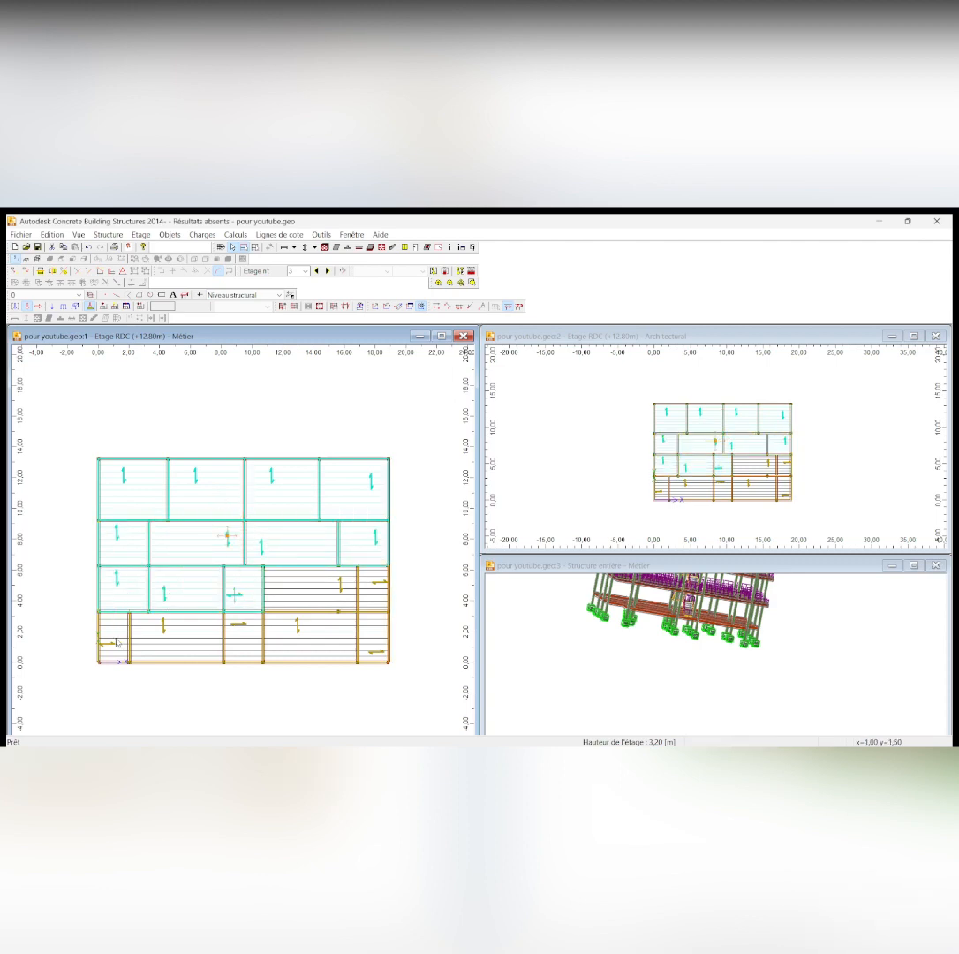
ctrl+click(113, 636)
ctrl+click(176, 636)
ctrl+click(244, 630)
ctrl+click(299, 629)
ctrl+click(340, 586)
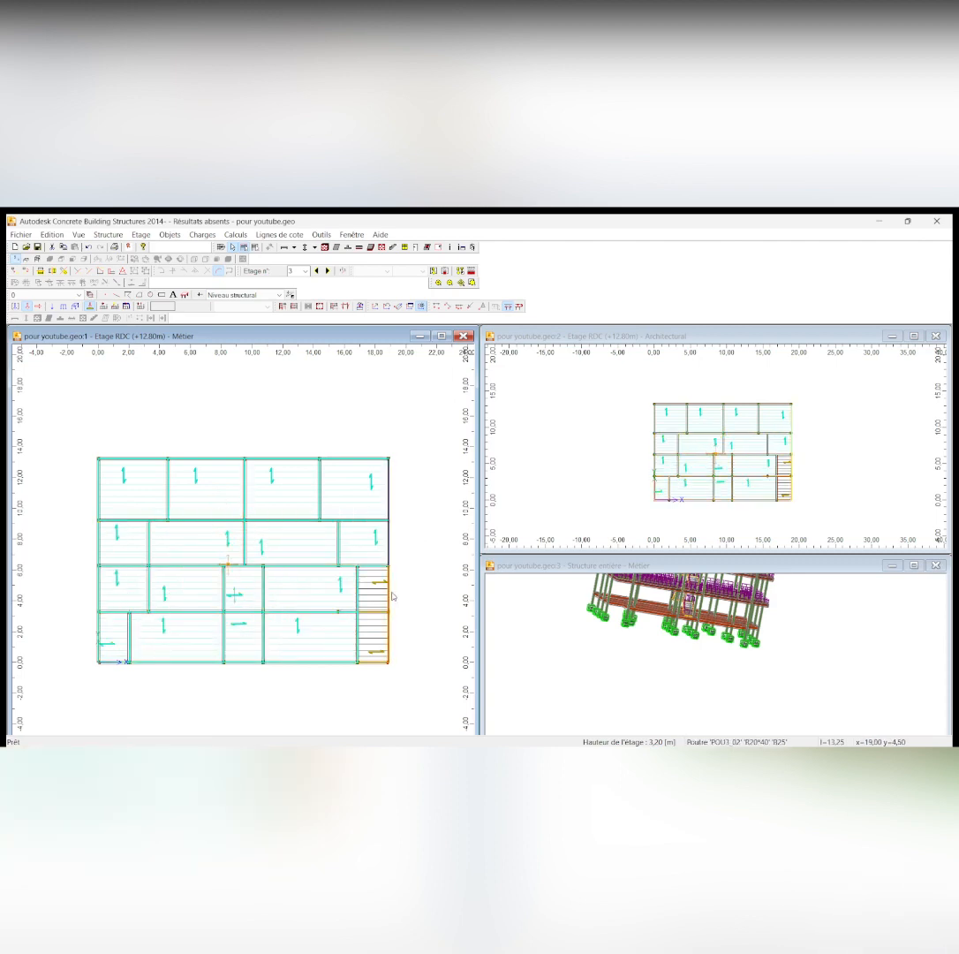
ctrl+click(378, 585)
ctrl+click(378, 649)
In the selected slabs' properties, add a 3 cm slab section EP3 to the section database and assign it to them
right_click(316, 548)
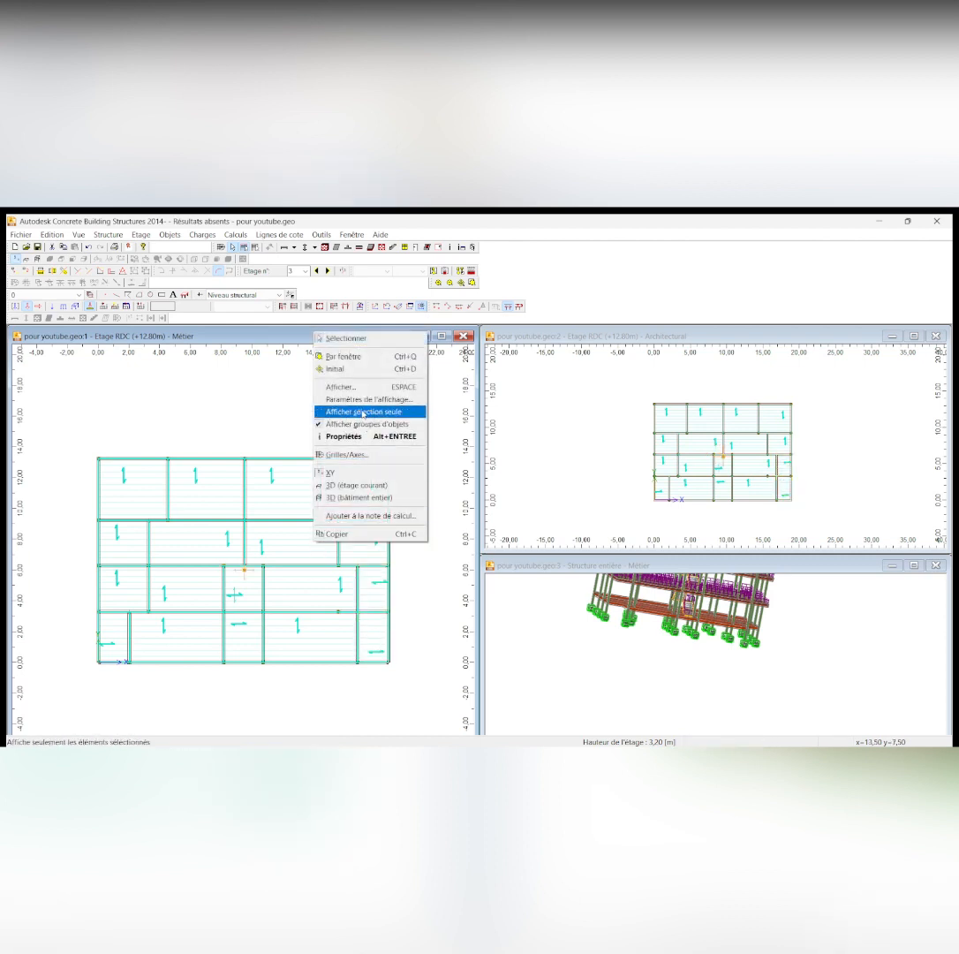
click(358, 437)
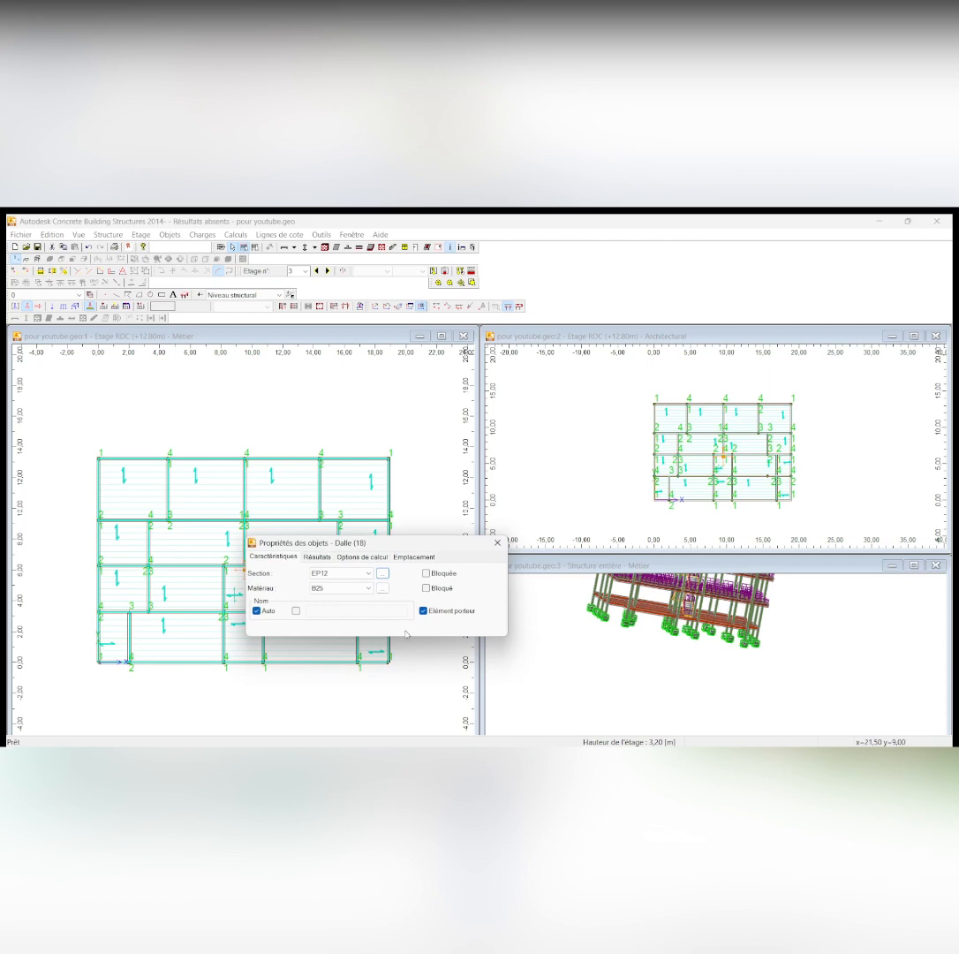
click(333, 573)
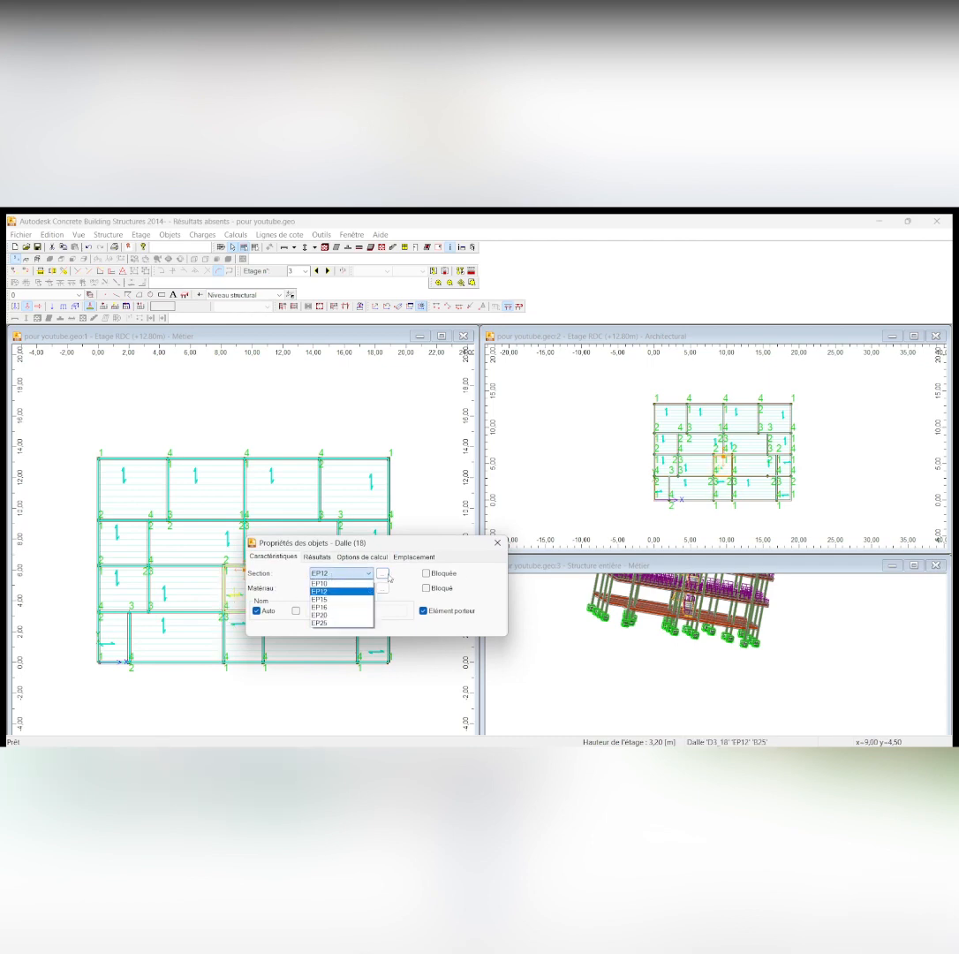
click(384, 576)
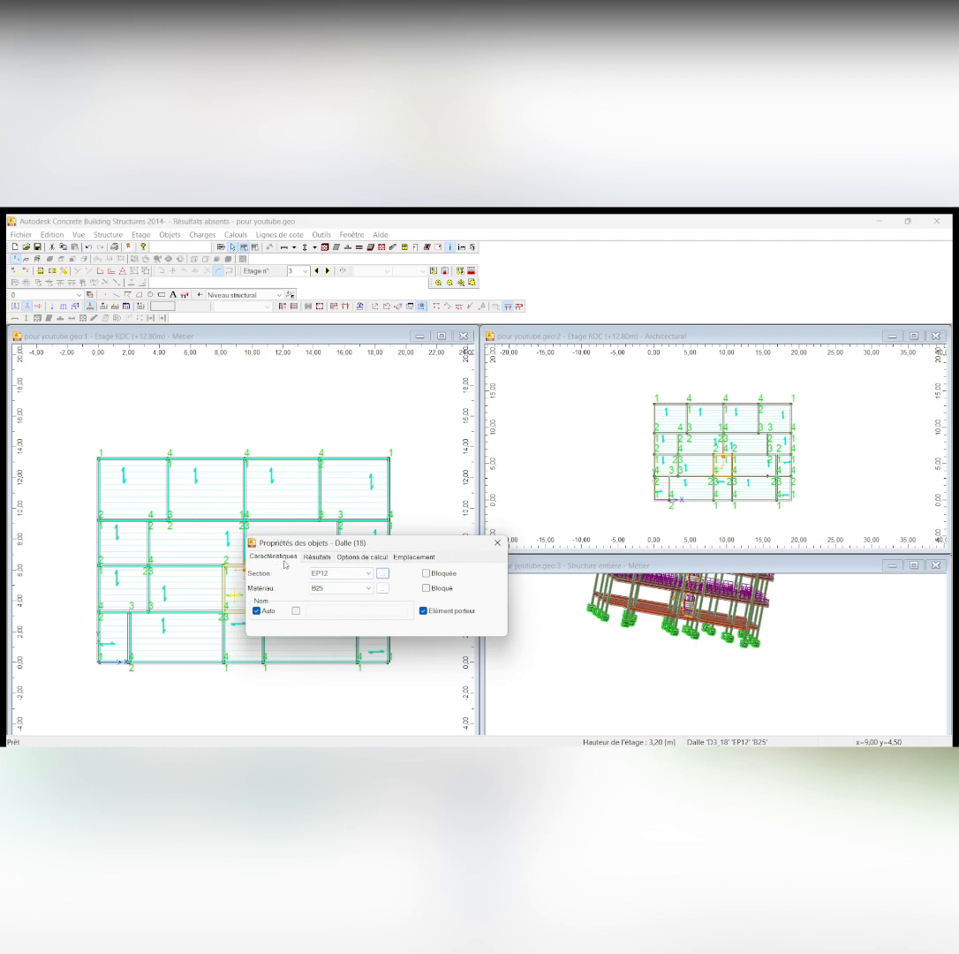
click(382, 574)
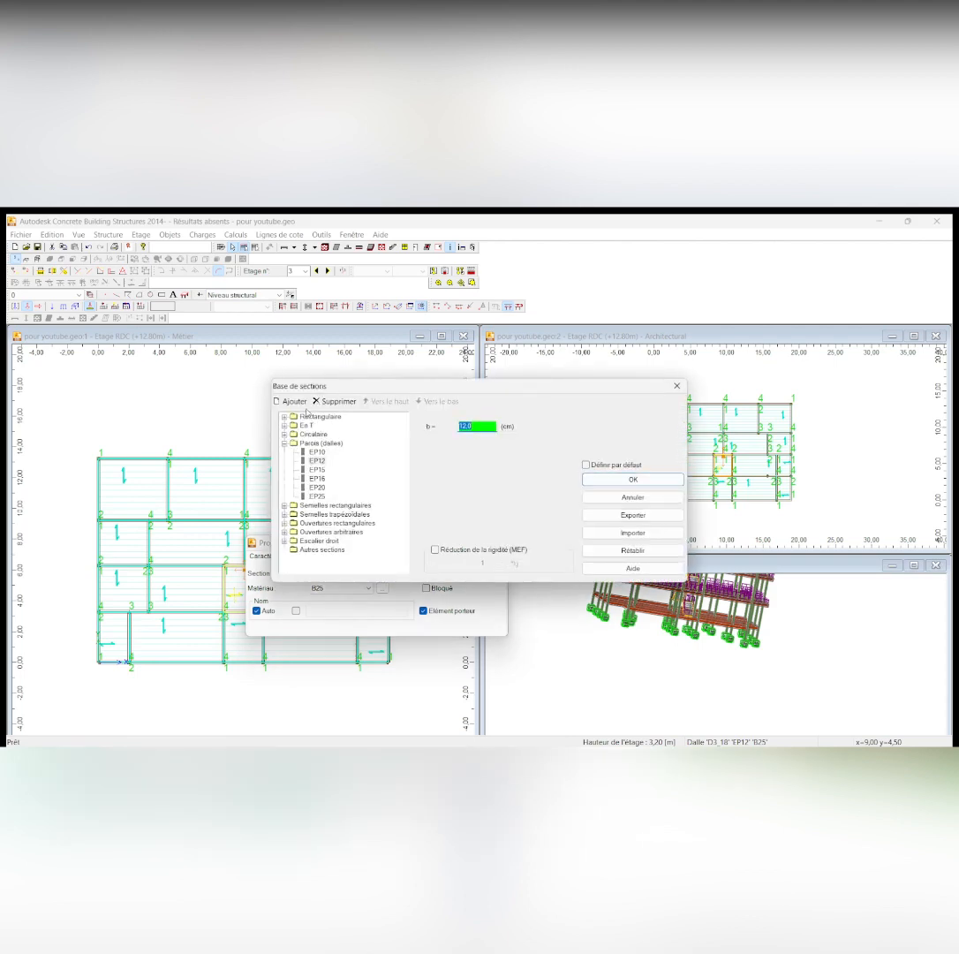
click(298, 403)
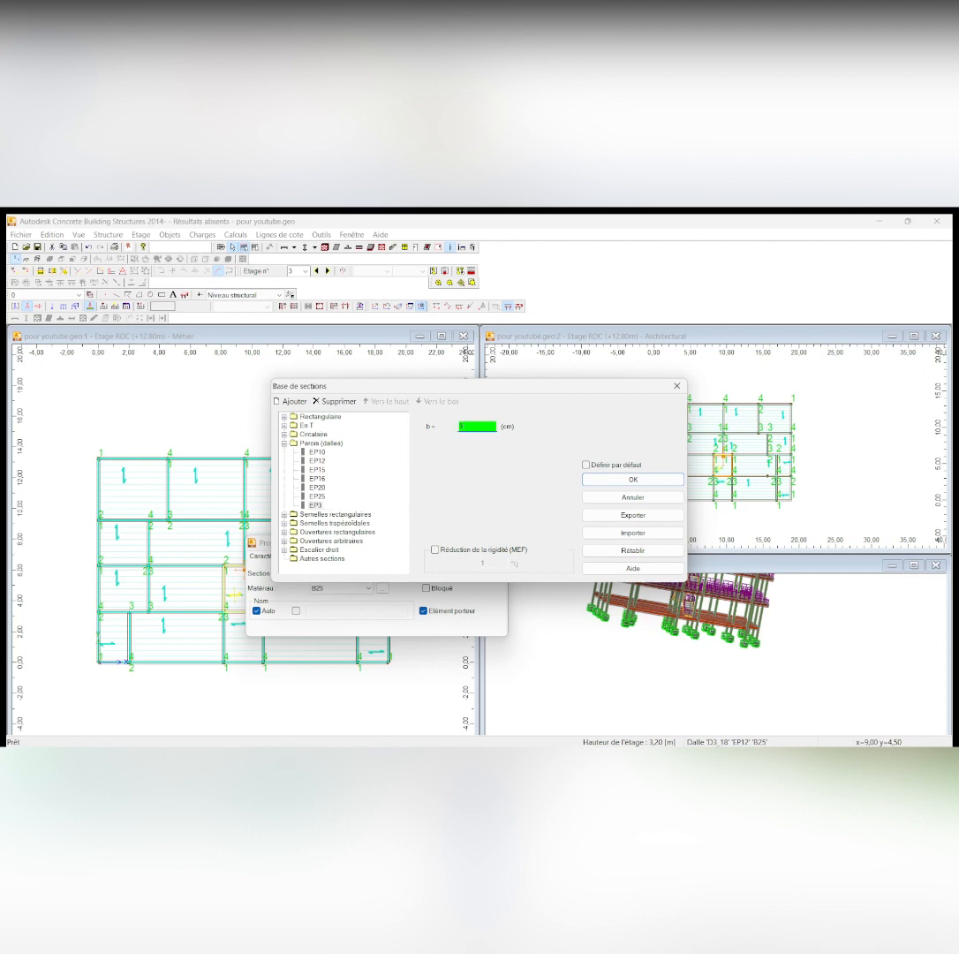
click(633, 480)
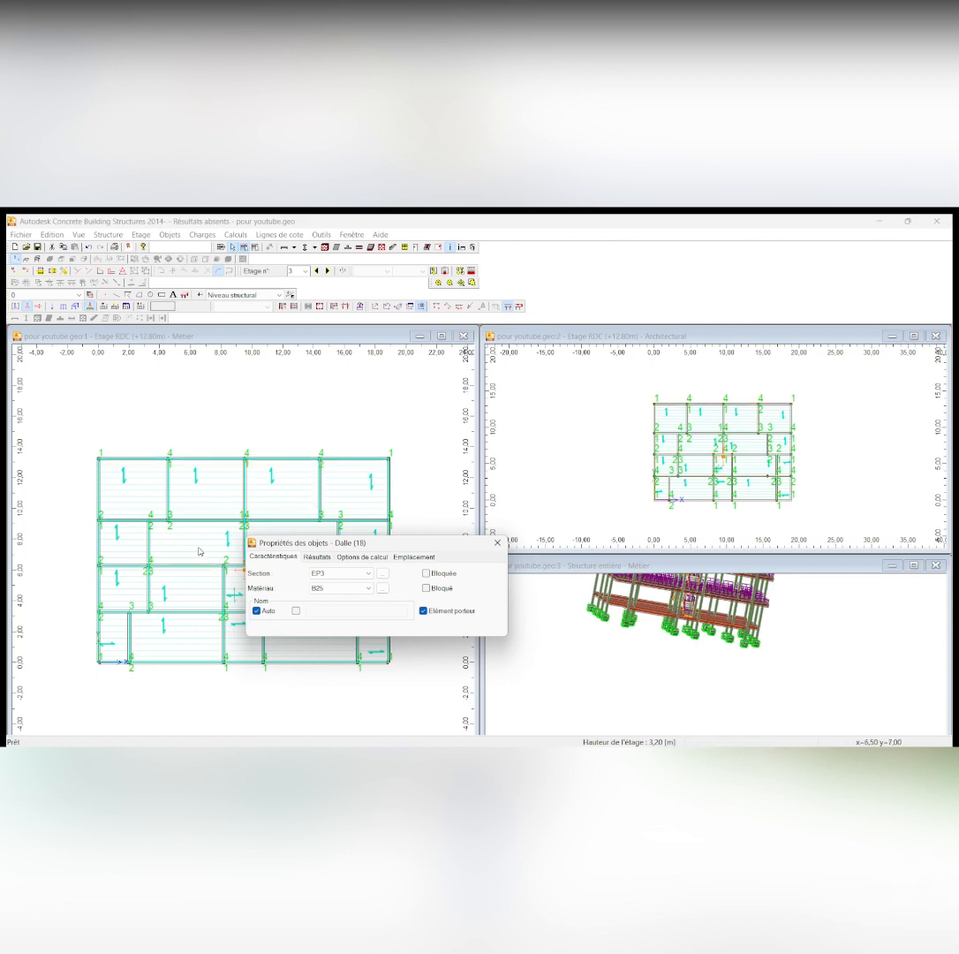
click(500, 545)
Go down through the storeys from storey 3 to the foundation plan, and return up to the RDC plan at +3.20 m
scroll(436, 514, down, 1)
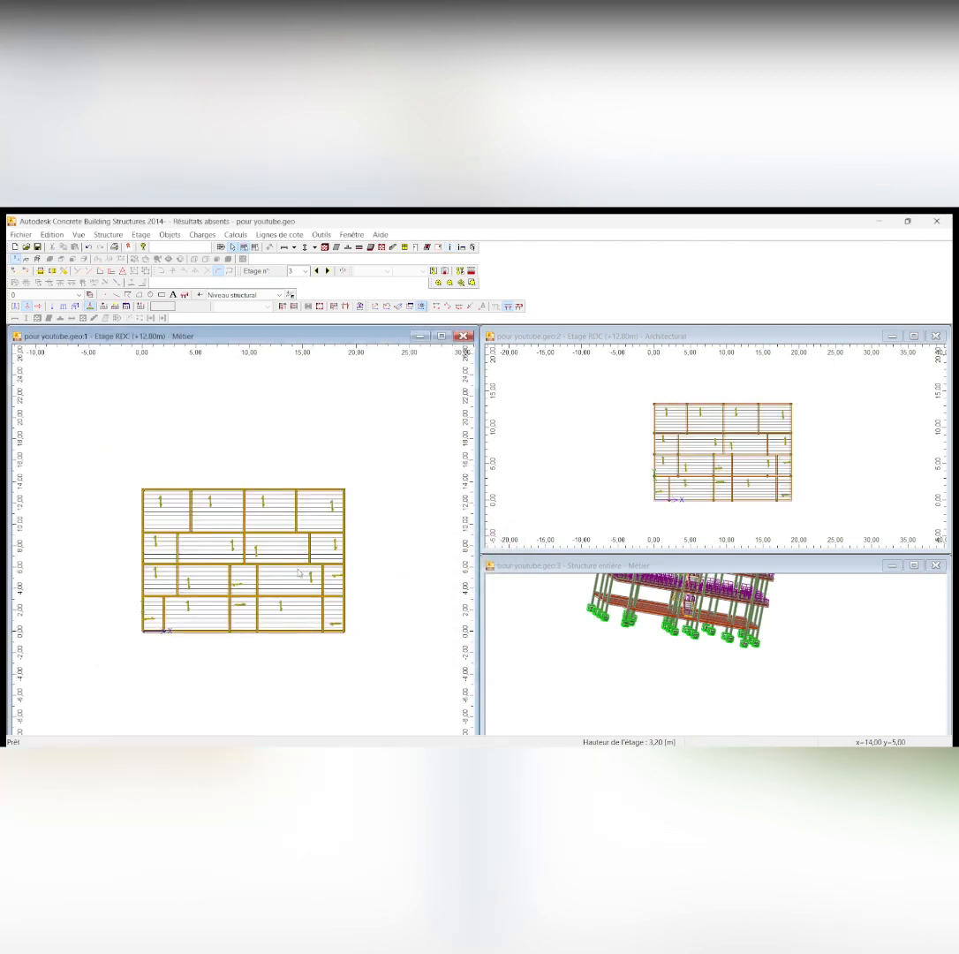
scroll(291, 618, down, 1)
scroll(301, 563, up, 4)
scroll(301, 562, down, 1)
scroll(301, 562, down, 1)
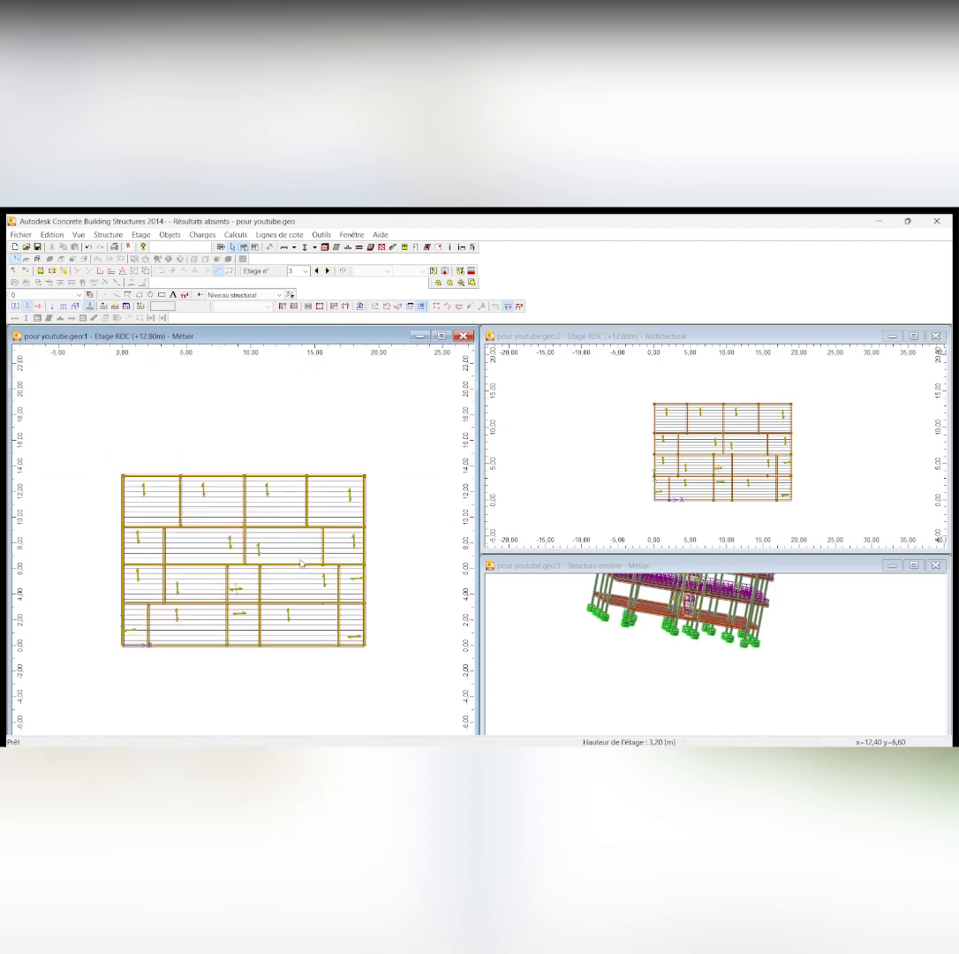
scroll(302, 563, up, 1)
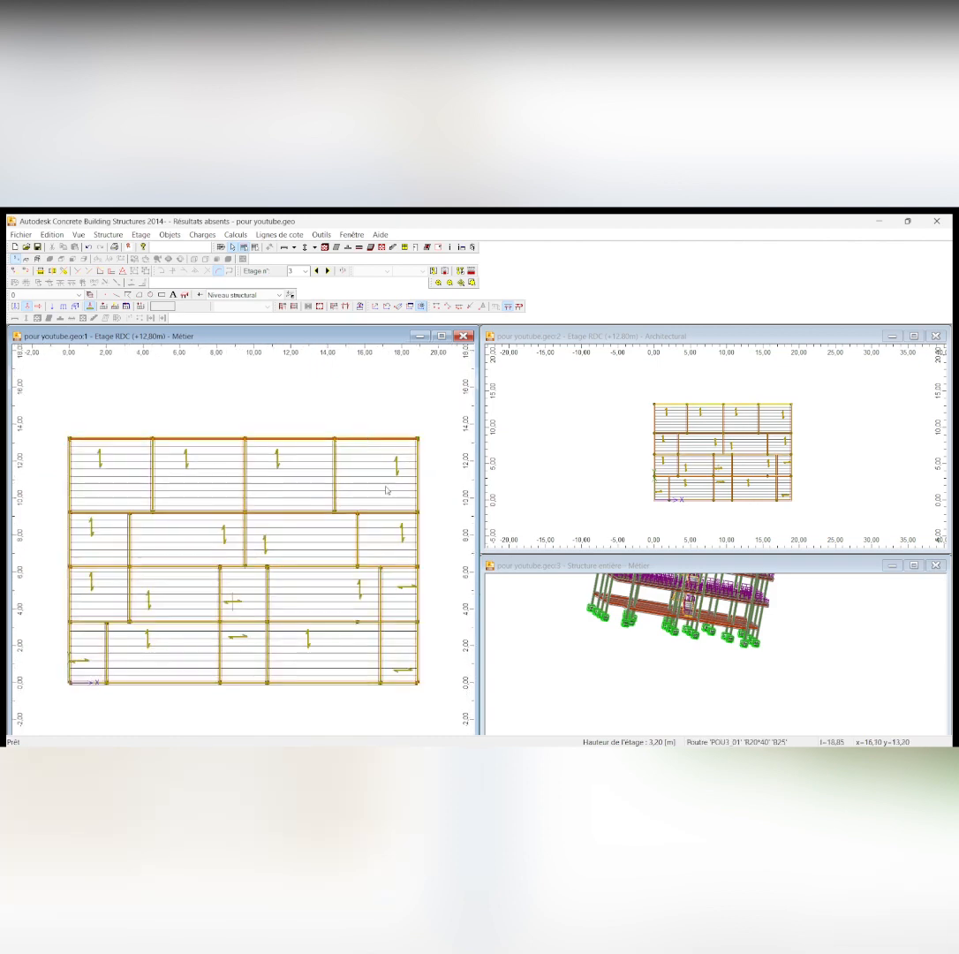
double_click(317, 271)
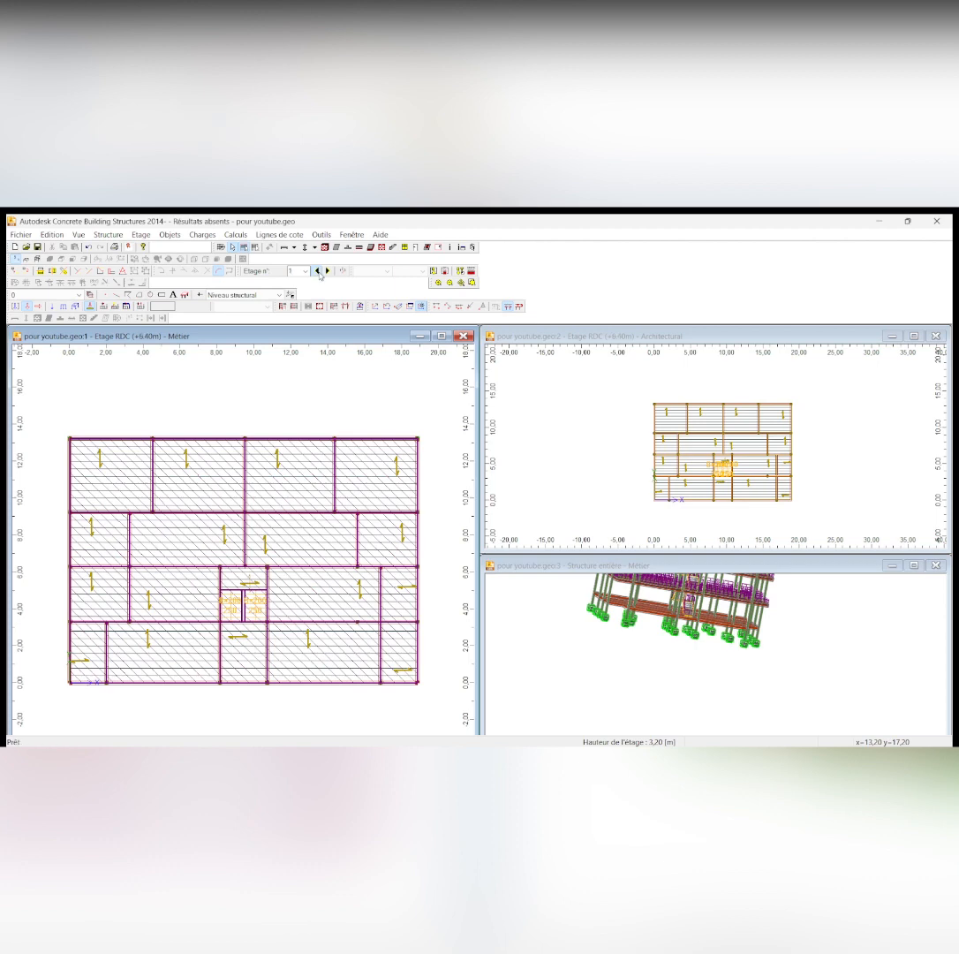
click(317, 272)
click(317, 271)
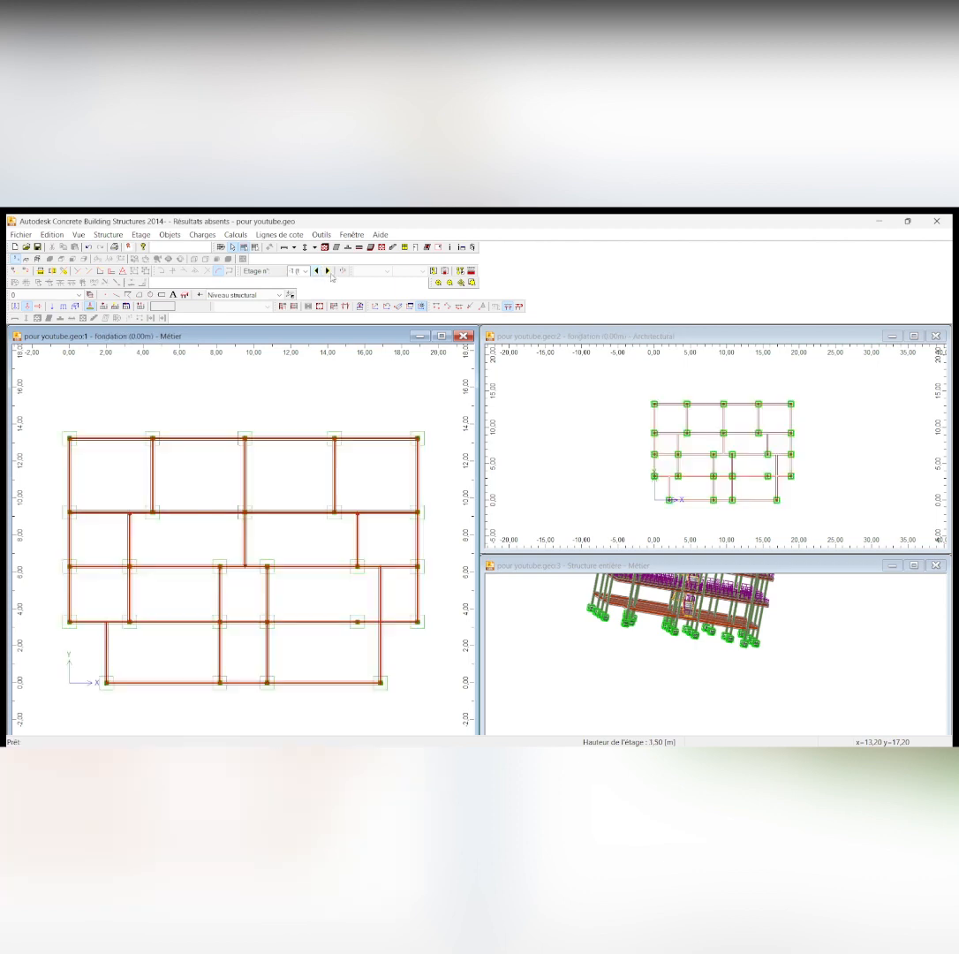
click(328, 272)
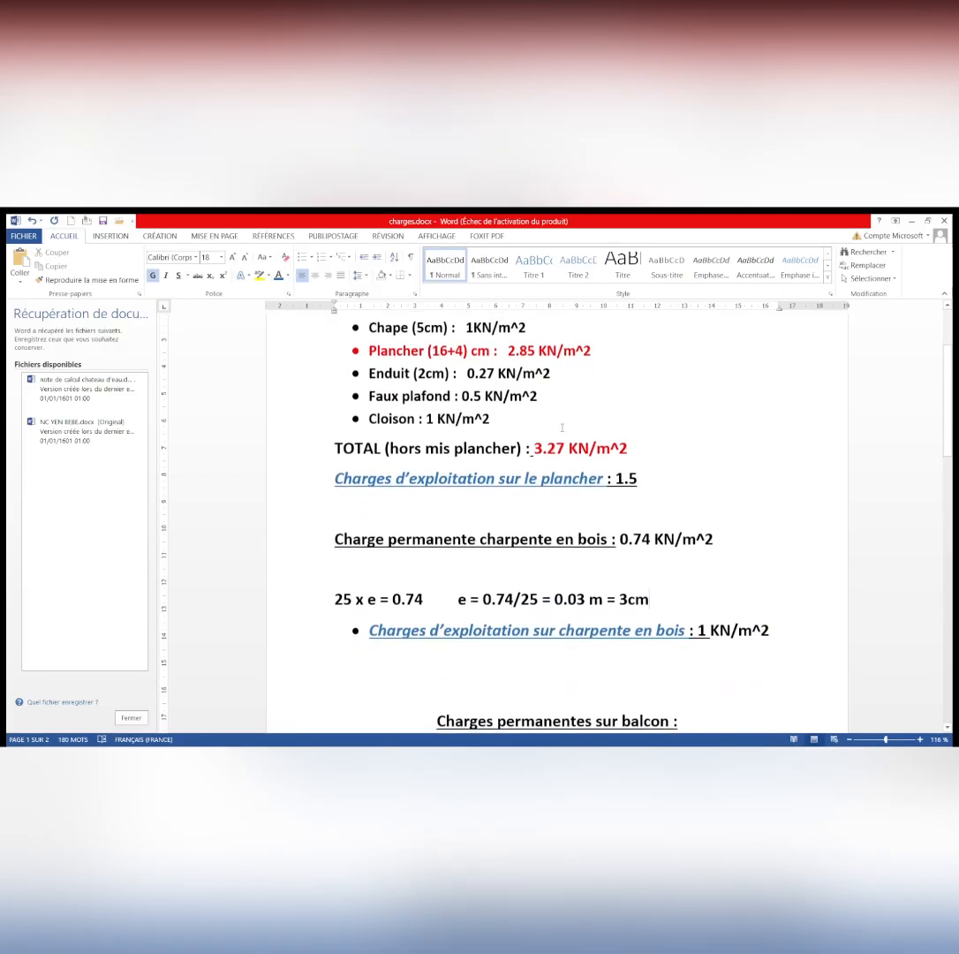
Switch to charges.docx in Word and check the live load listed for the floor
scroll(426, 501, down, 1)
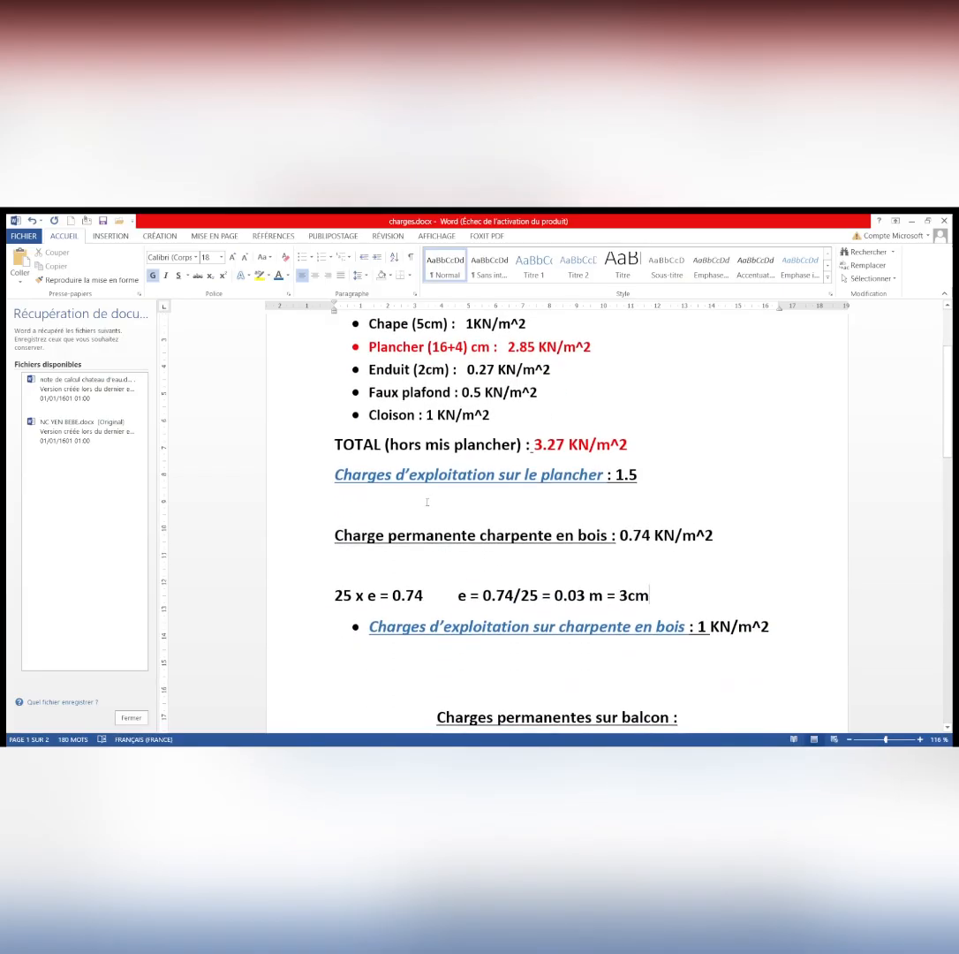
scroll(574, 478, down, 2)
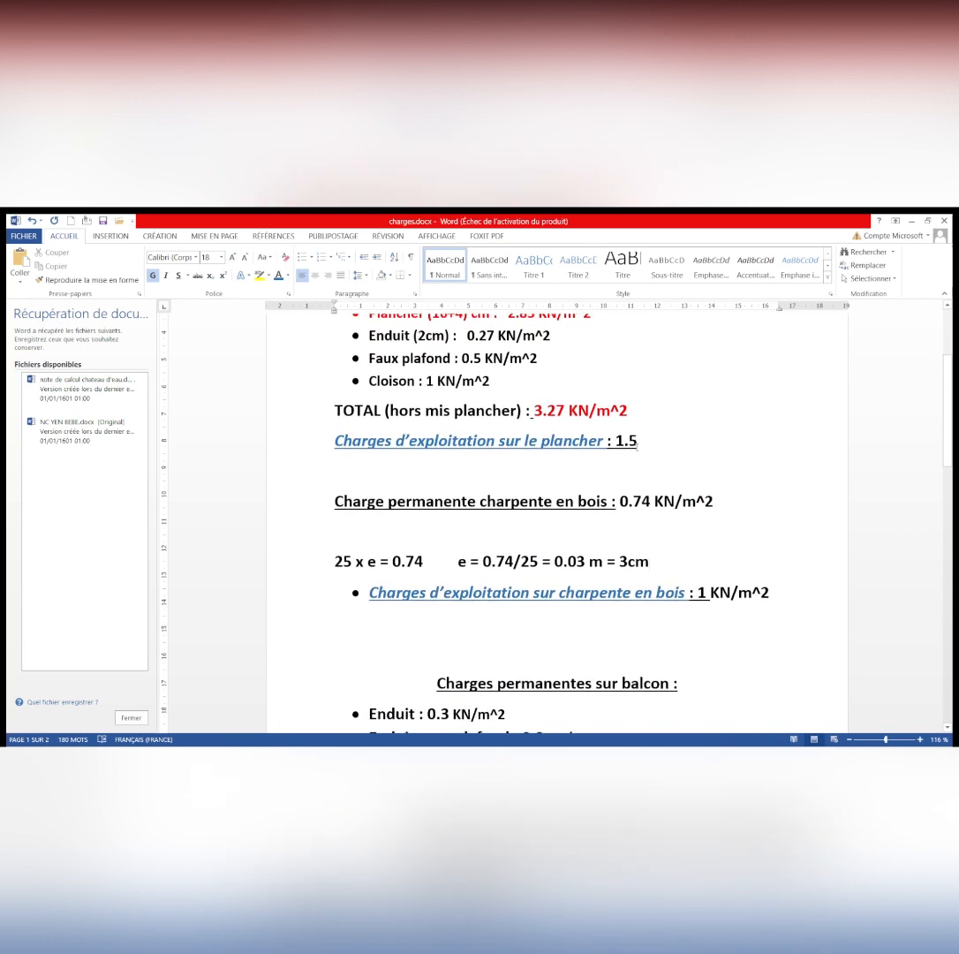
scroll(556, 521, up, 2)
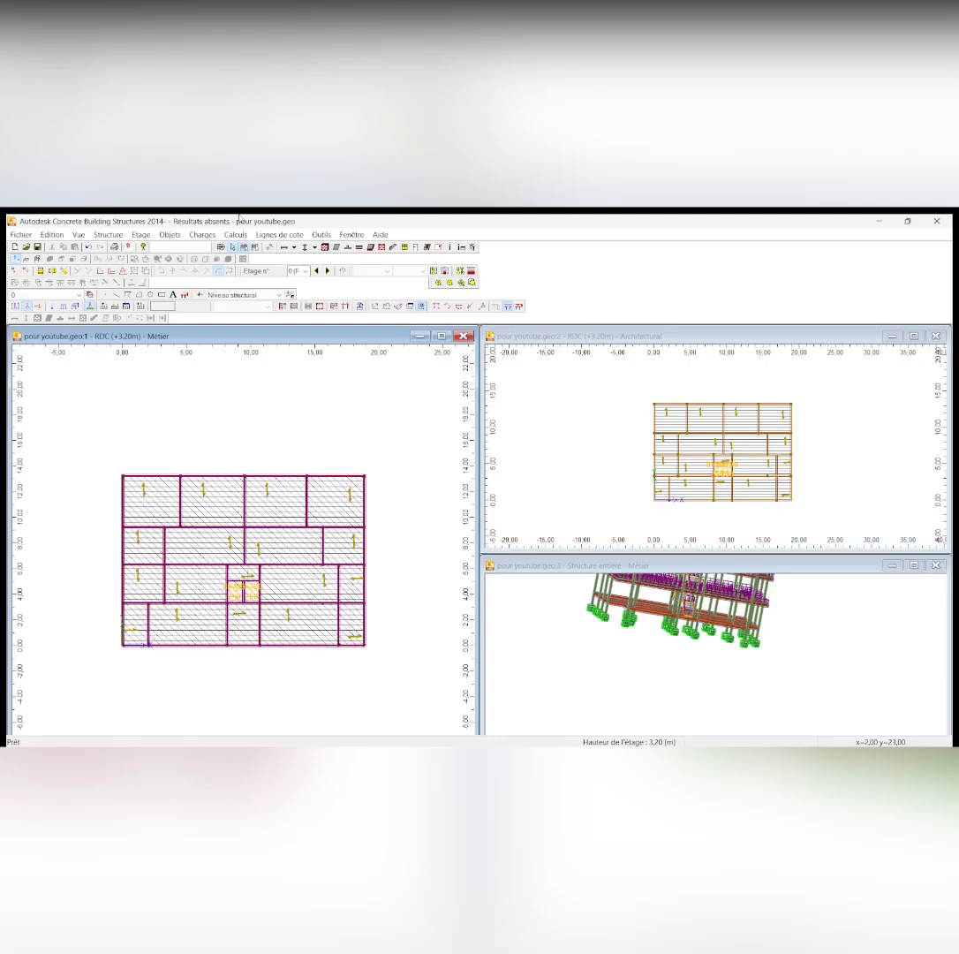
Return to Concrete Building Structures and apply a live (d'exploitation) surface load of 1.50 kPa to the RDC slabs in the two uppermost rows
click(74, 307)
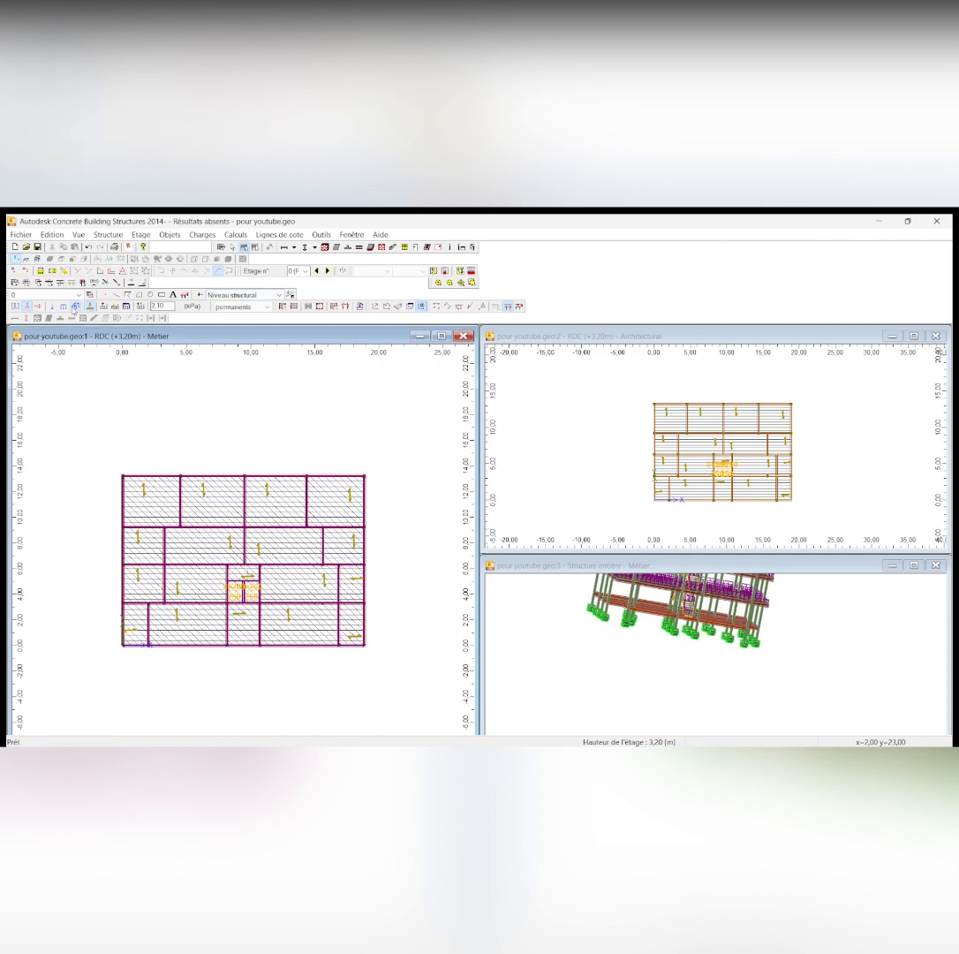
click(259, 308)
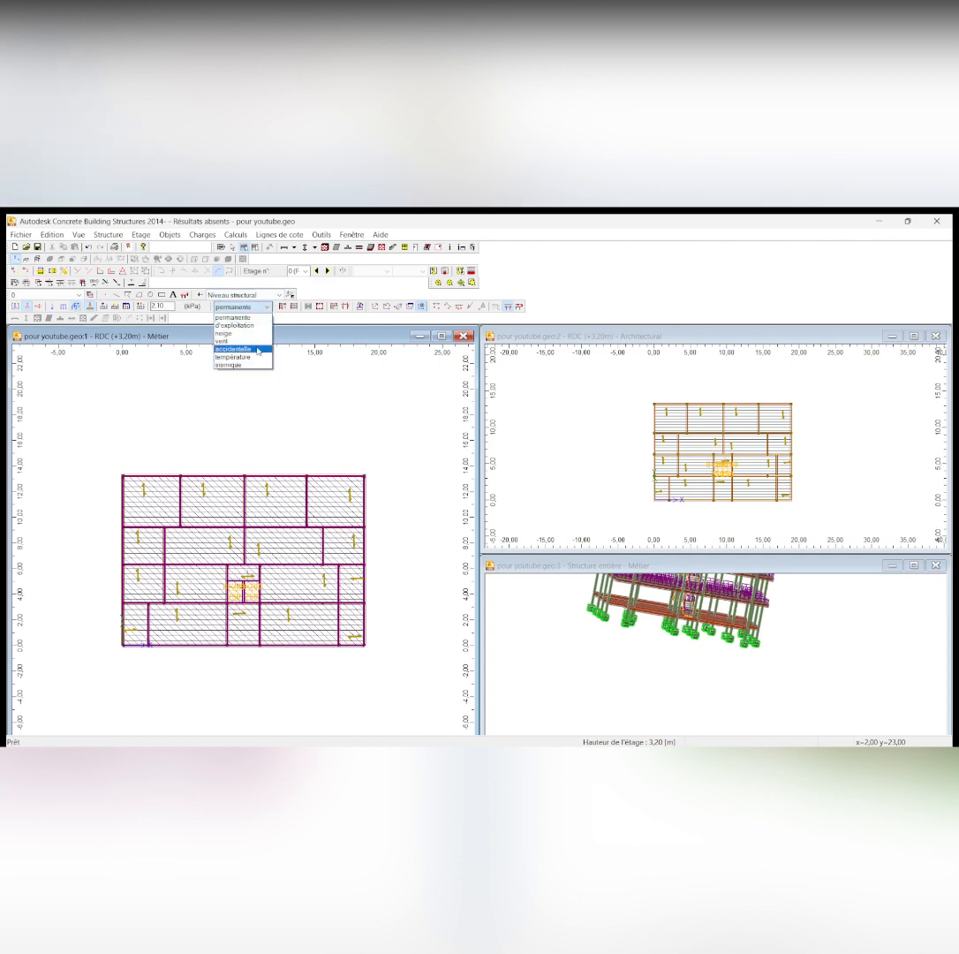
click(231, 324)
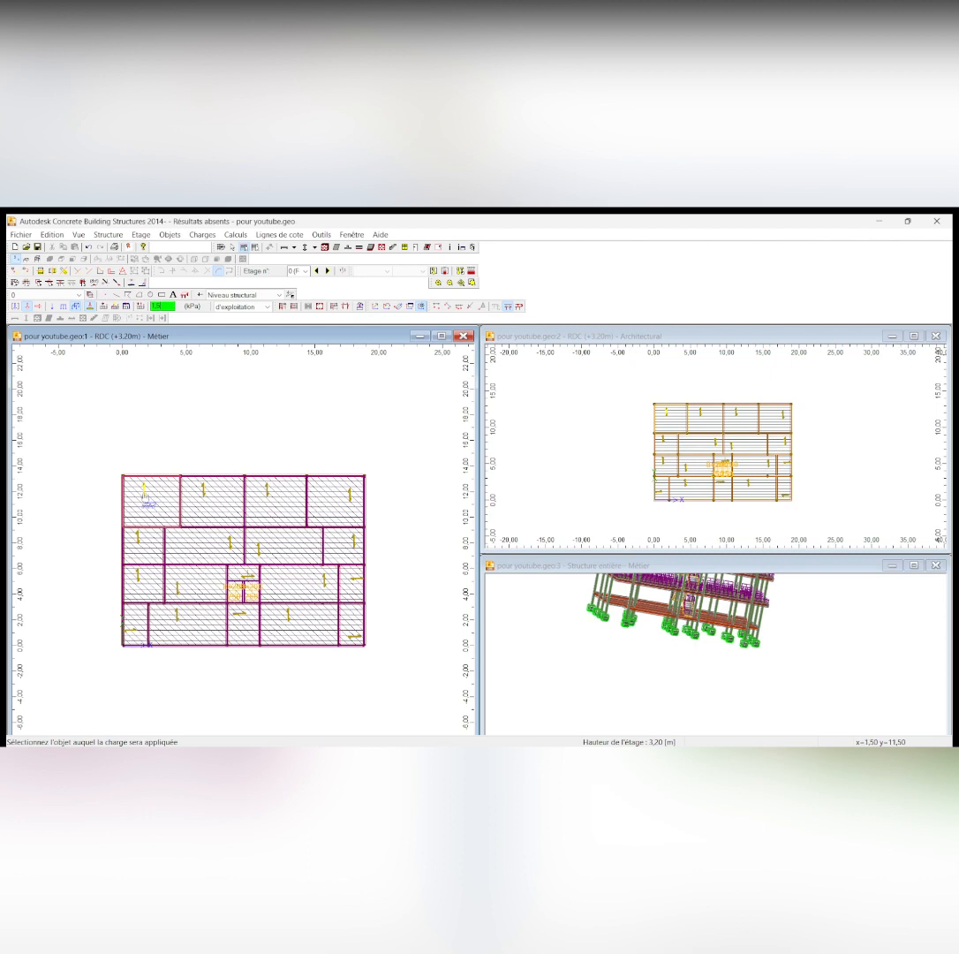
click(213, 498)
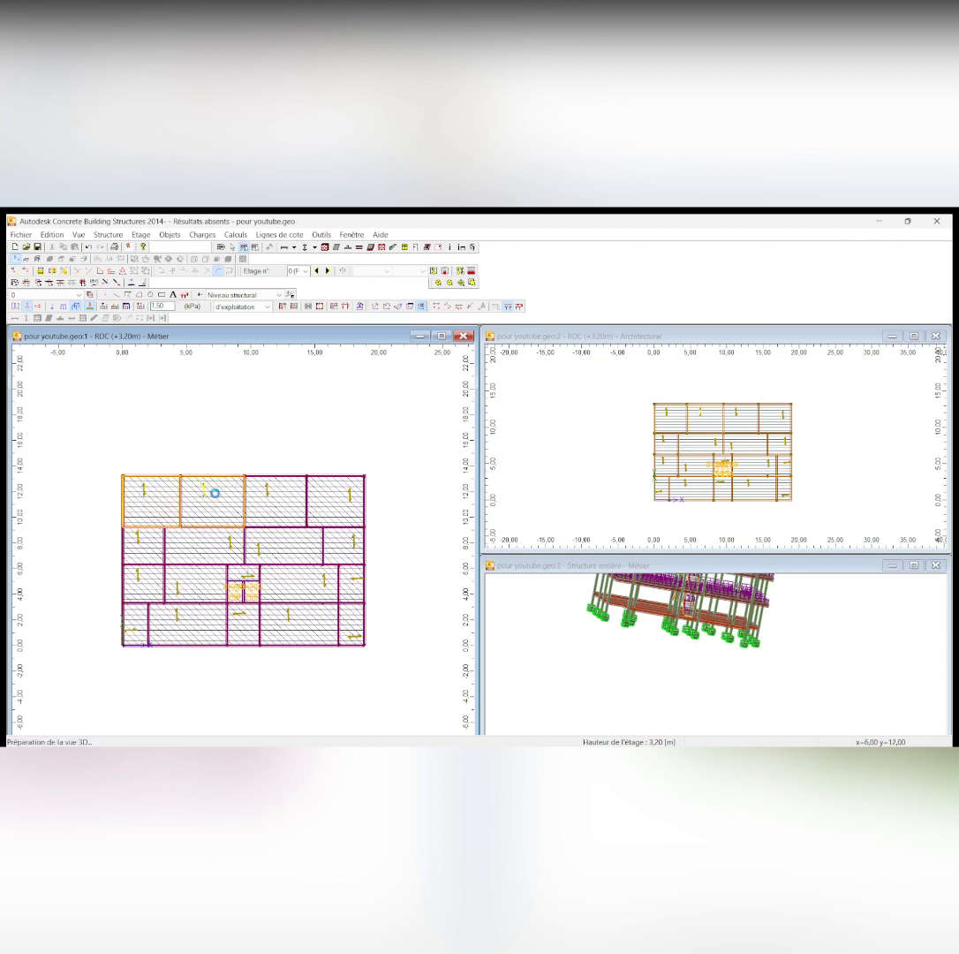
click(269, 497)
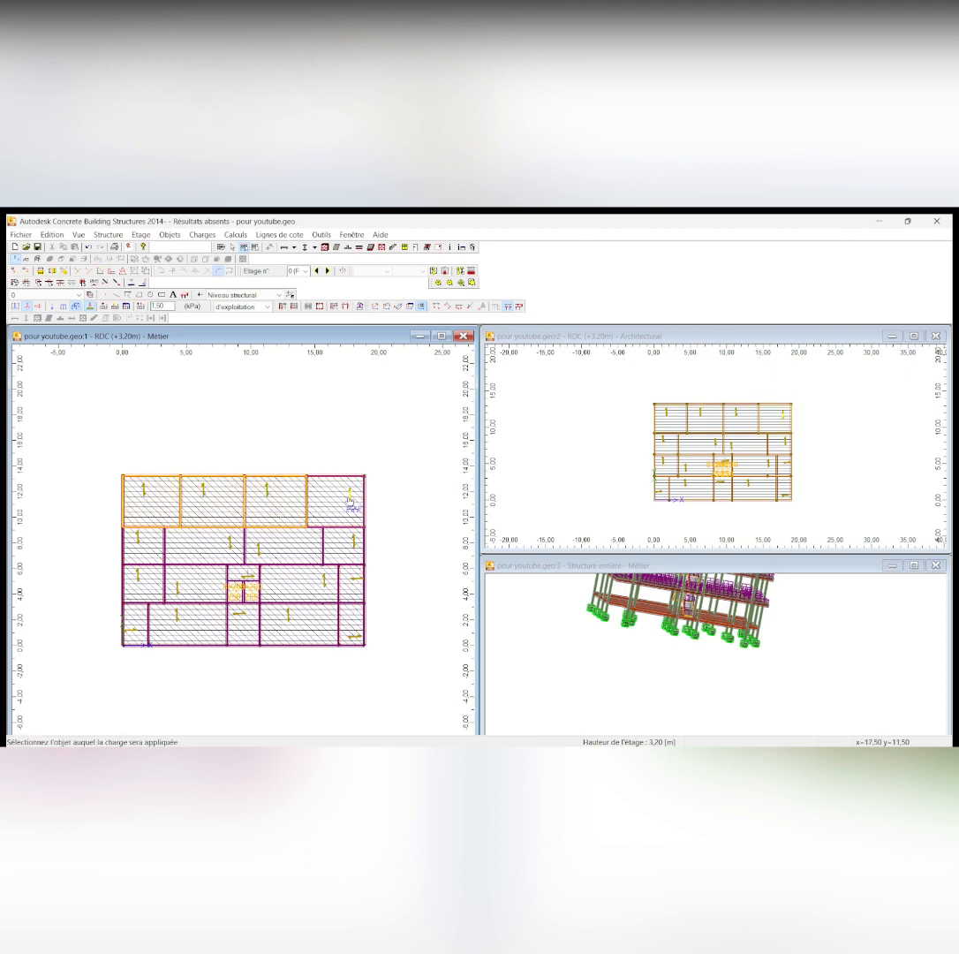
click(350, 501)
click(143, 545)
click(204, 545)
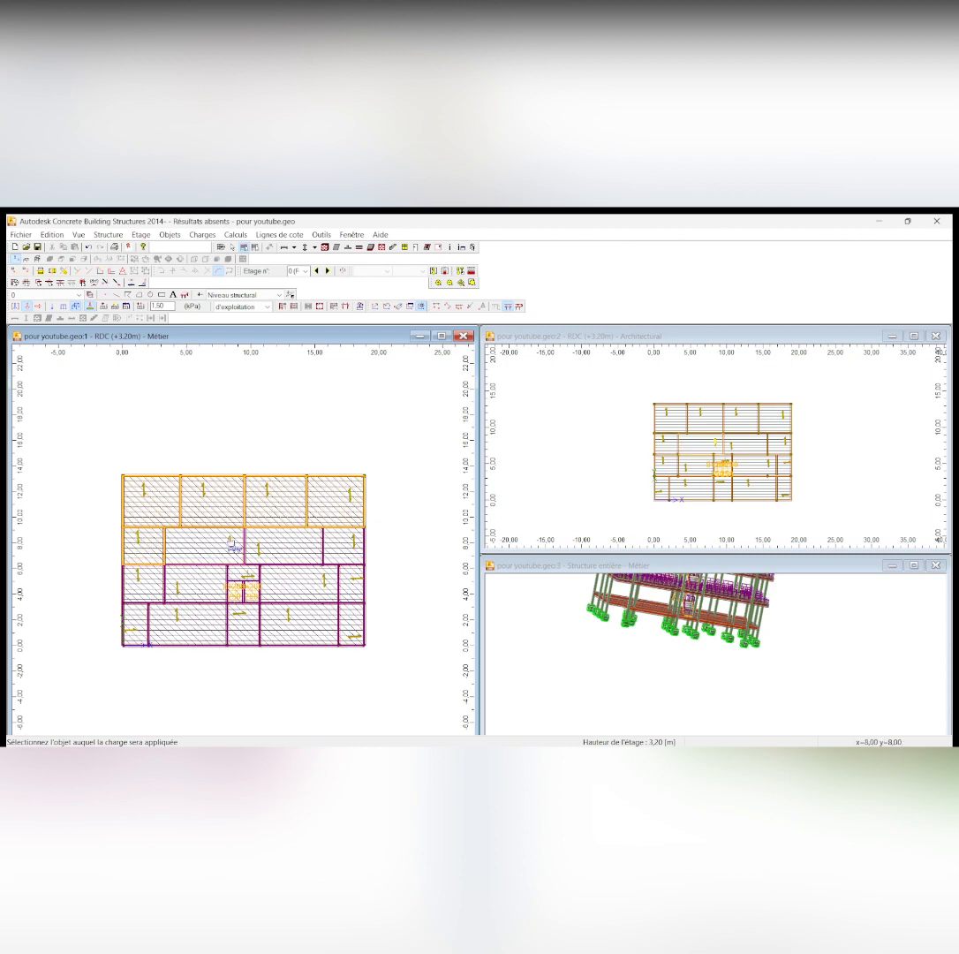
click(258, 554)
click(263, 549)
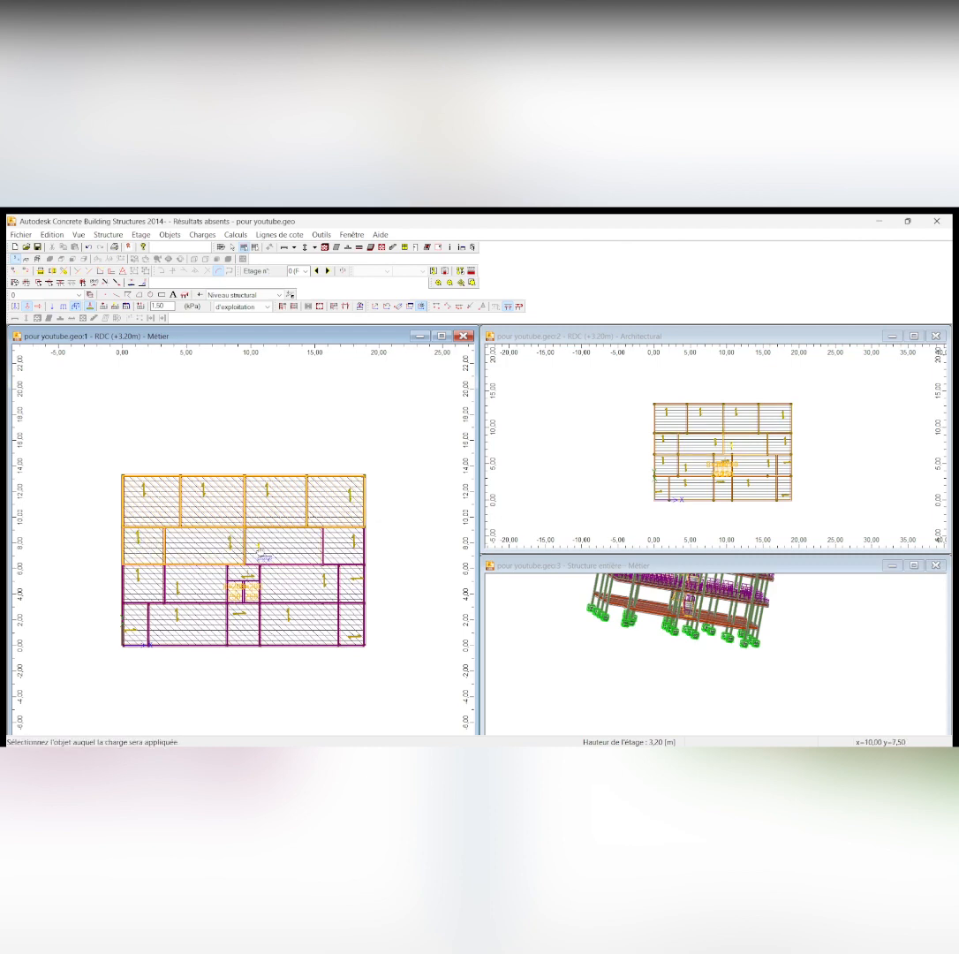
click(356, 549)
Apply the same 1.50 kPa live load to the third-row slabs around the stairwell and the three middle slabs of the lowest row
click(139, 579)
click(177, 595)
click(323, 582)
click(352, 576)
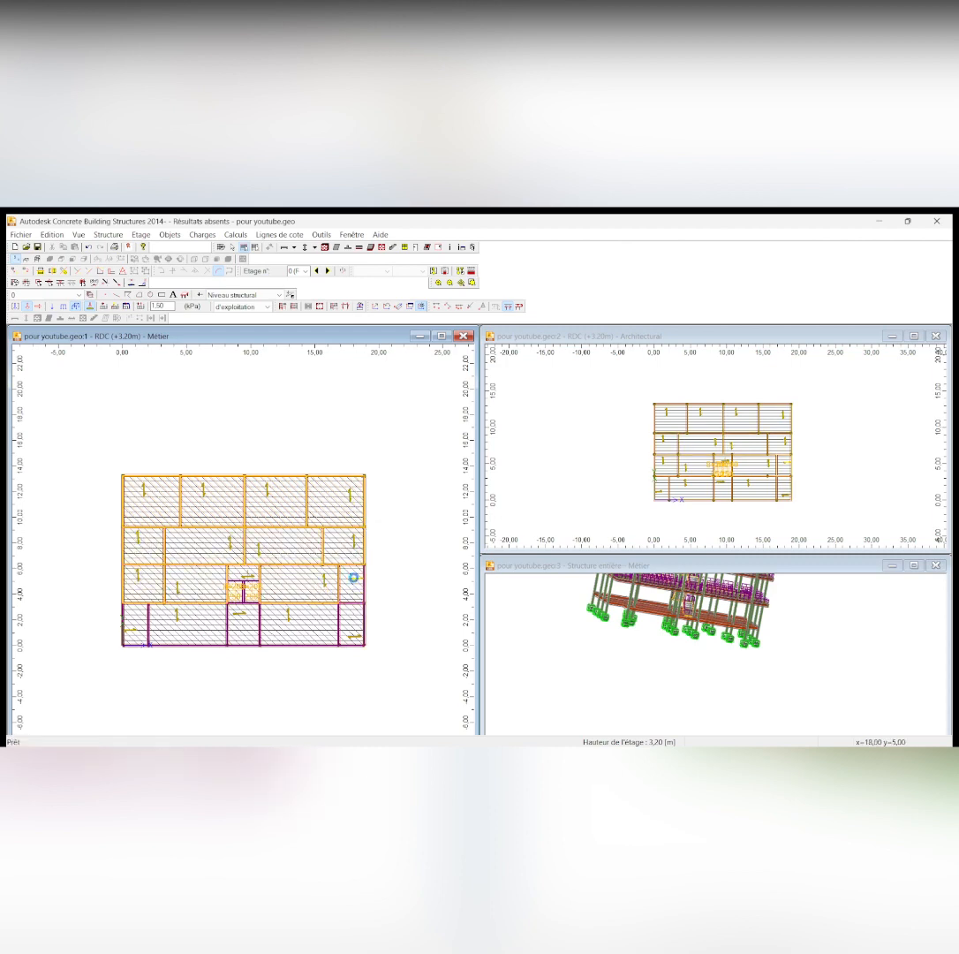
click(175, 618)
click(246, 618)
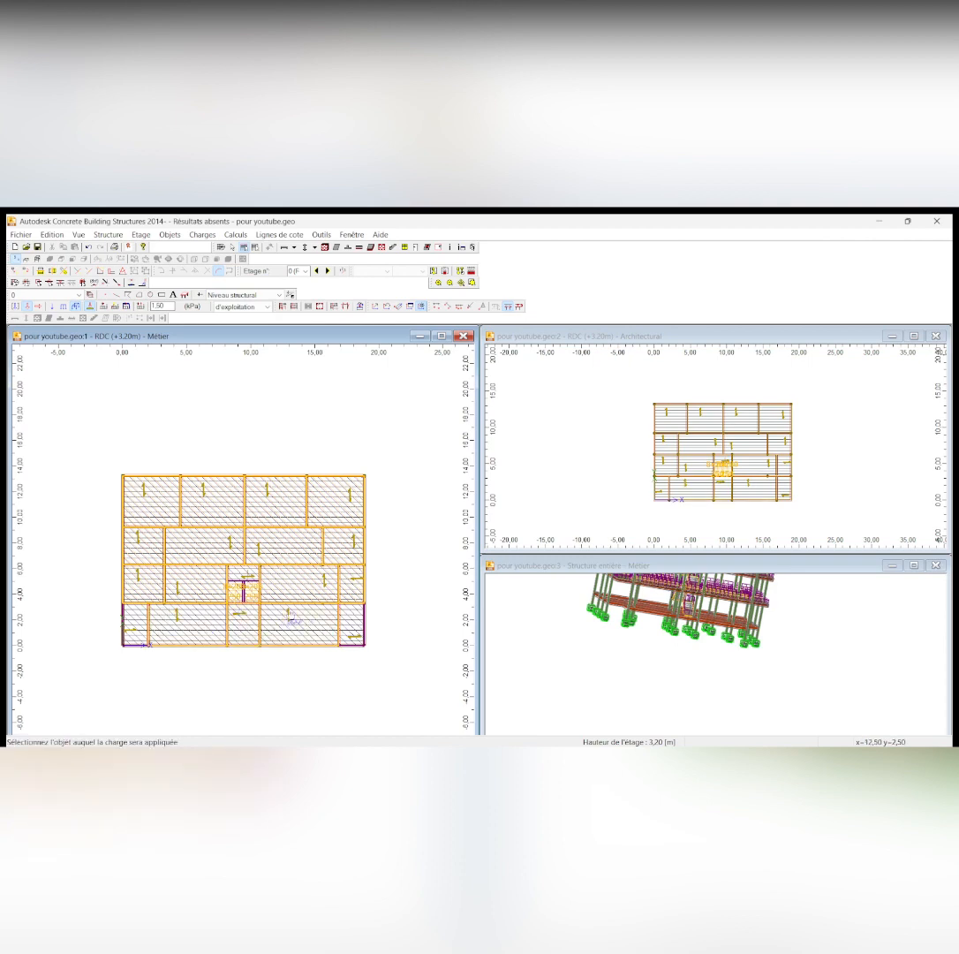
click(226, 585)
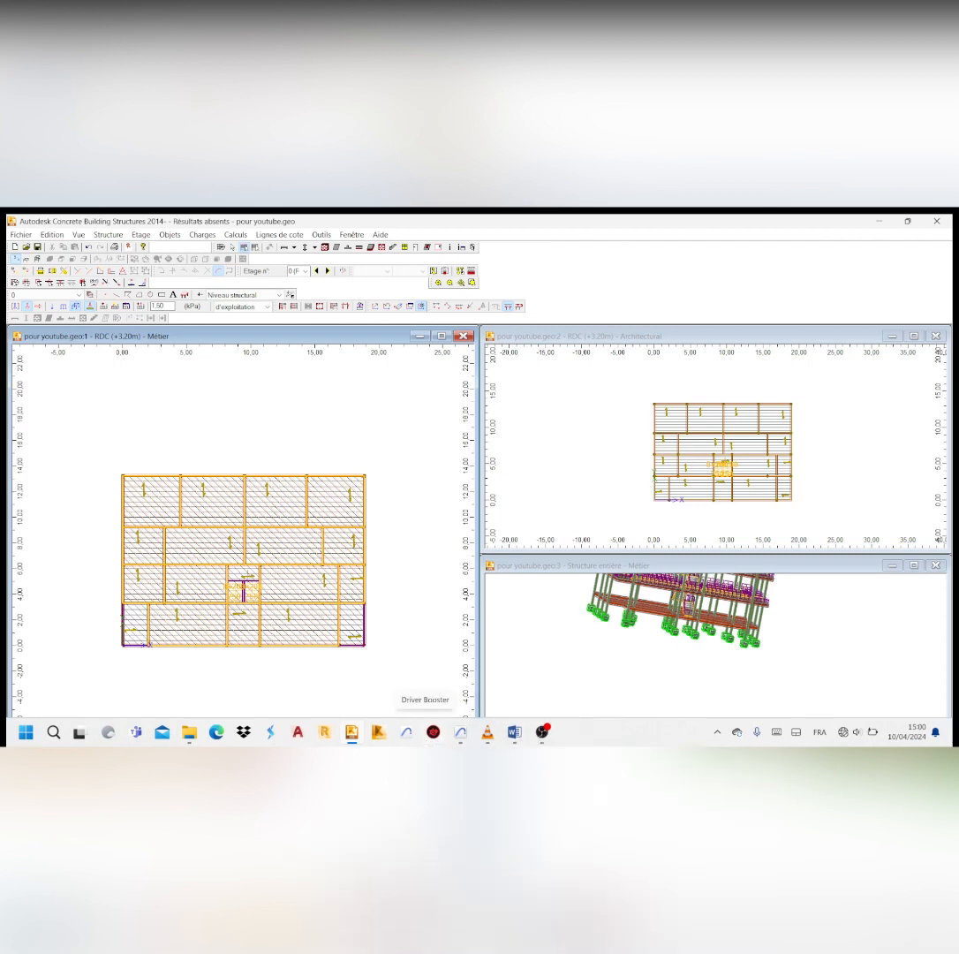
Switch to charges.docx in Word and look up the live loads for the stairs and the balcony
click(514, 731)
scroll(536, 423, down, 3)
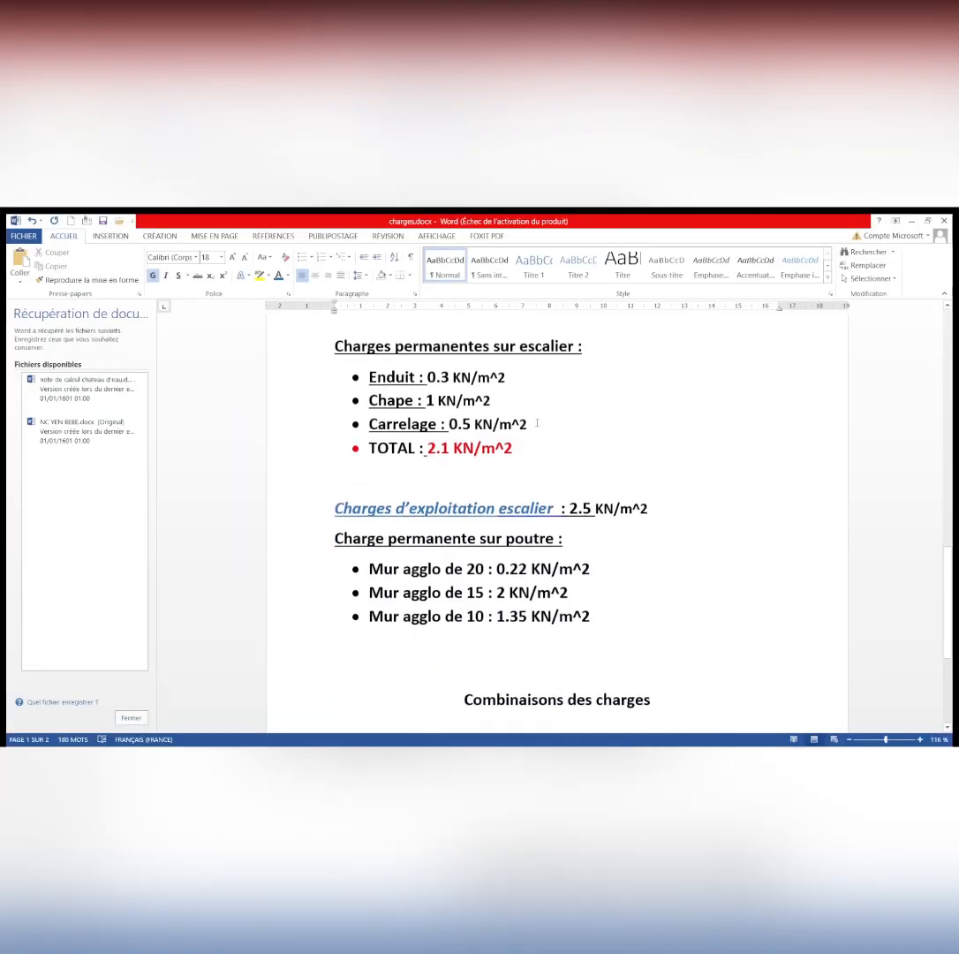
scroll(536, 423, up, 10)
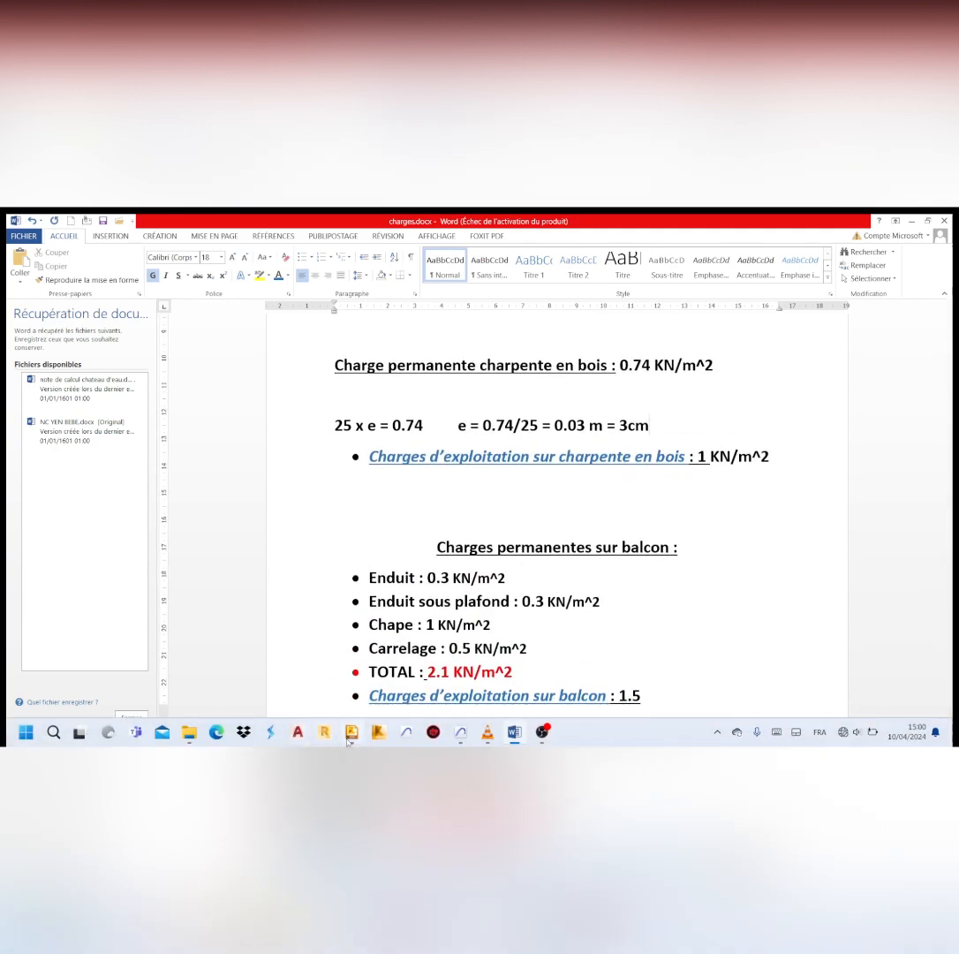
Return to the RDC plan in Concrete Building Structures and apply the 1.50 kPa live load to the two balcony slabs at the lower corners
click(351, 733)
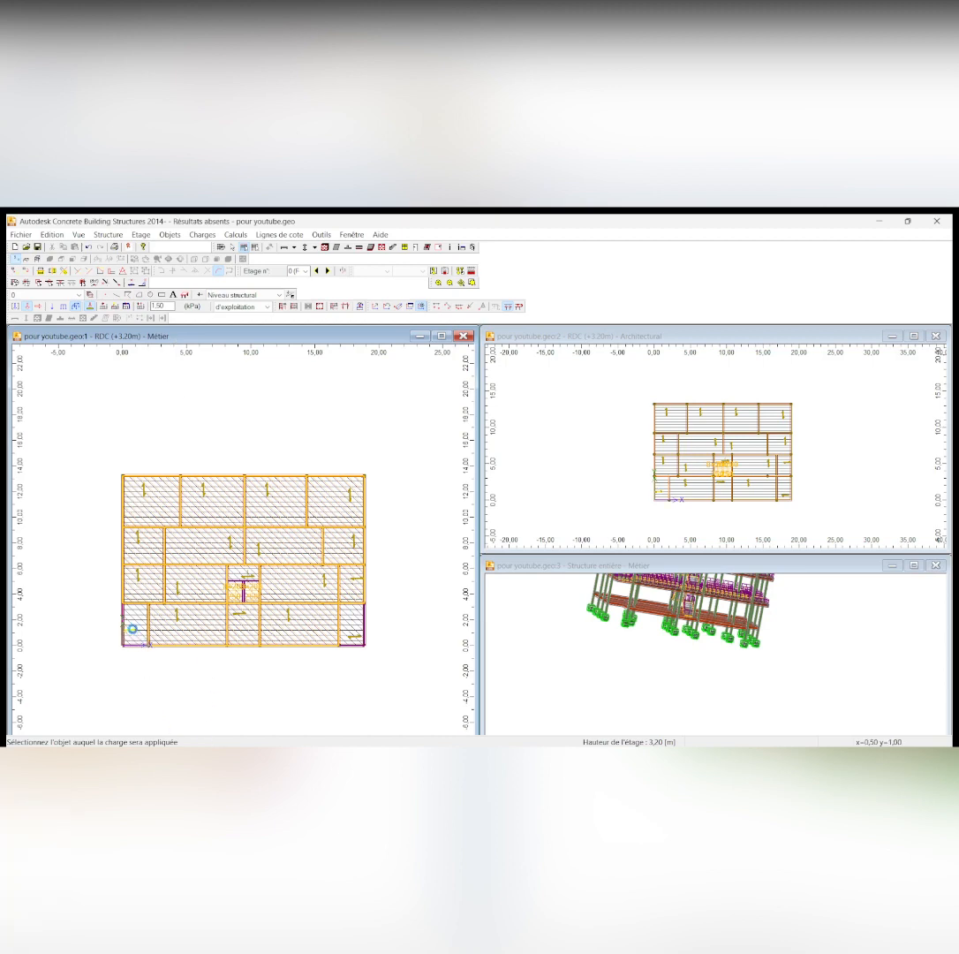
click(352, 633)
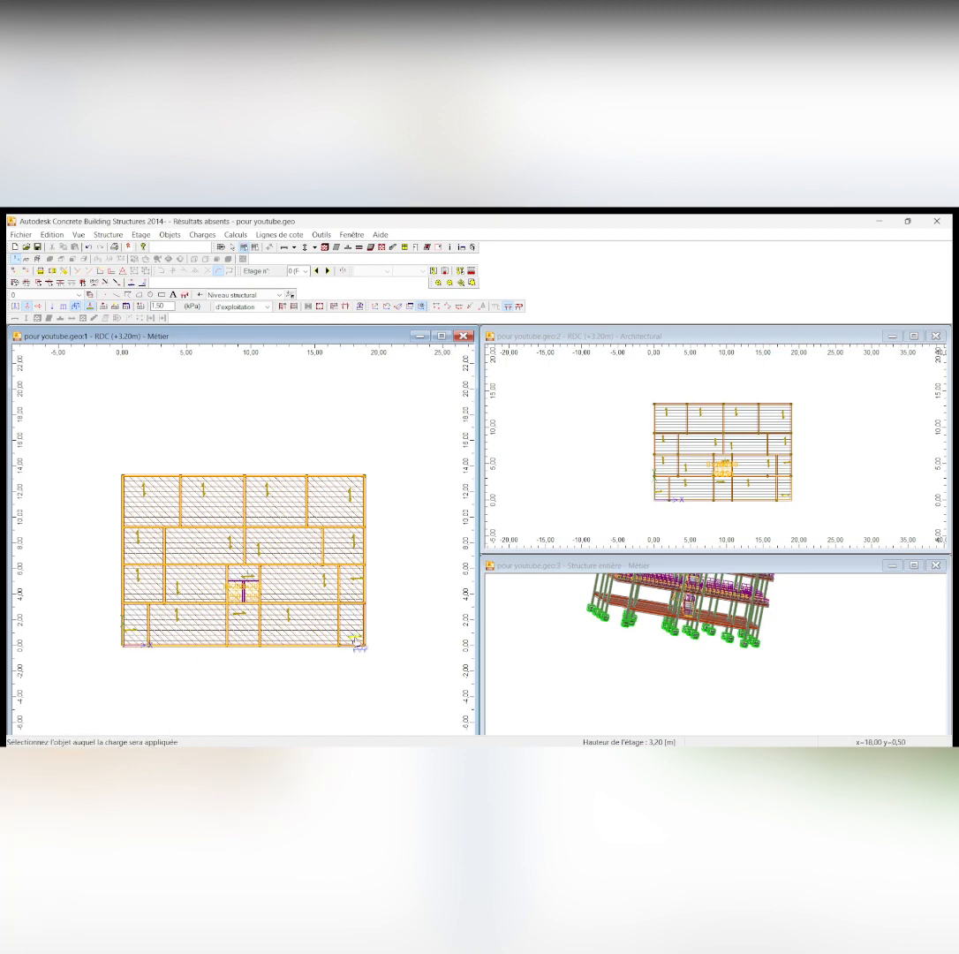
scroll(242, 590, up, 1)
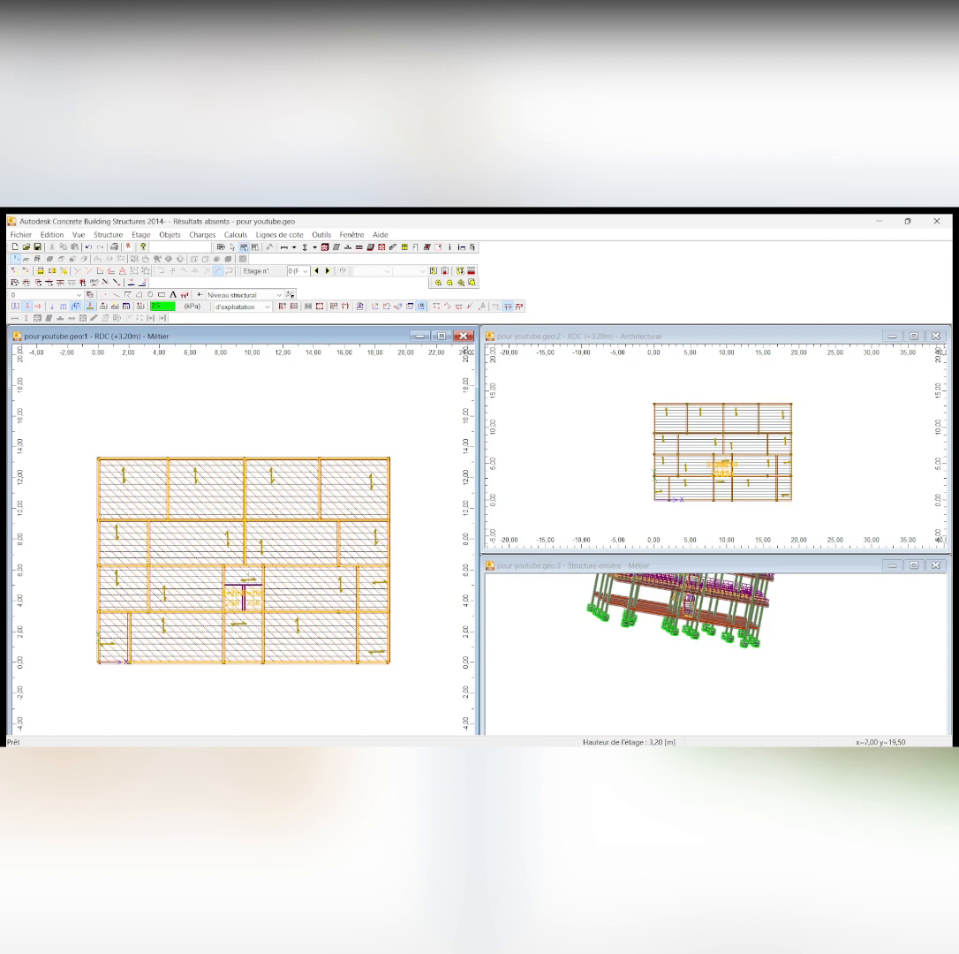
Apply a live load of 2.50 kPa to the stair landing and the two stair flights on the RDC plan
click(164, 318)
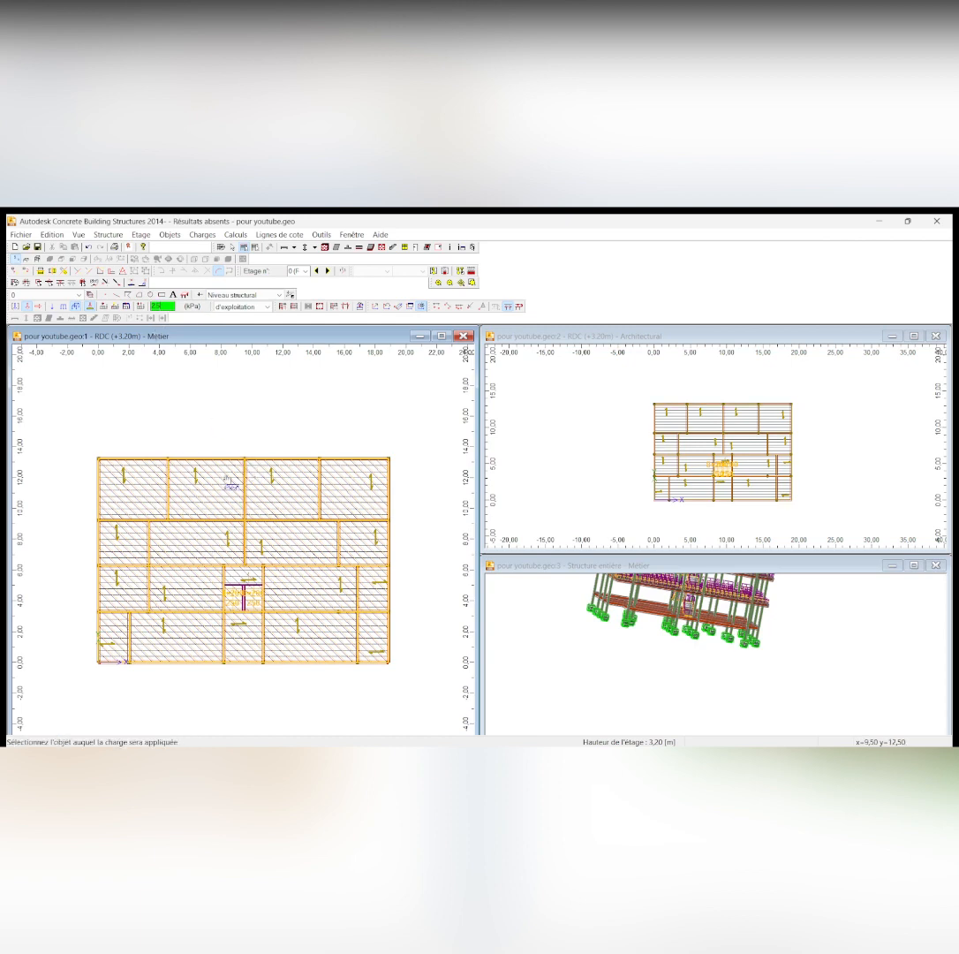
scroll(231, 597, up, 3)
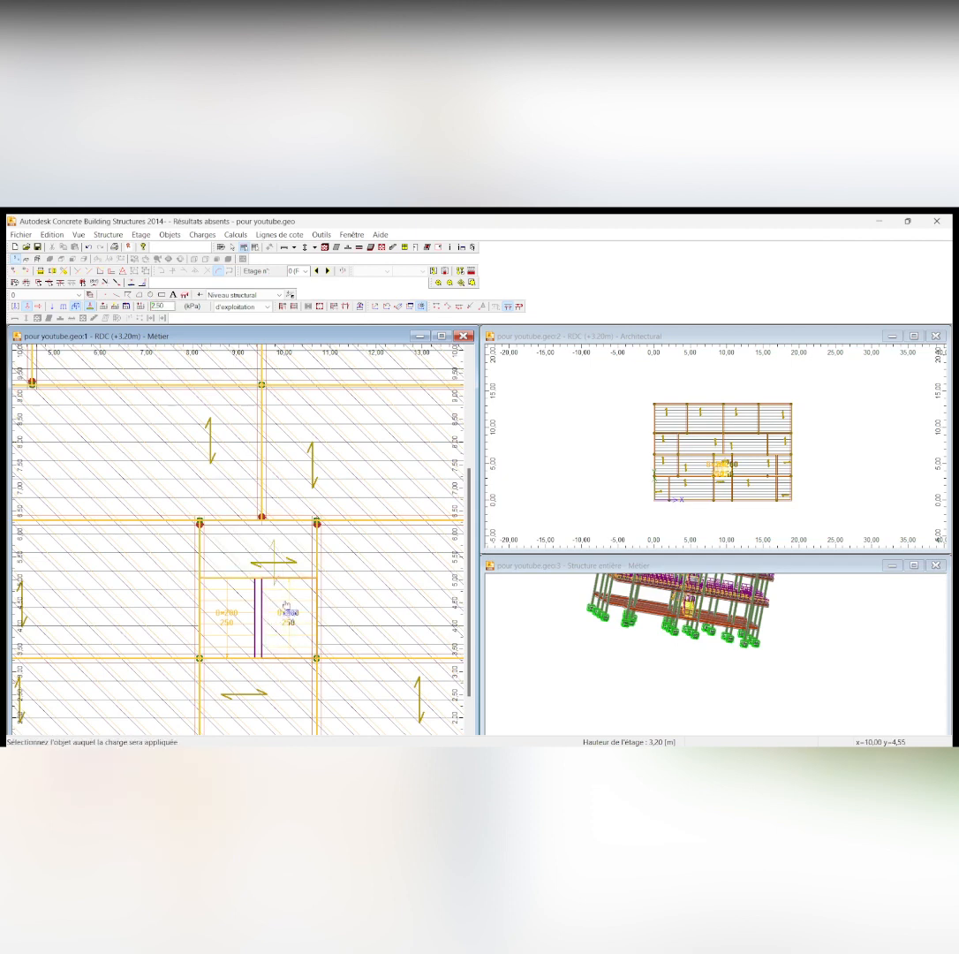
click(234, 611)
click(237, 609)
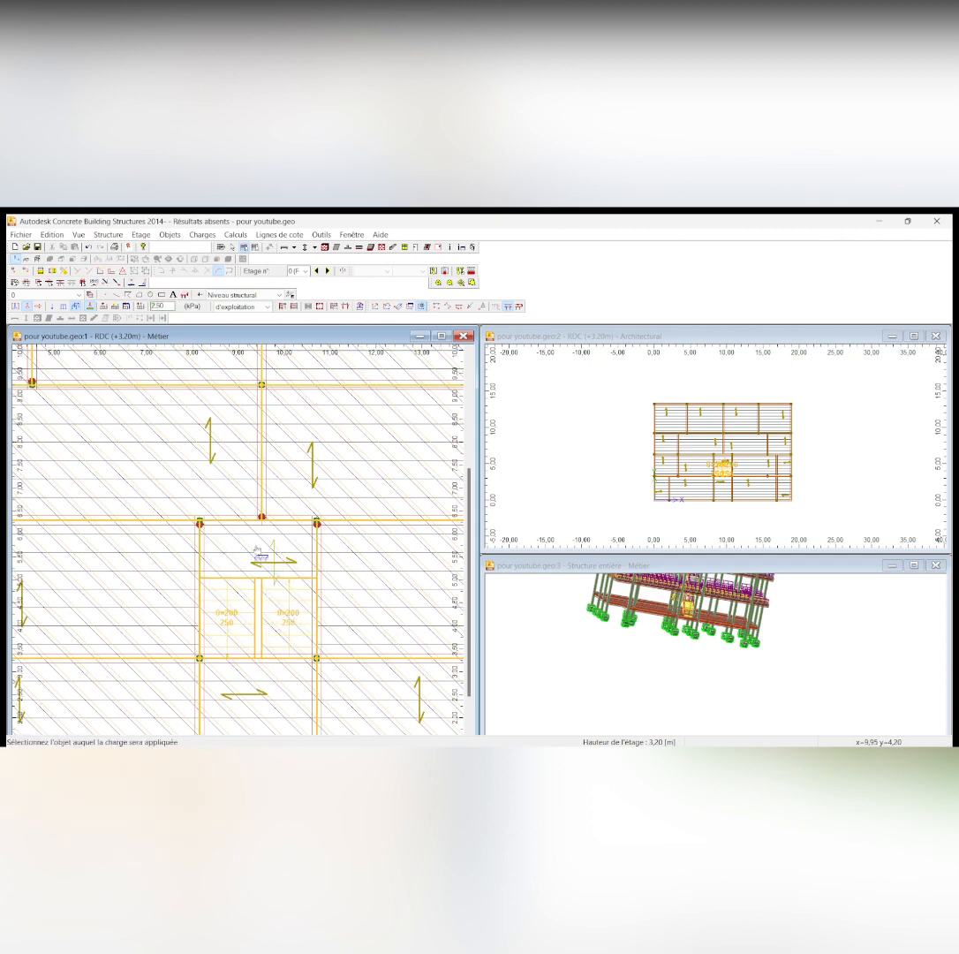
scroll(266, 535, down, 3)
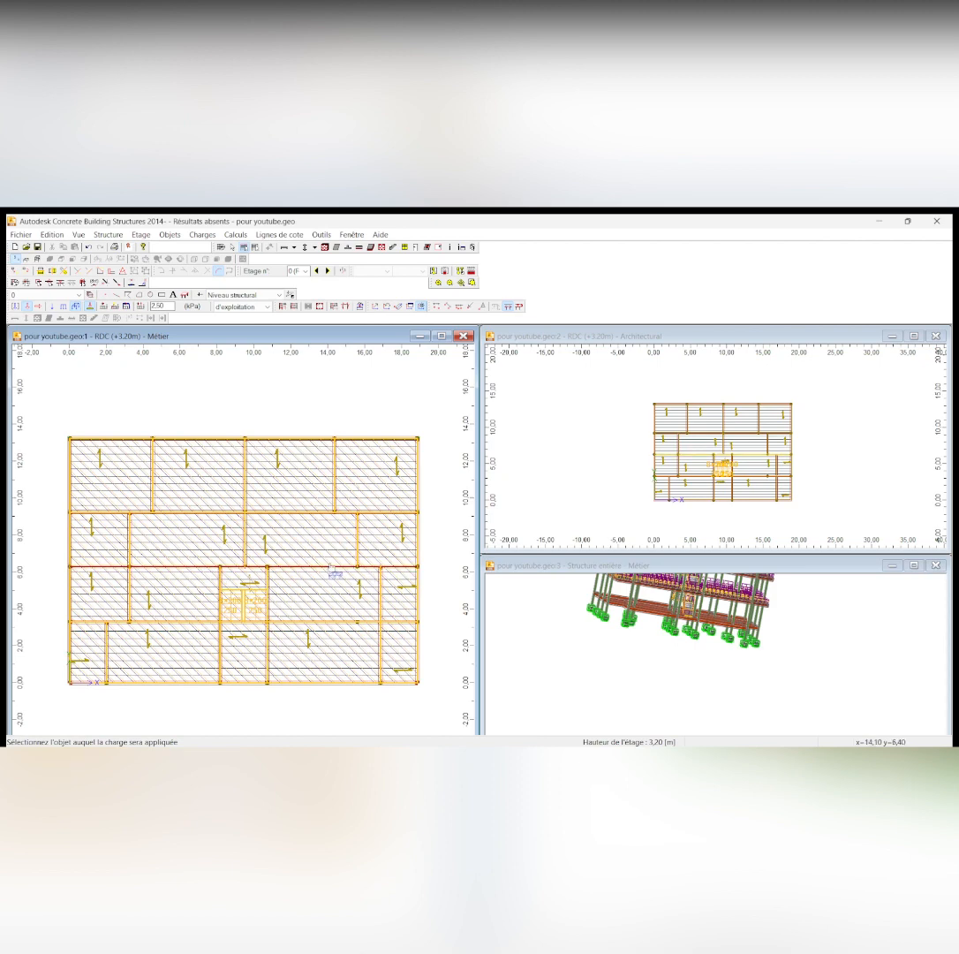
scroll(245, 582, down, 1)
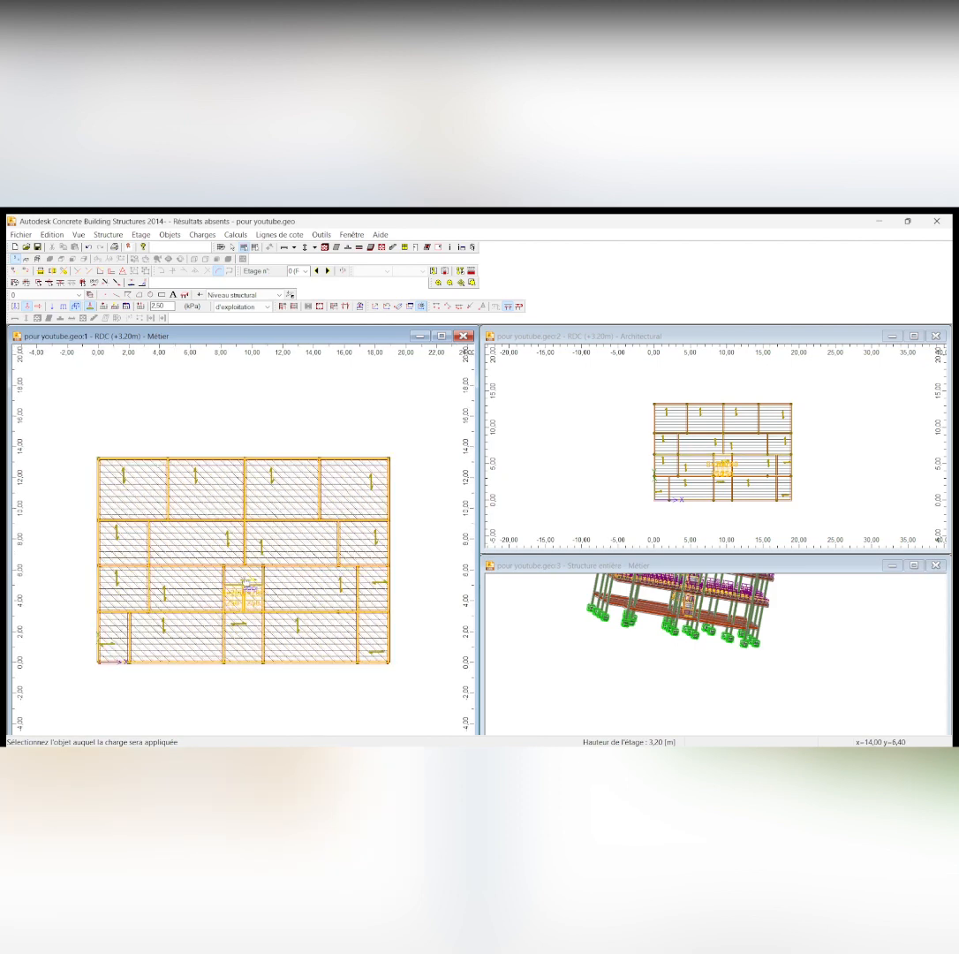
Move up to the +6.40 m storey and apply the 2.50 kPa live load to its stair landing and both flights
click(327, 271)
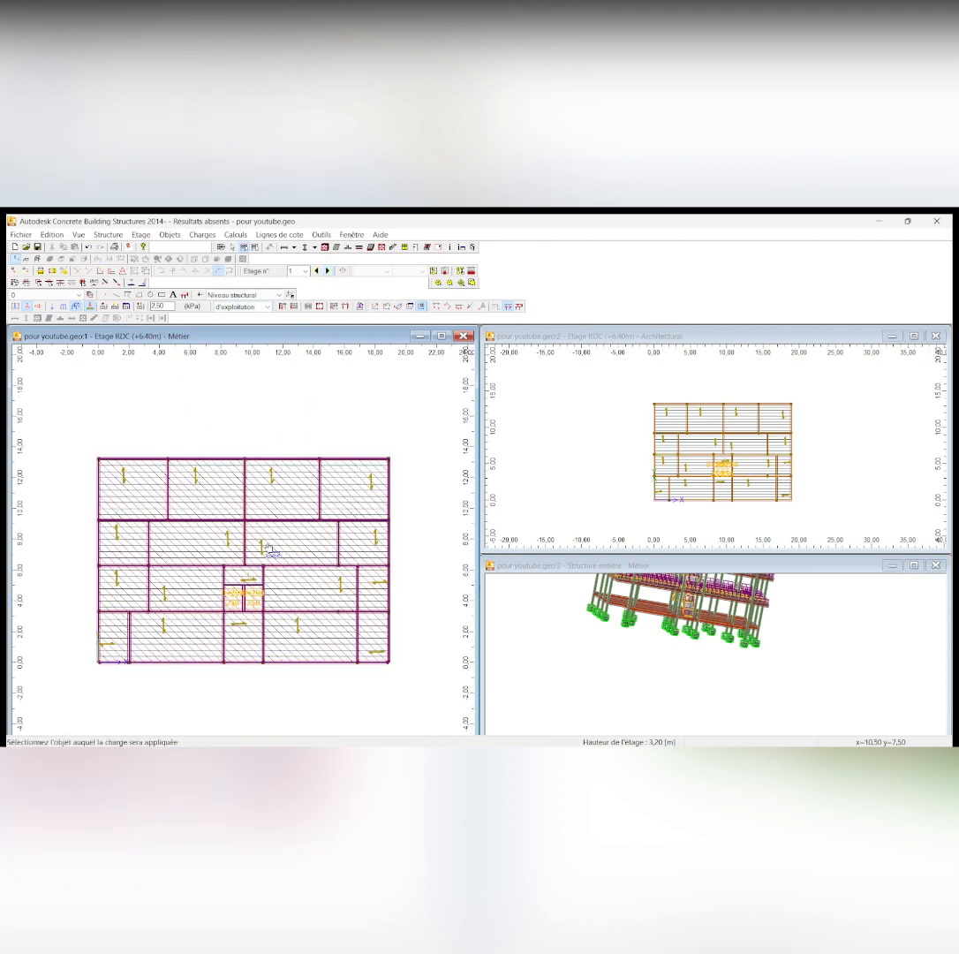
scroll(247, 570, up, 2)
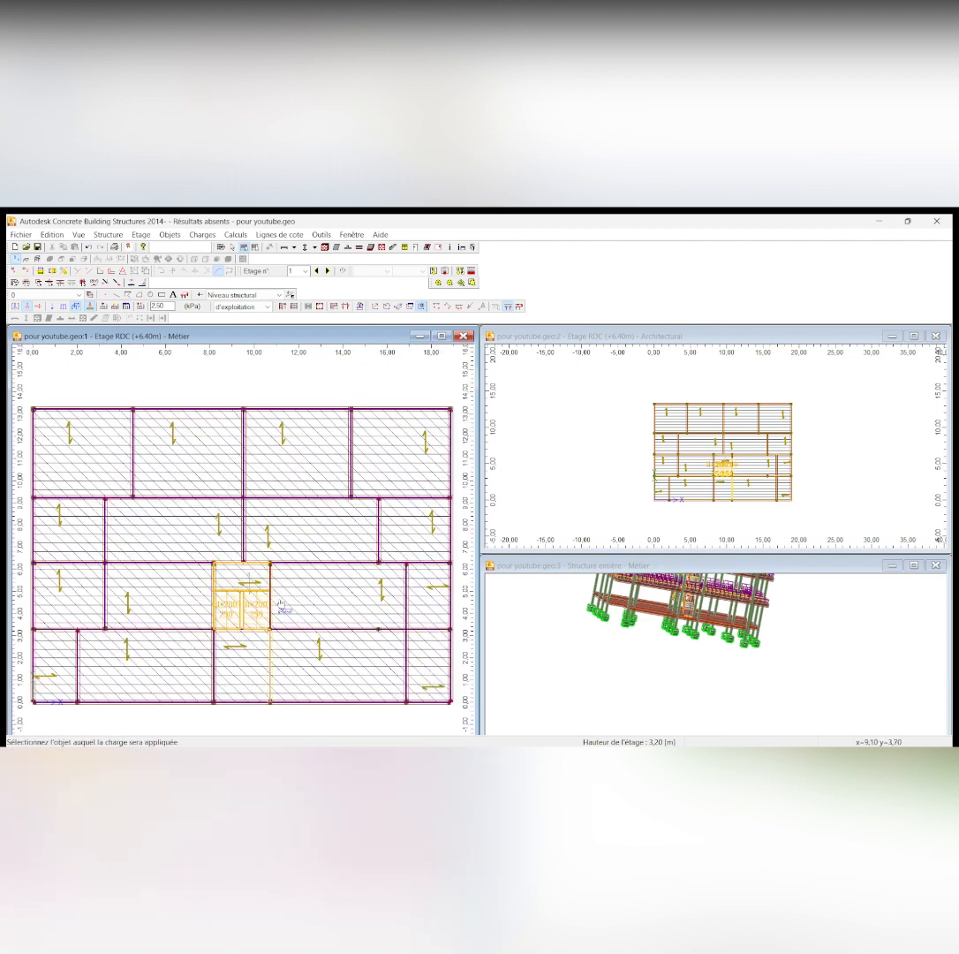
scroll(253, 615, down, 1)
Set the live load to 1.50 kPa and apply it to the +6.40 m slabs outside the stairwell
scroll(95, 637, down, 1)
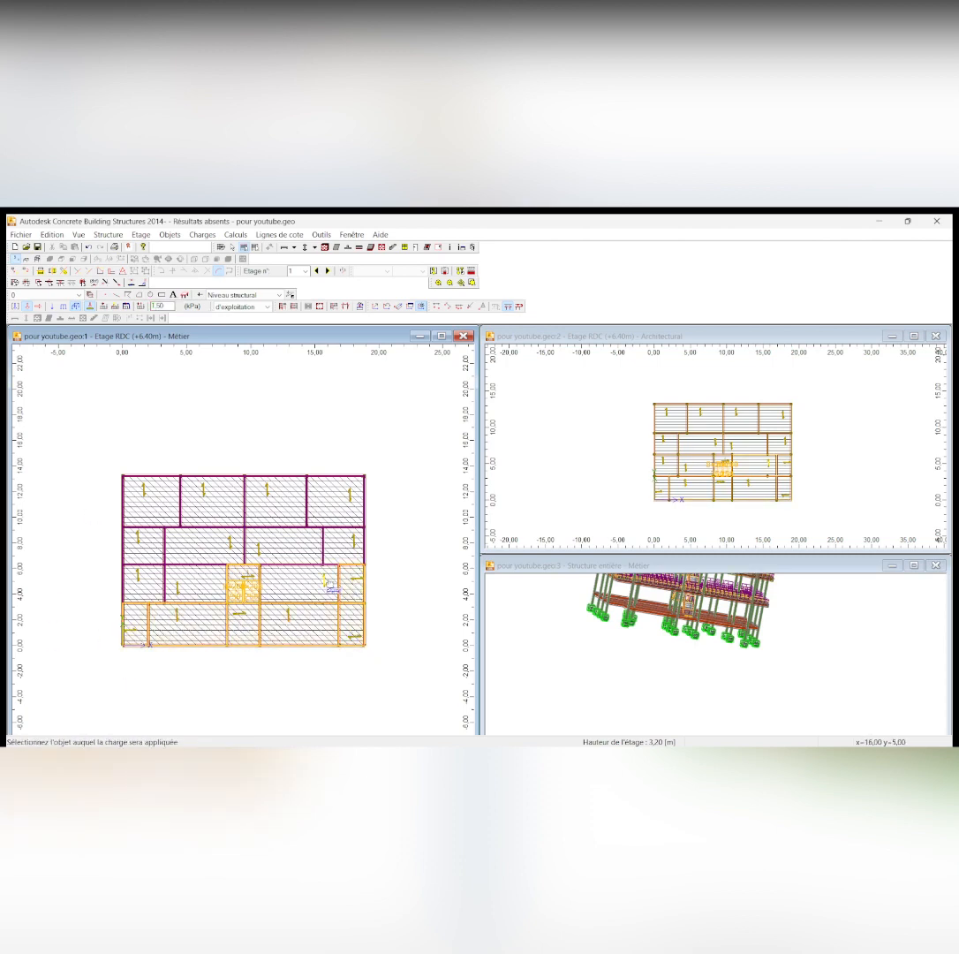
click(260, 554)
click(353, 551)
click(351, 500)
click(265, 491)
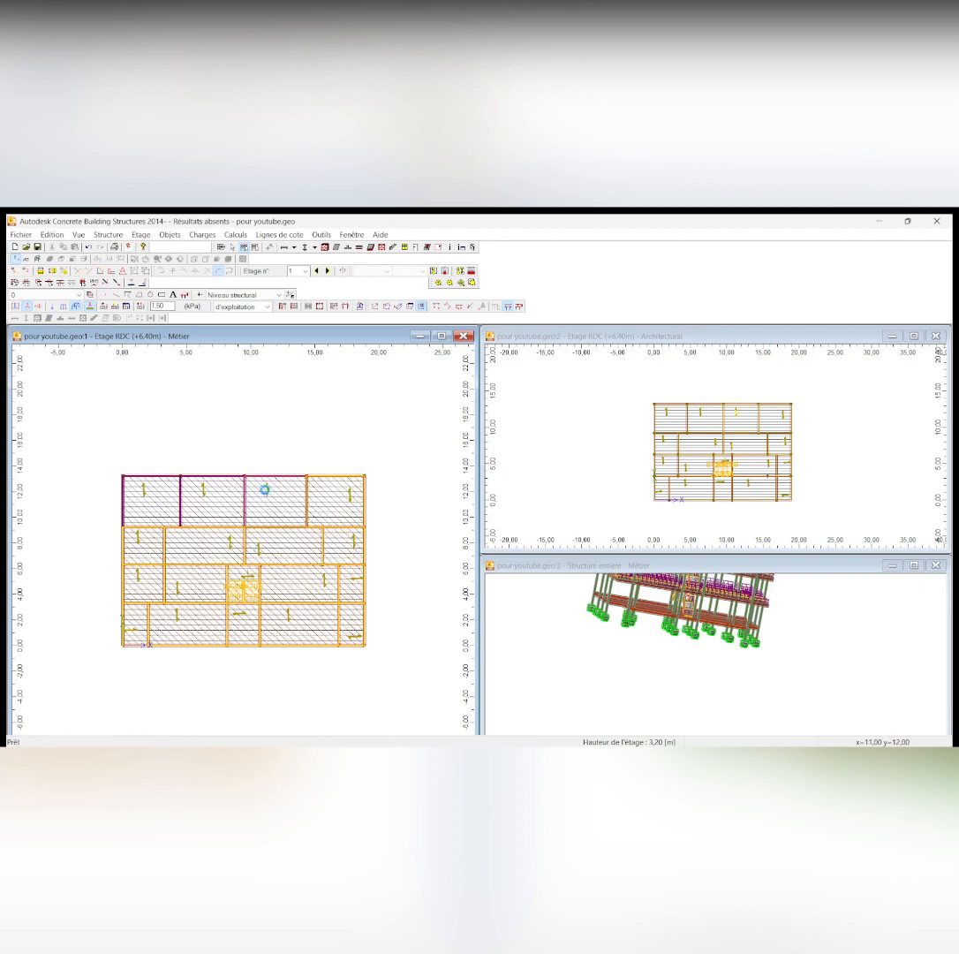
click(204, 494)
click(154, 501)
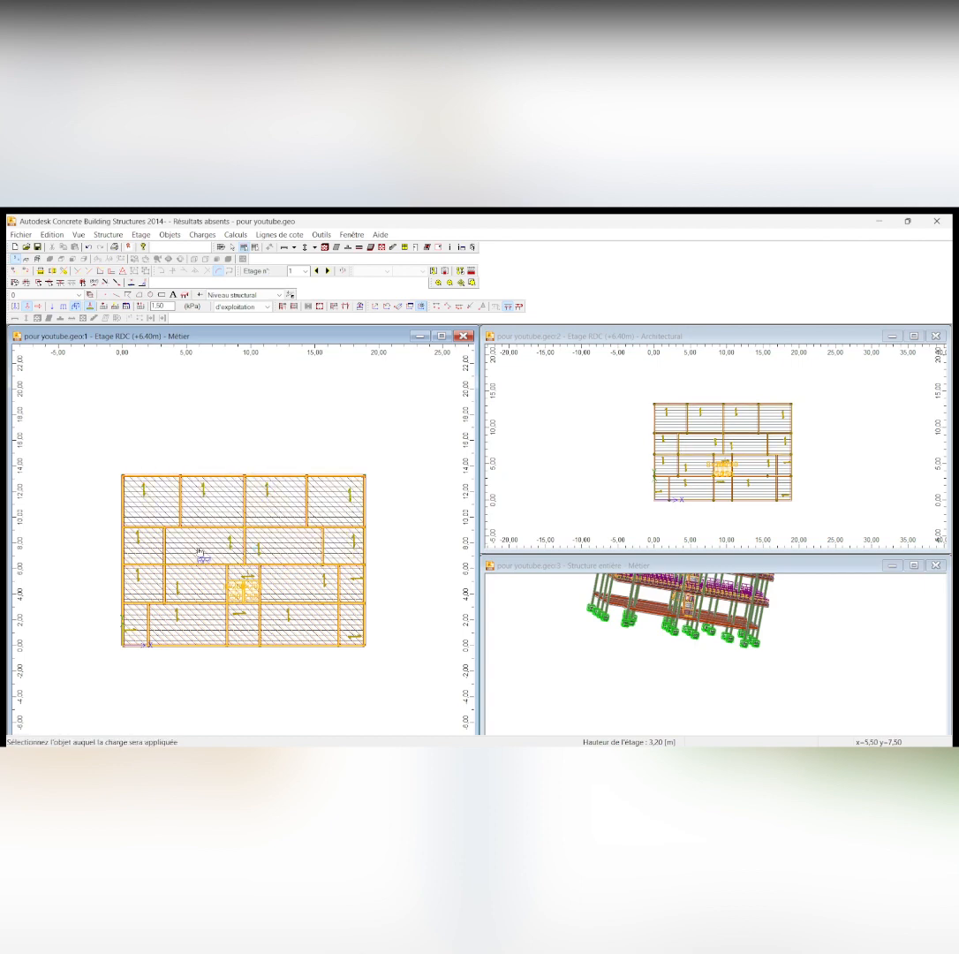
Move up to the +9.60 m storey and apply the 1.50 kPa live load to the slabs in the two uppermost rows
click(328, 271)
click(146, 491)
click(207, 496)
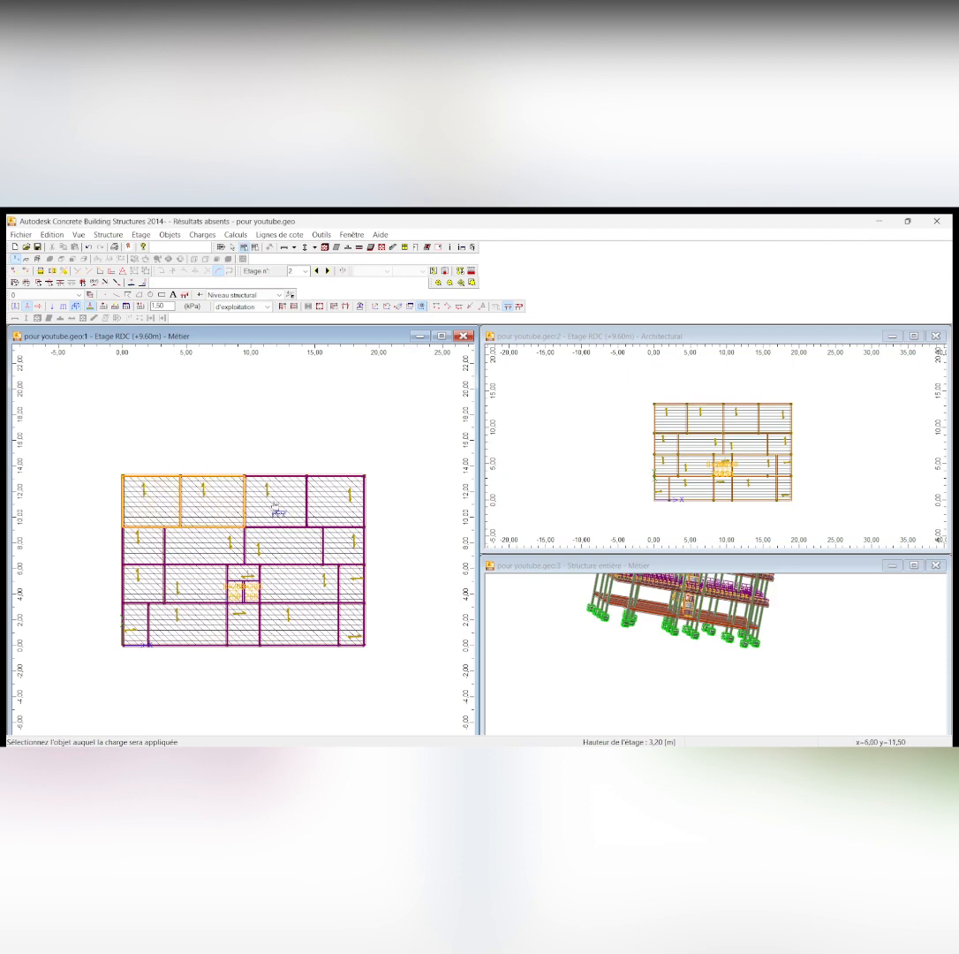
click(265, 493)
click(336, 496)
click(346, 543)
click(282, 546)
click(229, 543)
click(141, 551)
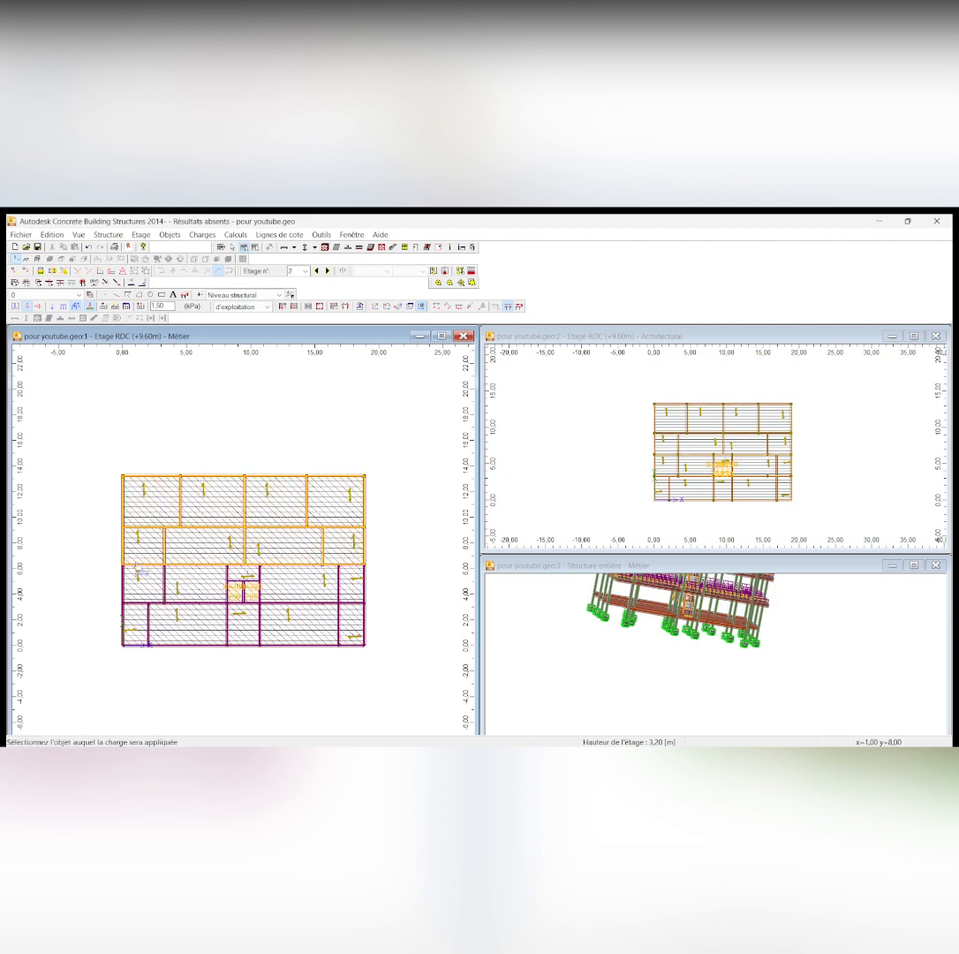
Apply the 1.50 kPa live load to the +9.60 m slabs in the two lower rows, corner balconies included, leaving out the stairwell
click(137, 583)
click(177, 587)
click(137, 630)
click(185, 624)
click(252, 618)
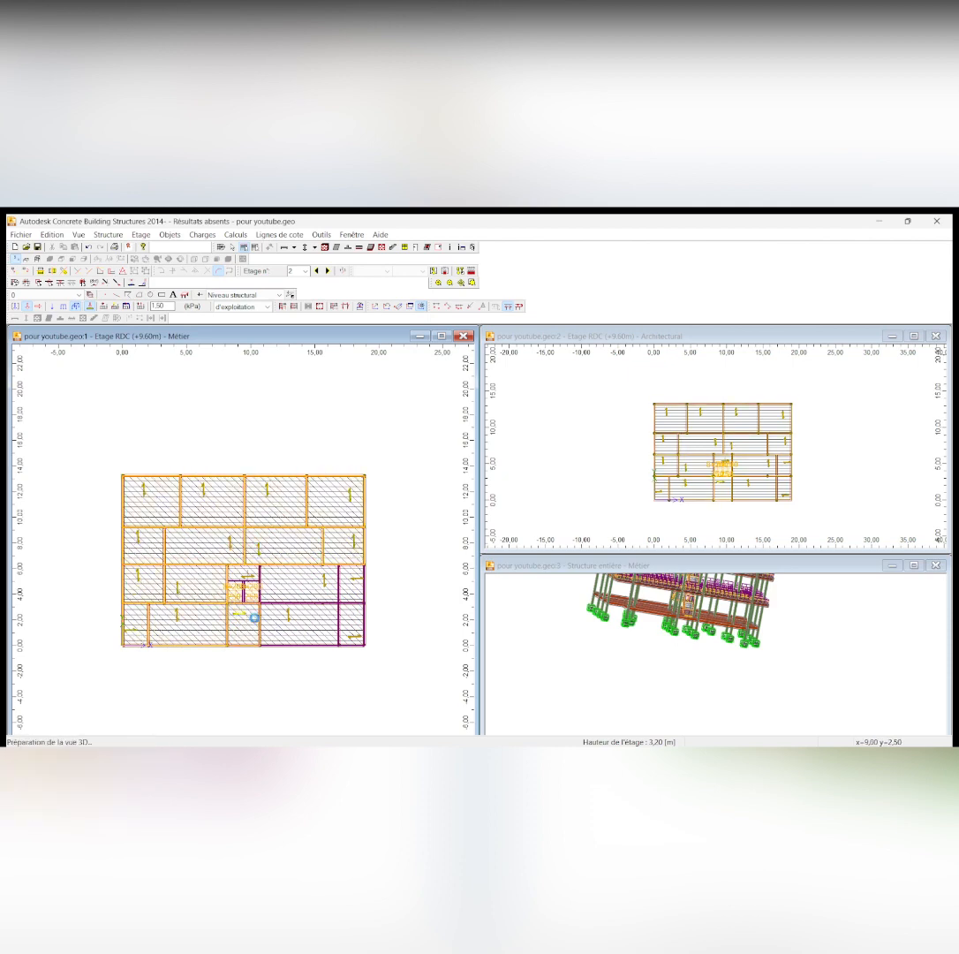
click(288, 622)
click(323, 593)
click(352, 578)
click(353, 638)
Apply a live load of 2.50 kPa to the stair landing and both flights of the +9.60 m storey
scroll(247, 575, up, 5)
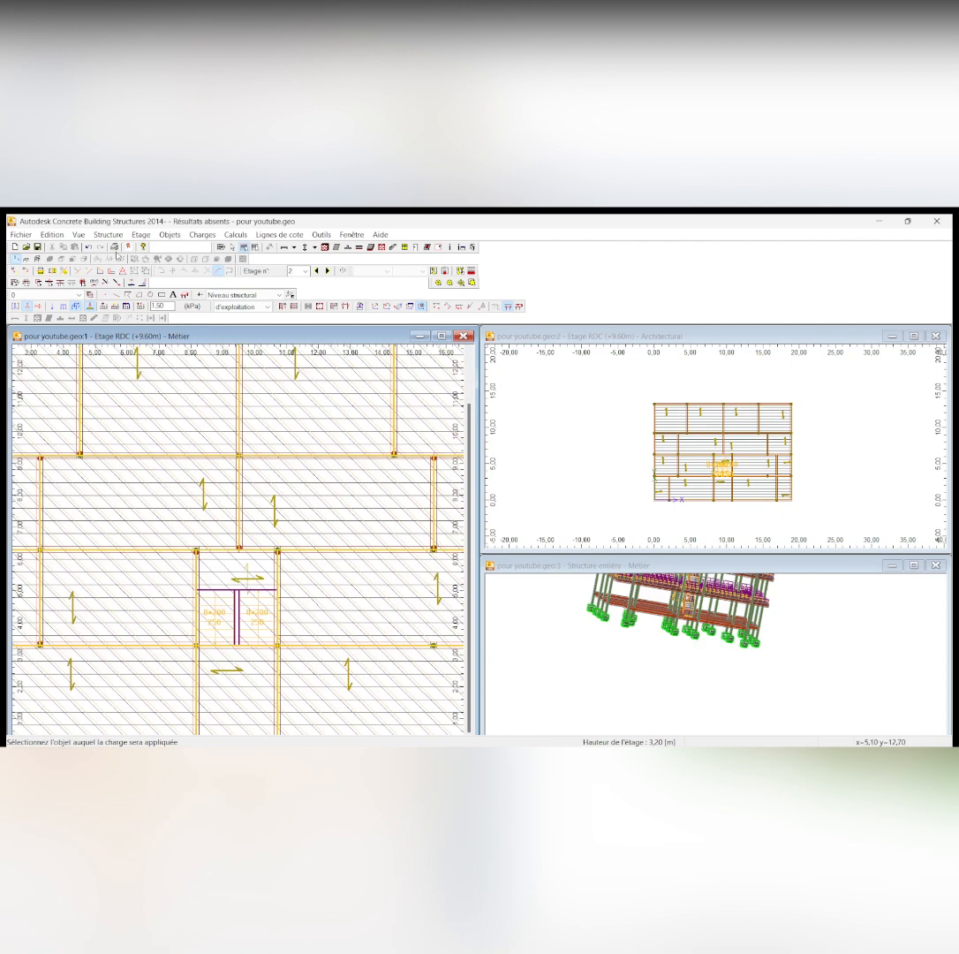
click(171, 307)
key(BackSpace)
key(BackSpace)
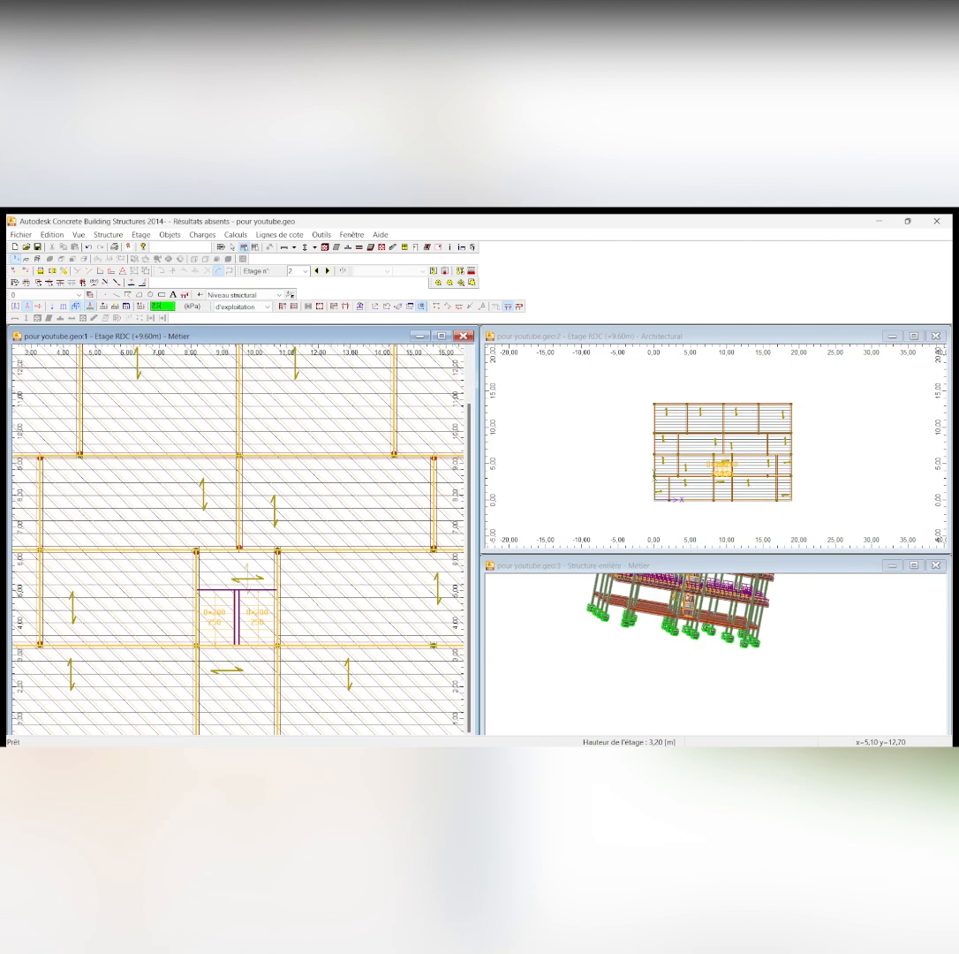
click(247, 579)
click(215, 617)
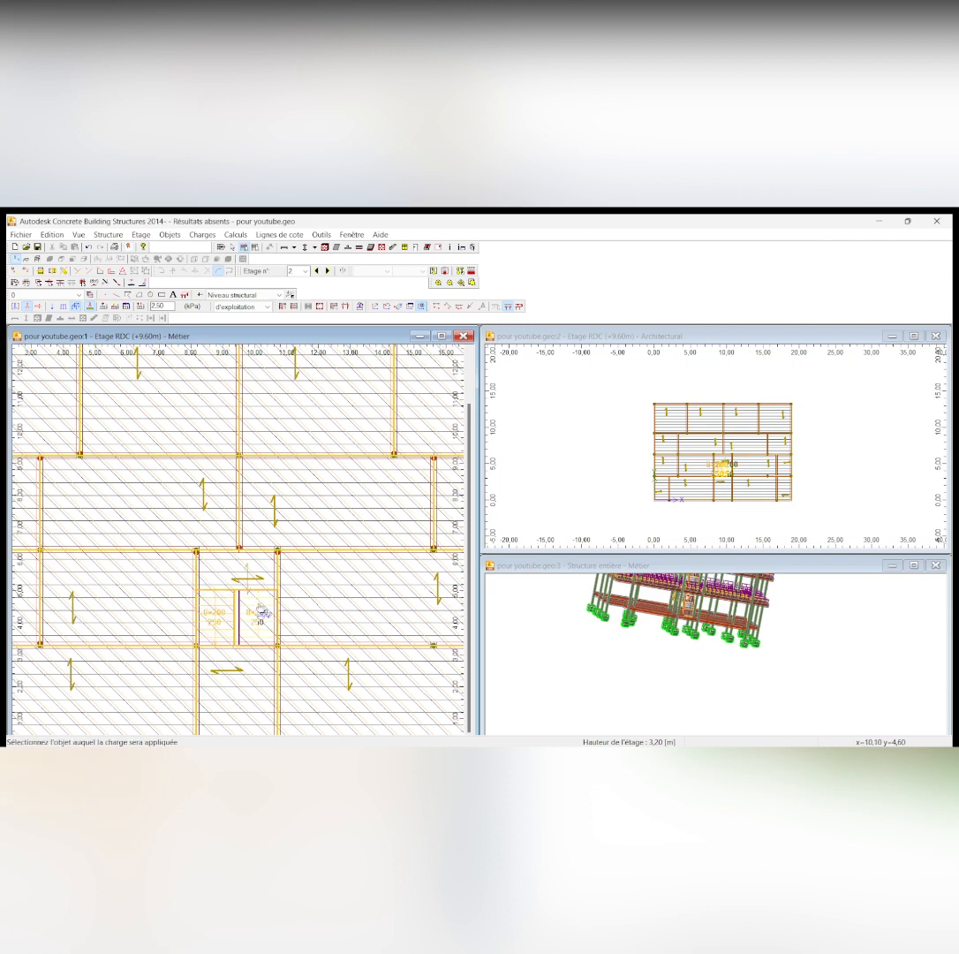
click(262, 610)
scroll(263, 607, down, 5)
Move up to the plan of the +12.80 m storey
click(328, 272)
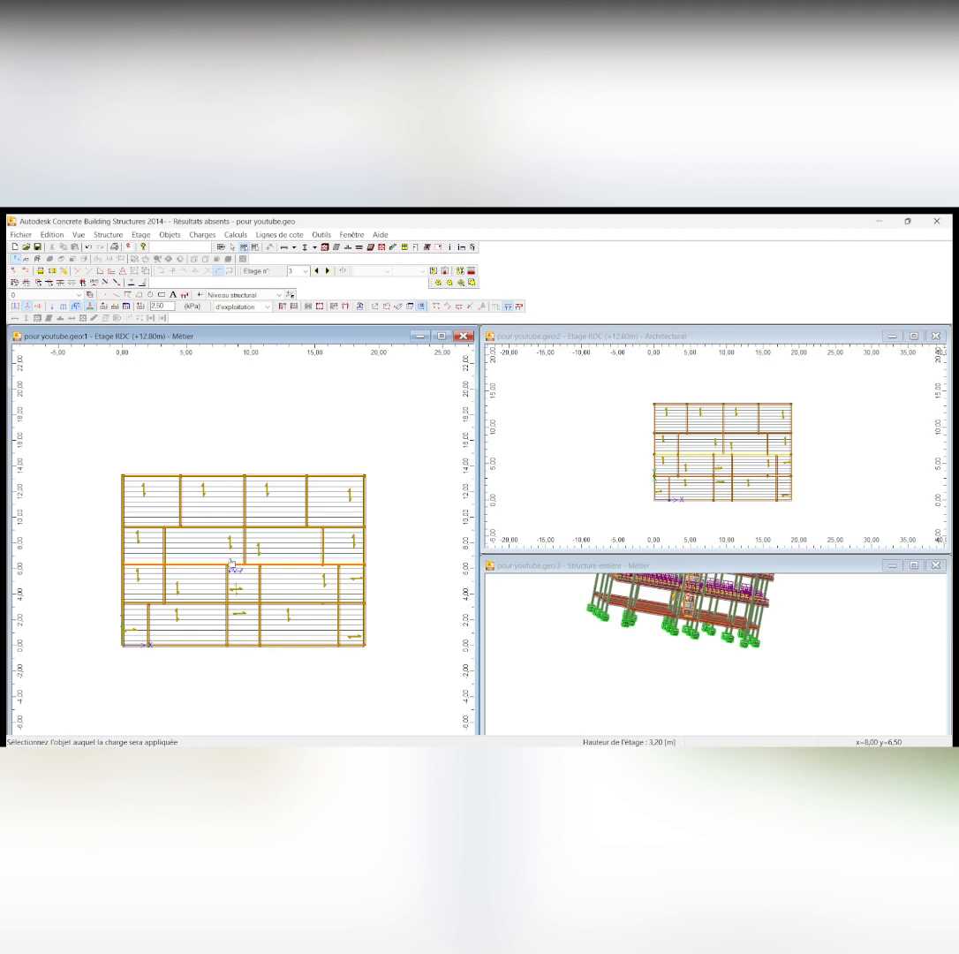
scroll(236, 512, up, 1)
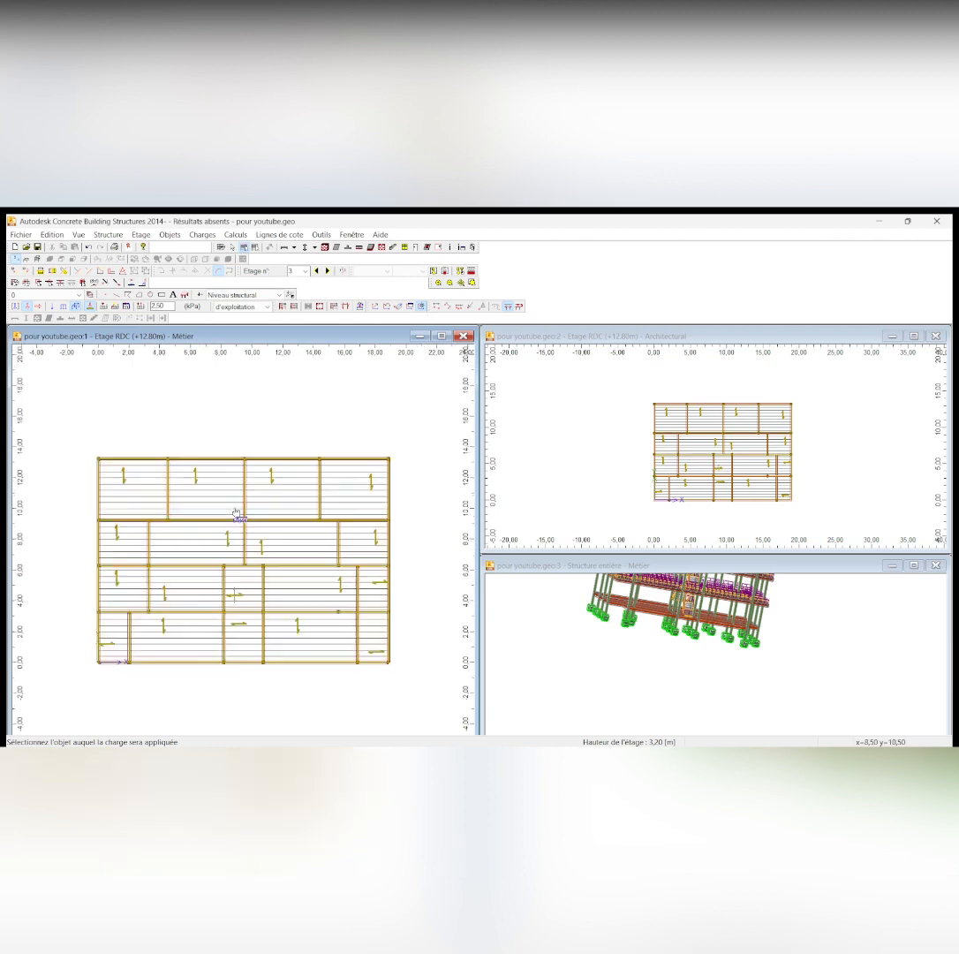
scroll(236, 512, down, 2)
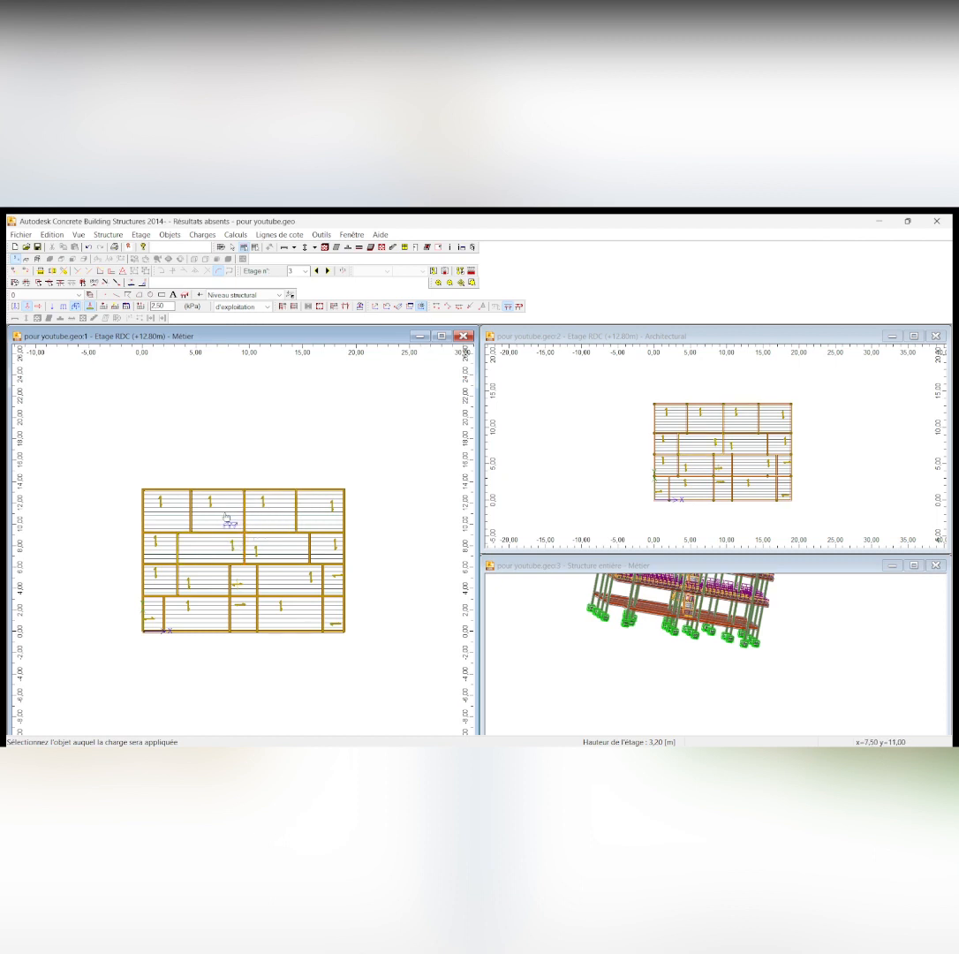
scroll(224, 518, up, 1)
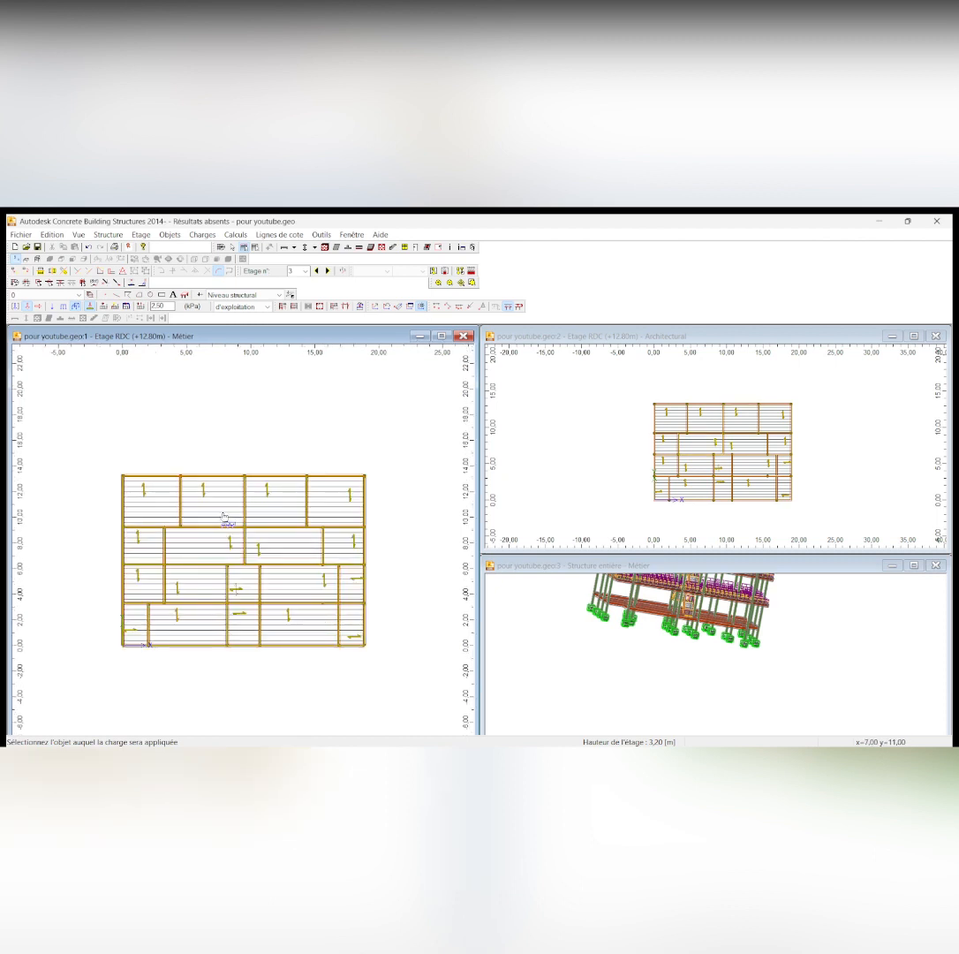
Switch to charges.docx in Word and look up the live load for the timber roof frame
mouse_move(469, 725)
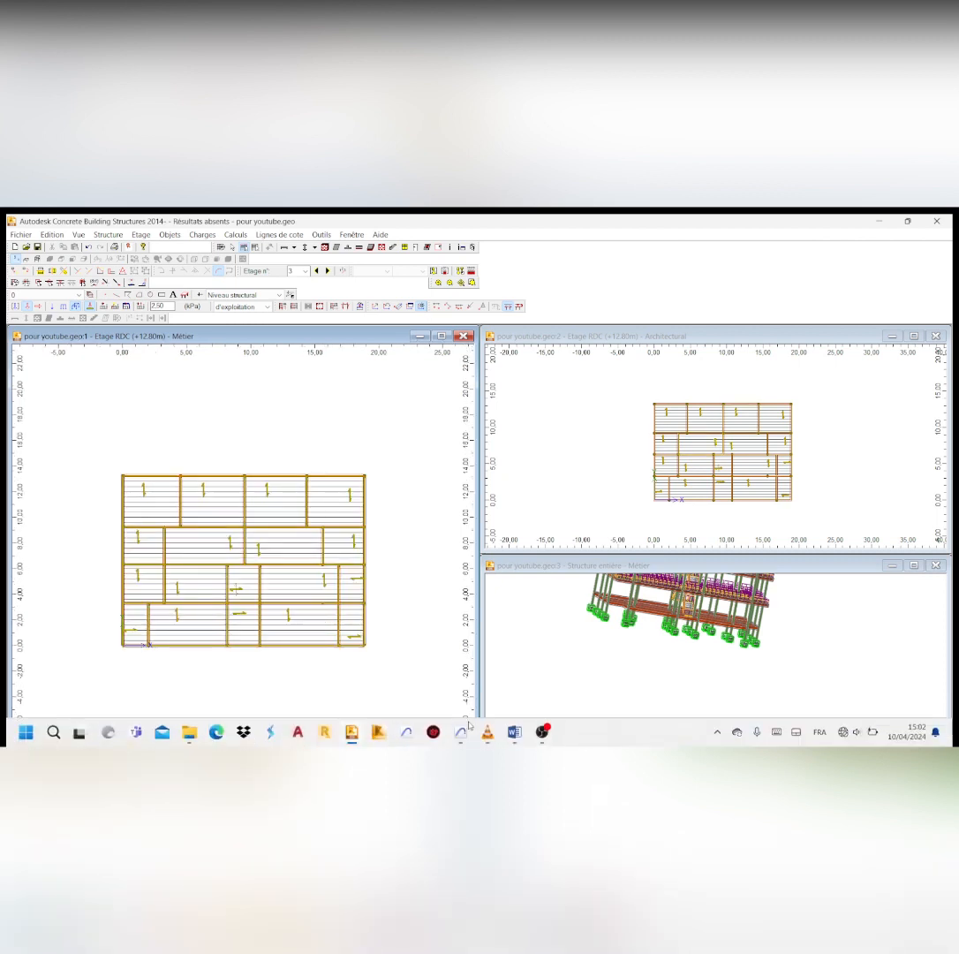
click(515, 732)
scroll(534, 519, down, 5)
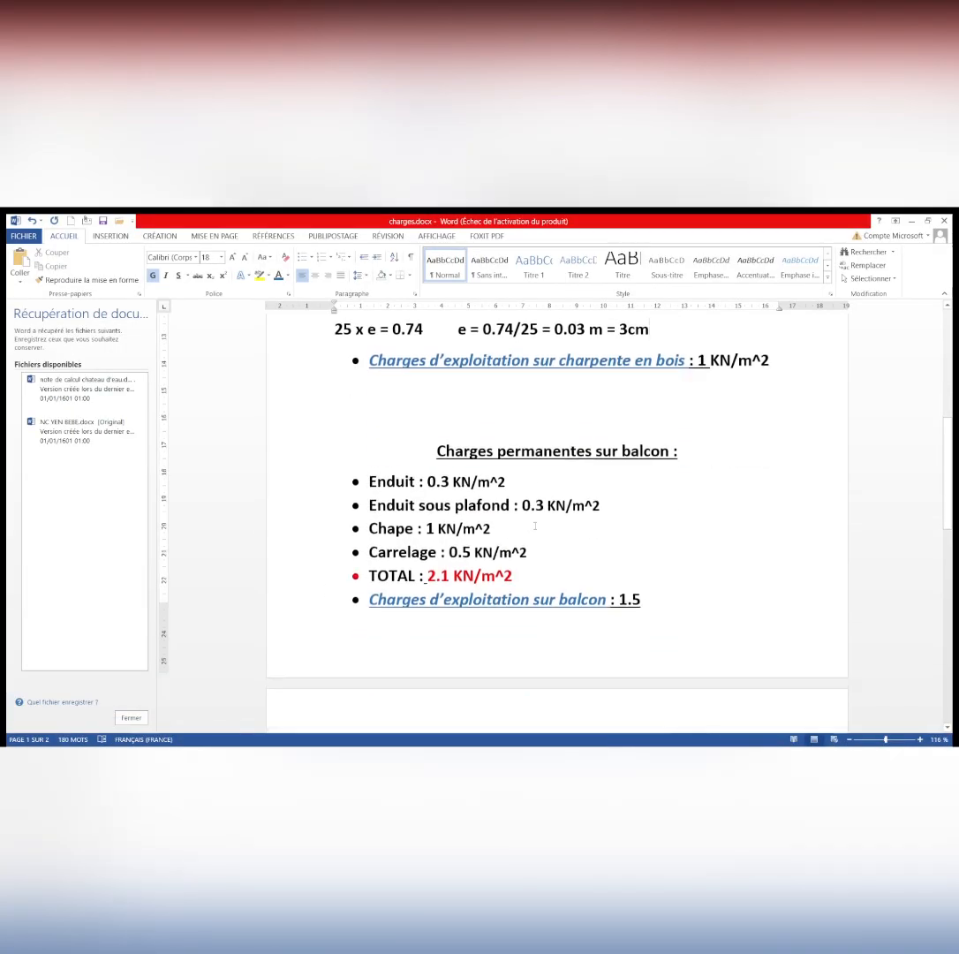
scroll(534, 519, up, 8)
scroll(534, 520, up, 2)
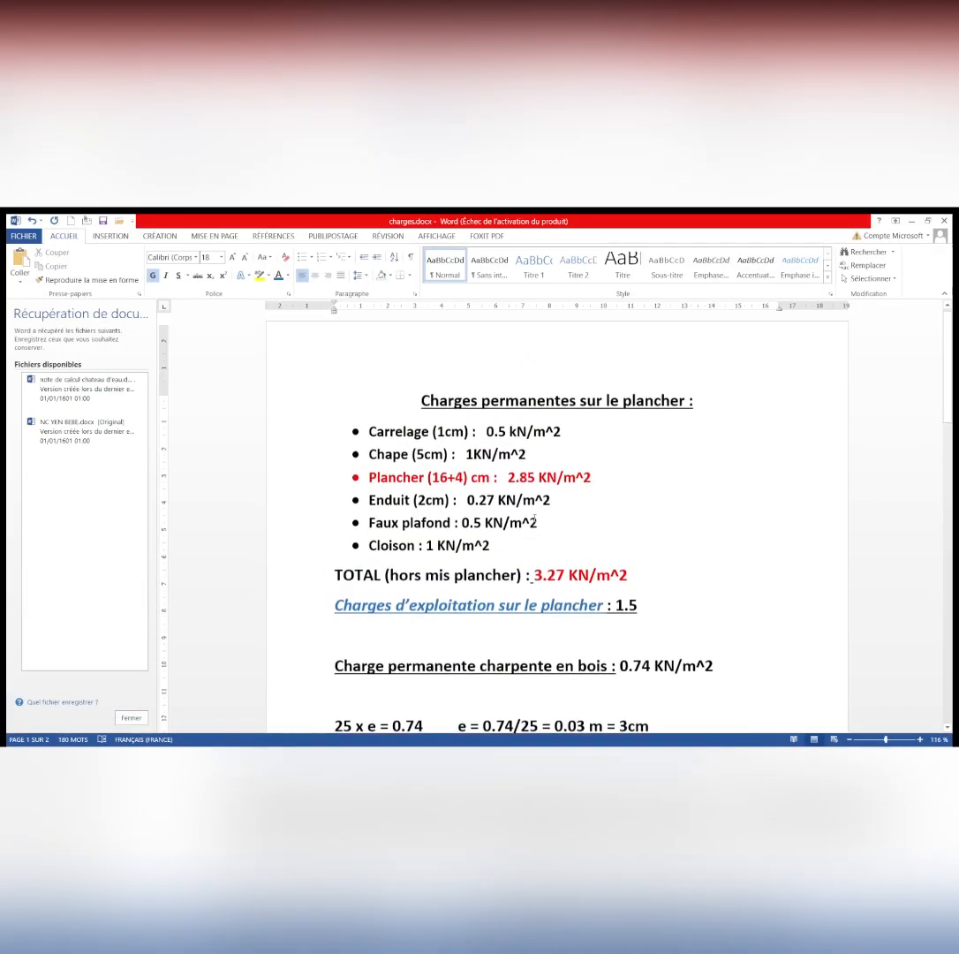
scroll(534, 519, down, 1)
scroll(535, 517, down, 3)
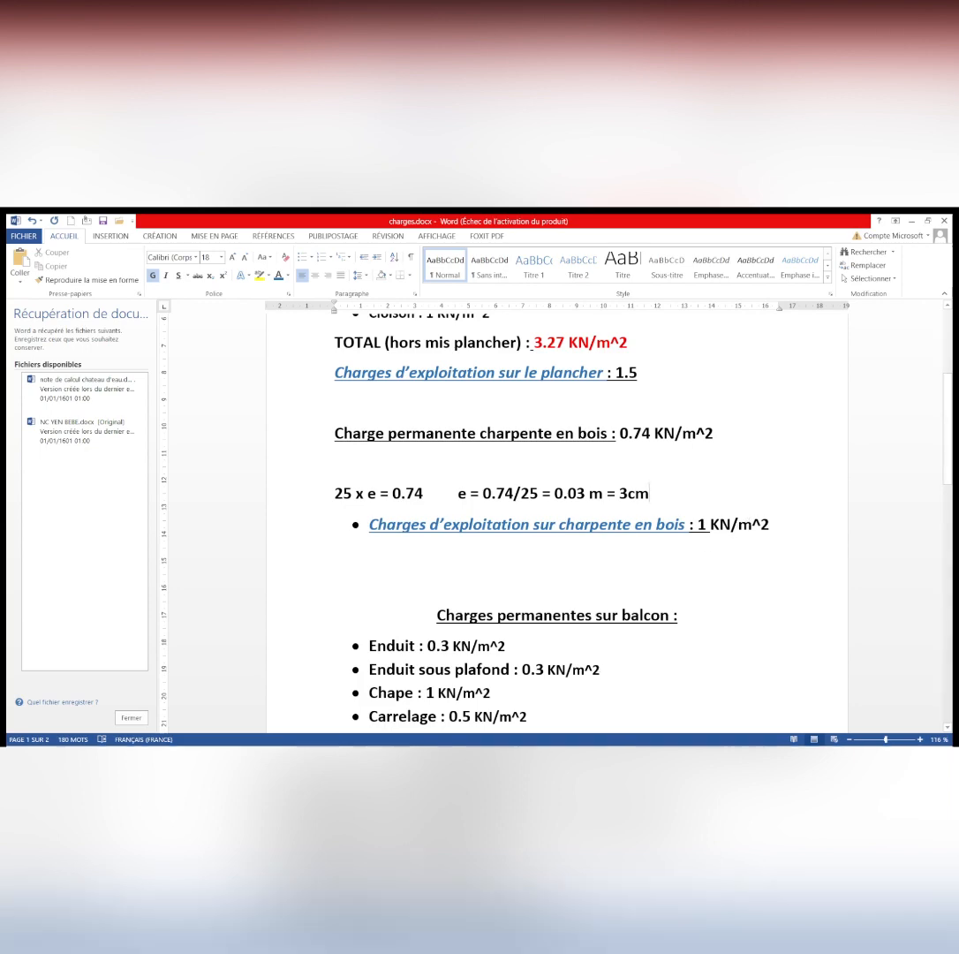
Return to Concrete Building Structures and apply a live load of 1.00 kPa to the uppermost row of slabs on the +12.80 m storey
mouse_move(372, 743)
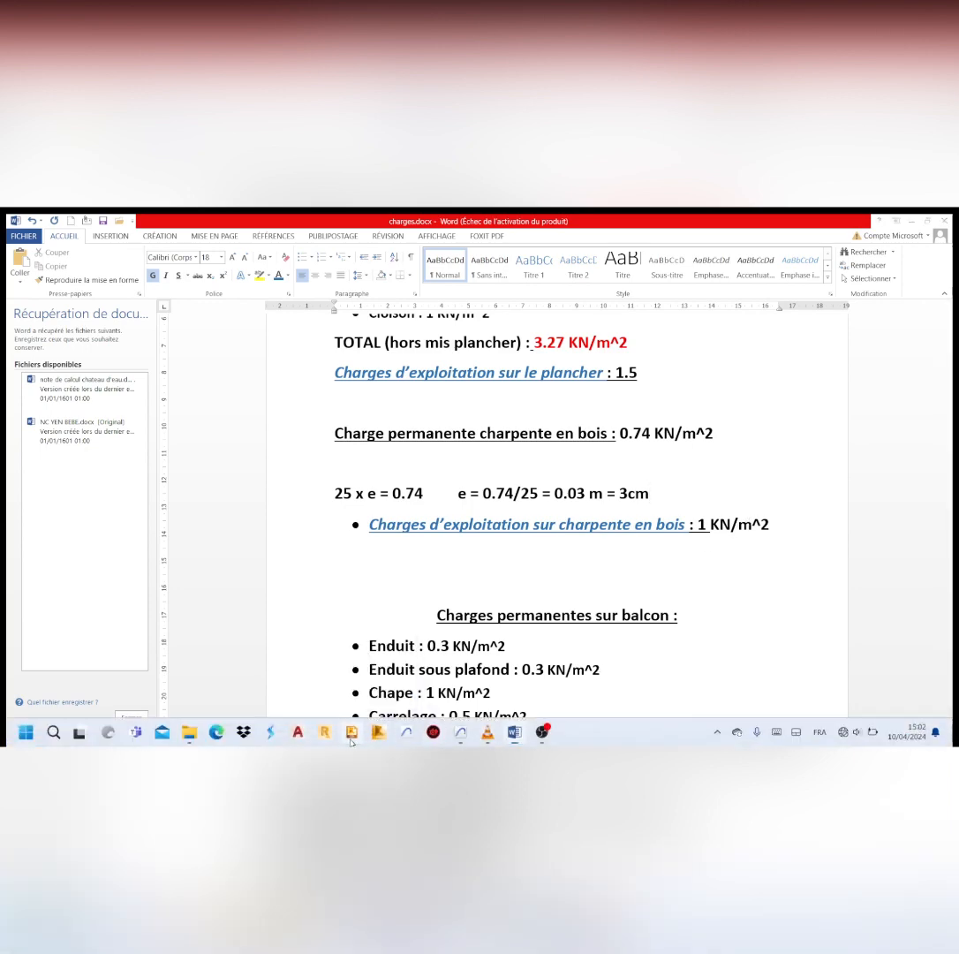
click(377, 733)
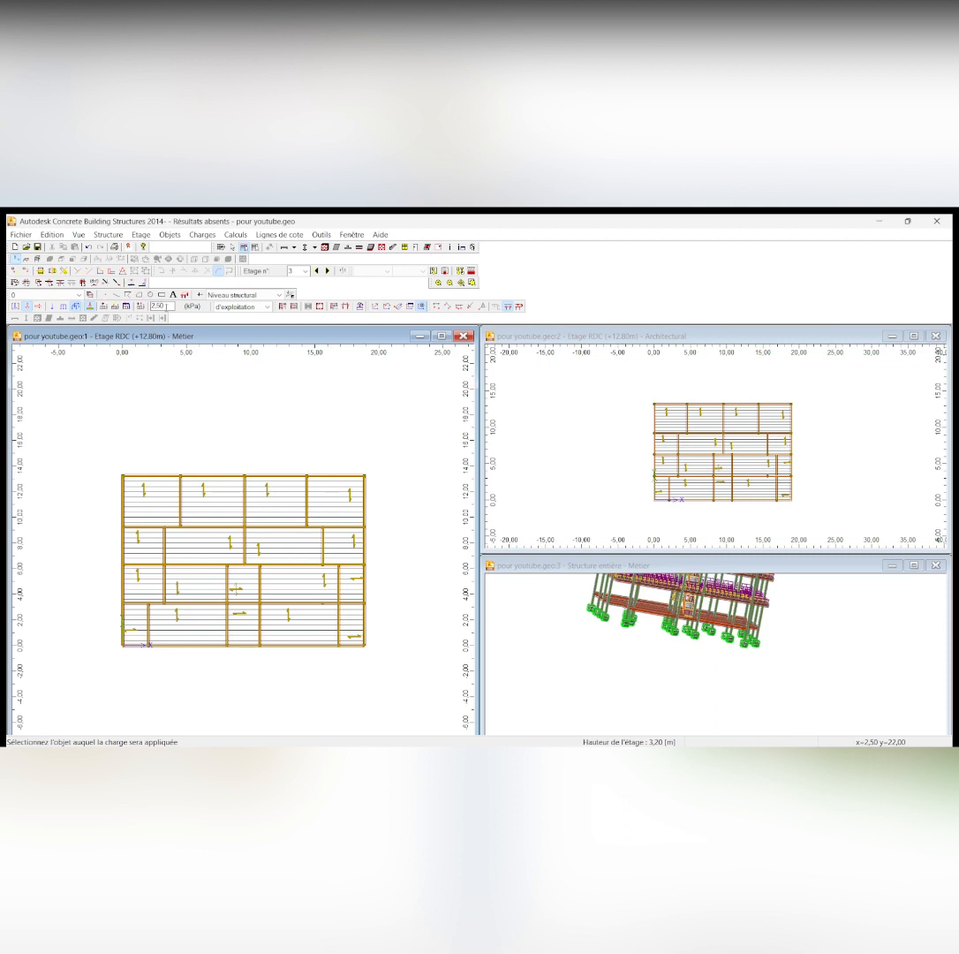
click(162, 305)
key(BackSpace)
key(BackSpace)
click(144, 497)
click(202, 496)
click(265, 496)
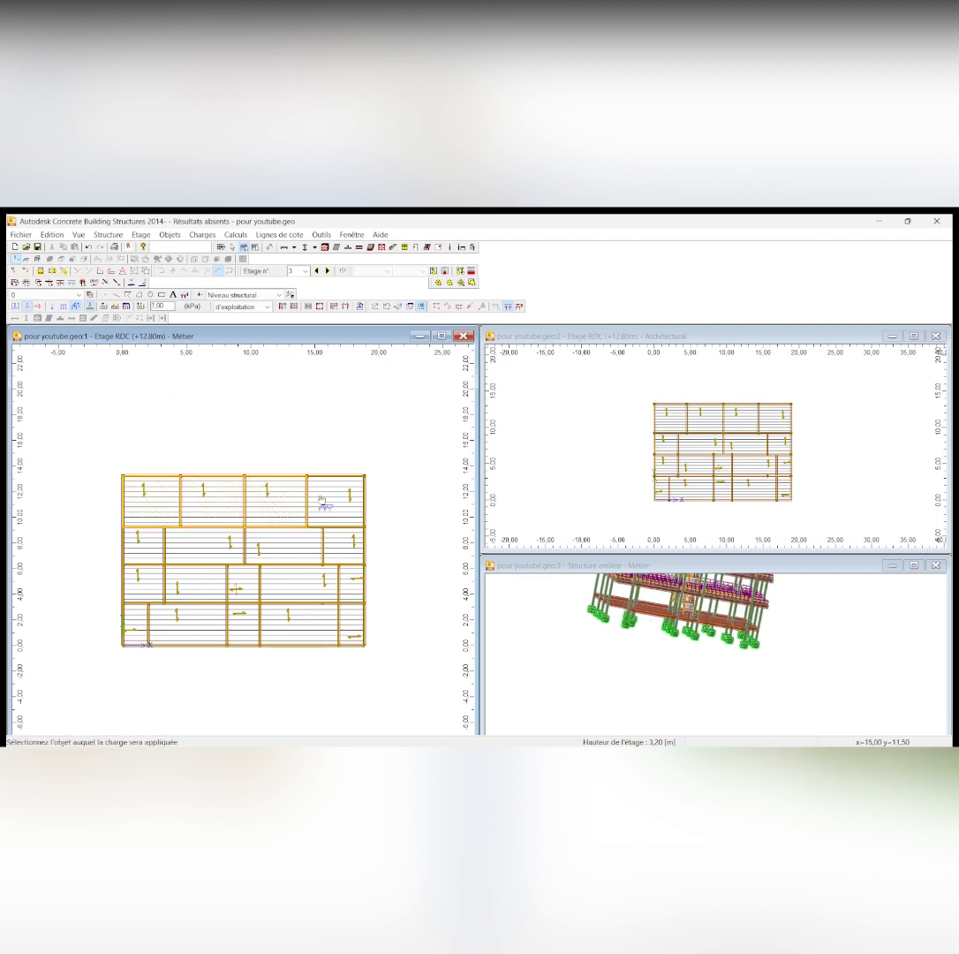
click(319, 497)
Apply the 1.00 kPa live load to the four slabs in the second row of the +12.80 m storey
click(131, 540)
click(207, 548)
click(259, 552)
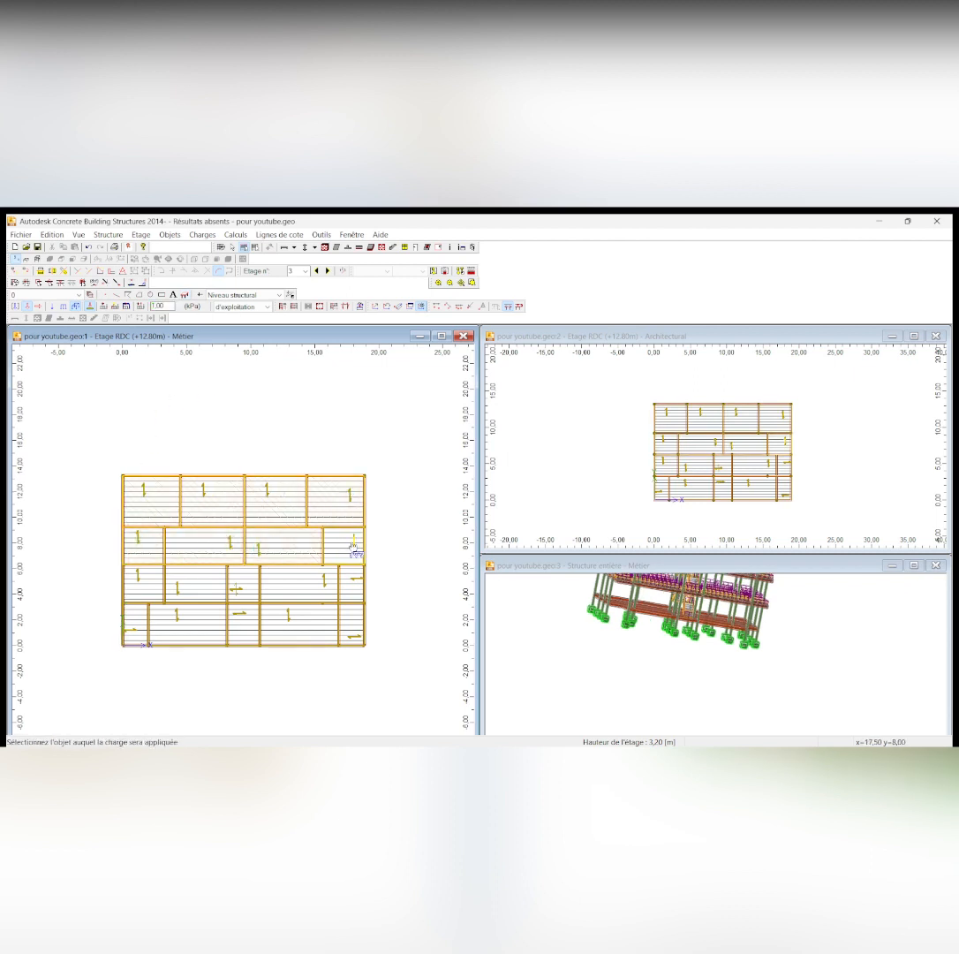
click(355, 552)
Apply the 1.00 kPa live load to the +12.80 m slabs in the third and lowest rows
click(142, 585)
click(184, 589)
click(236, 594)
click(324, 592)
click(352, 593)
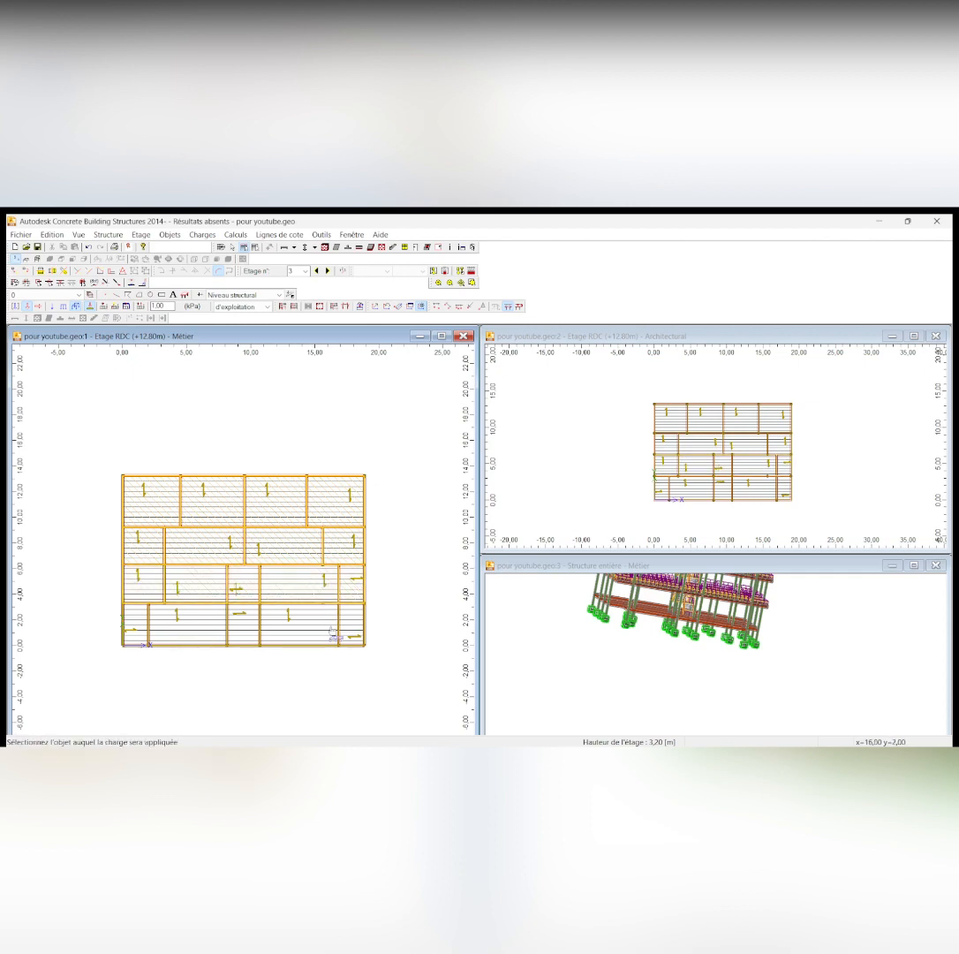
click(347, 632)
click(282, 620)
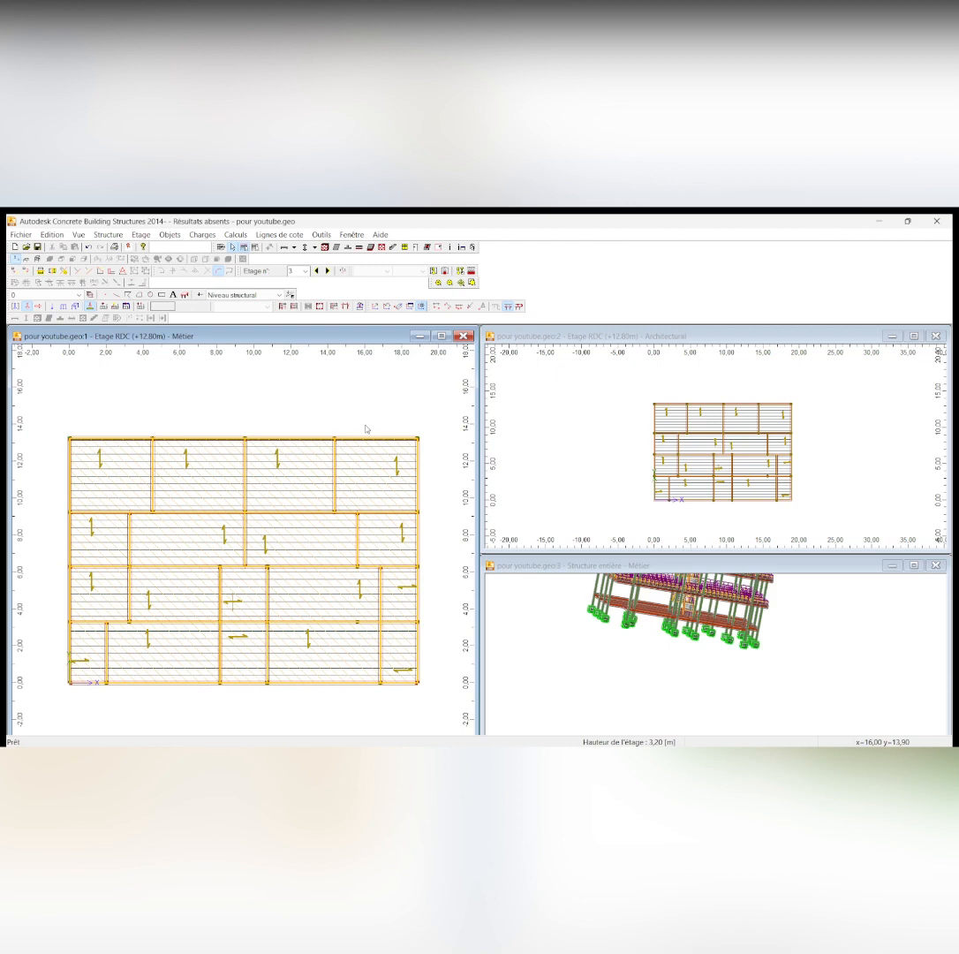
scroll(379, 543, down, 1)
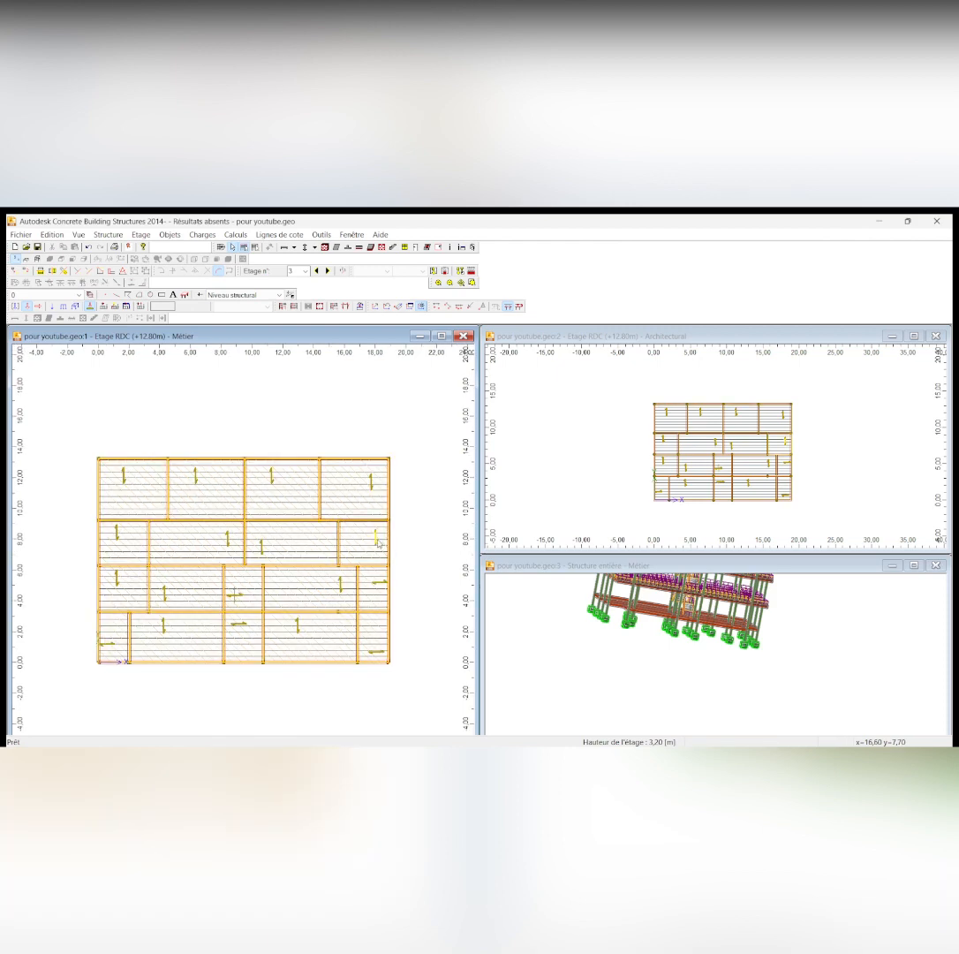
scroll(294, 570, up, 1)
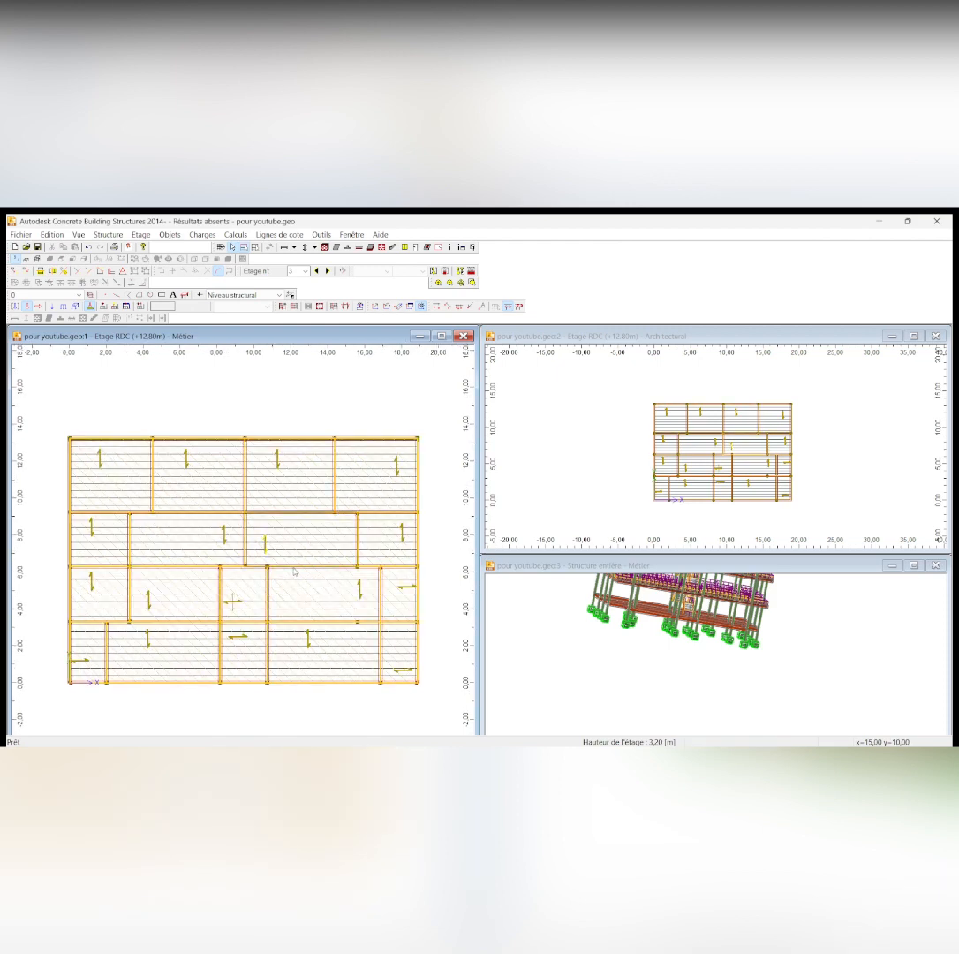
scroll(308, 549, up, 1)
scroll(308, 549, down, 1)
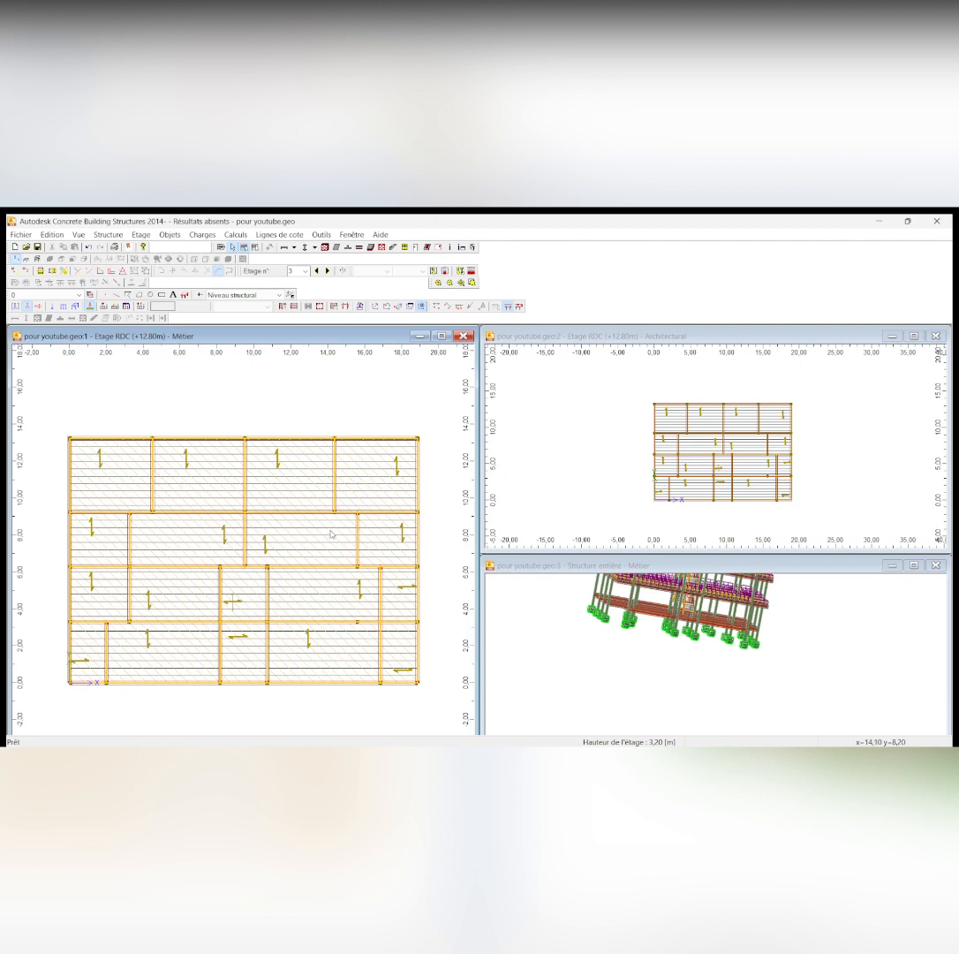
scroll(335, 478, up, 2)
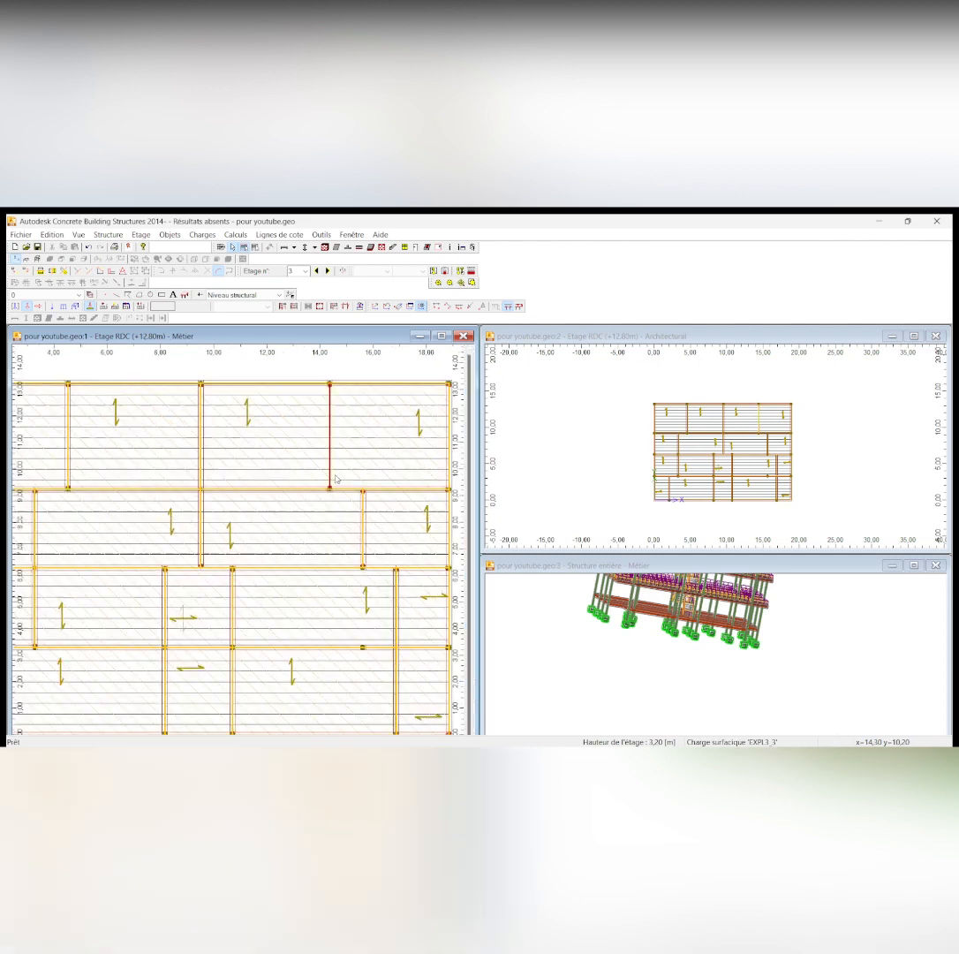
scroll(335, 478, down, 3)
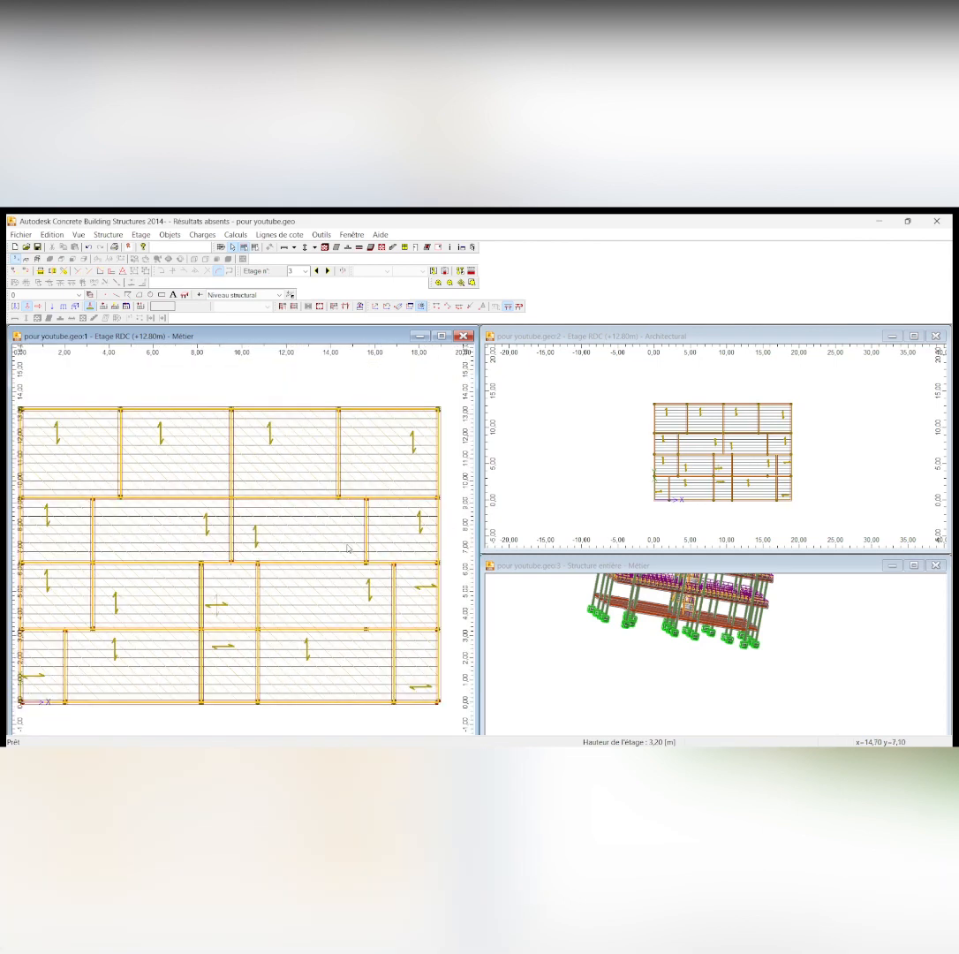
Go down from the +12.80 m storey to the foundation storey at 0.00 m
scroll(348, 548, down, 1)
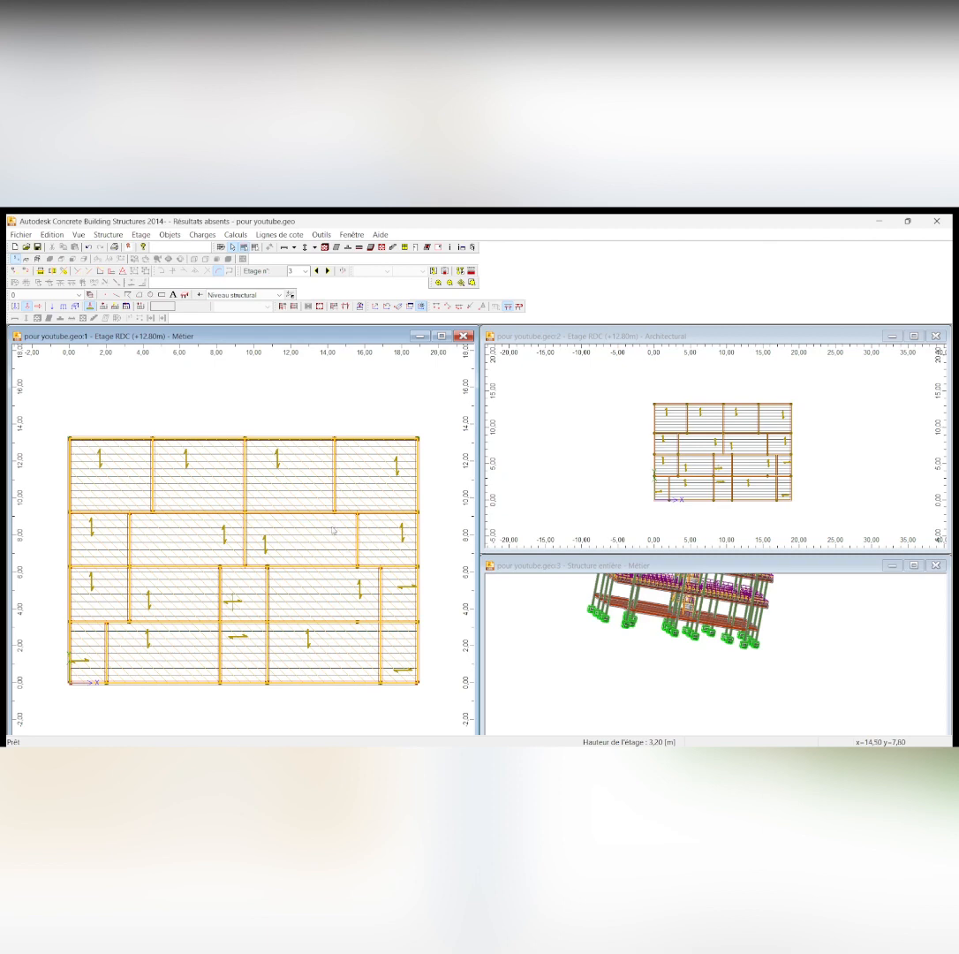
scroll(333, 482, up, 2)
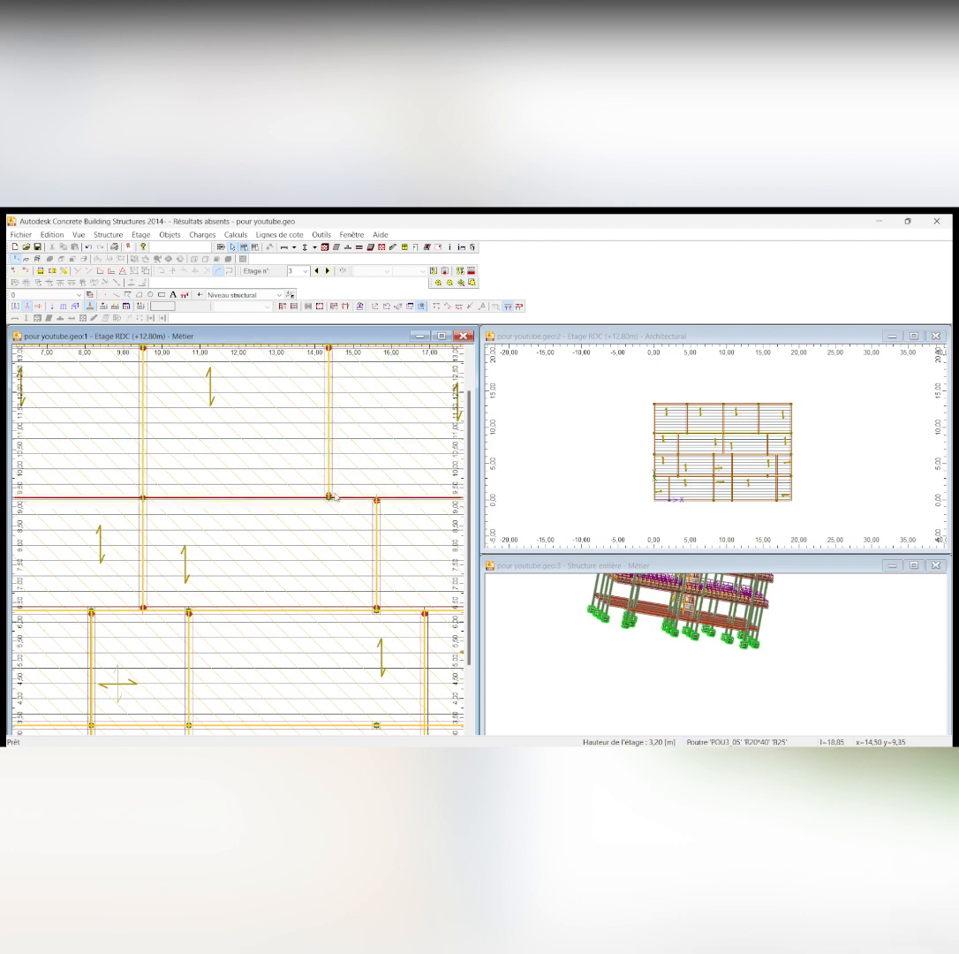
scroll(340, 548, down, 5)
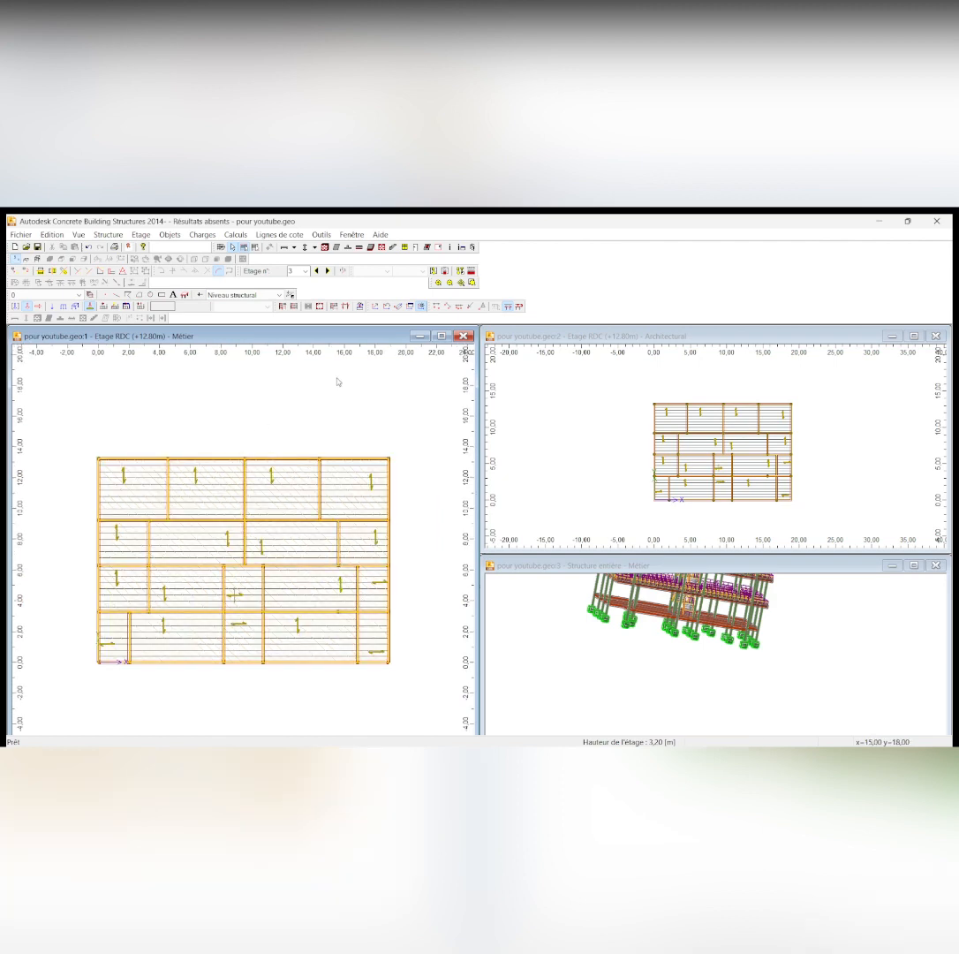
click(315, 271)
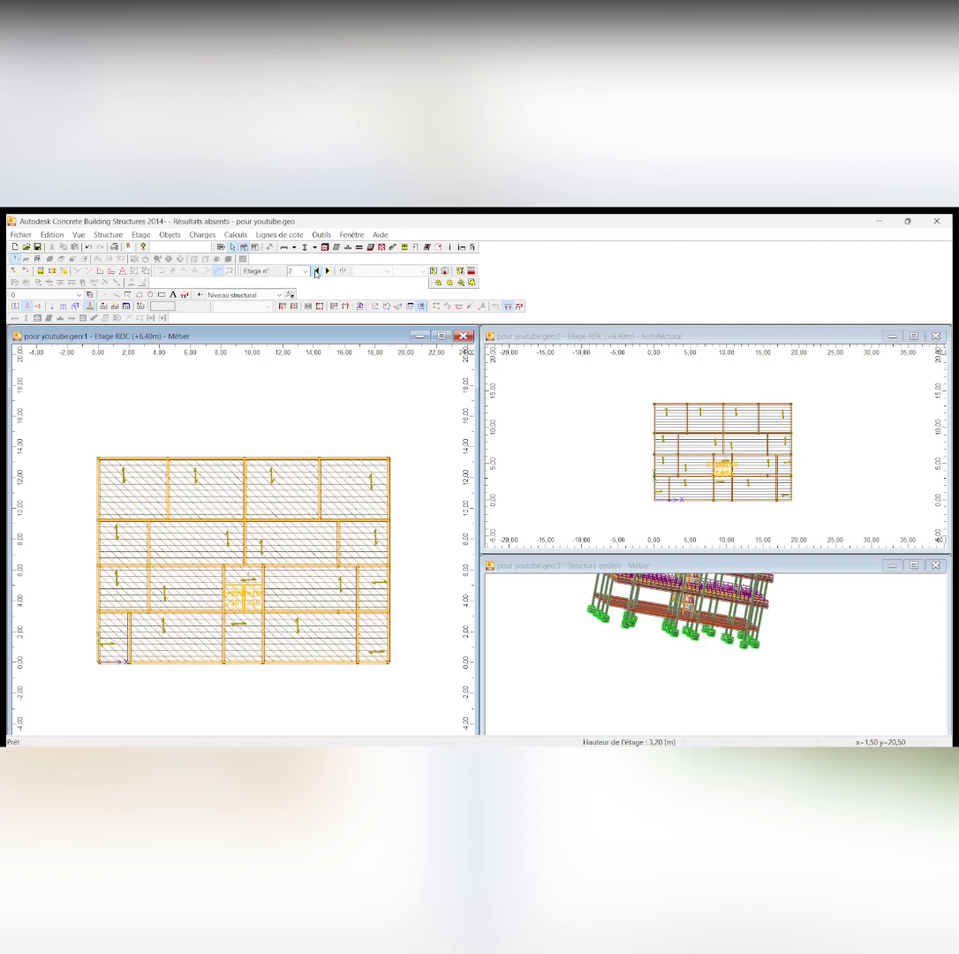
click(315, 271)
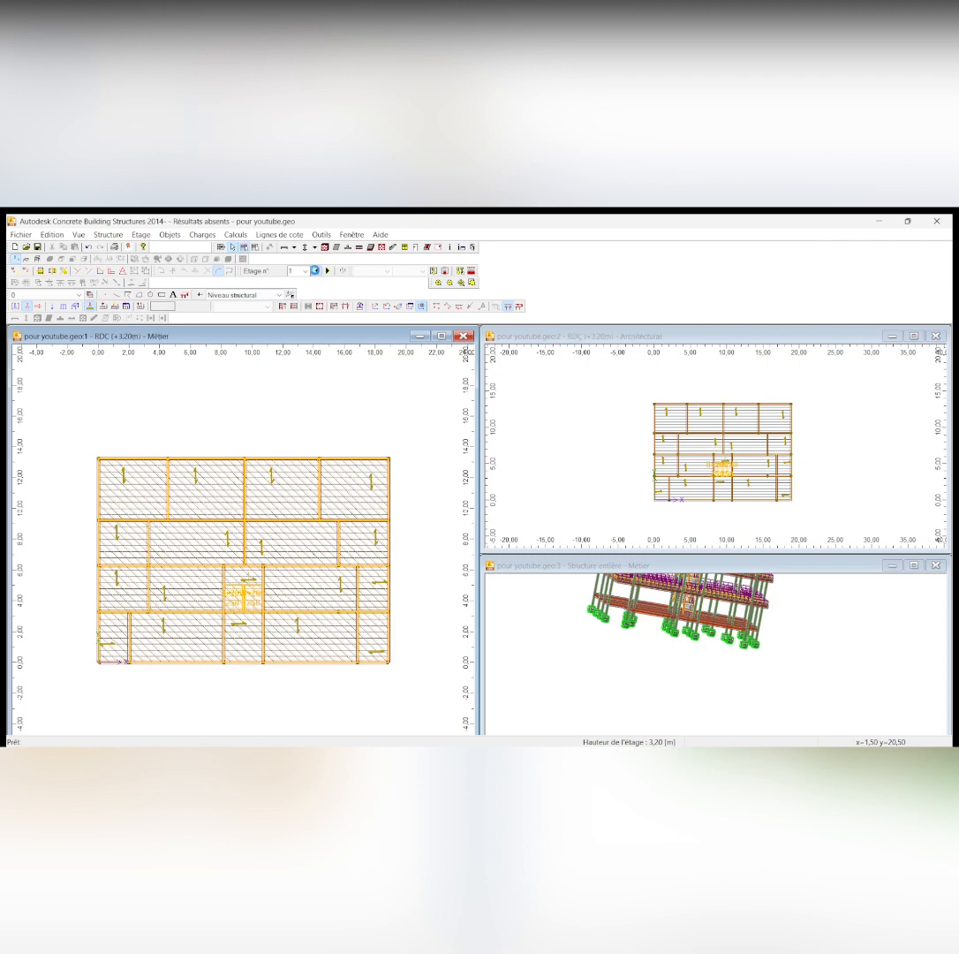
click(315, 271)
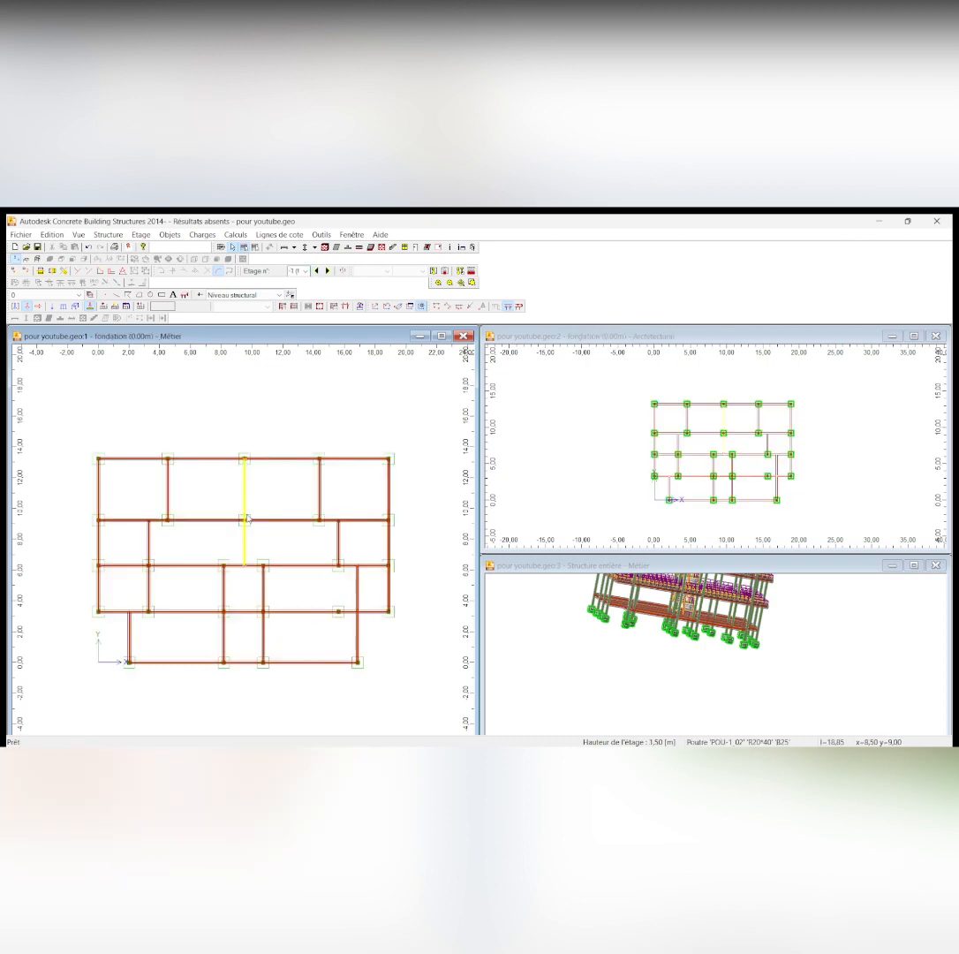
scroll(279, 497, down, 1)
scroll(243, 626, up, 2)
scroll(300, 532, down, 1)
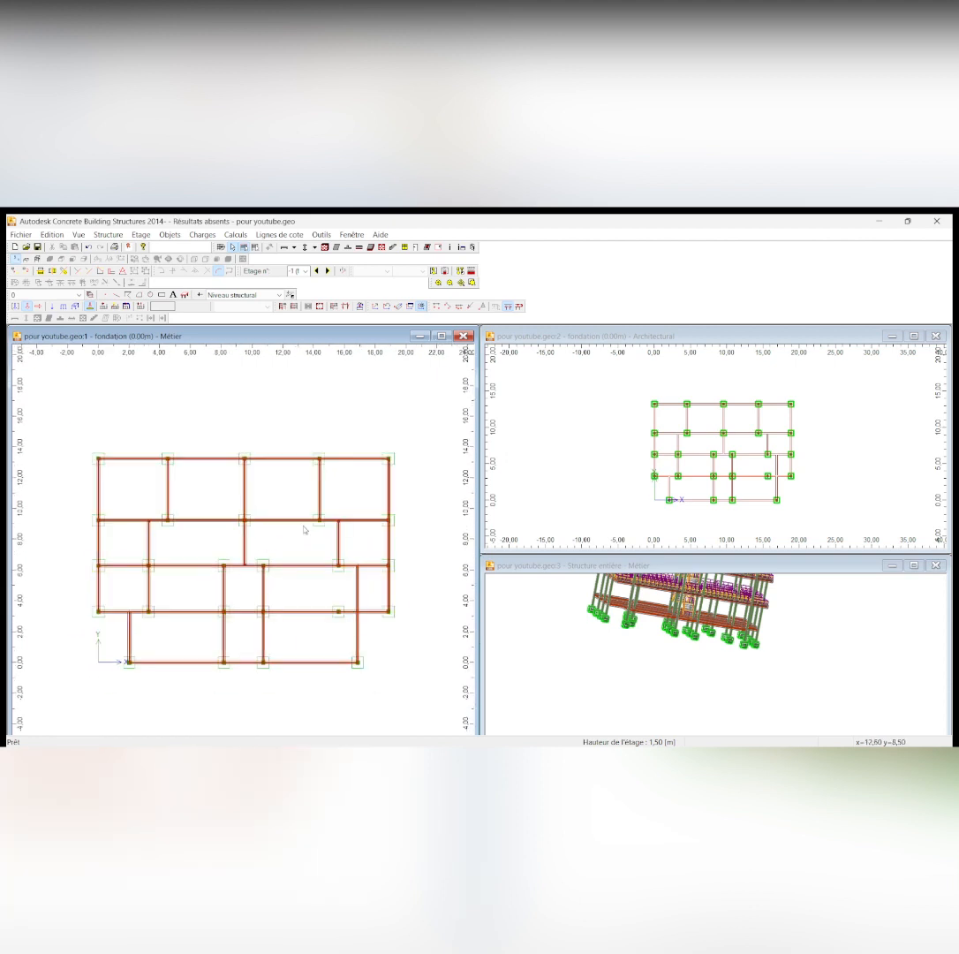
scroll(304, 529, down, 1)
scroll(298, 518, up, 1)
scroll(296, 516, down, 1)
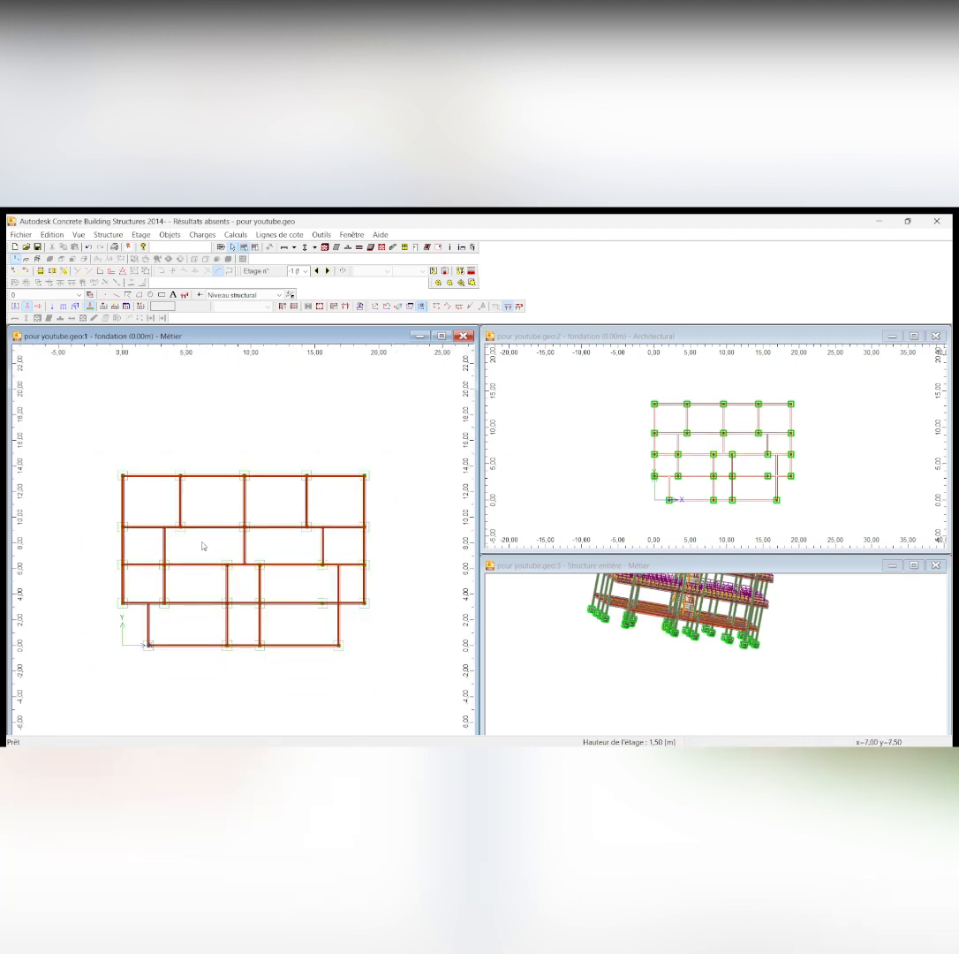
scroll(194, 540, up, 2)
scroll(193, 539, down, 1)
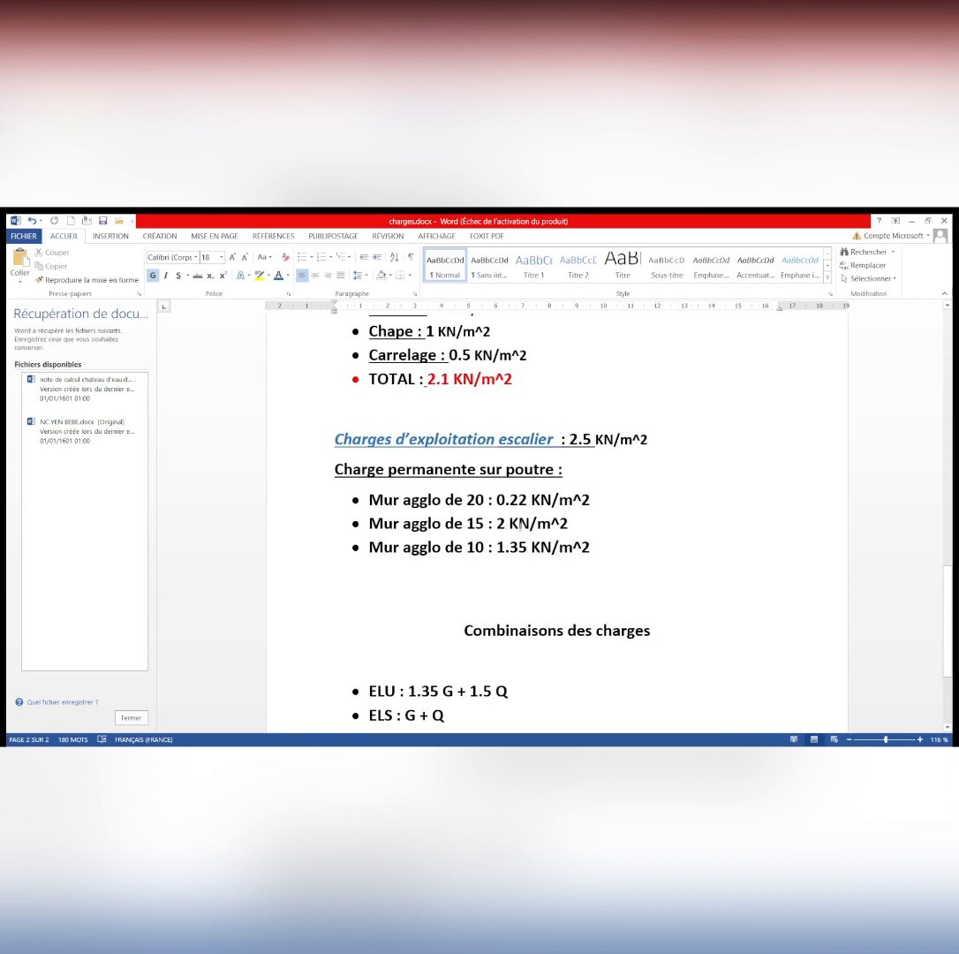
In charges.docx in Word, add the line "2 x 3.2m = 6.4 KN/m" below the list of wall loads on beams
click(490, 576)
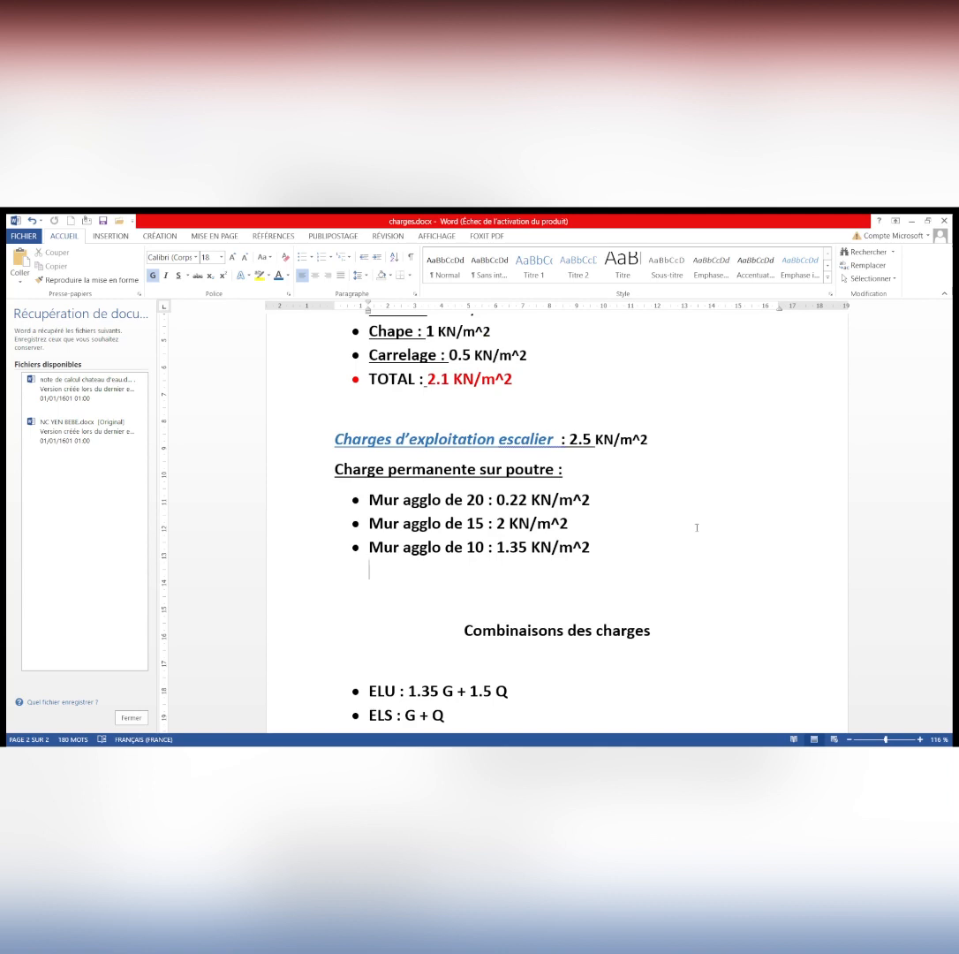
text(2 x 3.2m = 6.4 K)
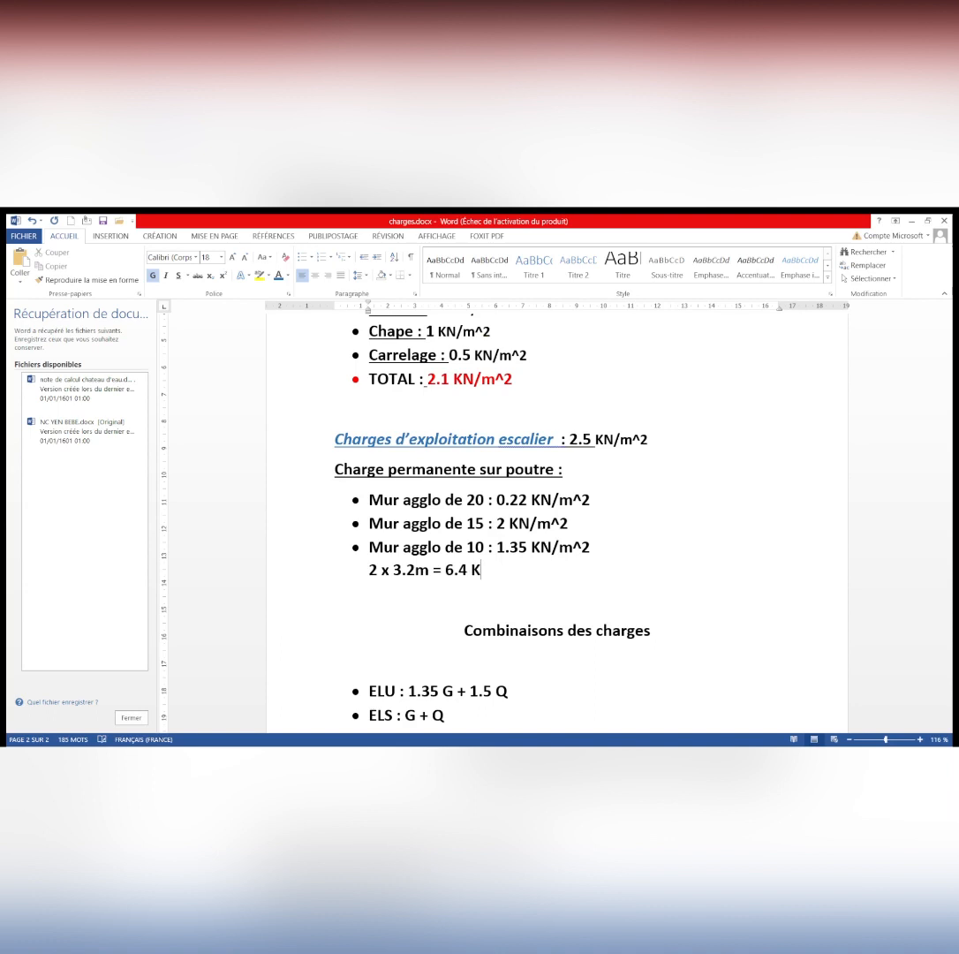
text(N/m)
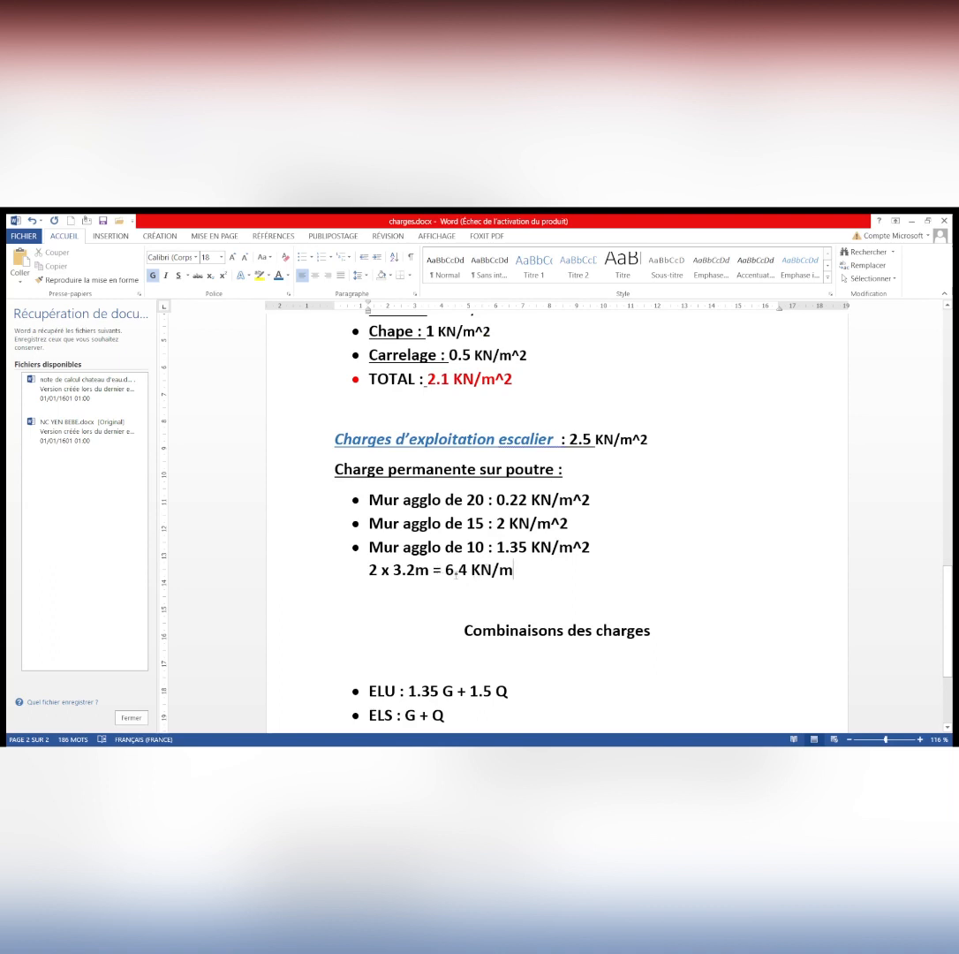
Return to Concrete Building Structures and apply a permanent linear load of 6.40 kN/m to the foundation's leftmost and uppermost edge beams
mouse_move(454, 743)
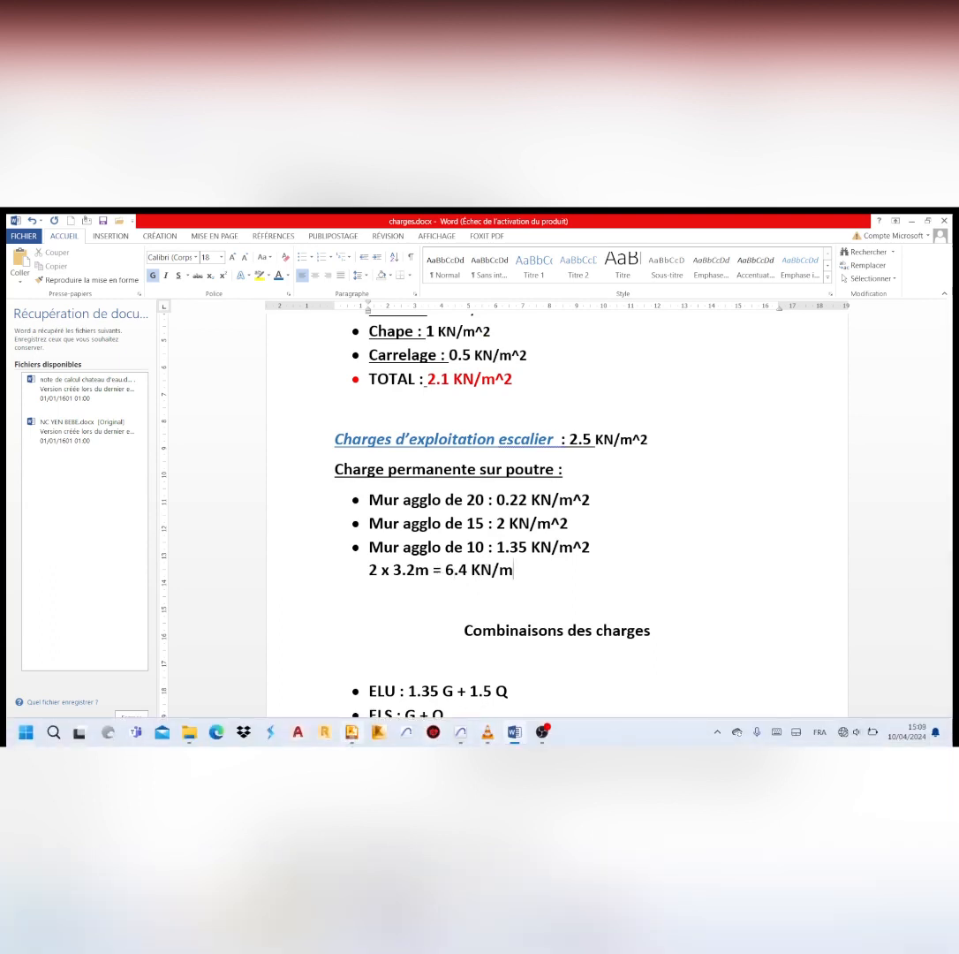
click(351, 732)
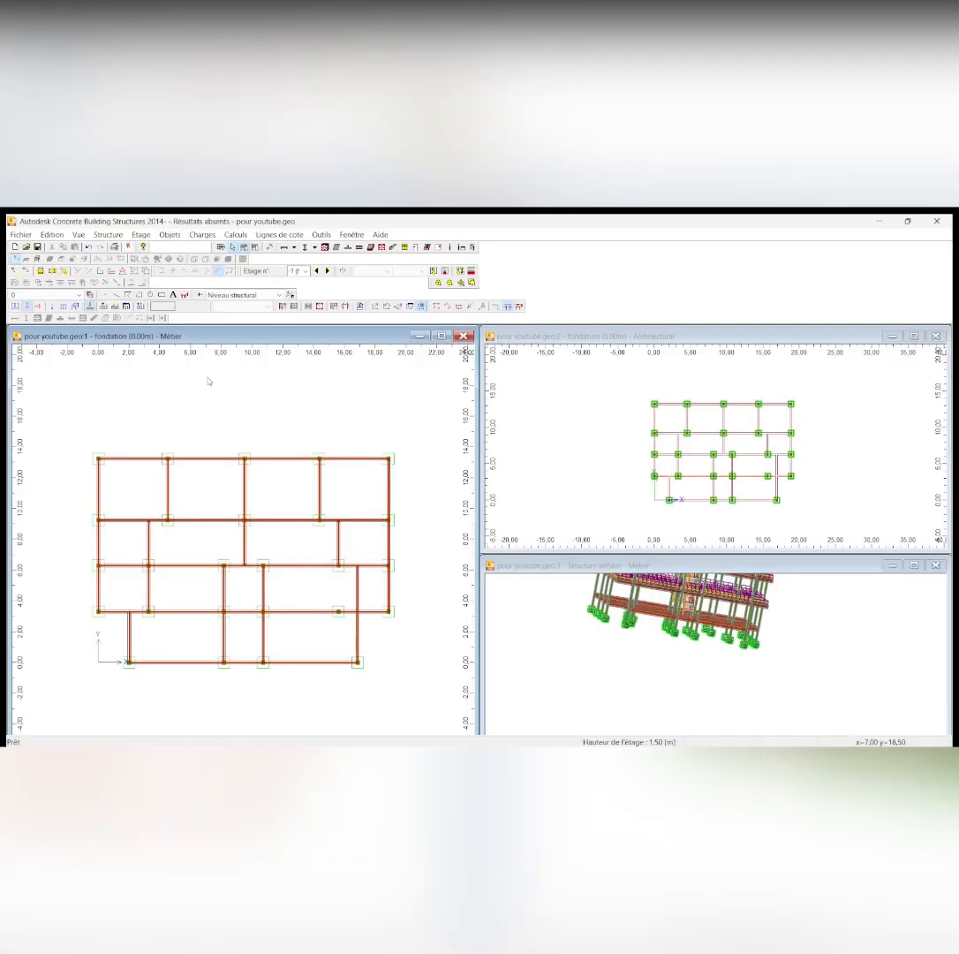
click(65, 307)
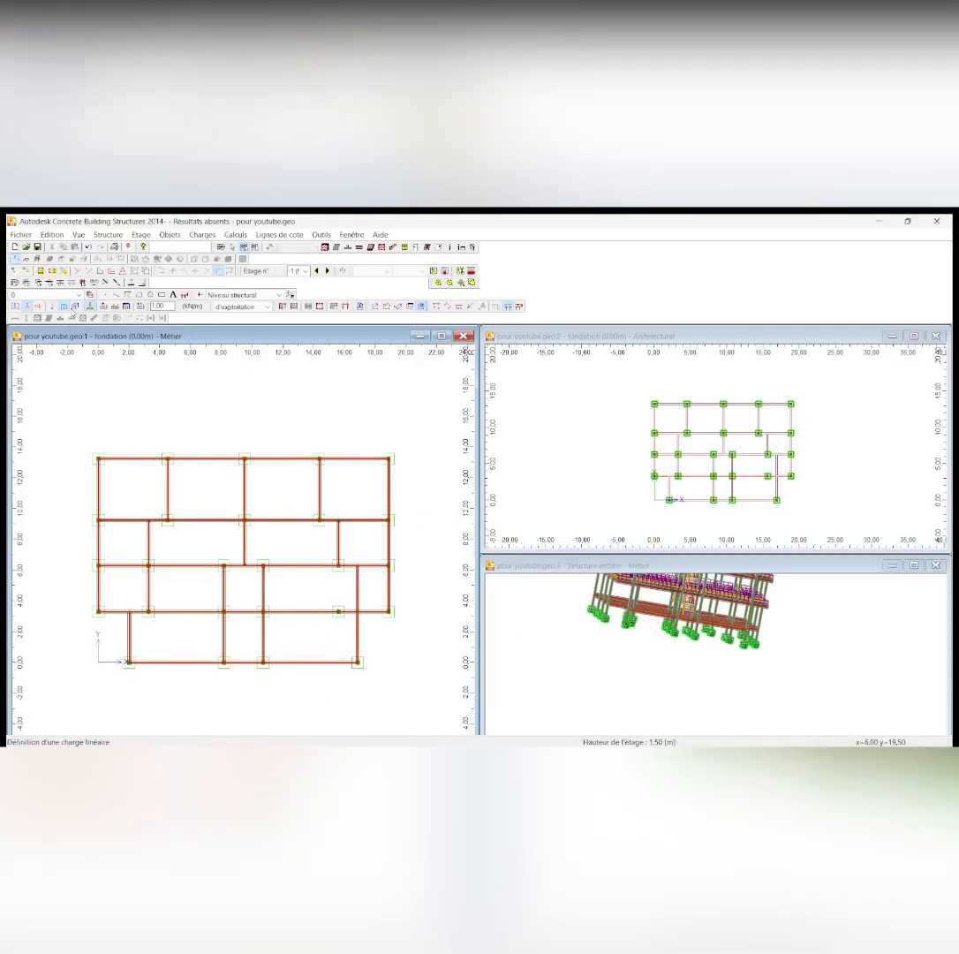
click(267, 307)
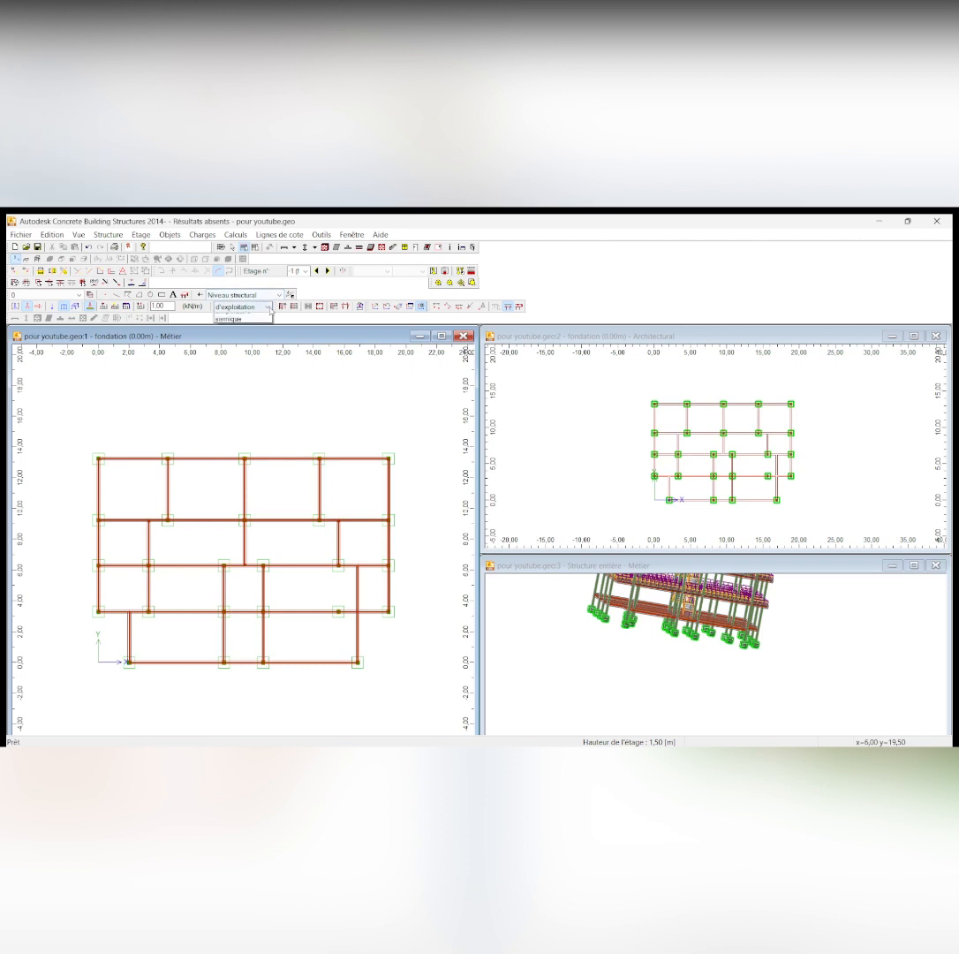
click(242, 319)
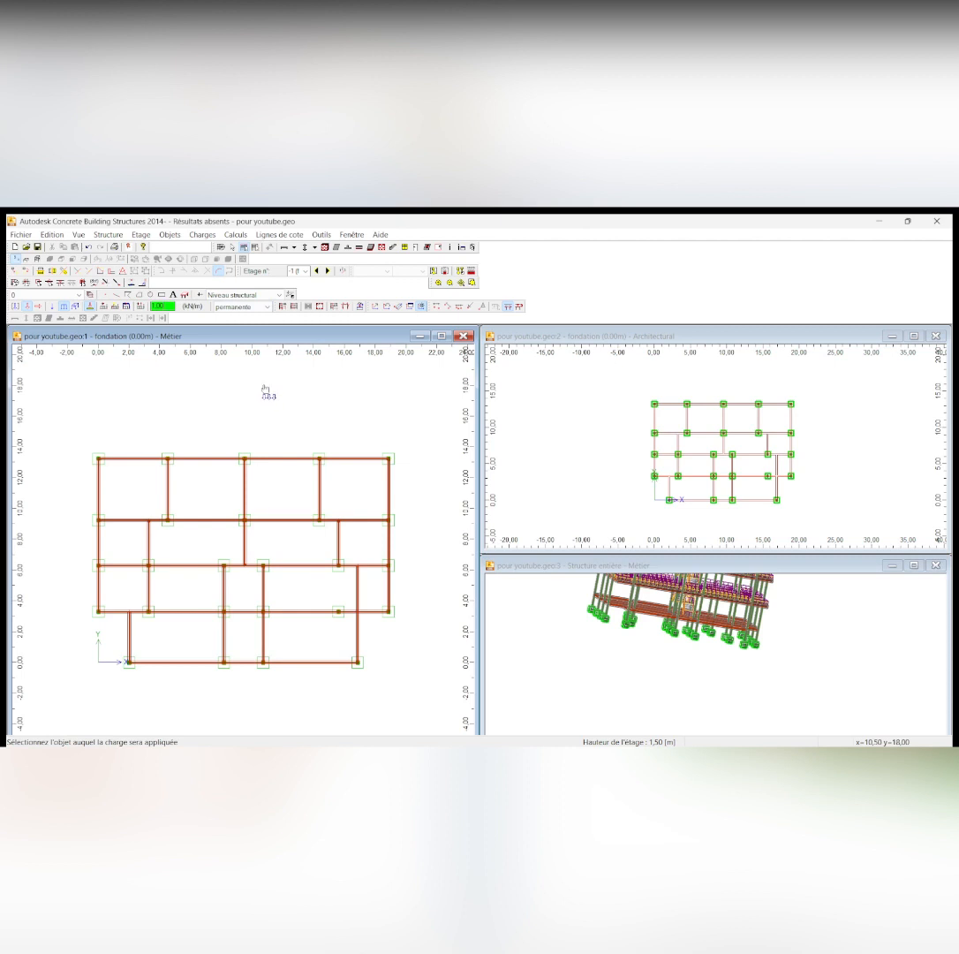
text(6,4)
click(100, 499)
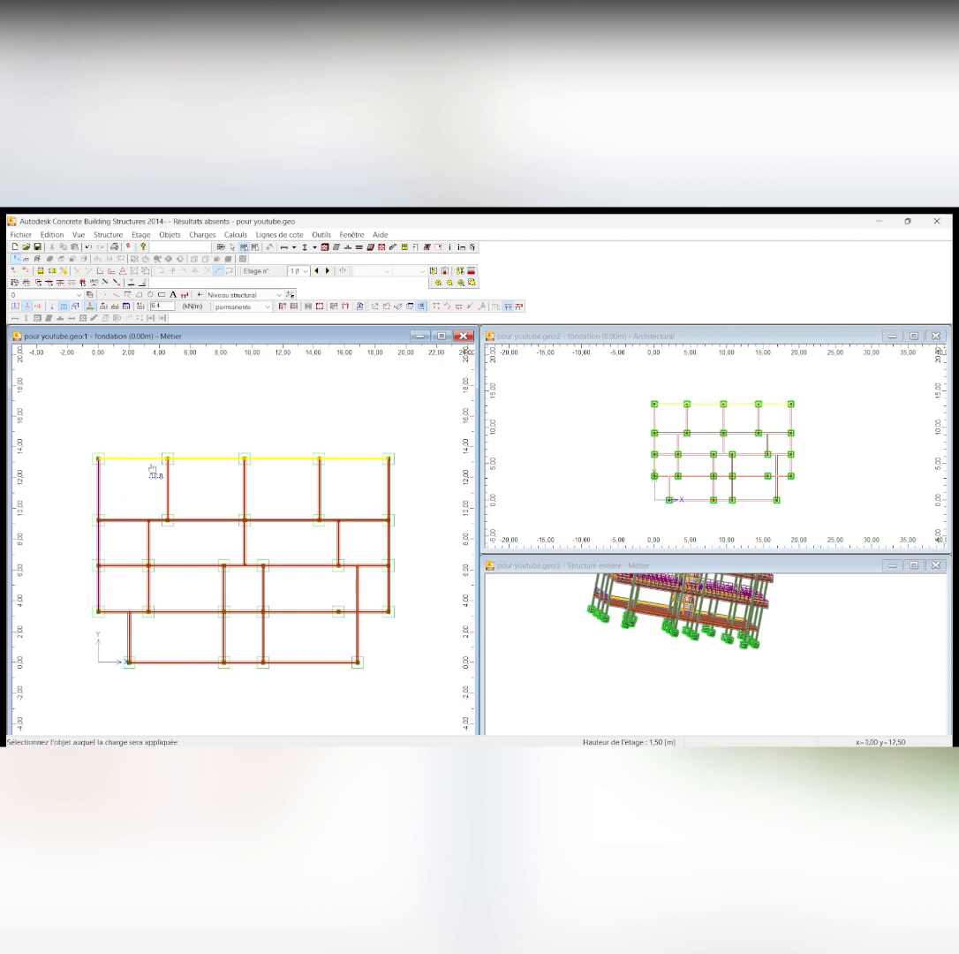
click(205, 481)
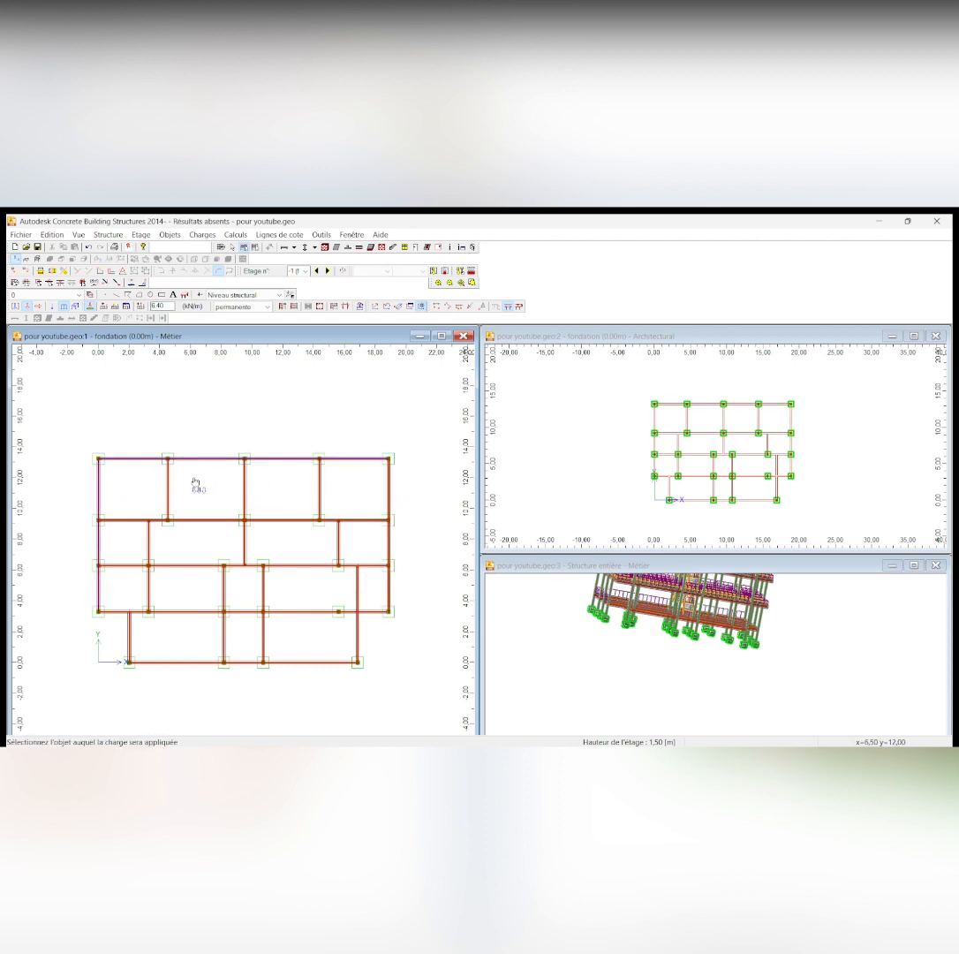
Apply the 6.40 kN/m linear load to the three interior vertical beams of the uppermost foundation row and the rightmost edge beam
click(167, 495)
click(244, 497)
click(320, 494)
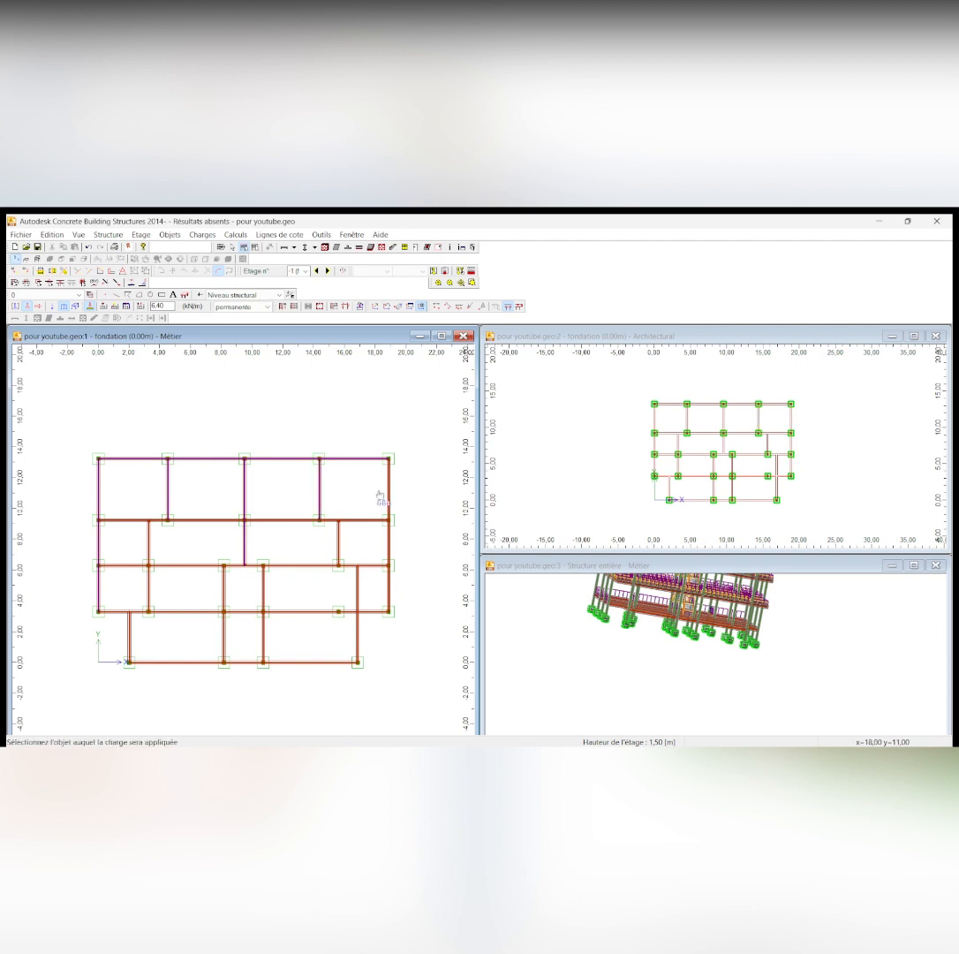
click(388, 500)
Apply the 6.40 kN/m linear load to the second foundation row's two outer vertical beams and the horizontal beams above and below it
click(149, 551)
click(126, 521)
click(337, 553)
click(315, 566)
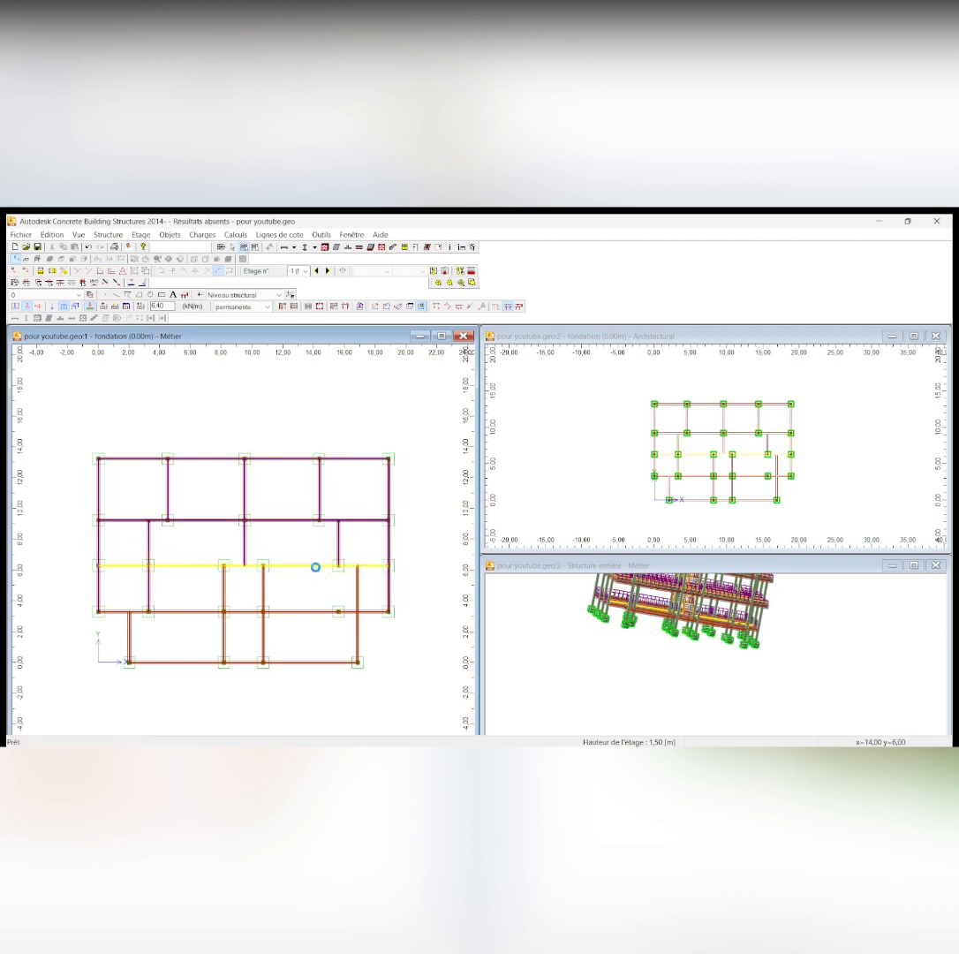
Apply the 6.40 kN/m linear load to the remaining vertical and horizontal foundation beams in the two lowest rows
click(224, 590)
click(191, 613)
click(263, 601)
click(361, 601)
click(302, 661)
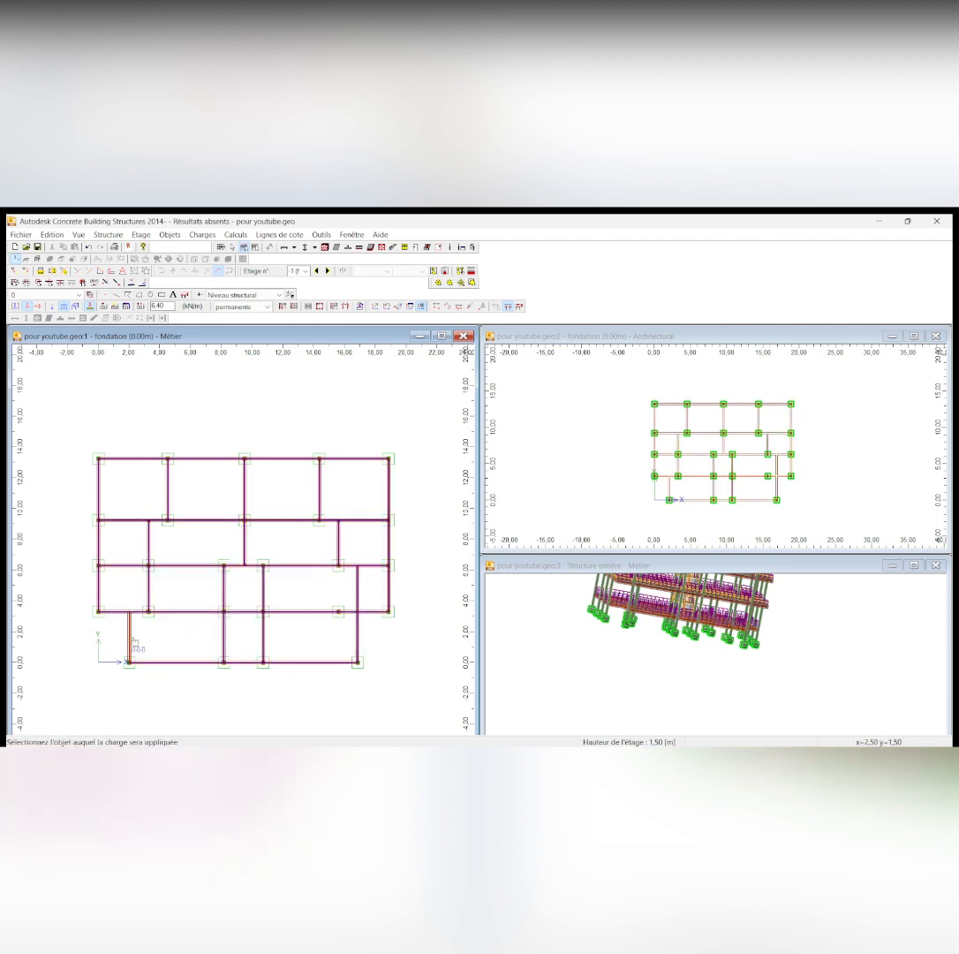
click(130, 641)
Move up to the RDC storey at +3.20 m and end the linear load command
click(327, 271)
scroll(199, 492, up, 2)
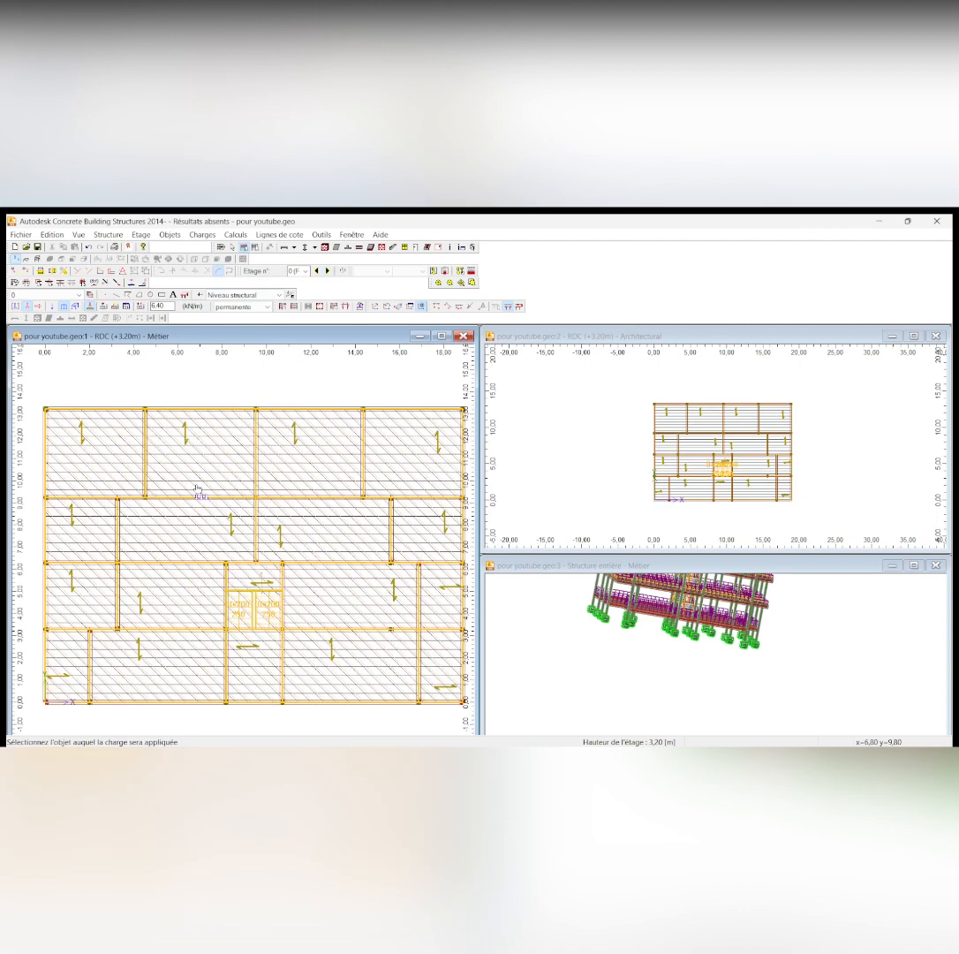
scroll(189, 496, down, 2)
scroll(98, 509, up, 4)
scroll(237, 460, down, 4)
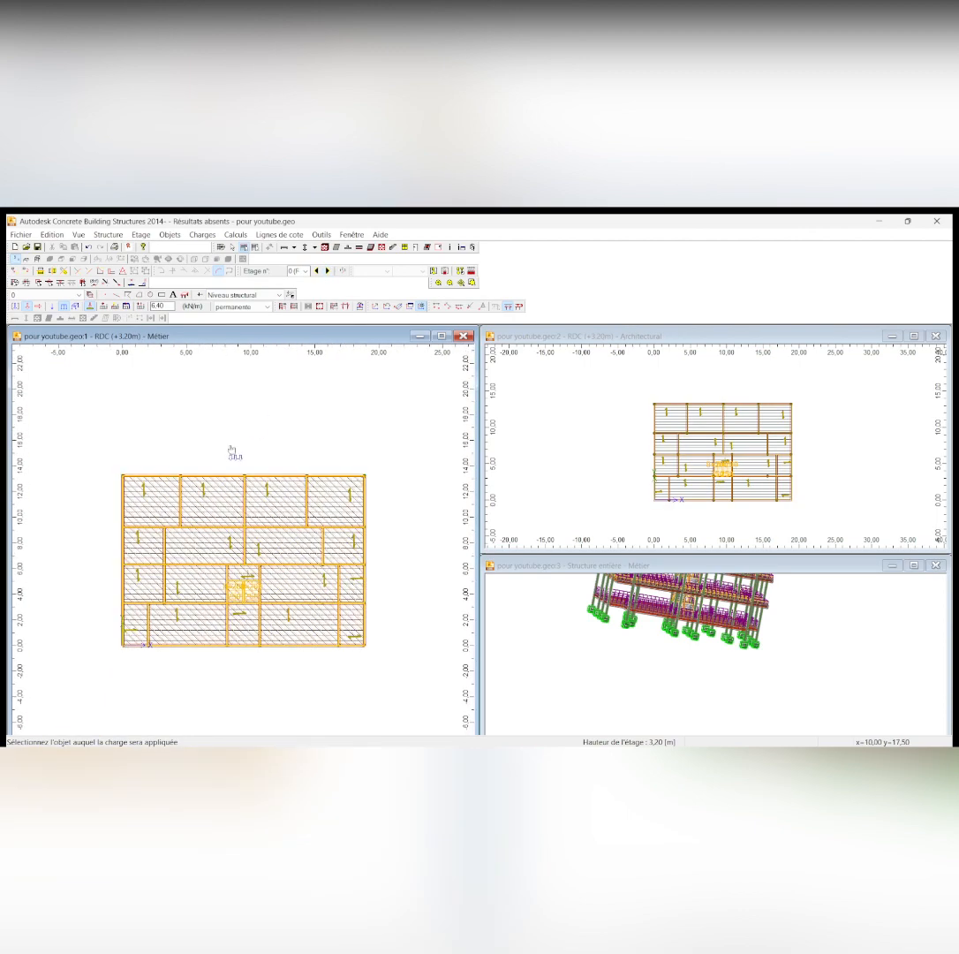
scroll(265, 450, up, 1)
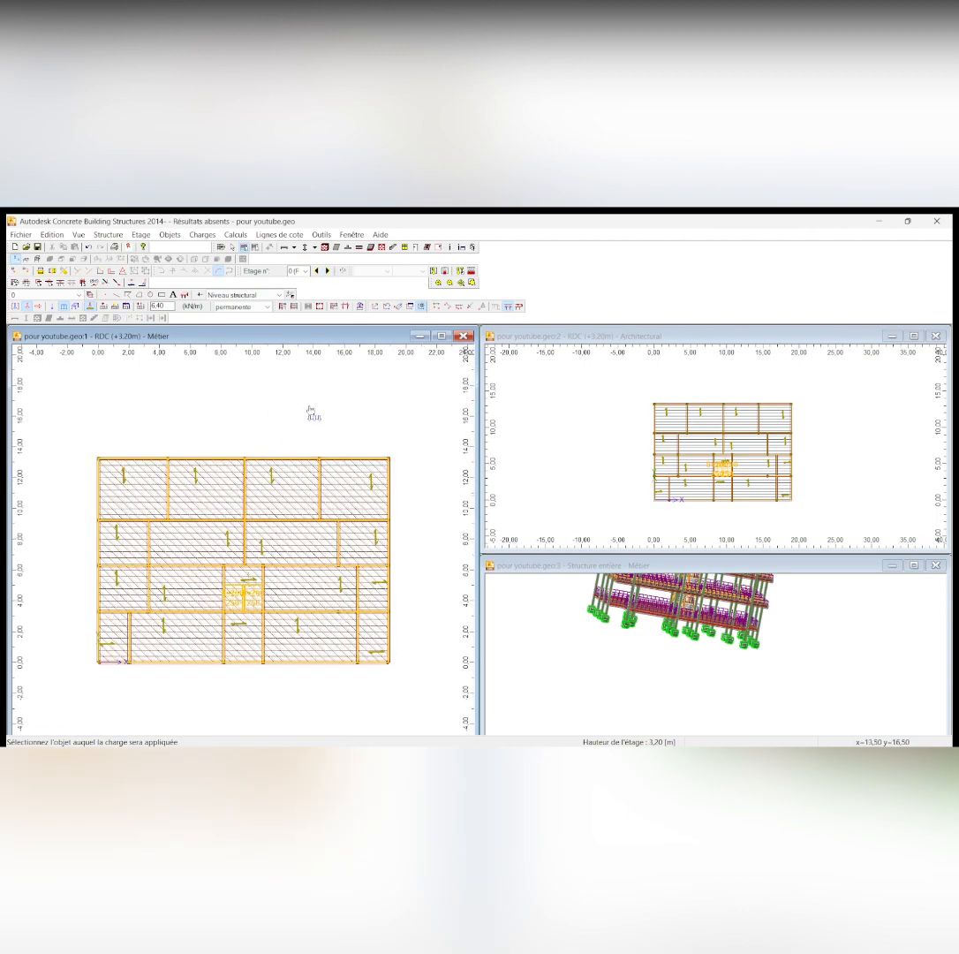
key(Escape)
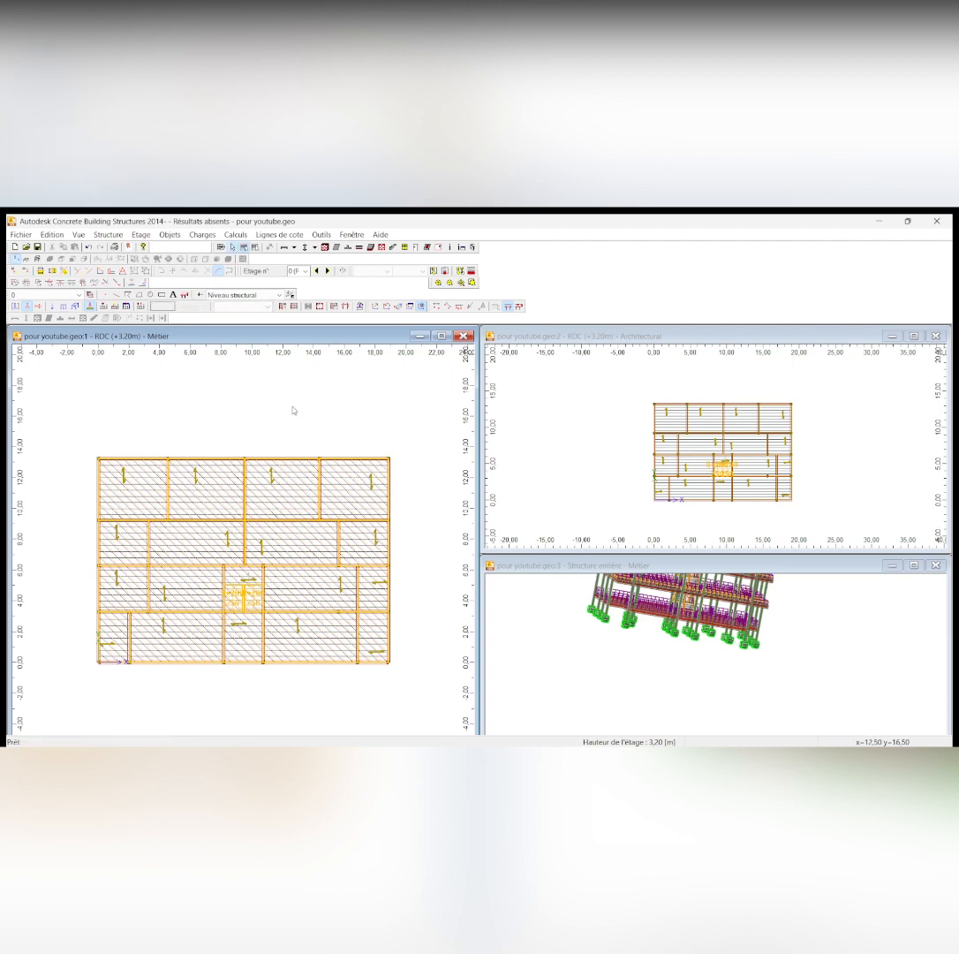
Hide slabs, walls, columns, isolated and strip footings, stairs and partitions in the display settings, keeping the beams shown
key(ctrl+d)
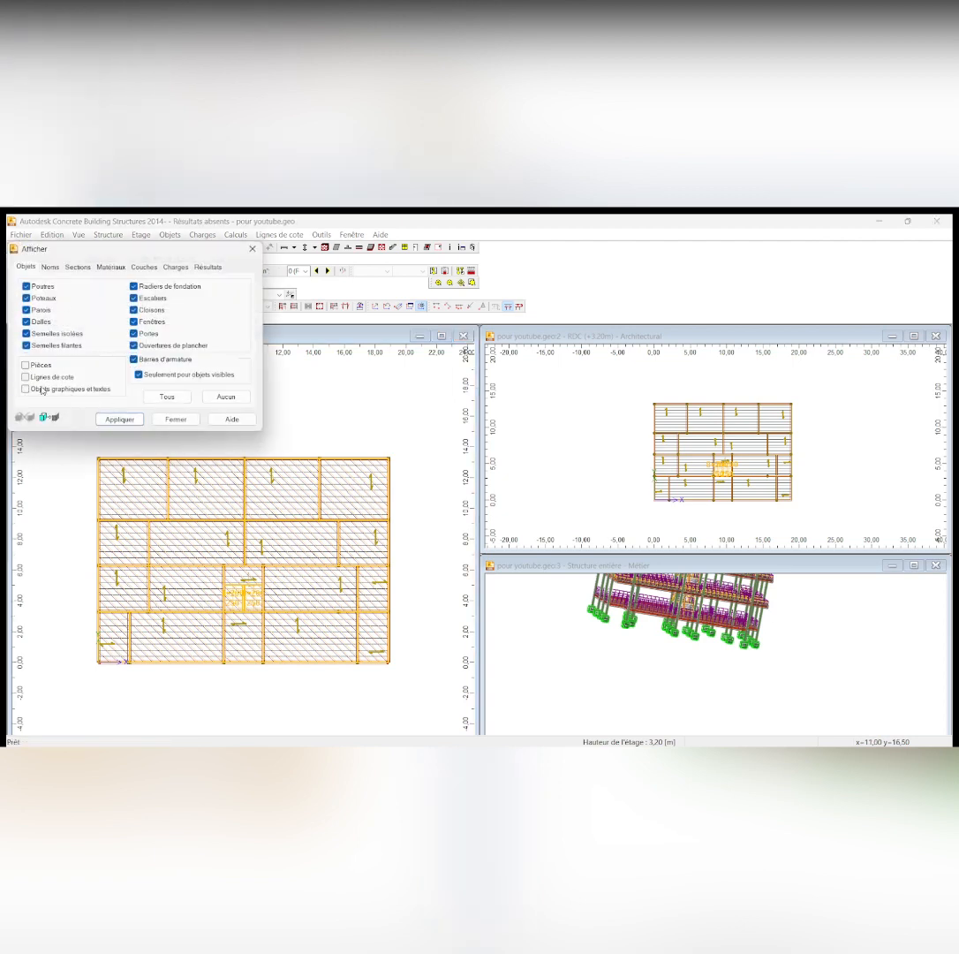
click(26, 321)
click(25, 310)
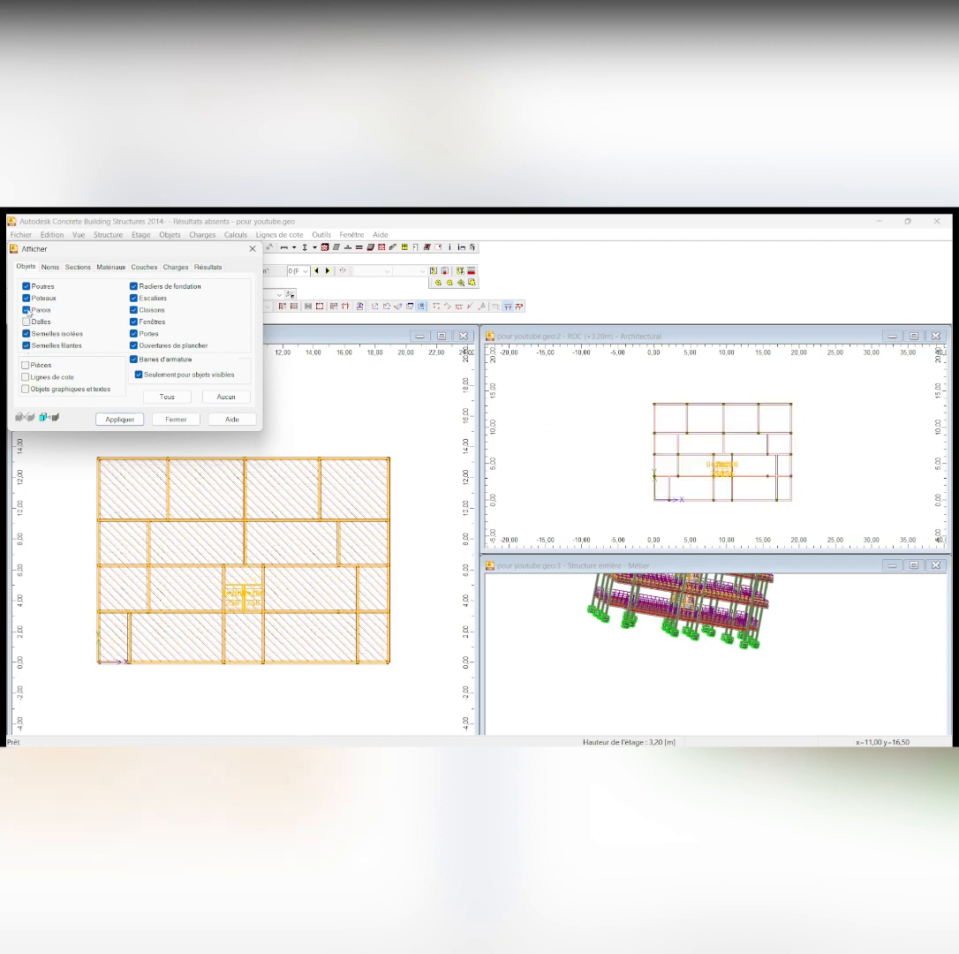
click(26, 298)
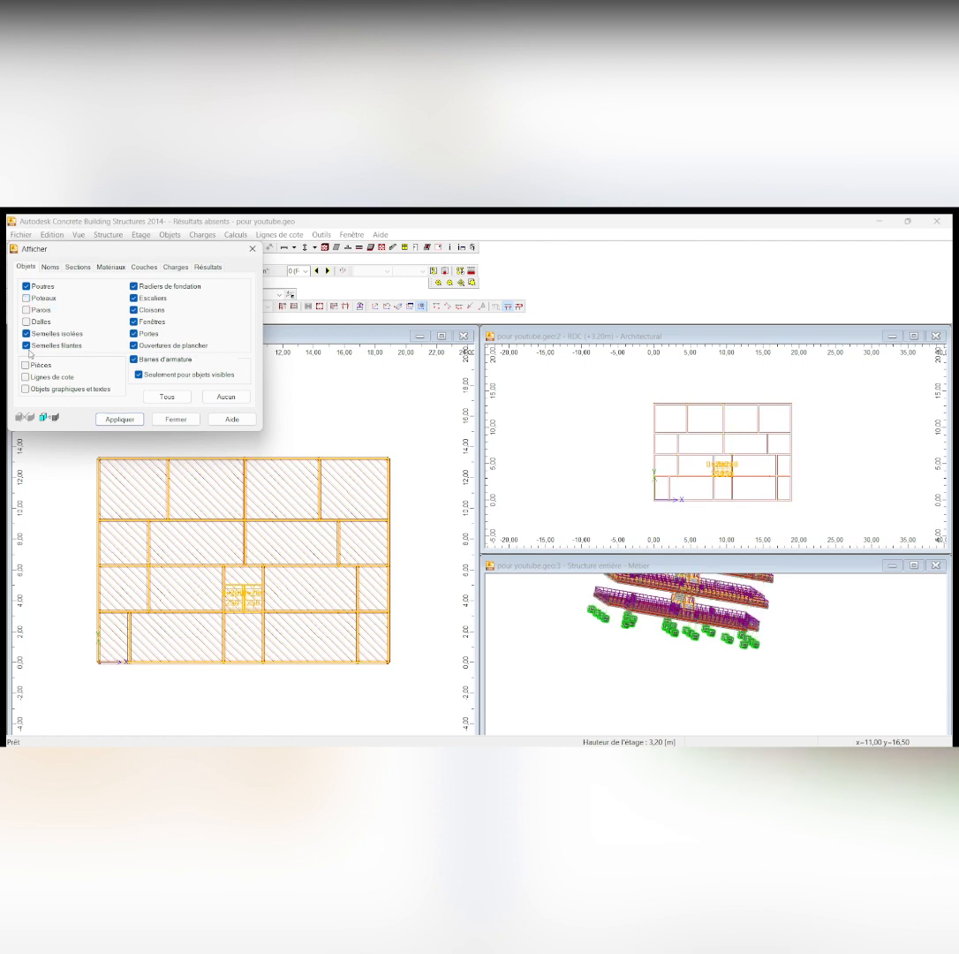
click(26, 345)
click(26, 334)
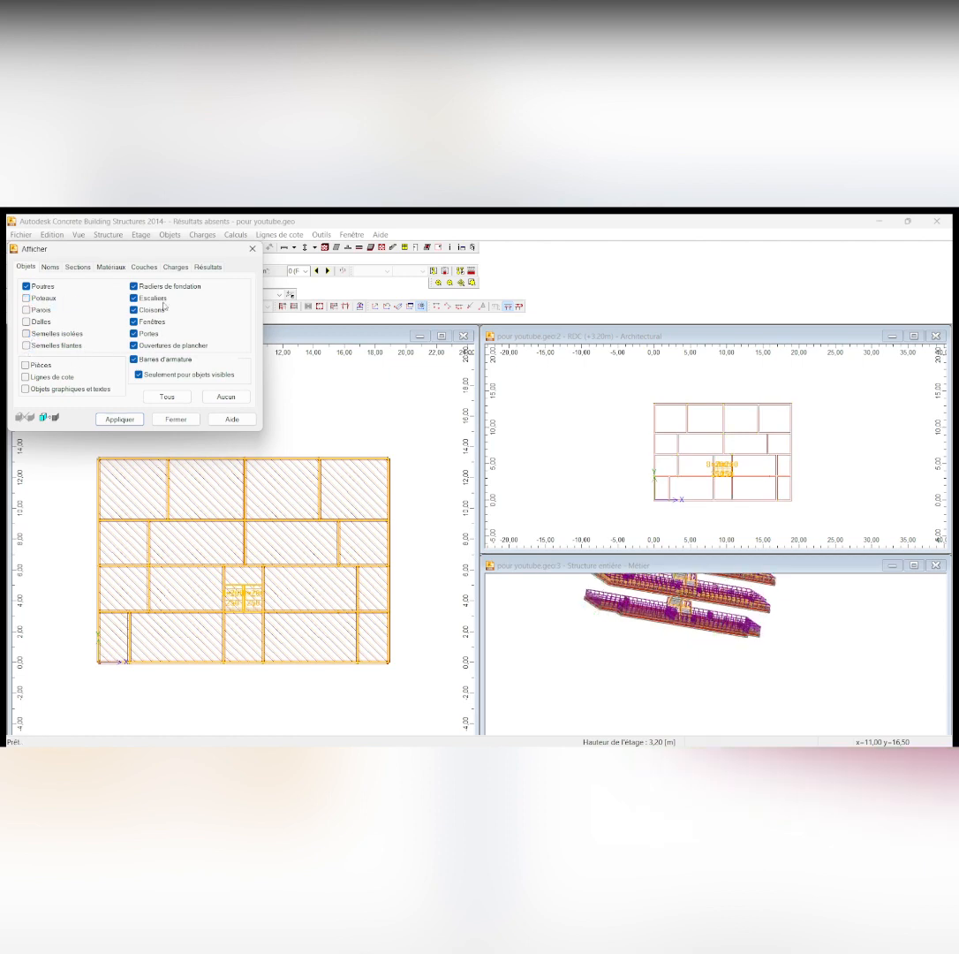
click(134, 298)
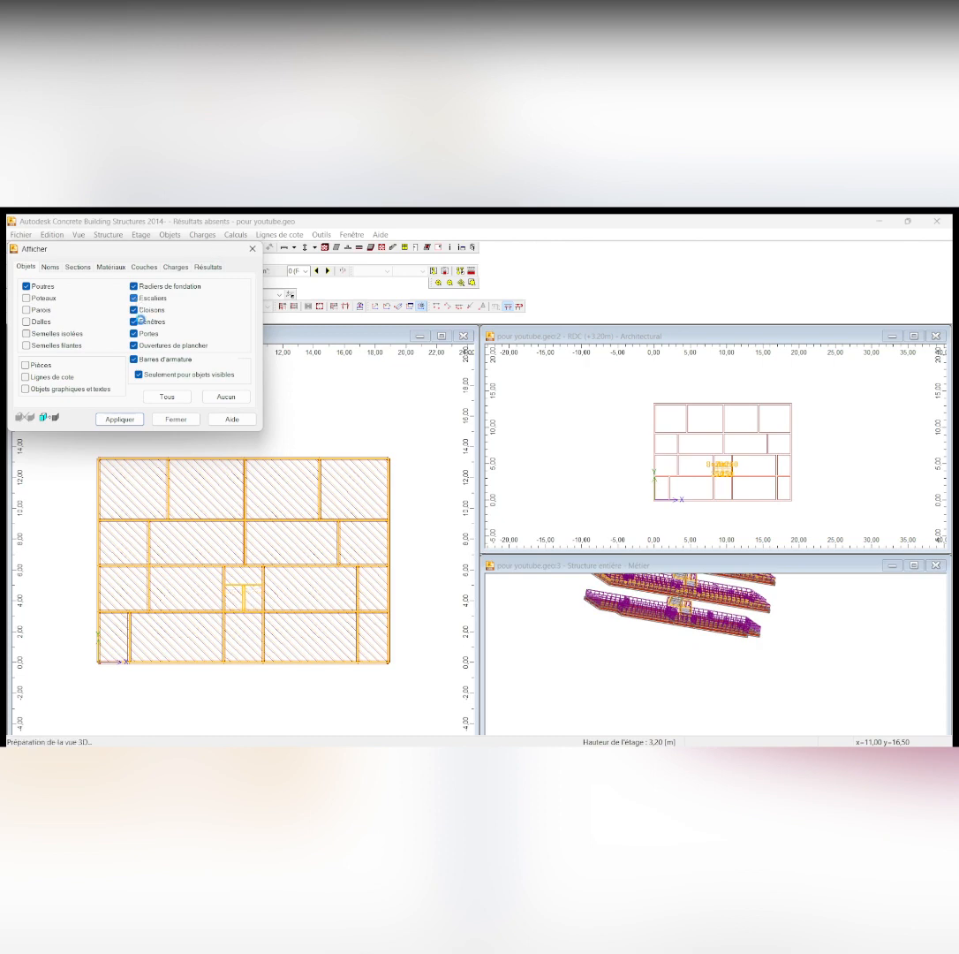
click(139, 312)
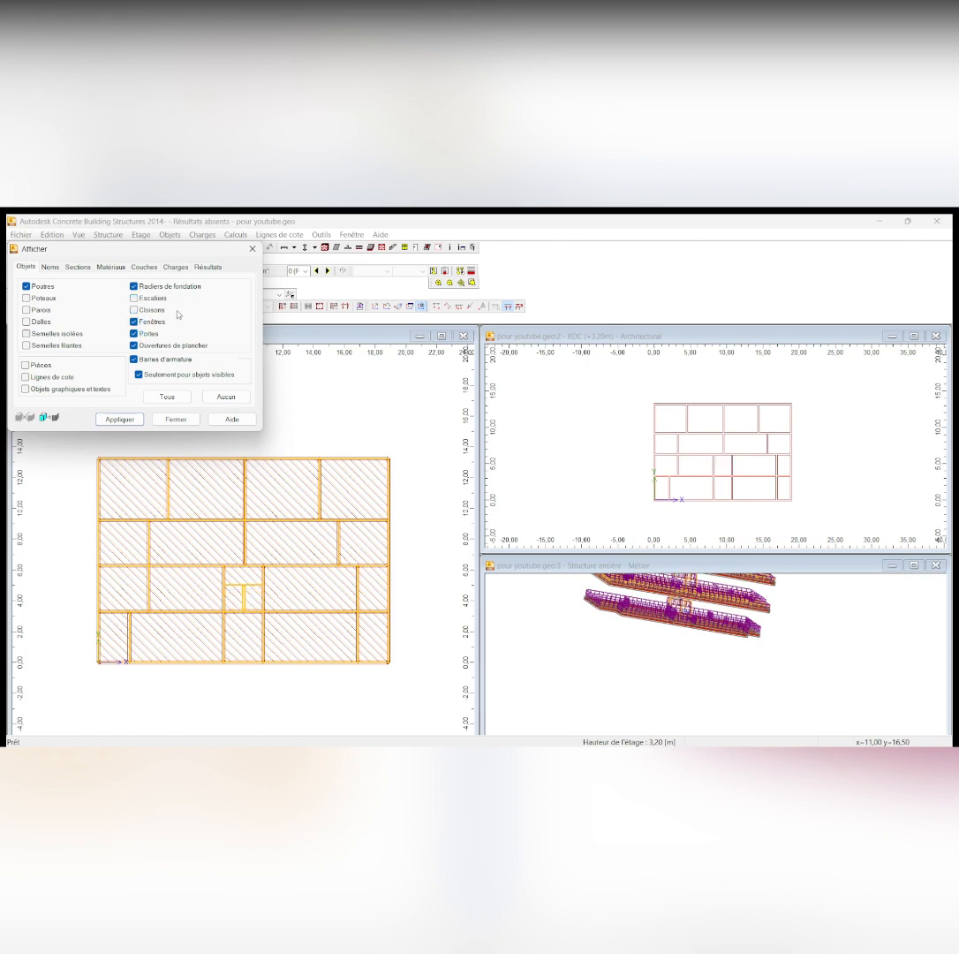
click(116, 420)
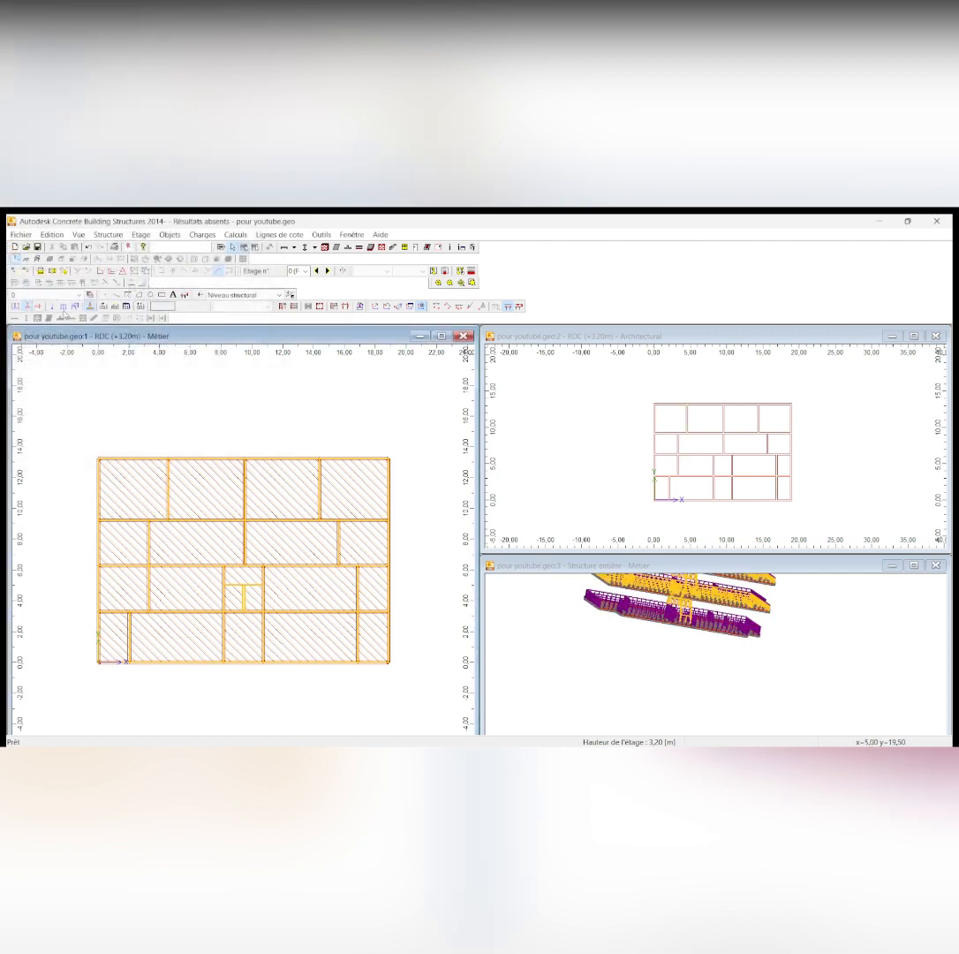
Apply the 6.40 kN/m permanent linear load to the top-row beams of the RDC storey at +3.20 m
click(63, 306)
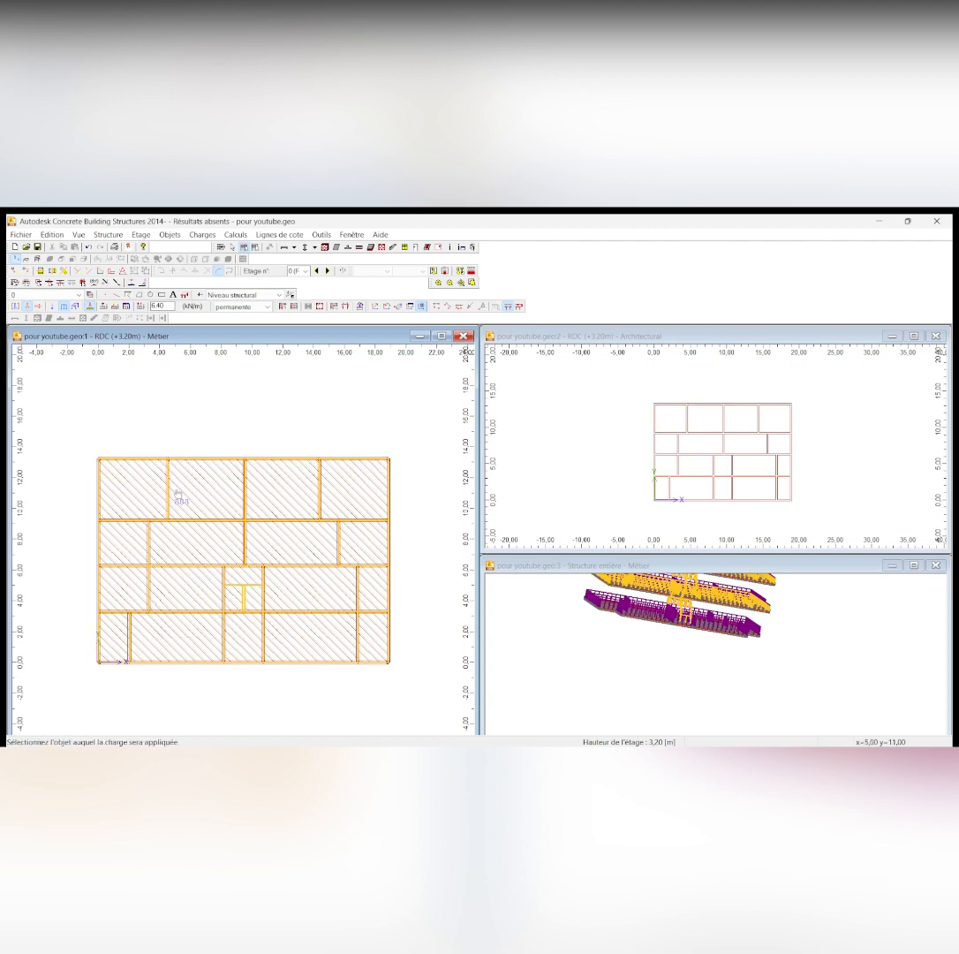
scroll(168, 520, up, 2)
scroll(157, 397, up, 5)
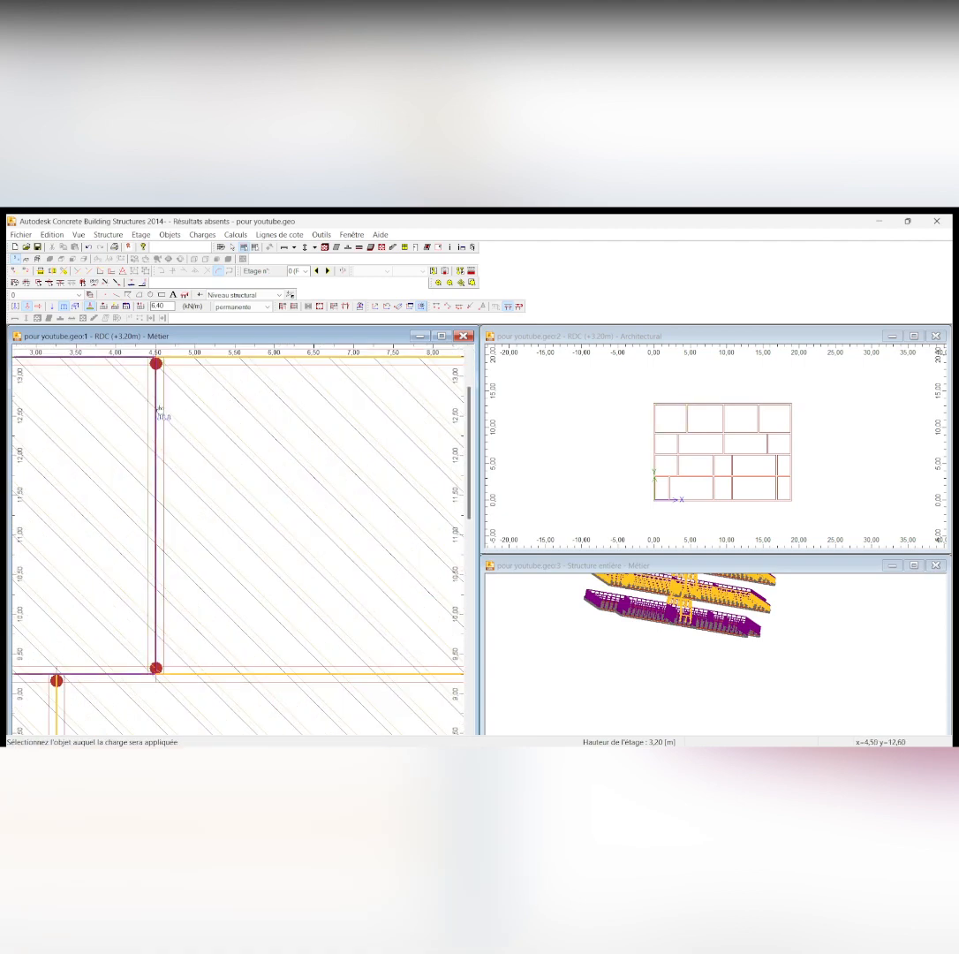
scroll(160, 413, down, 7)
scroll(203, 515, up, 5)
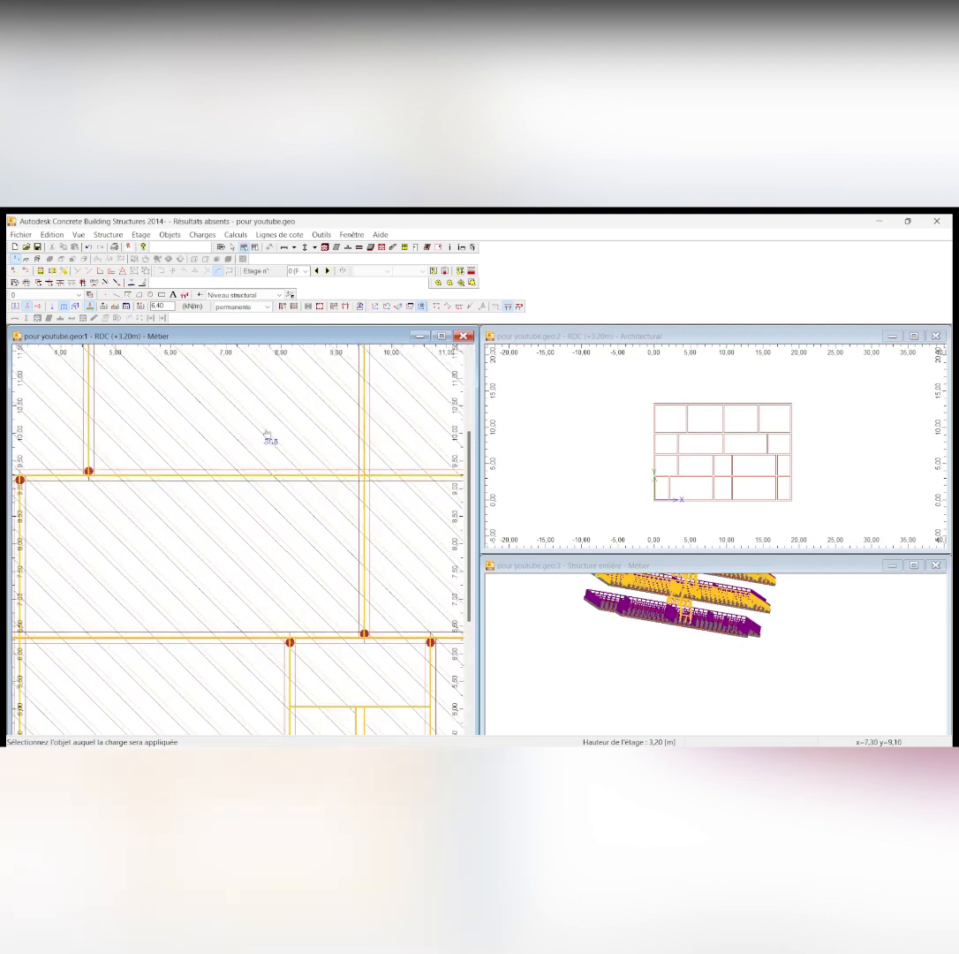
scroll(268, 431, down, 3)
scroll(193, 449, up, 3)
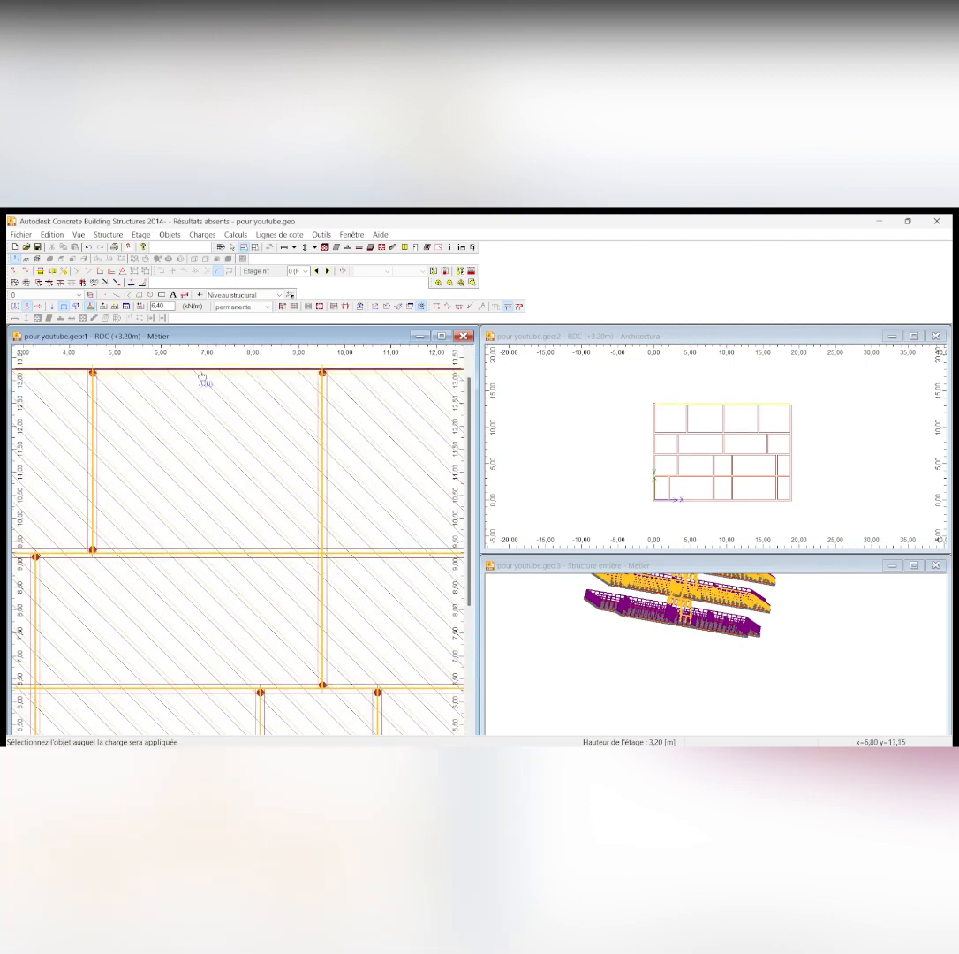
scroll(256, 411, down, 1)
scroll(353, 395, up, 2)
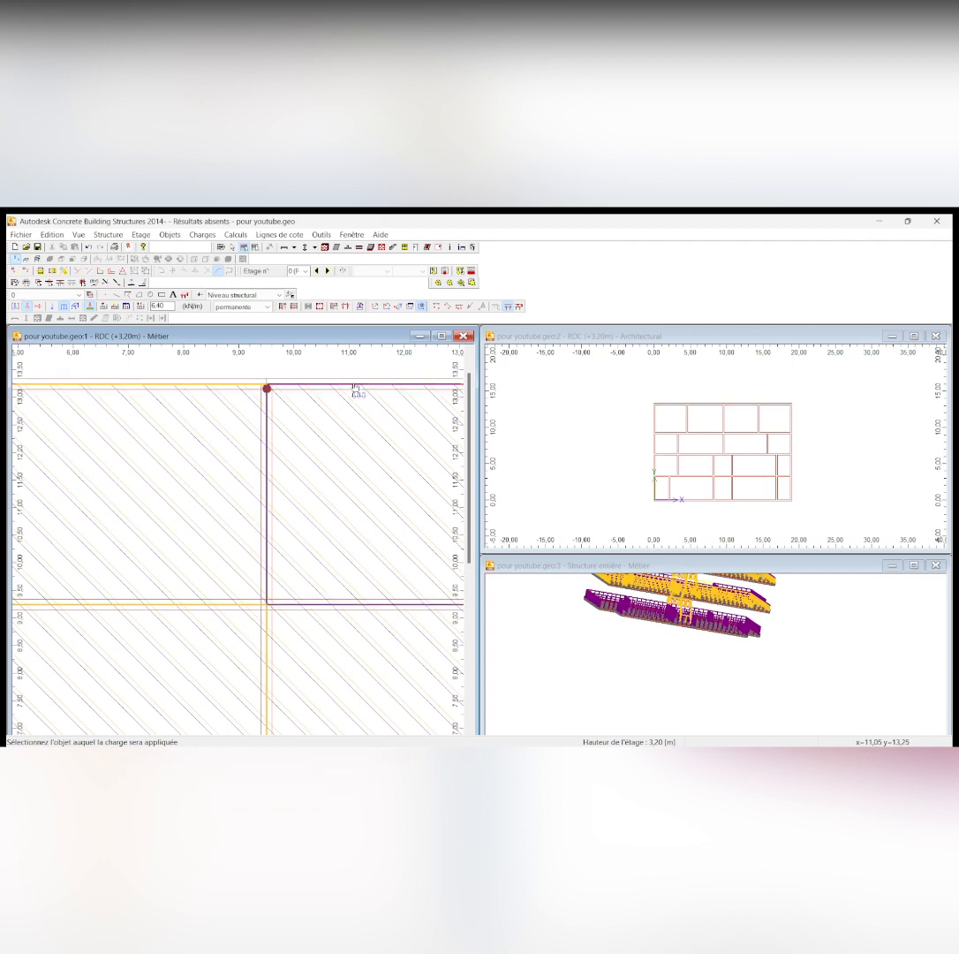
scroll(269, 424, down, 5)
scroll(65, 548, up, 3)
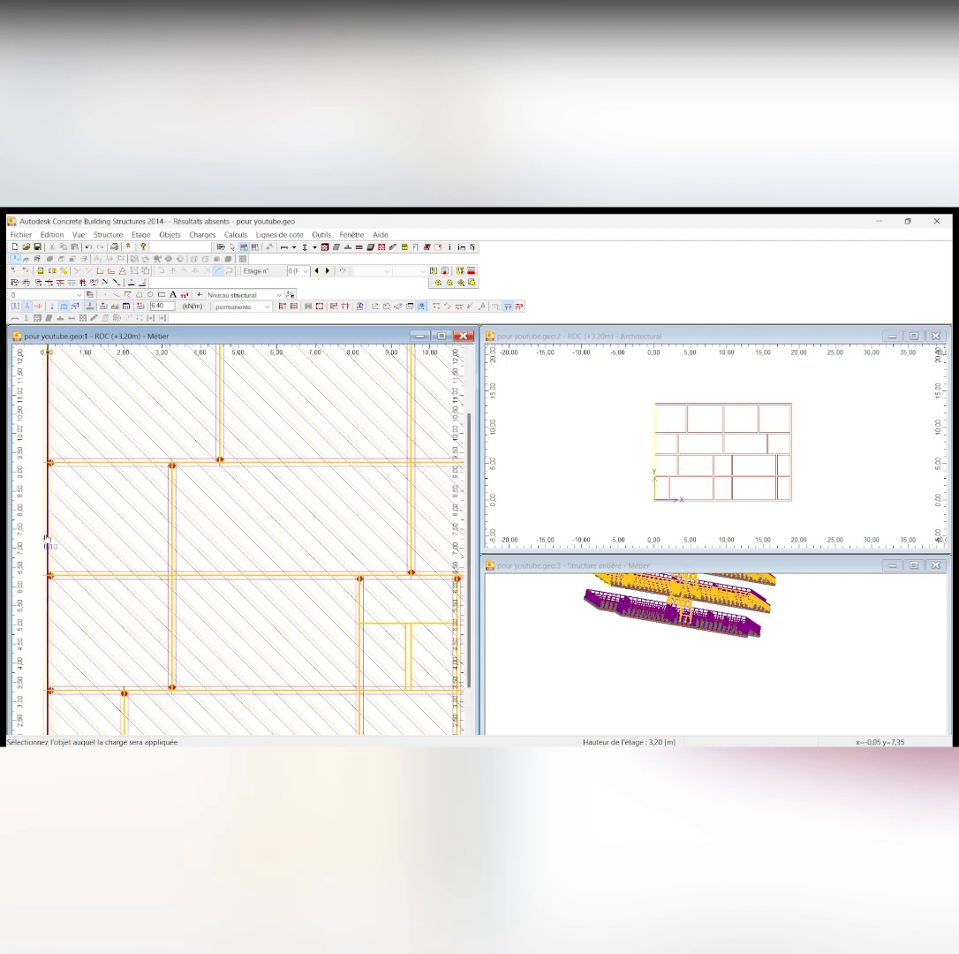
Apply the 6.40 kN/m linear load to the left outer beam and the horizontal beams above and below the middle rows, declining duplicates
click(47, 535)
click(516, 515)
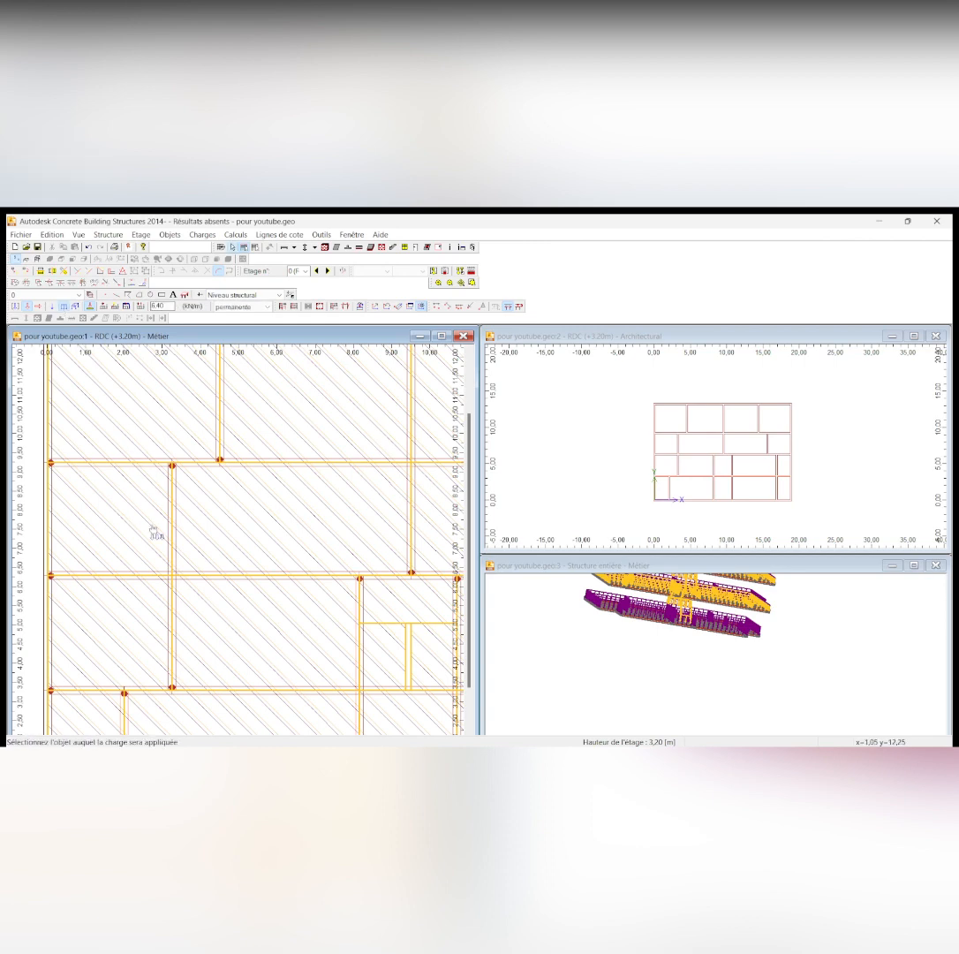
click(142, 463)
click(519, 514)
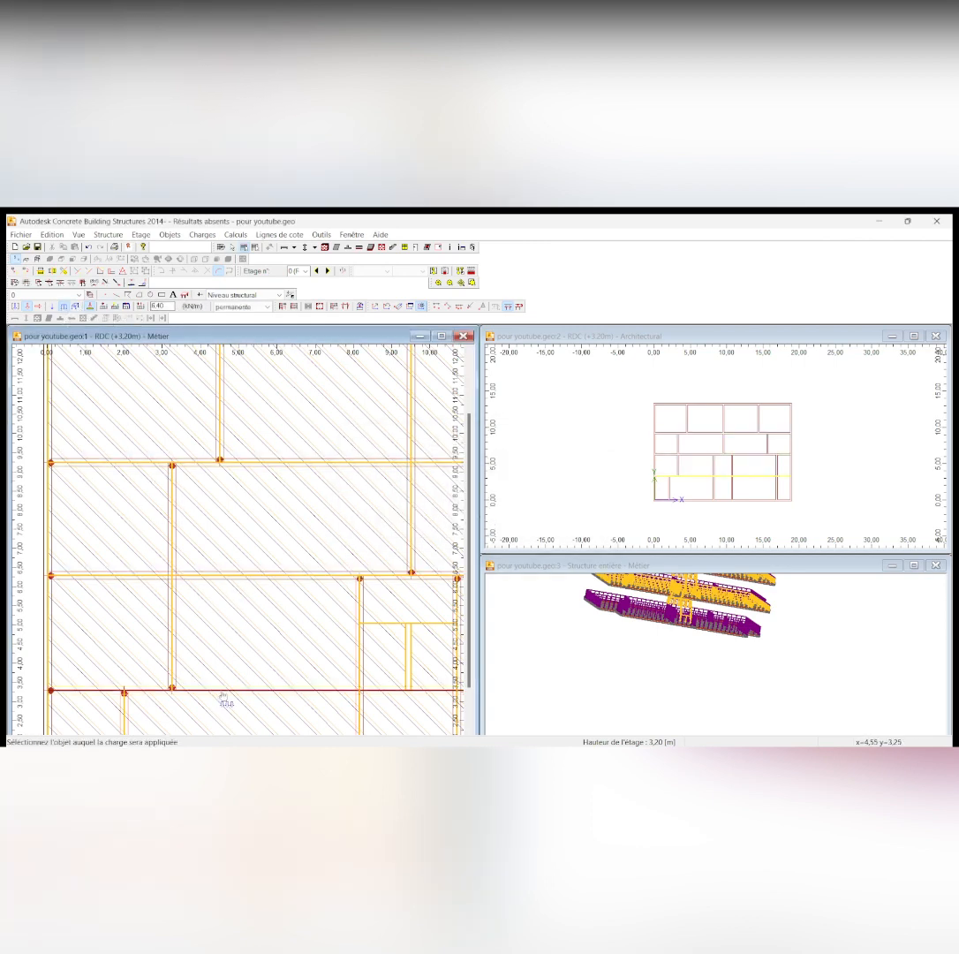
scroll(214, 472, down, 4)
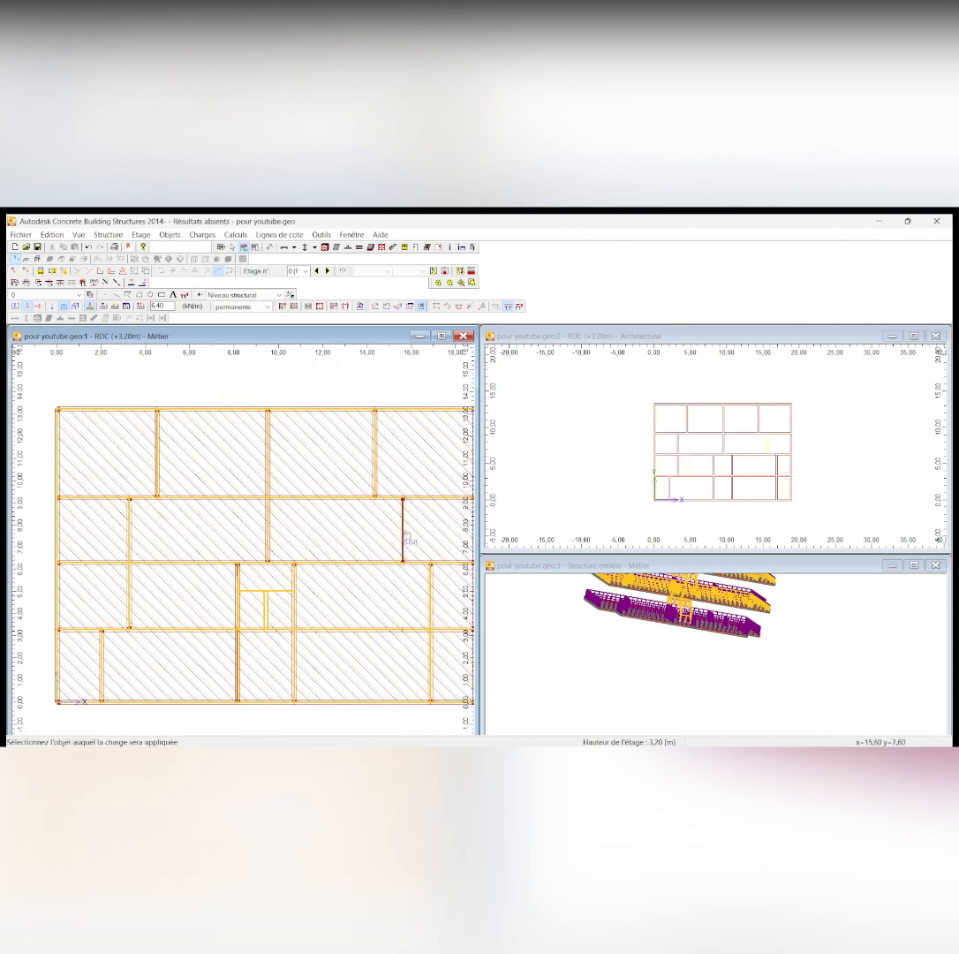
scroll(415, 572, up, 3)
scroll(415, 572, down, 4)
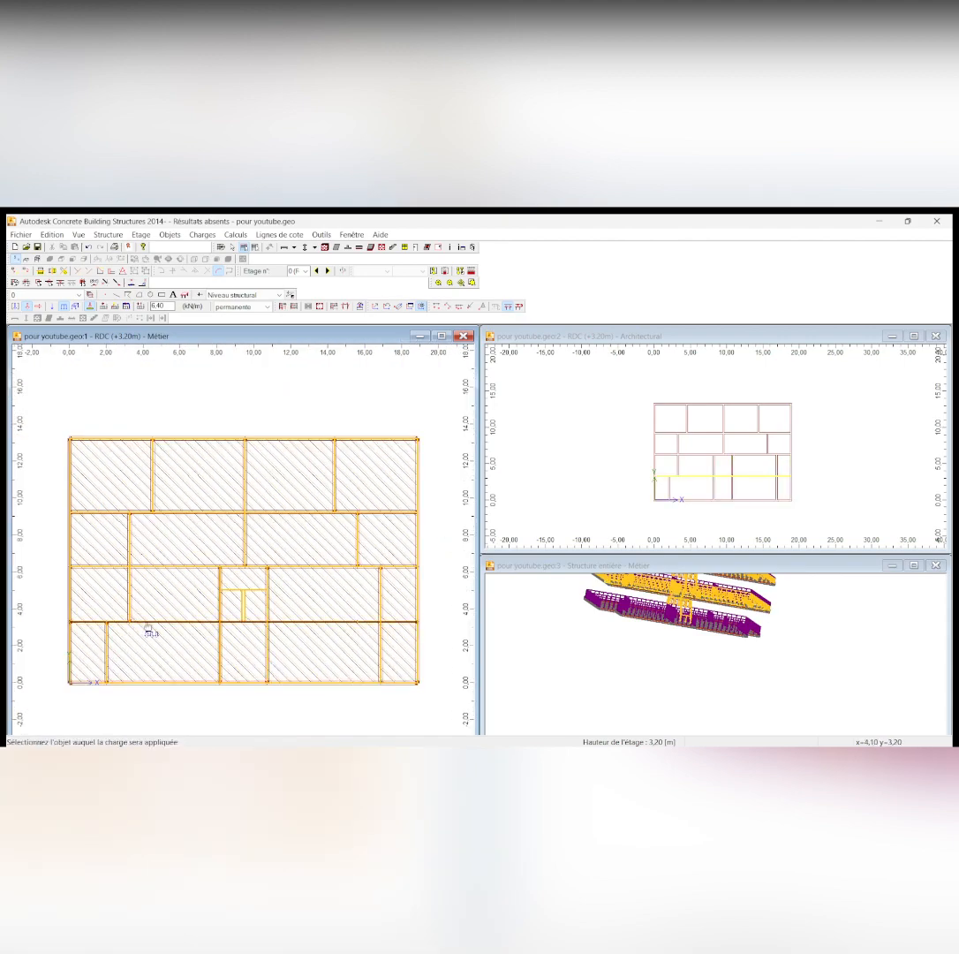
click(151, 634)
click(509, 521)
Apply the 6.40 kN/m linear load to the vertical beam left of the stairwell and the lower-right beams, declining duplicates
scroll(208, 629, up, 2)
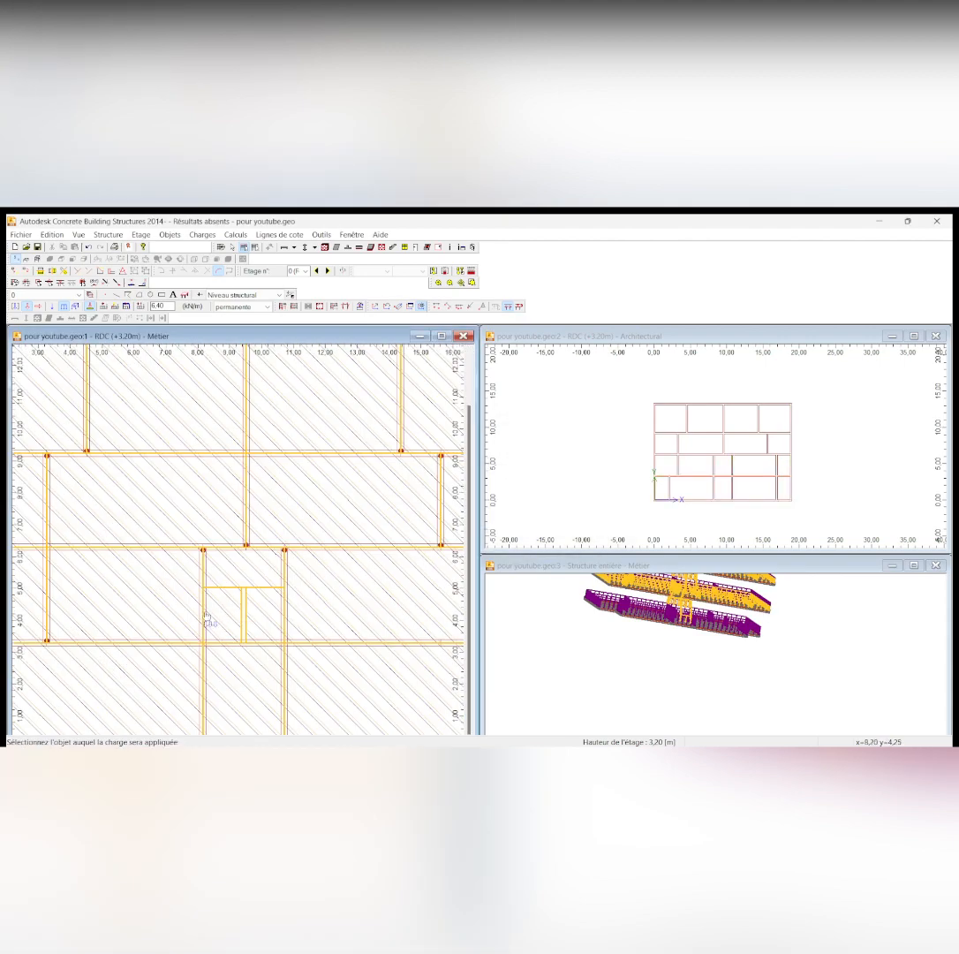
click(207, 629)
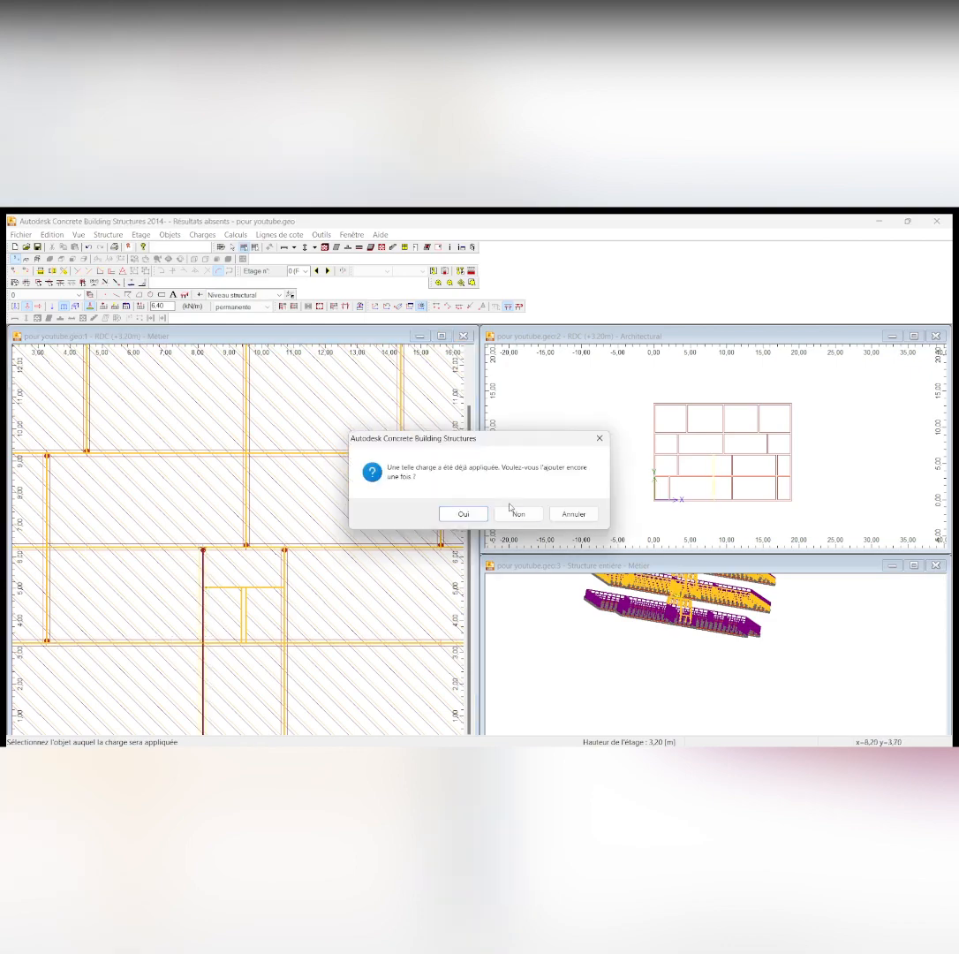
click(509, 521)
scroll(250, 481, down, 2)
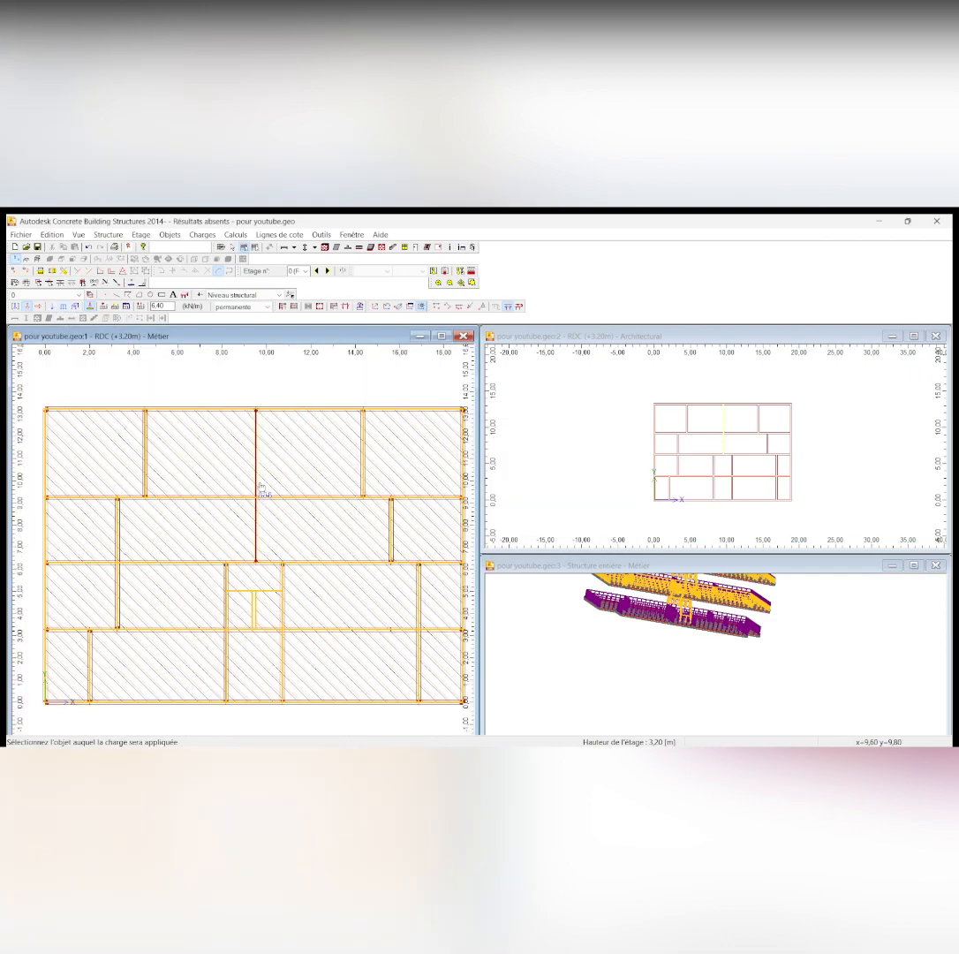
scroll(379, 698, up, 3)
click(379, 697)
click(516, 515)
scroll(358, 627, down, 3)
scroll(354, 619, up, 3)
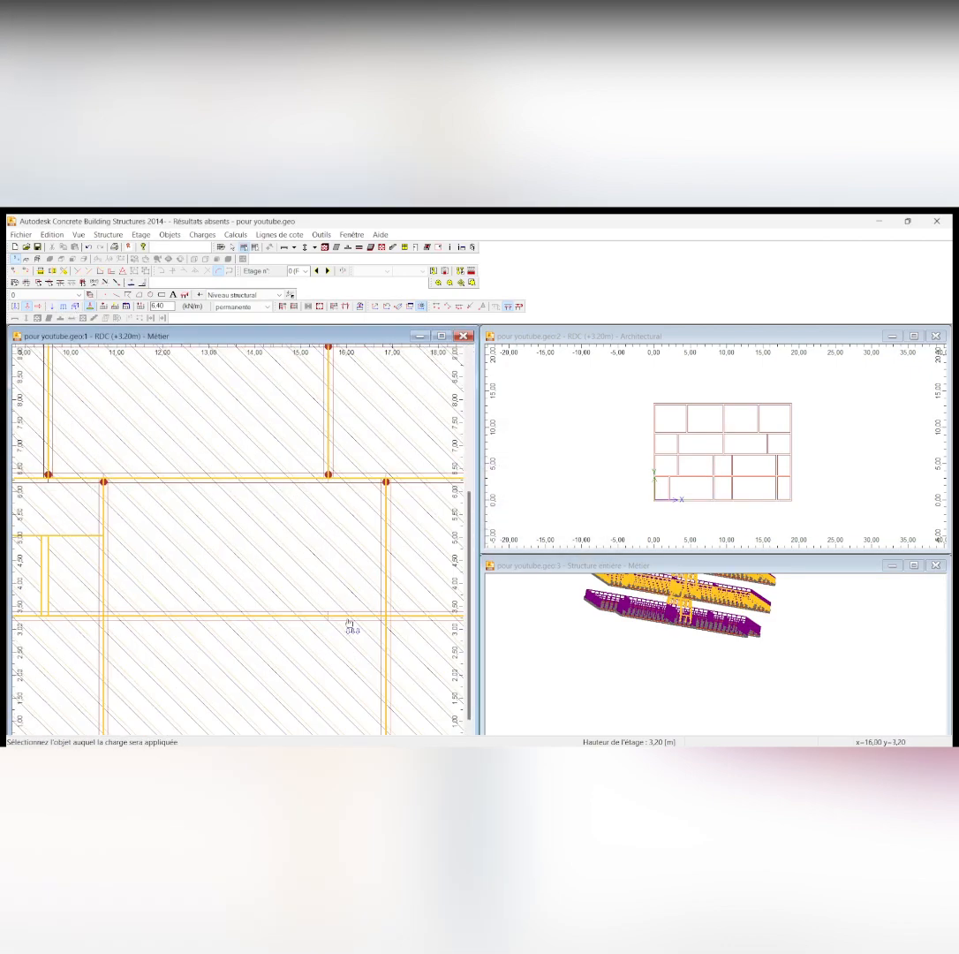
click(370, 617)
click(519, 515)
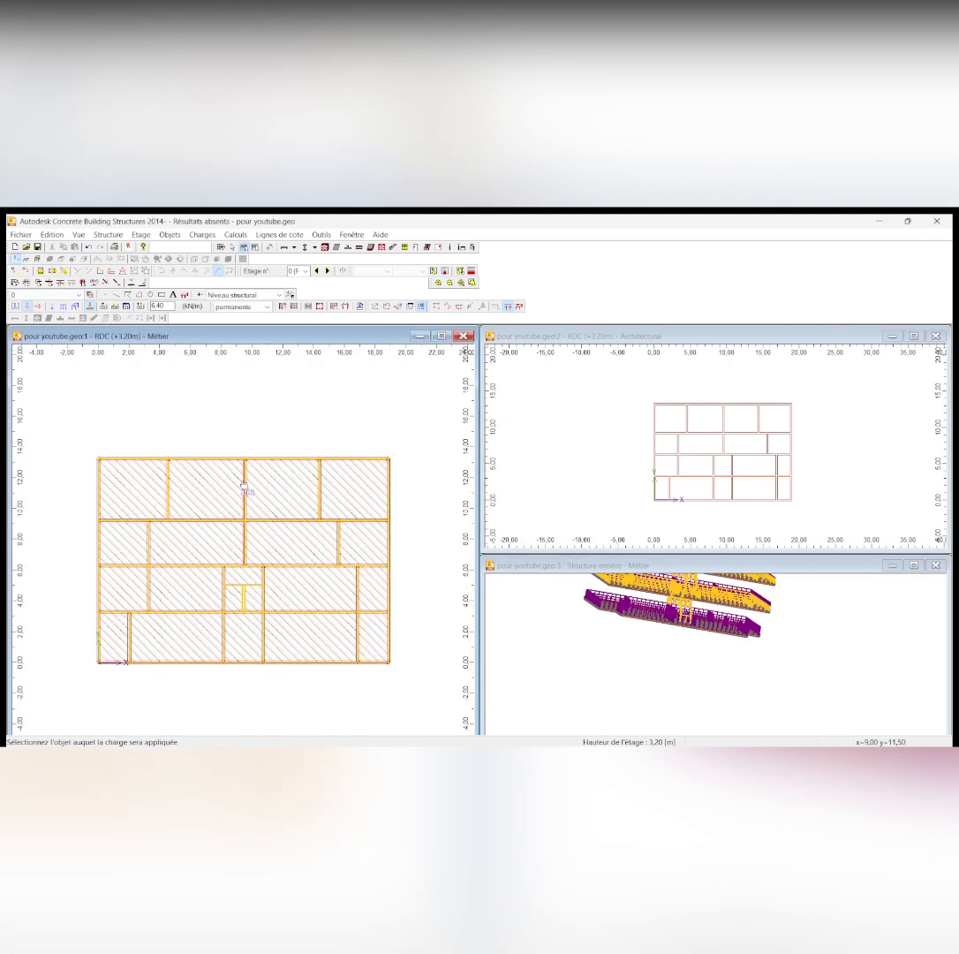
Move up to the +6.40 m storey and apply the 6.40 kN/m linear load to its upper and central beams
scroll(152, 478, up, 3)
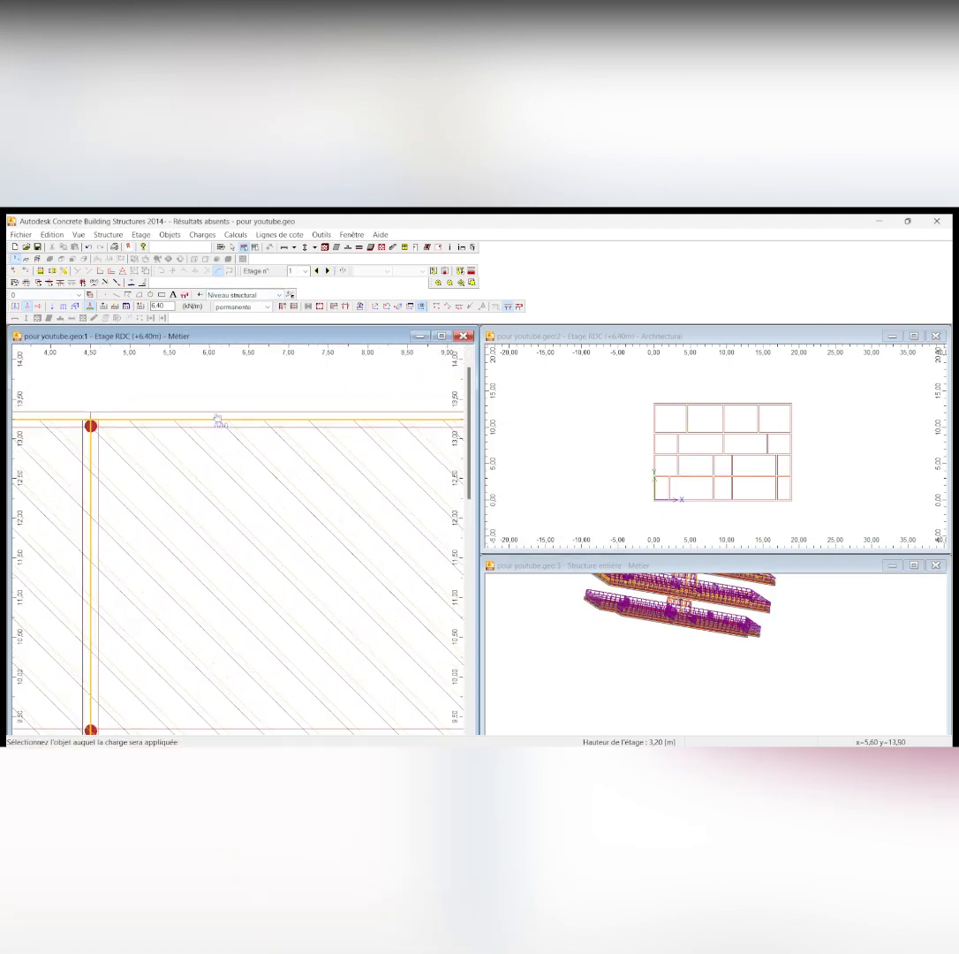
scroll(274, 379, down, 4)
scroll(276, 490, up, 3)
scroll(285, 558, down, 5)
scroll(300, 571, up, 5)
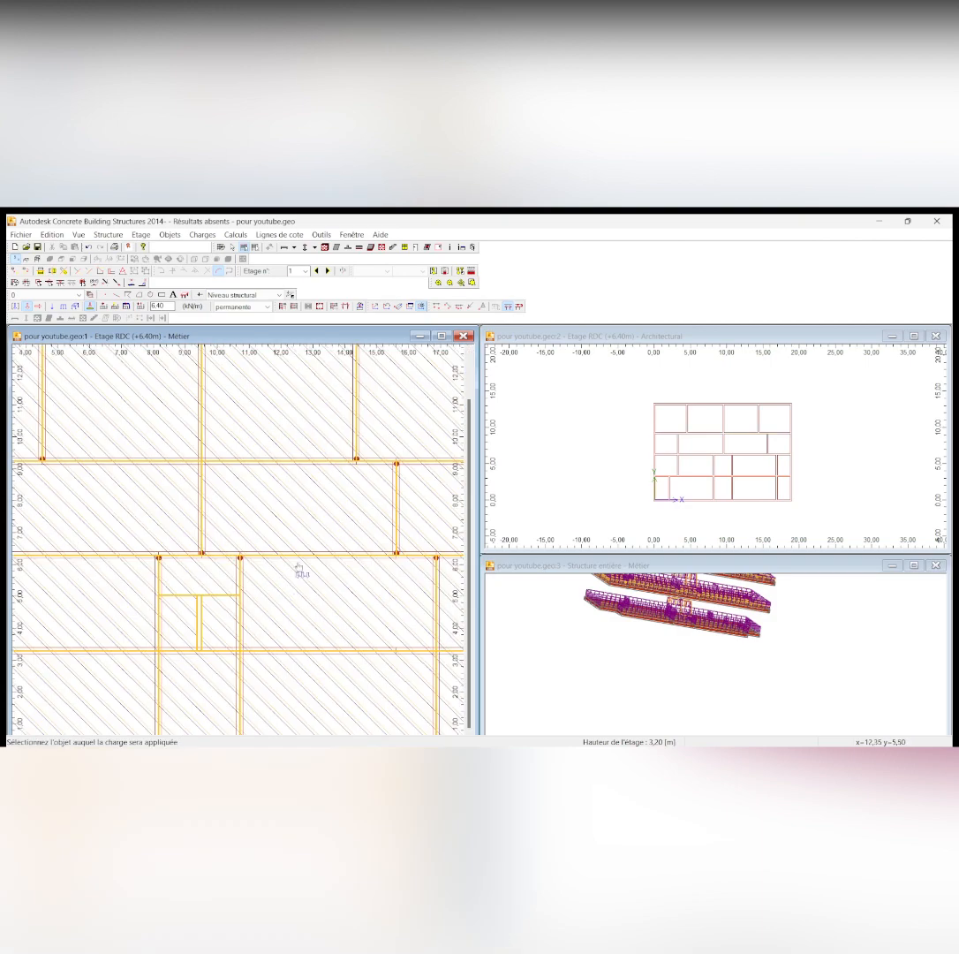
scroll(300, 565, down, 6)
scroll(299, 638, up, 5)
scroll(302, 654, down, 5)
scroll(302, 721, up, 4)
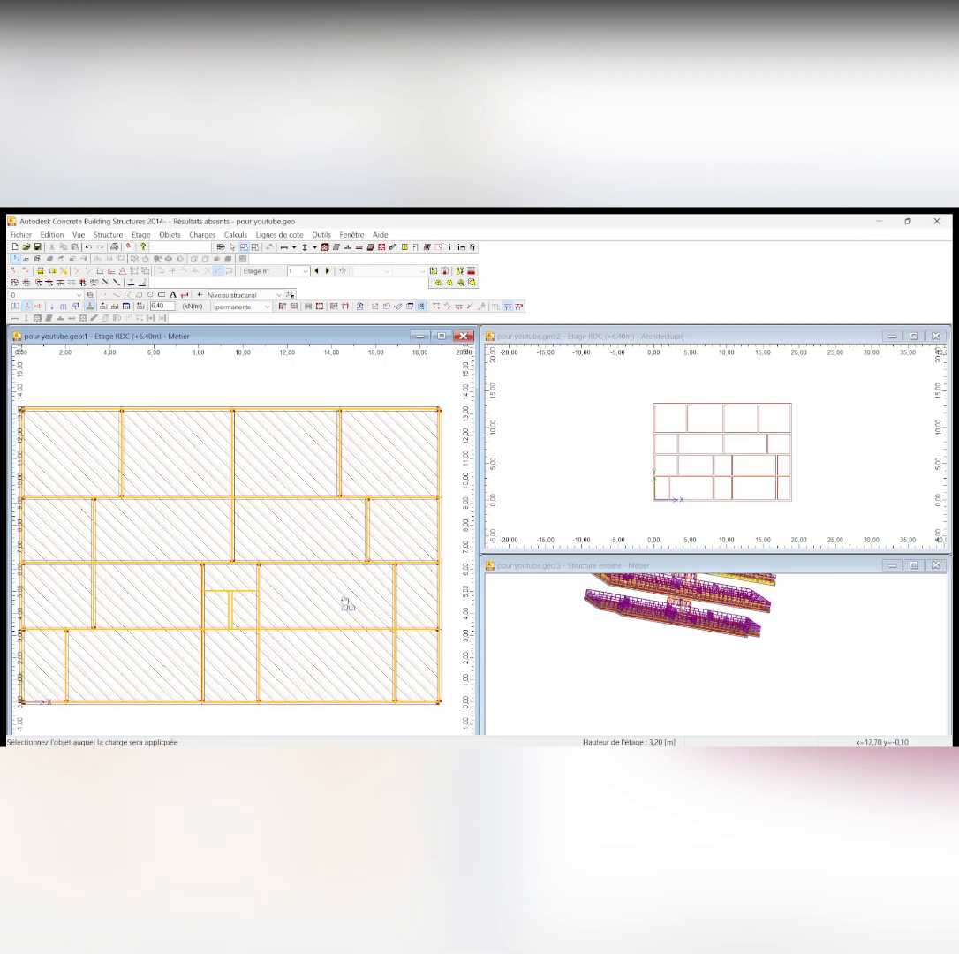
Apply the 6.40 kN/m linear load to the outer and interior beams of the +6.40 m storey's middle rows
scroll(342, 604, up, 2)
scroll(318, 578, down, 4)
scroll(350, 581, up, 1)
scroll(350, 581, up, 3)
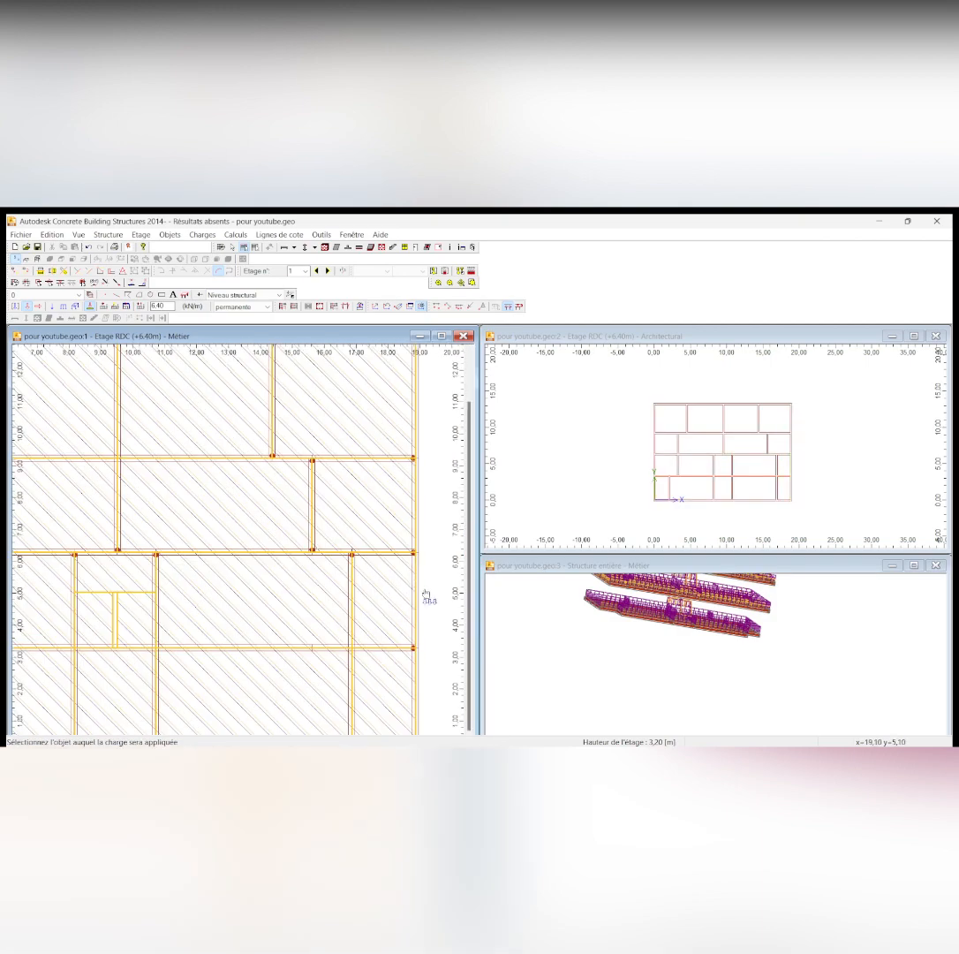
scroll(426, 593, down, 1)
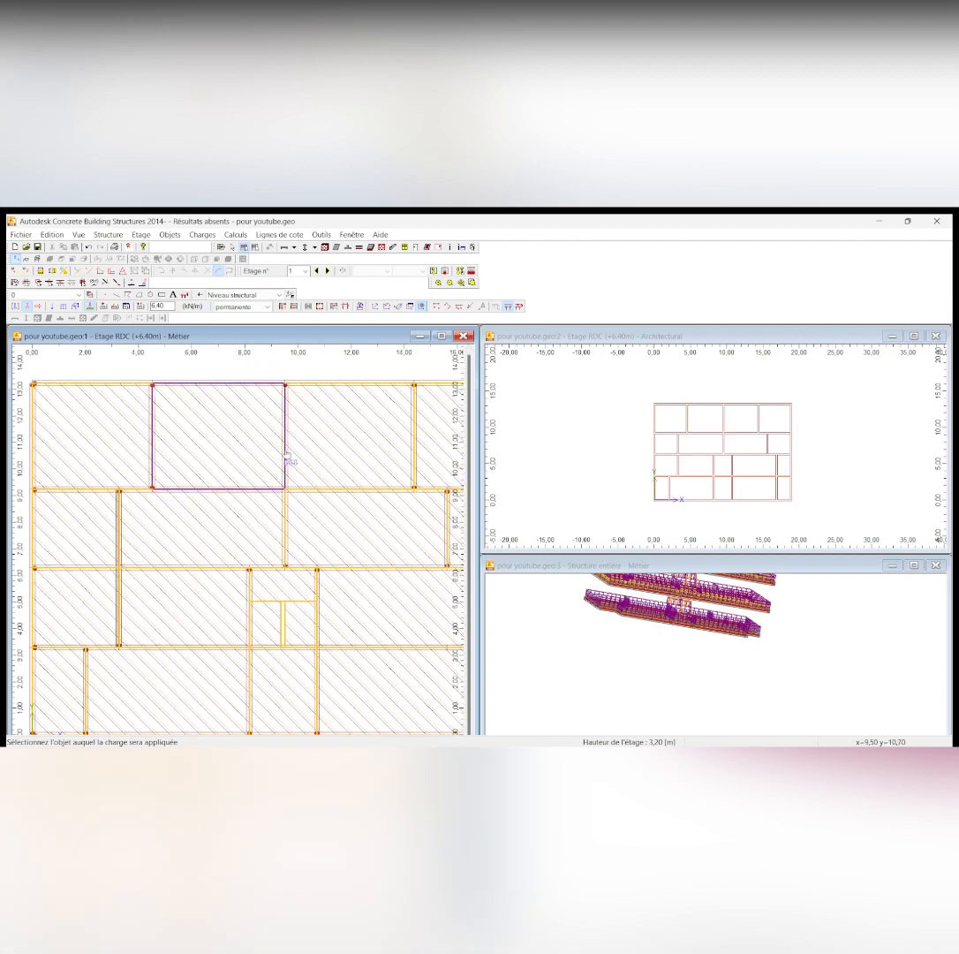
scroll(385, 465, down, 2)
scroll(214, 536, up, 4)
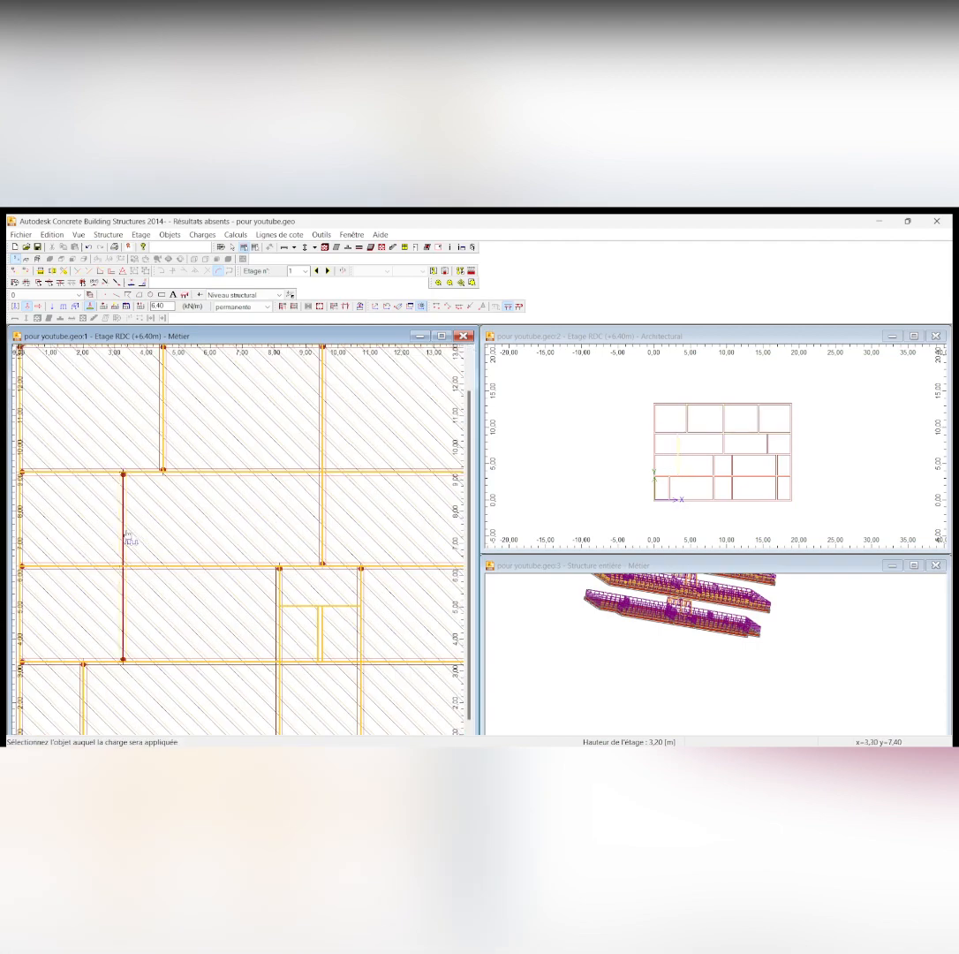
scroll(160, 534, down, 2)
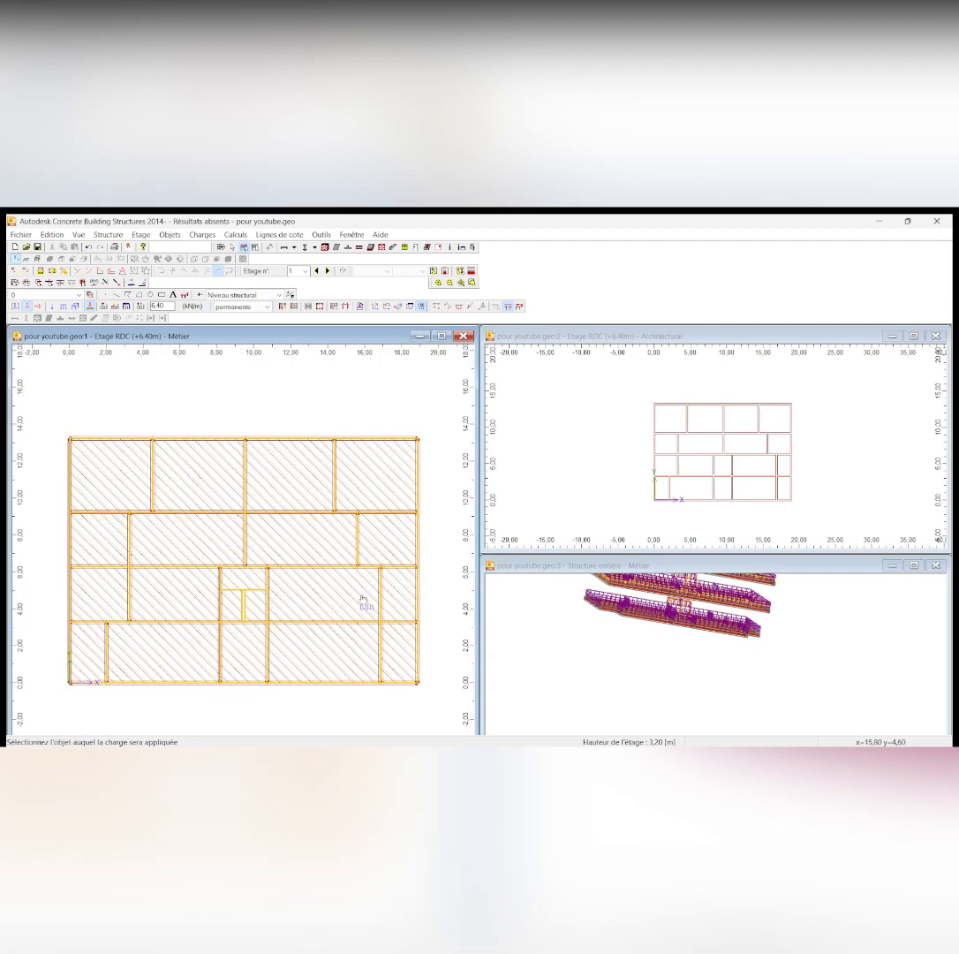
Apply the 6.40 kN/m linear load to the two vertical beams flanking the stairwell on the +6.40 m storey, declining duplicates
click(268, 657)
click(518, 514)
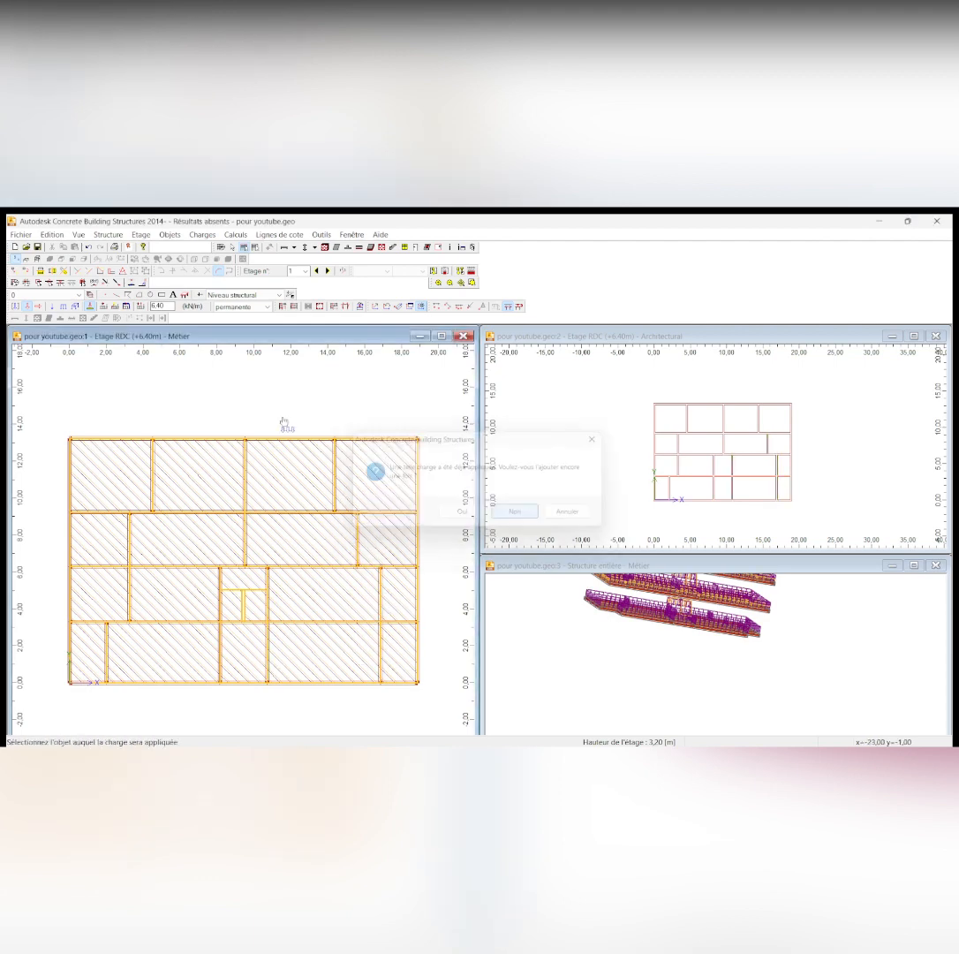
click(65, 306)
click(220, 647)
click(518, 514)
click(64, 307)
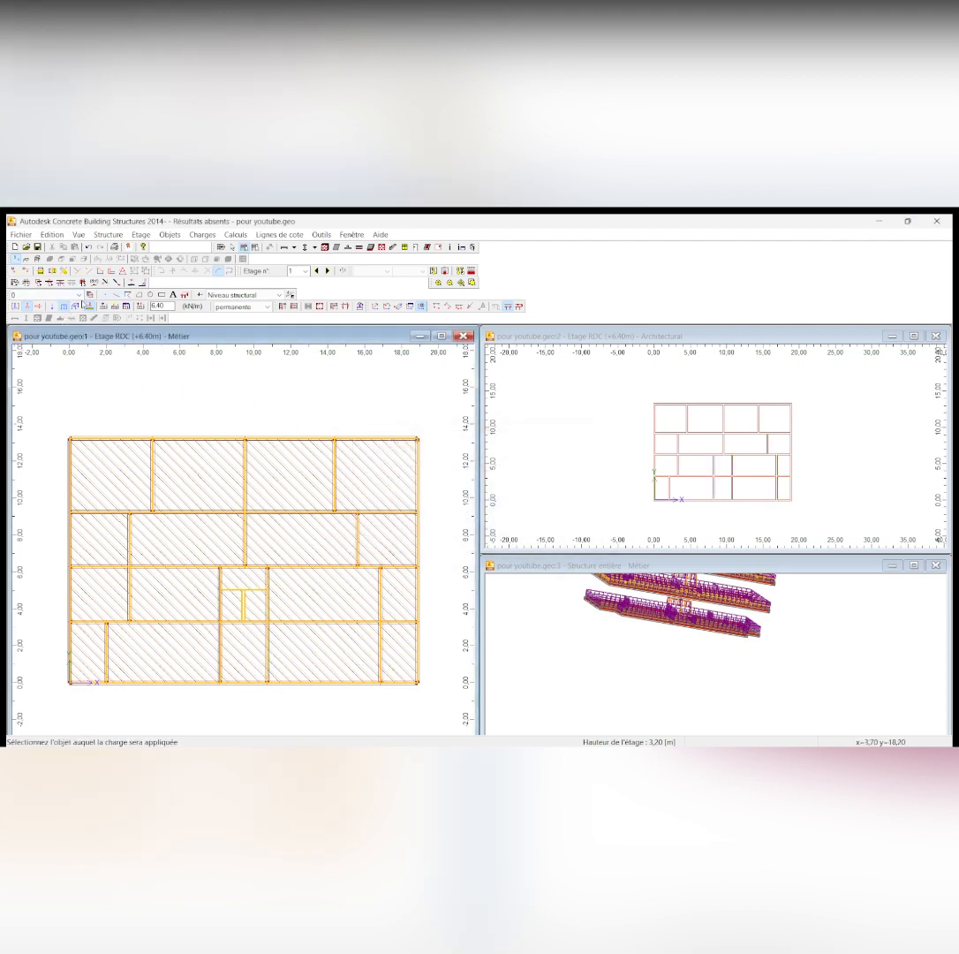
scroll(261, 706, down, 1)
scroll(261, 707, up, 2)
scroll(261, 706, down, 1)
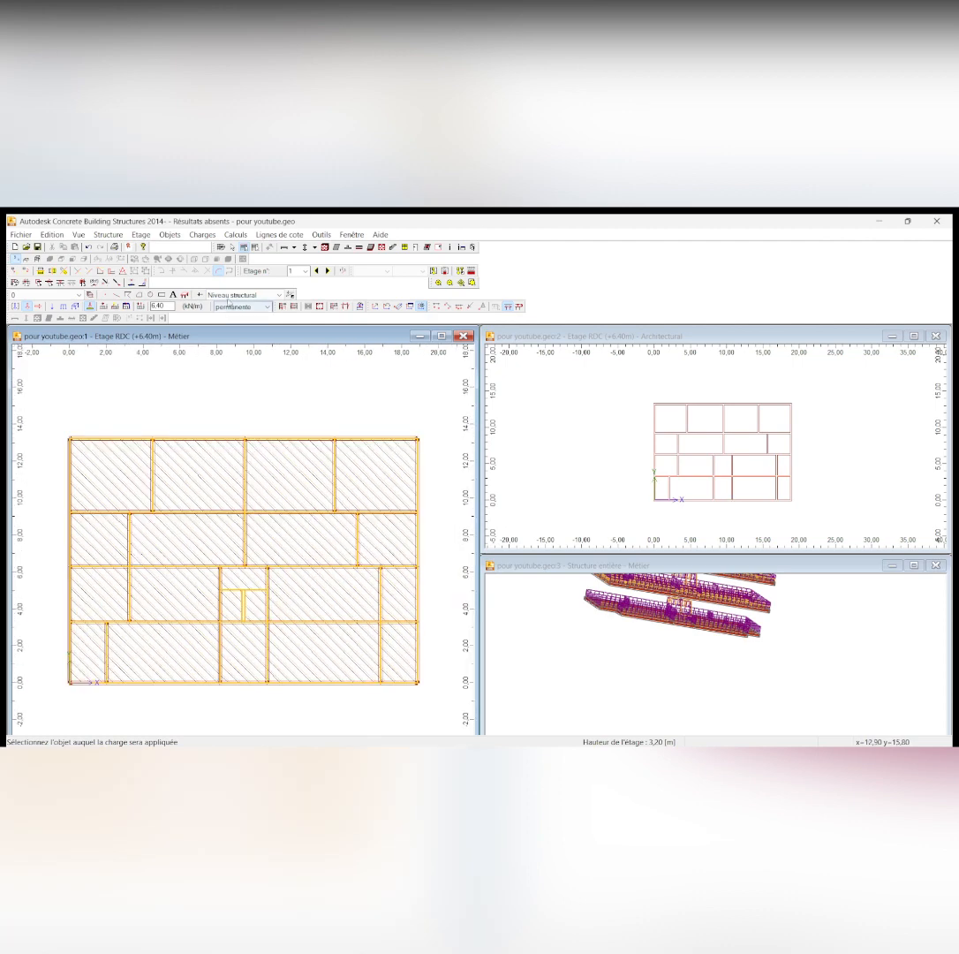
Move up to the +12.80 m storey and examine its beam layout
click(327, 271)
click(328, 271)
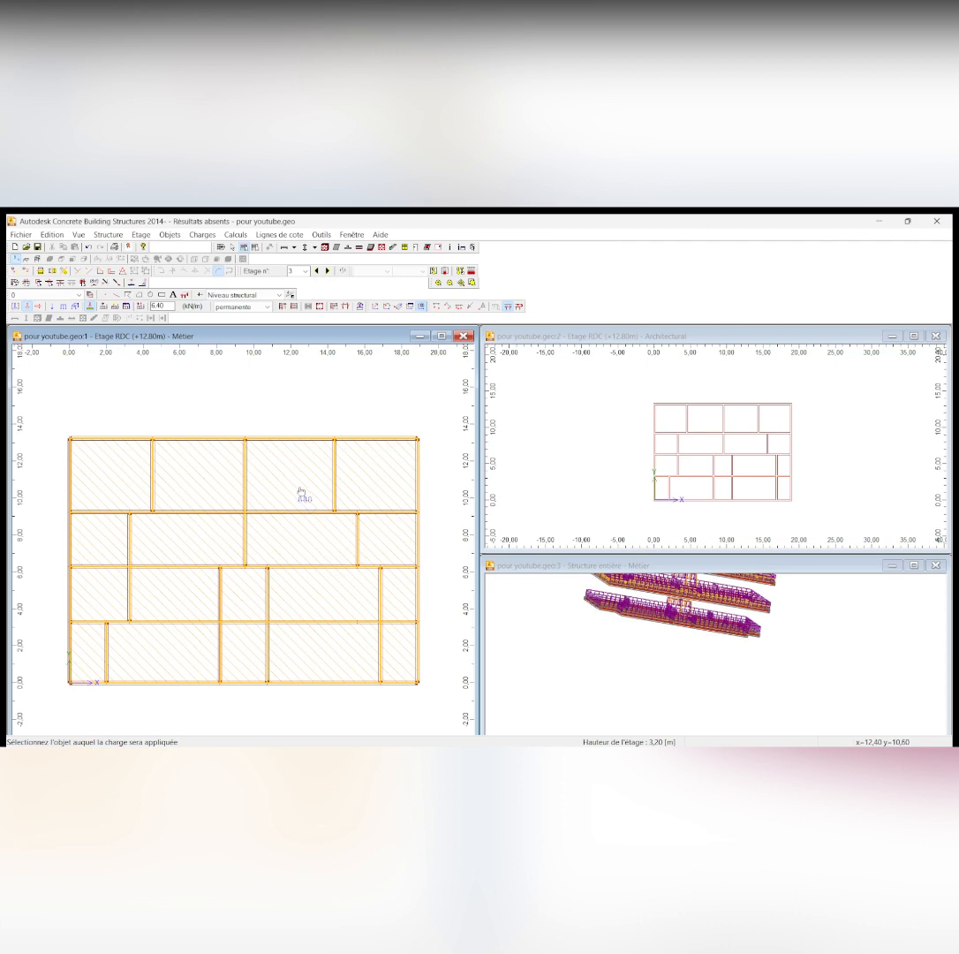
scroll(315, 462, down, 2)
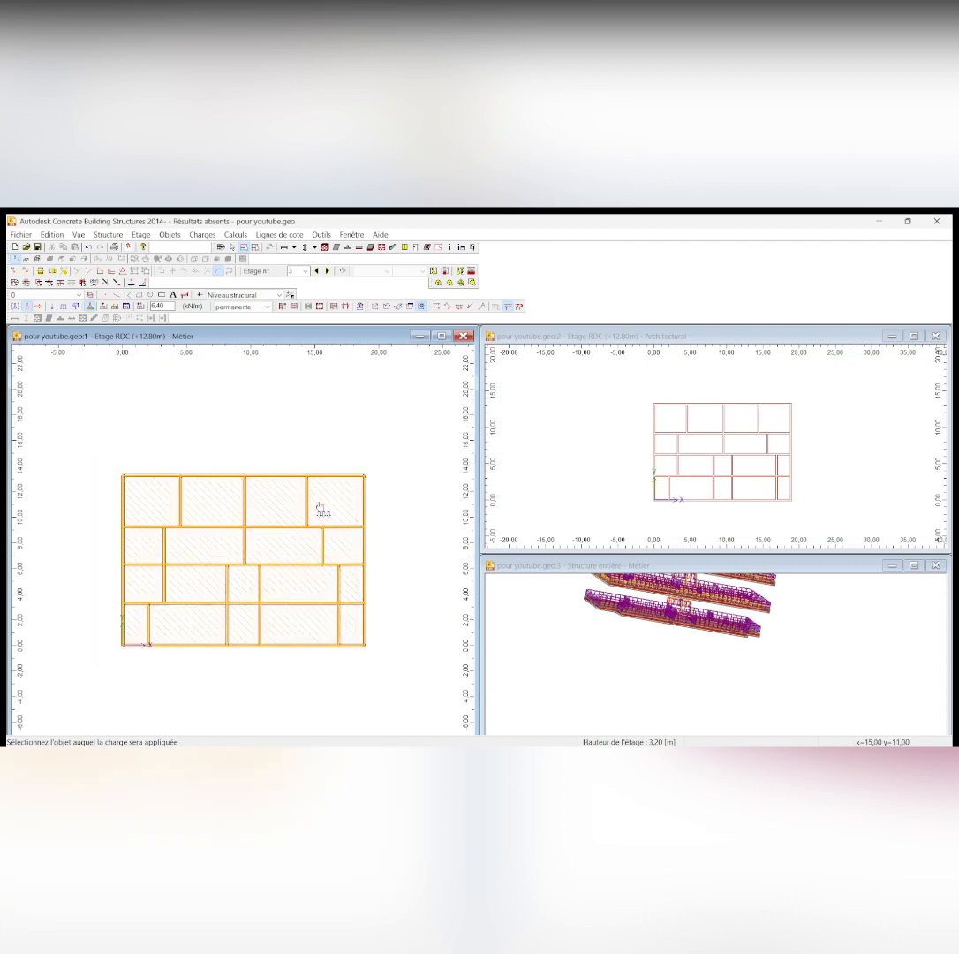
scroll(253, 658, up, 1)
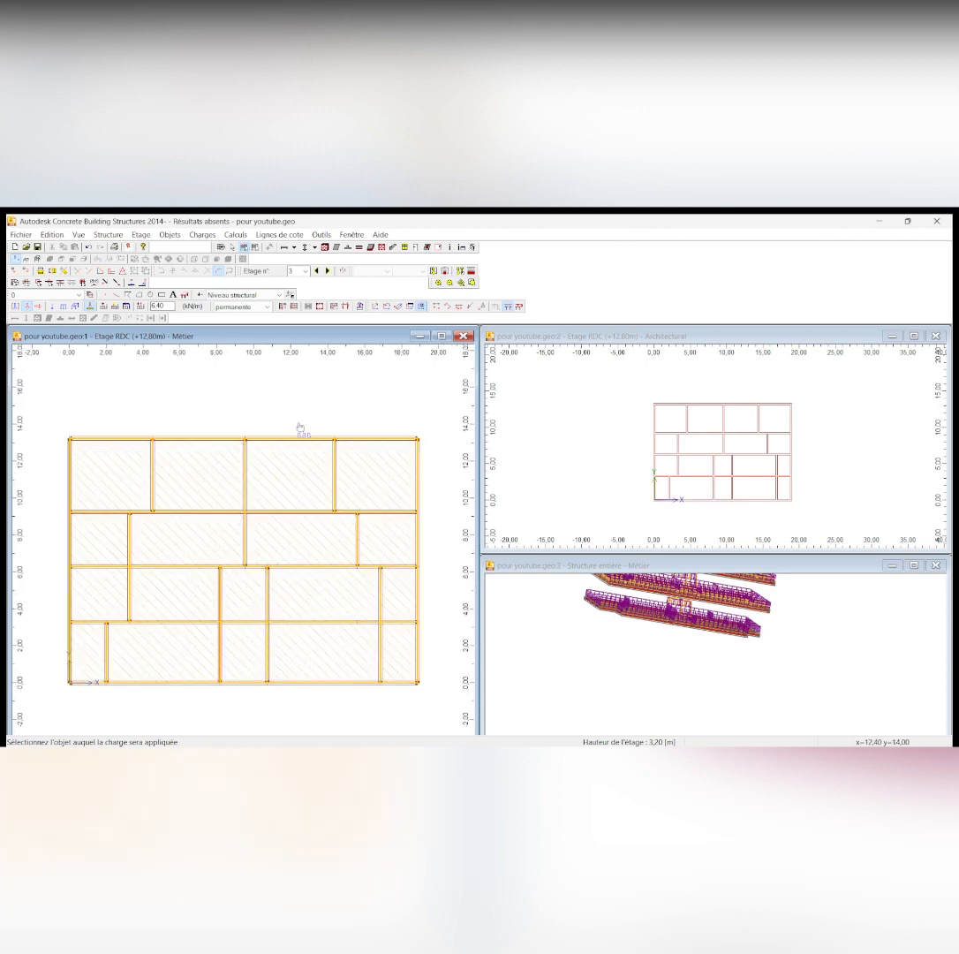
scroll(298, 477, down, 1)
scroll(285, 582, up, 1)
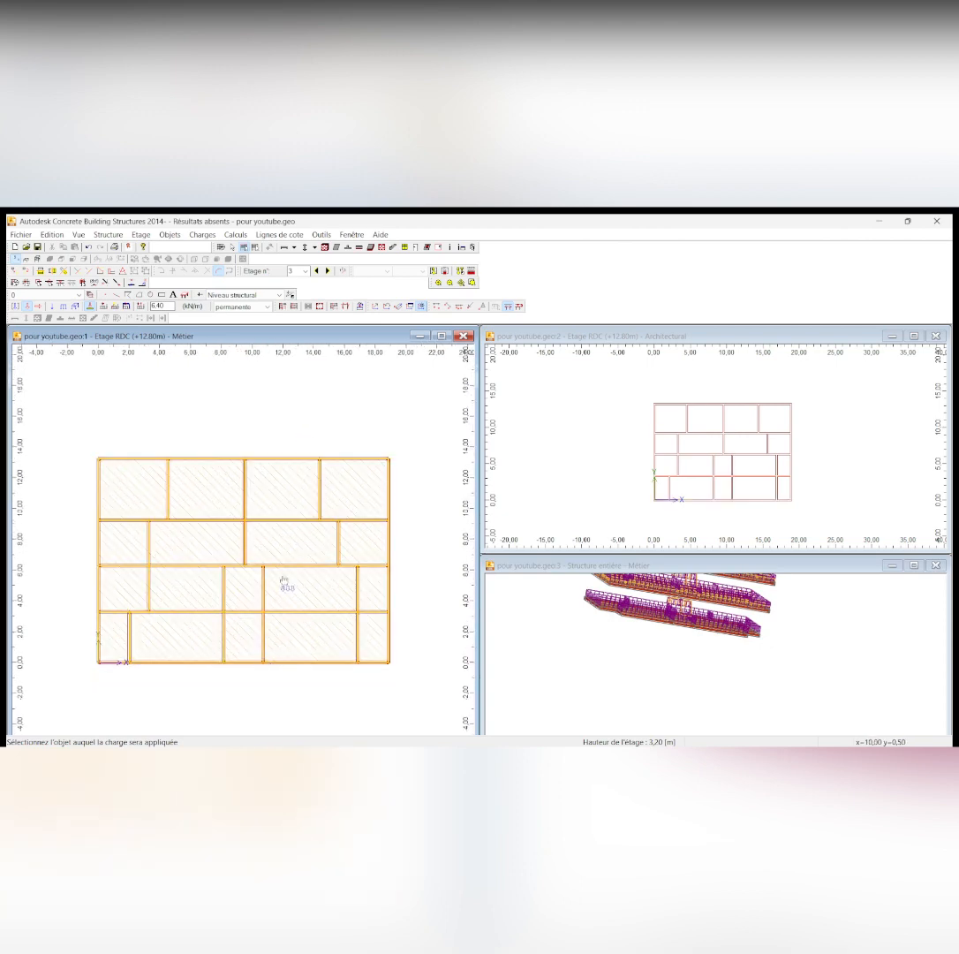
scroll(284, 582, down, 2)
scroll(246, 652, up, 1)
scroll(288, 497, down, 1)
scroll(188, 559, up, 1)
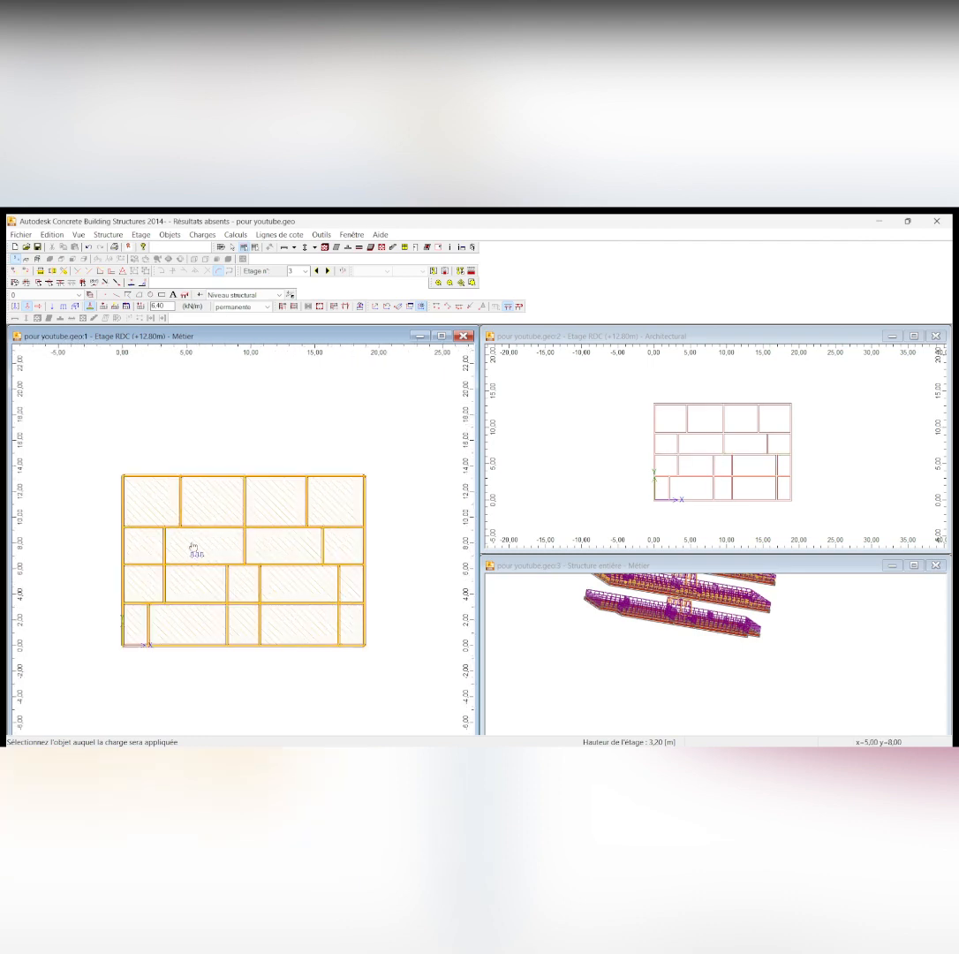
scroll(193, 550, up, 1)
scroll(192, 550, down, 1)
scroll(193, 549, up, 1)
scroll(192, 550, down, 1)
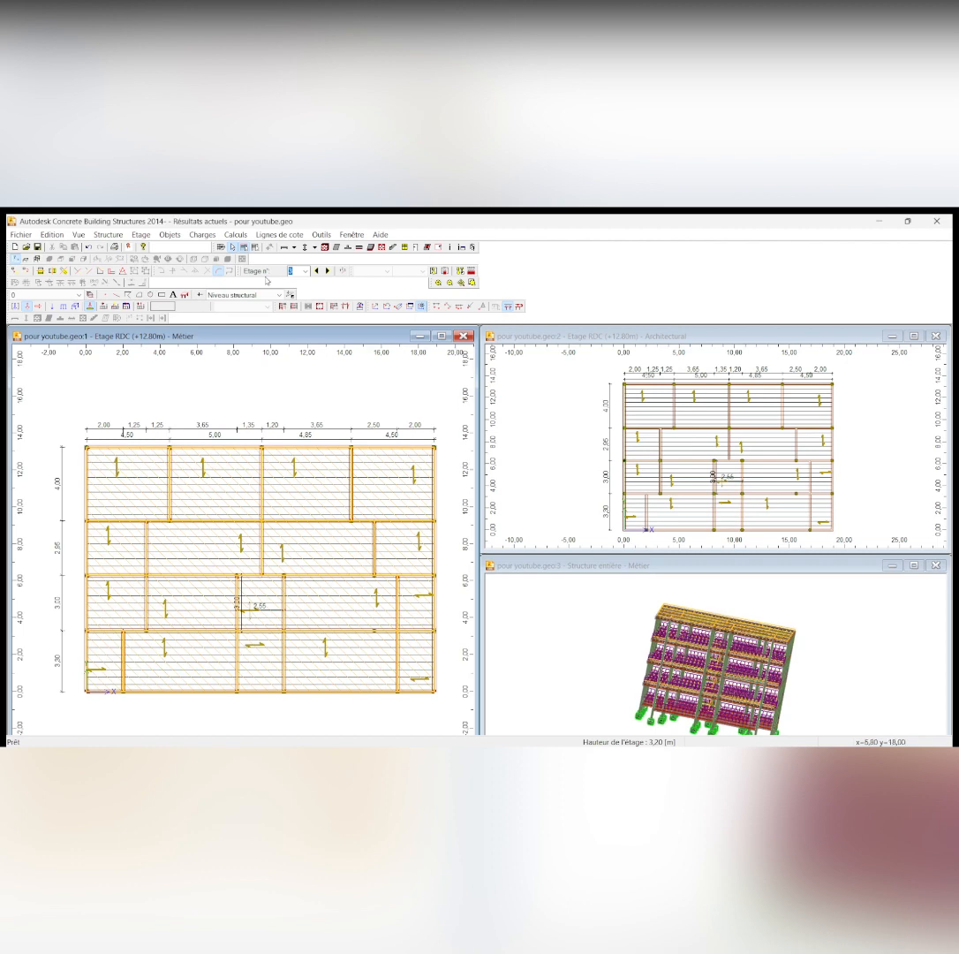
Open the load combinations and review the ELU, ELS and ACC lists
click(201, 235)
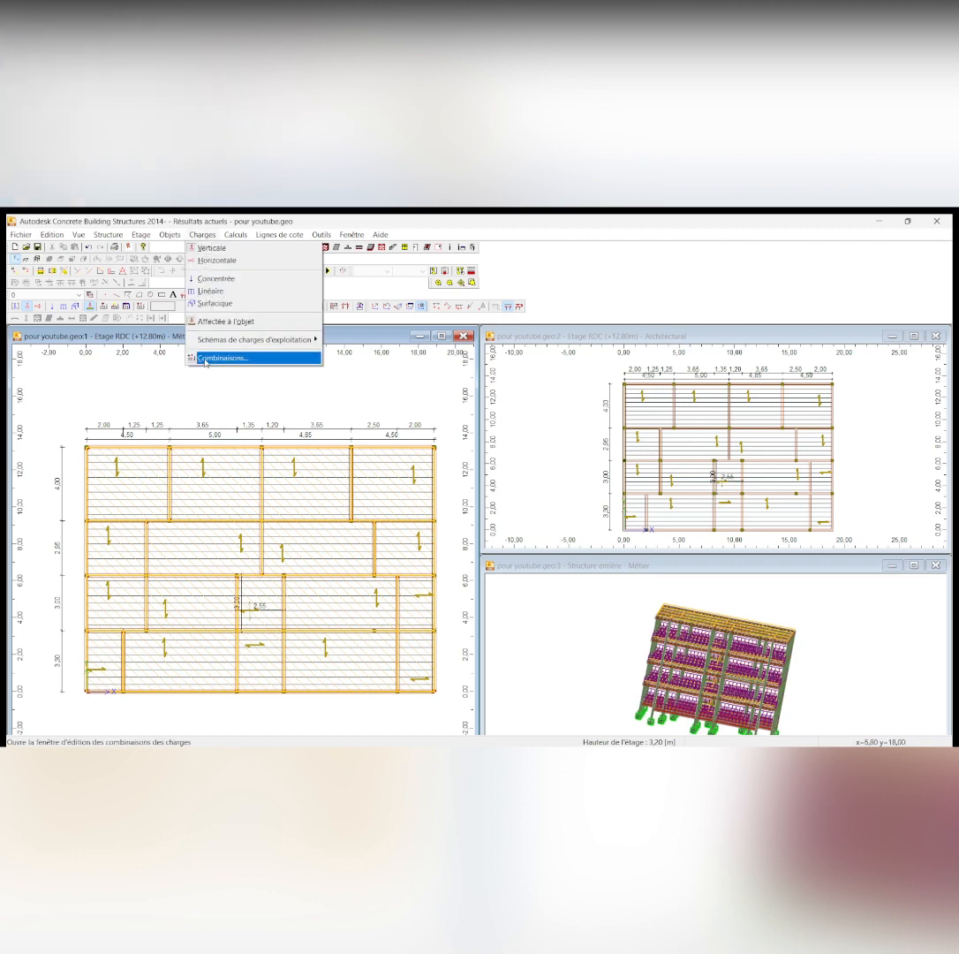
click(205, 358)
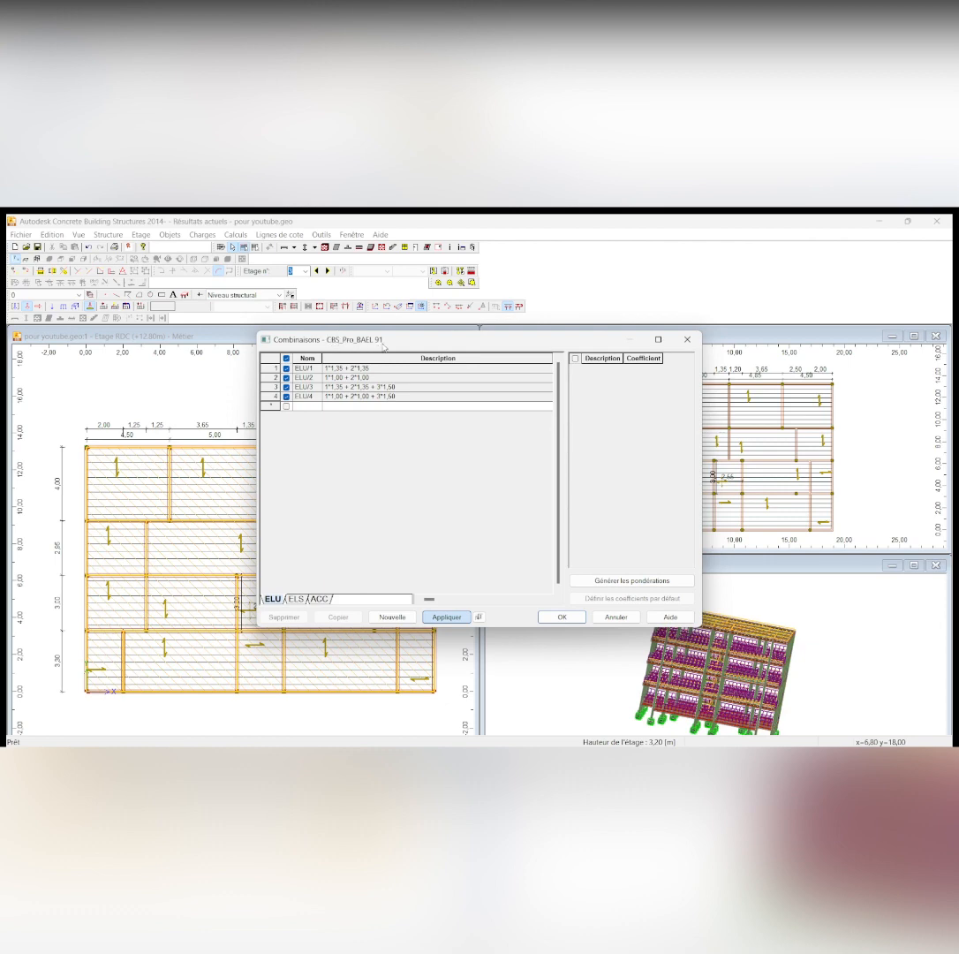
click(297, 599)
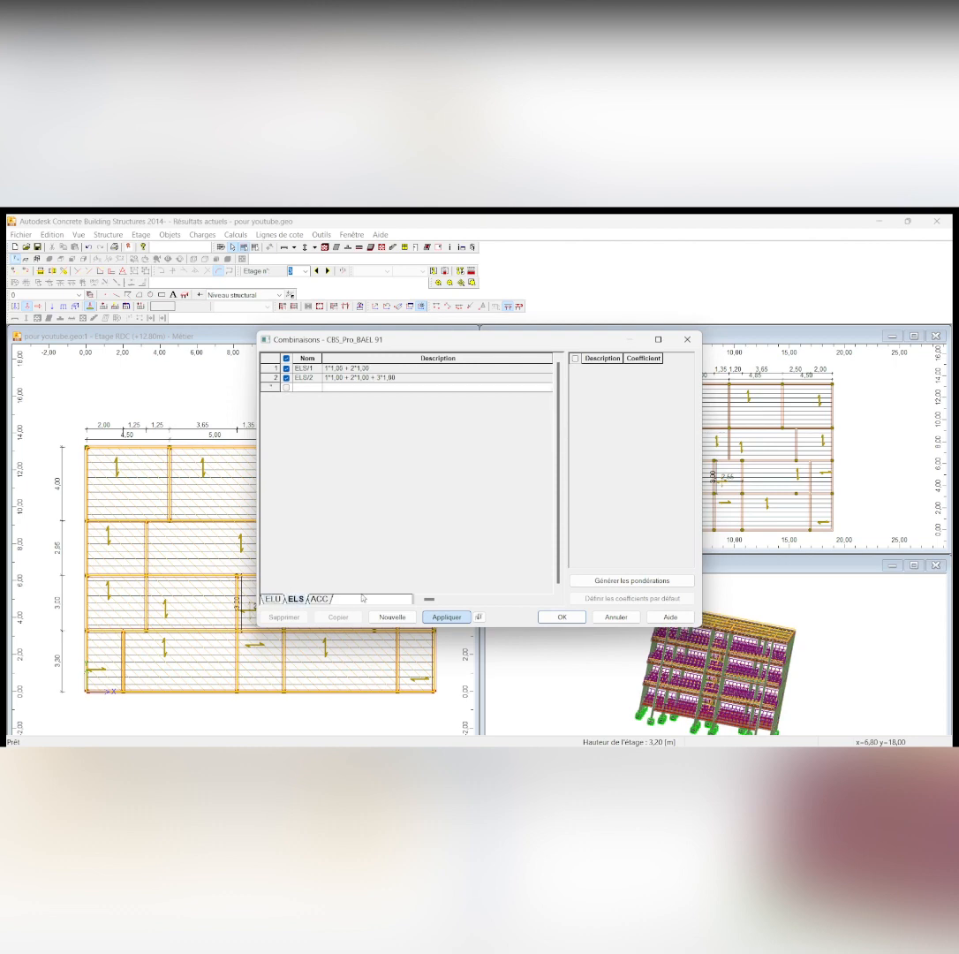
click(322, 599)
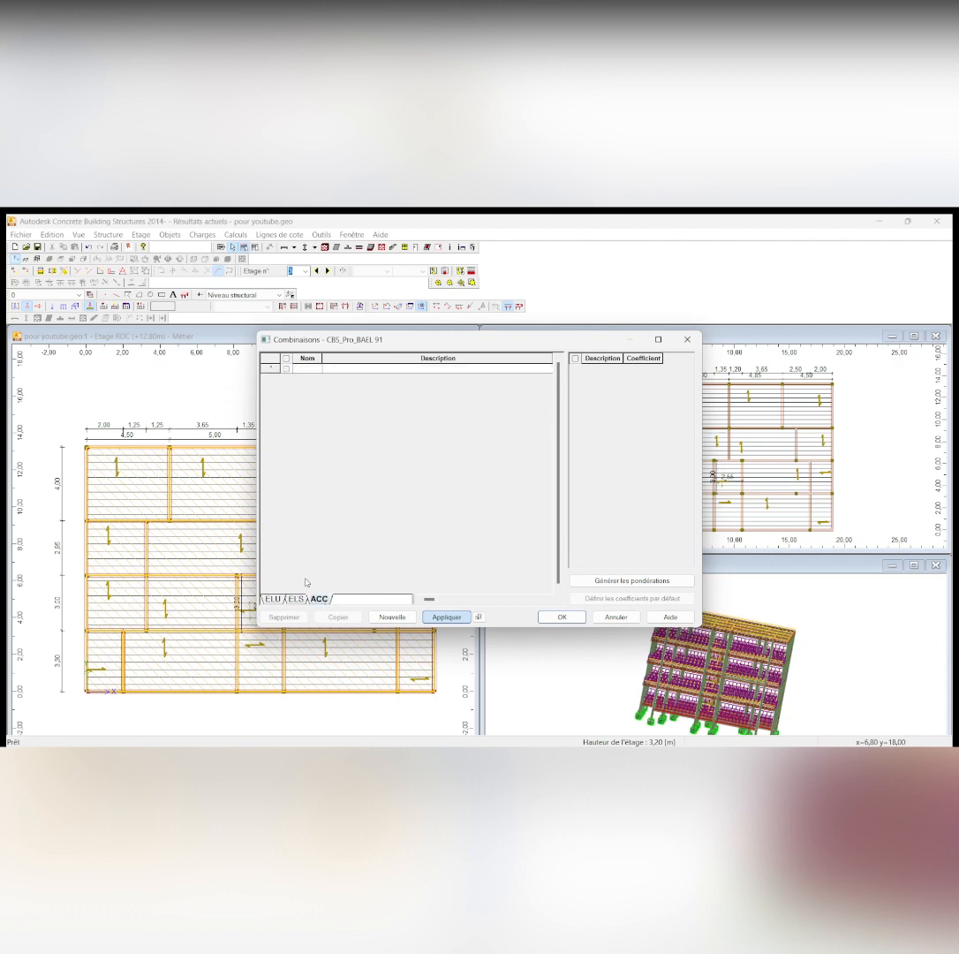
Add an ELU combination with self-weight 1.35, permanent 1.35 and live load 1.50, and compare it with the combinations in charges.docx
click(273, 599)
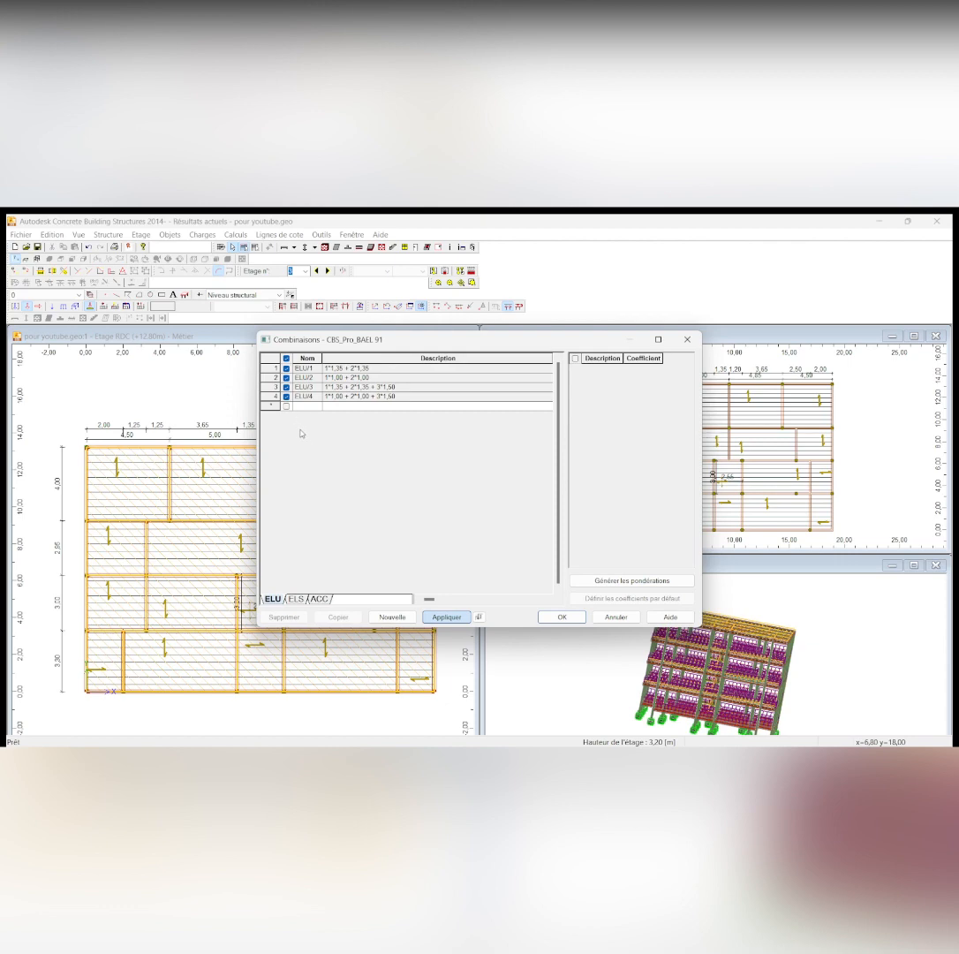
click(397, 617)
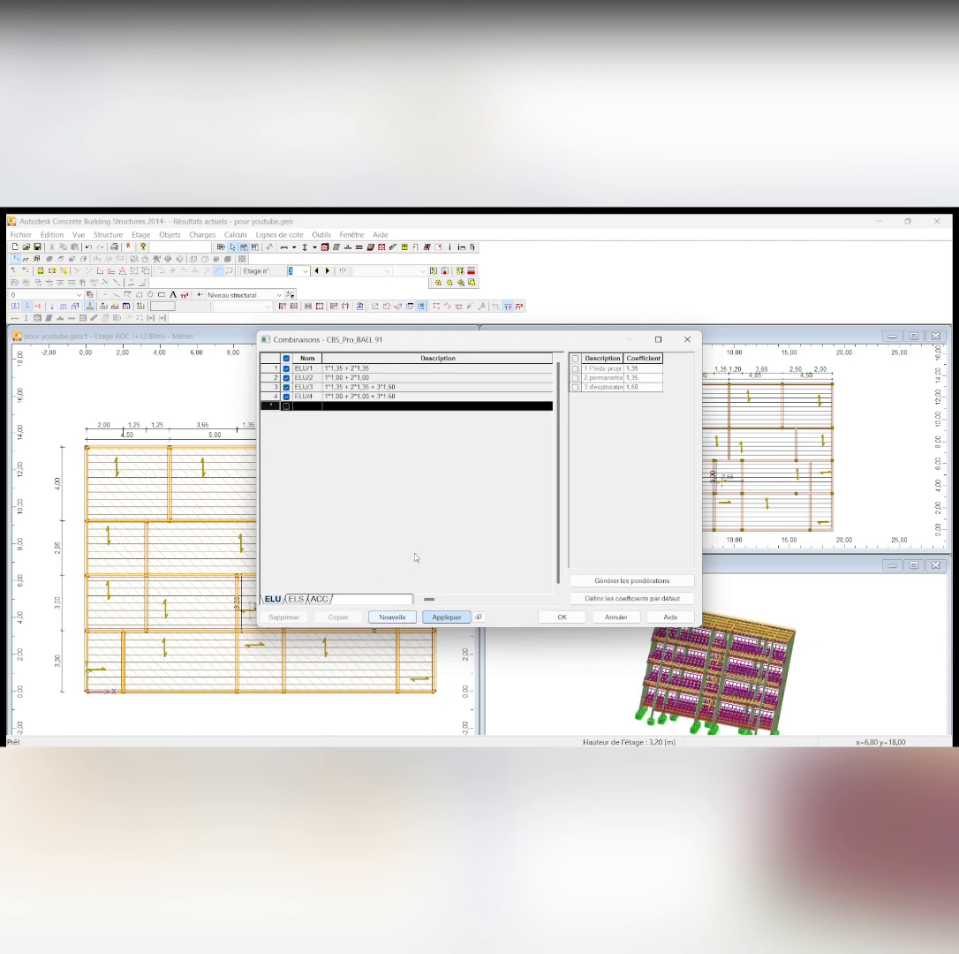
click(576, 368)
click(576, 377)
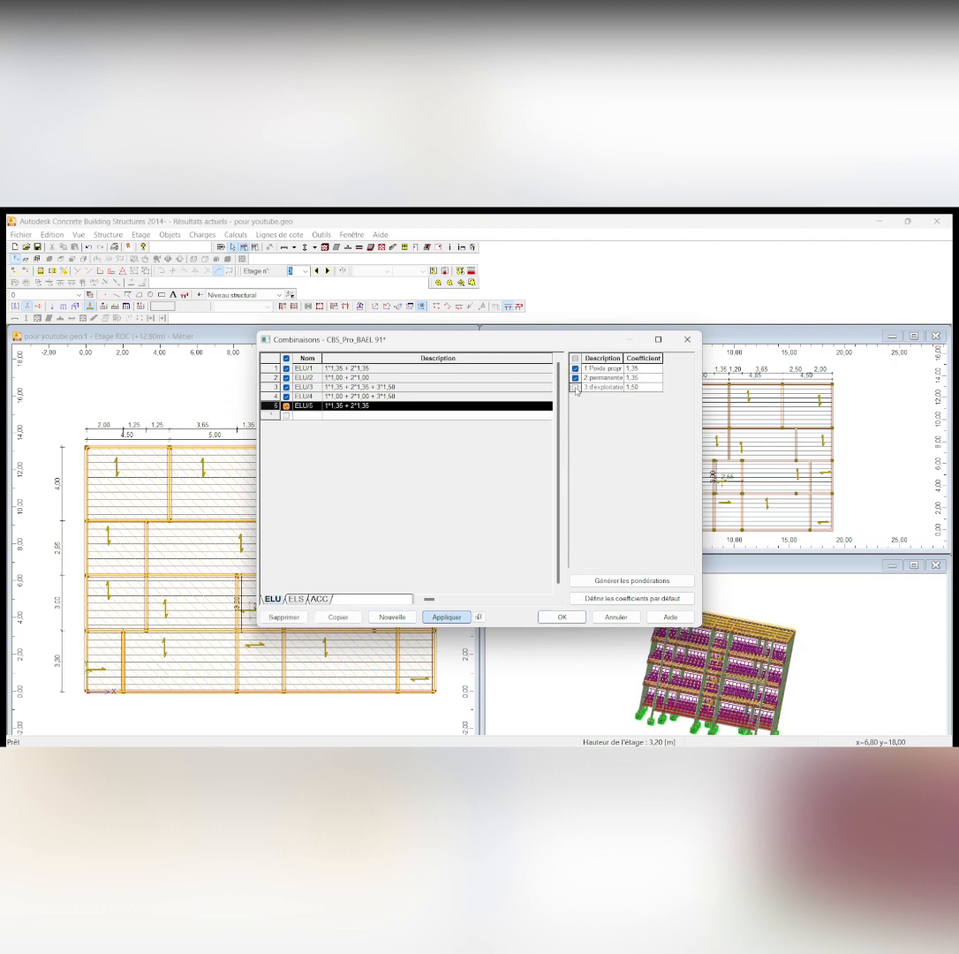
click(575, 386)
mouse_move(517, 734)
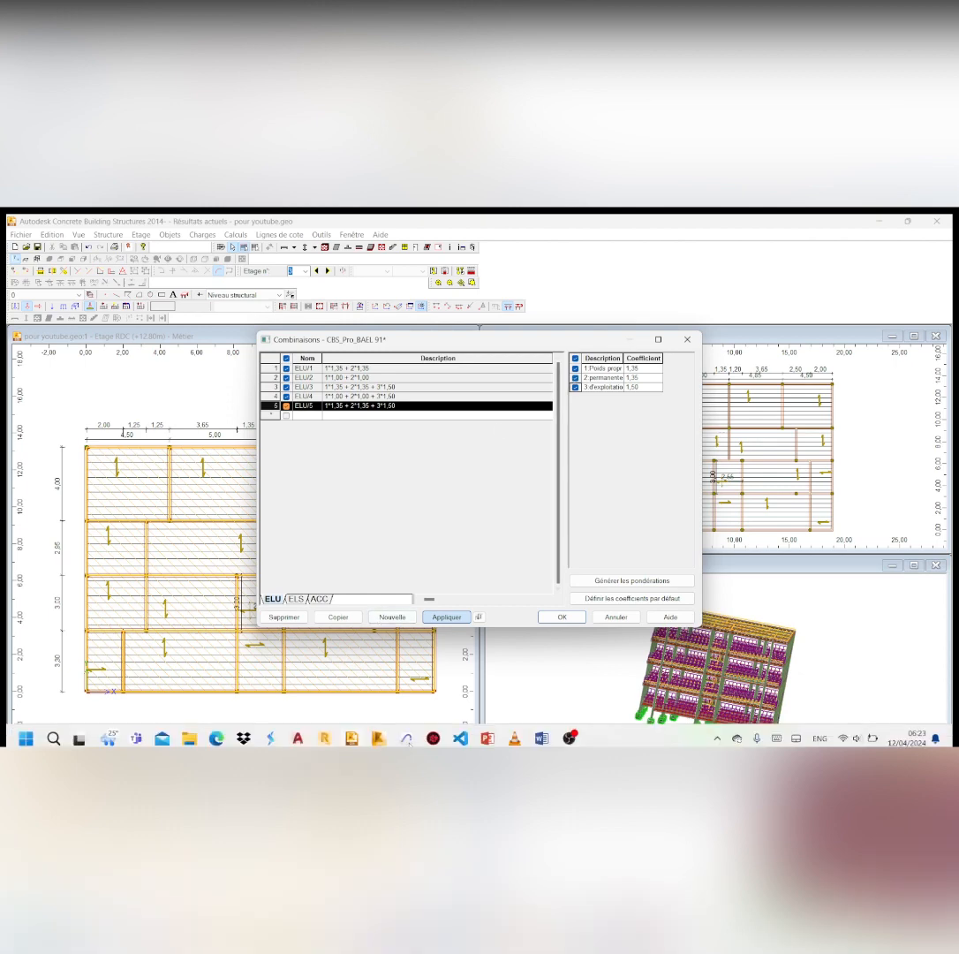
click(540, 733)
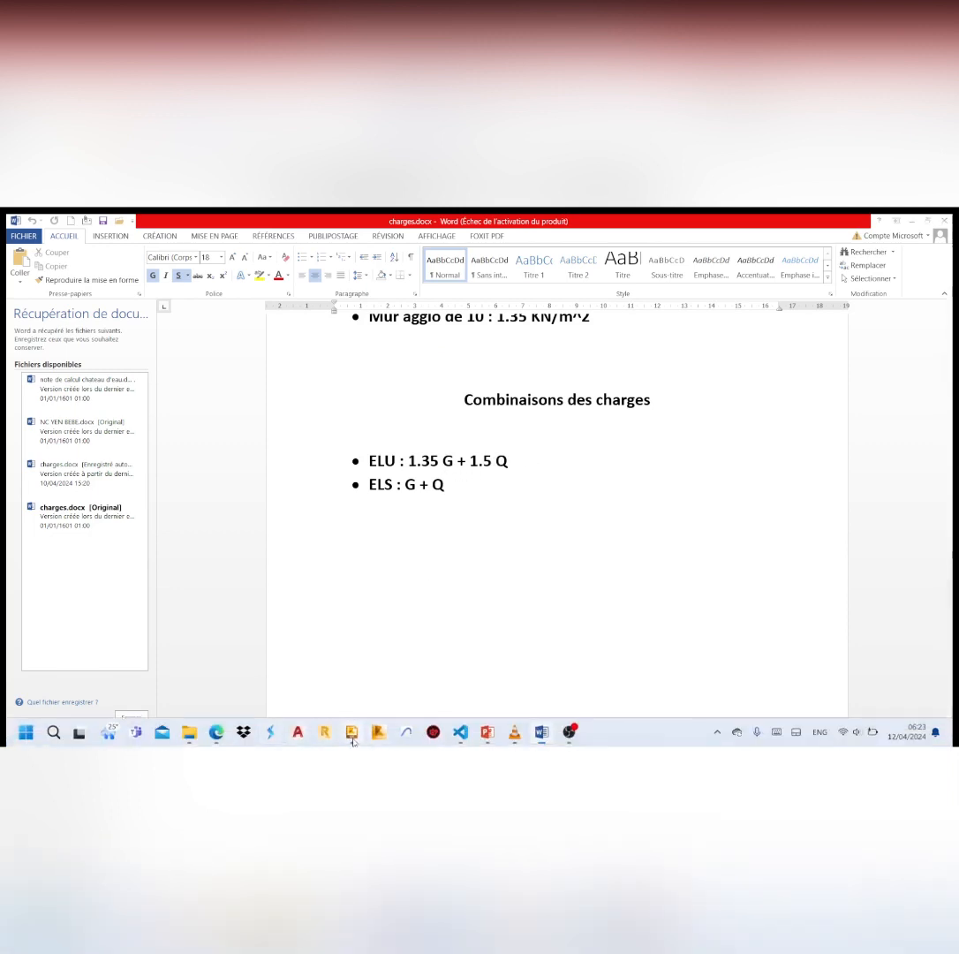
click(351, 732)
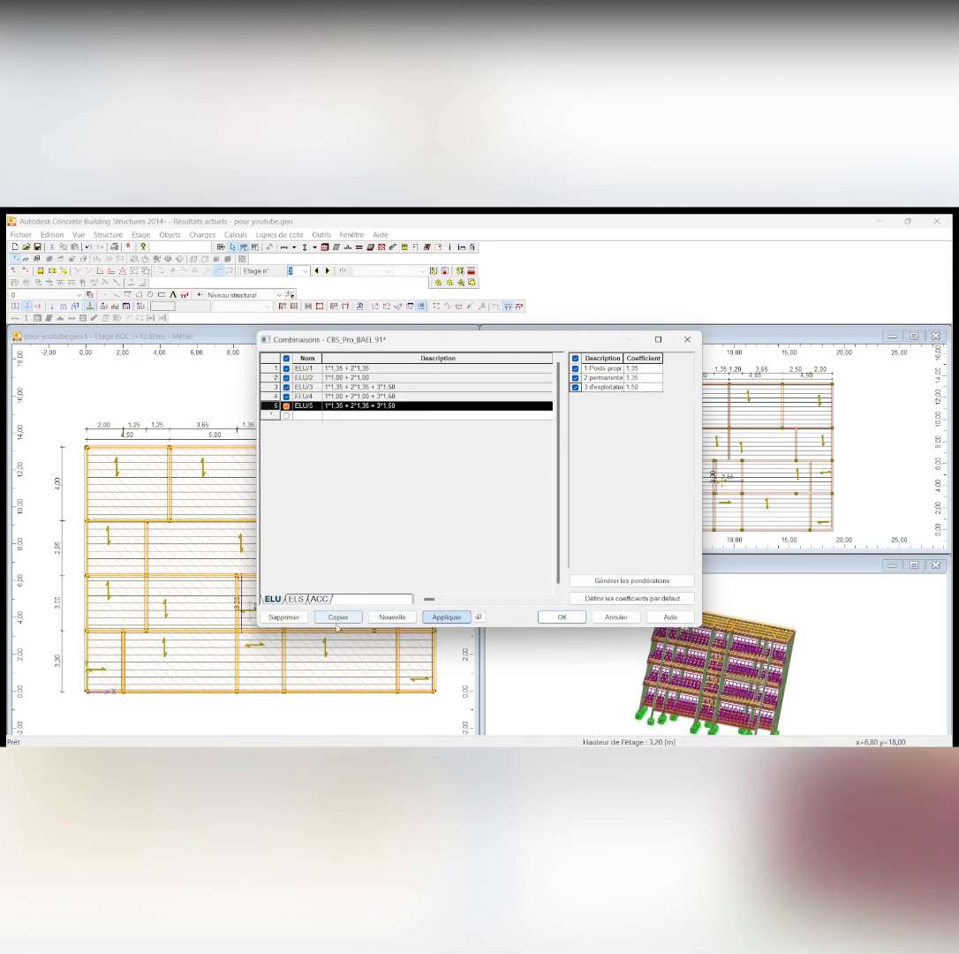
Add an ELS combination with coefficient 1.00 for all three load cases, check it against charges.docx, and accept the combination lists
click(297, 599)
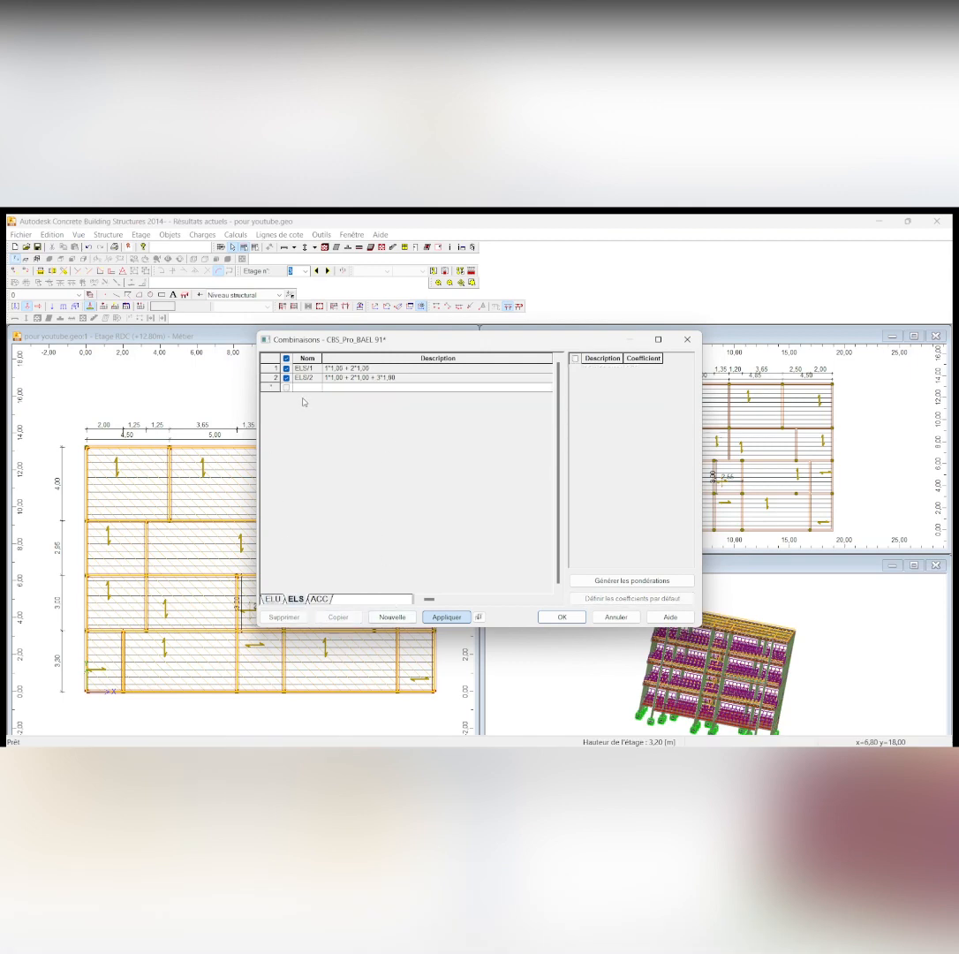
click(383, 620)
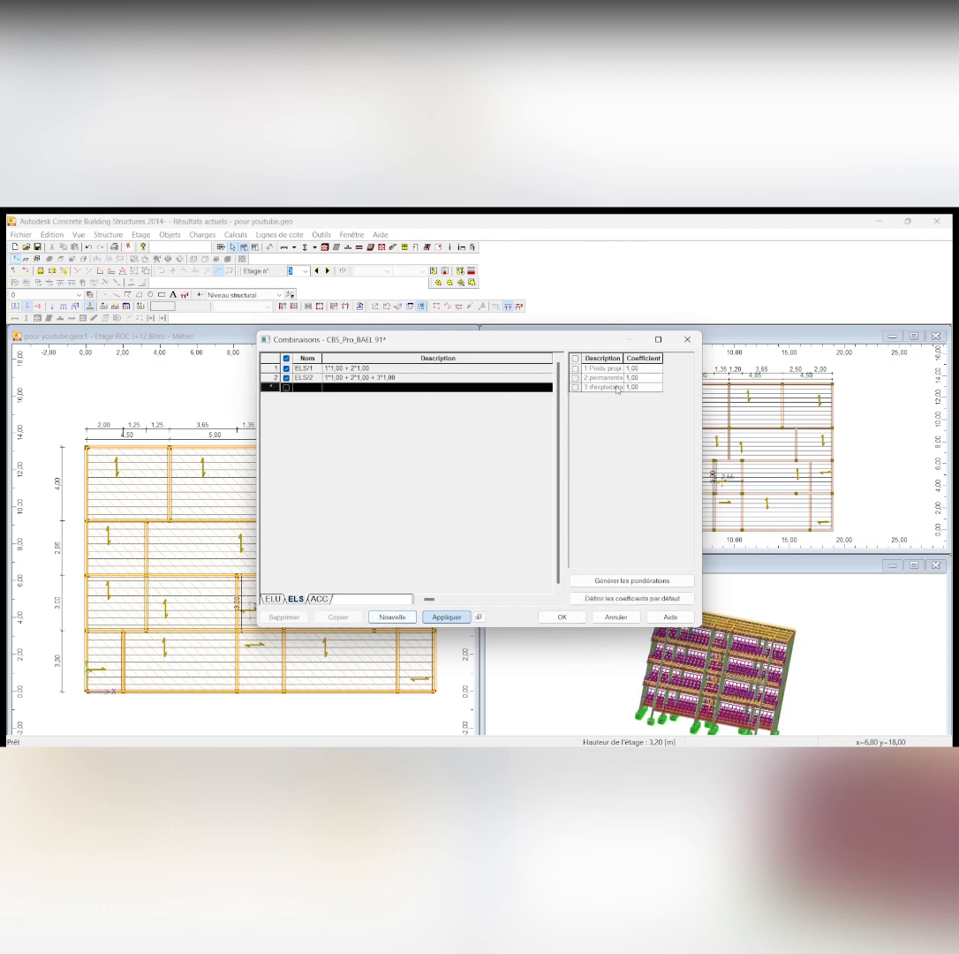
click(576, 369)
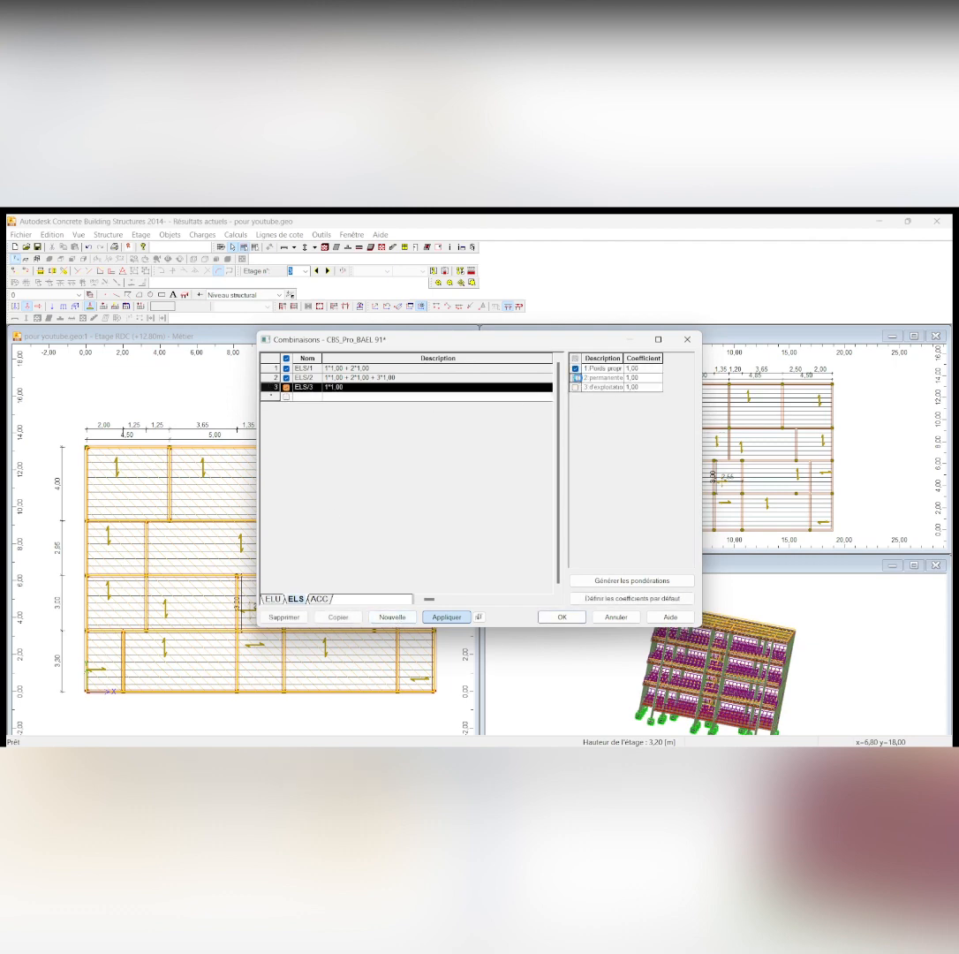
click(576, 378)
click(576, 387)
mouse_move(451, 732)
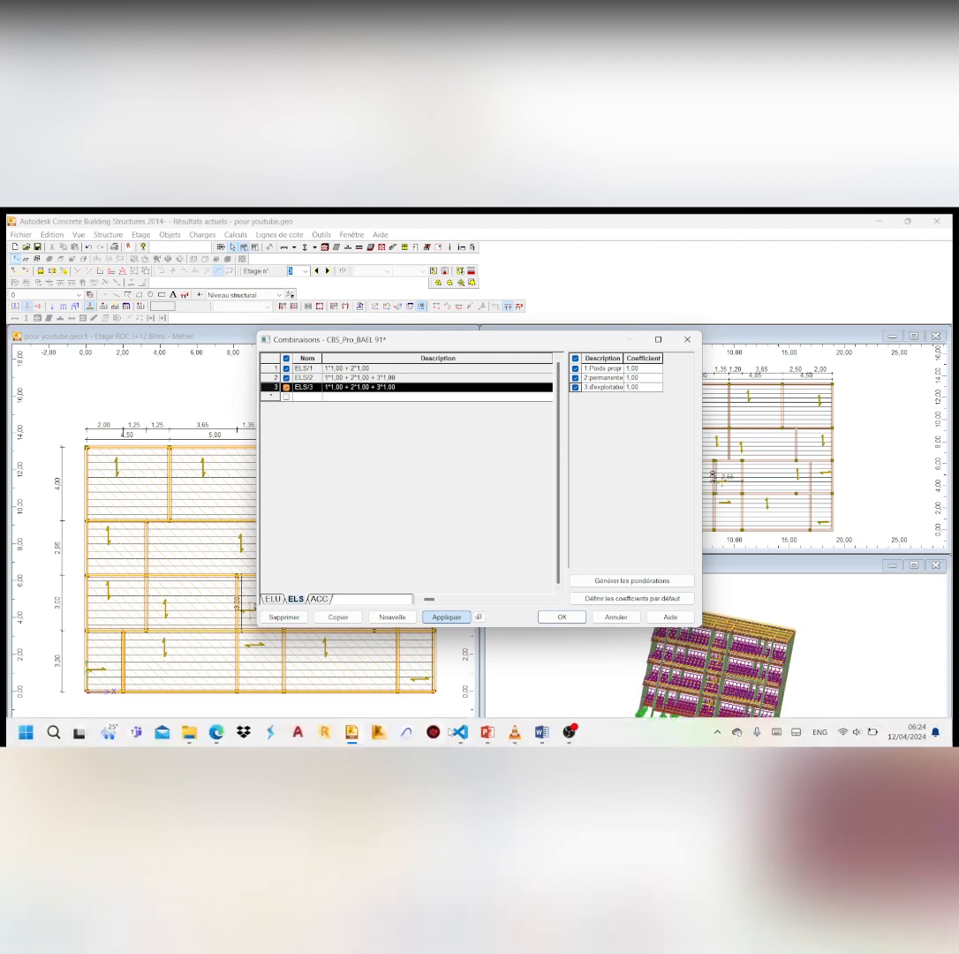
click(541, 733)
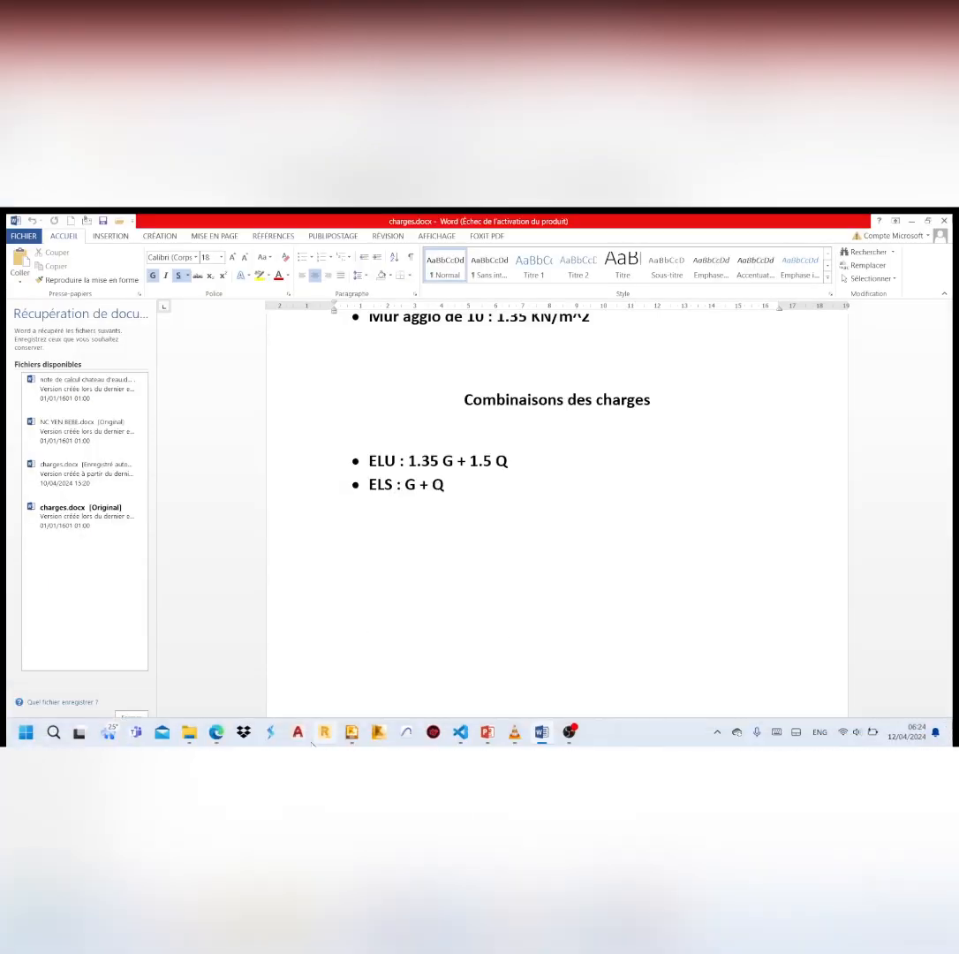
click(352, 732)
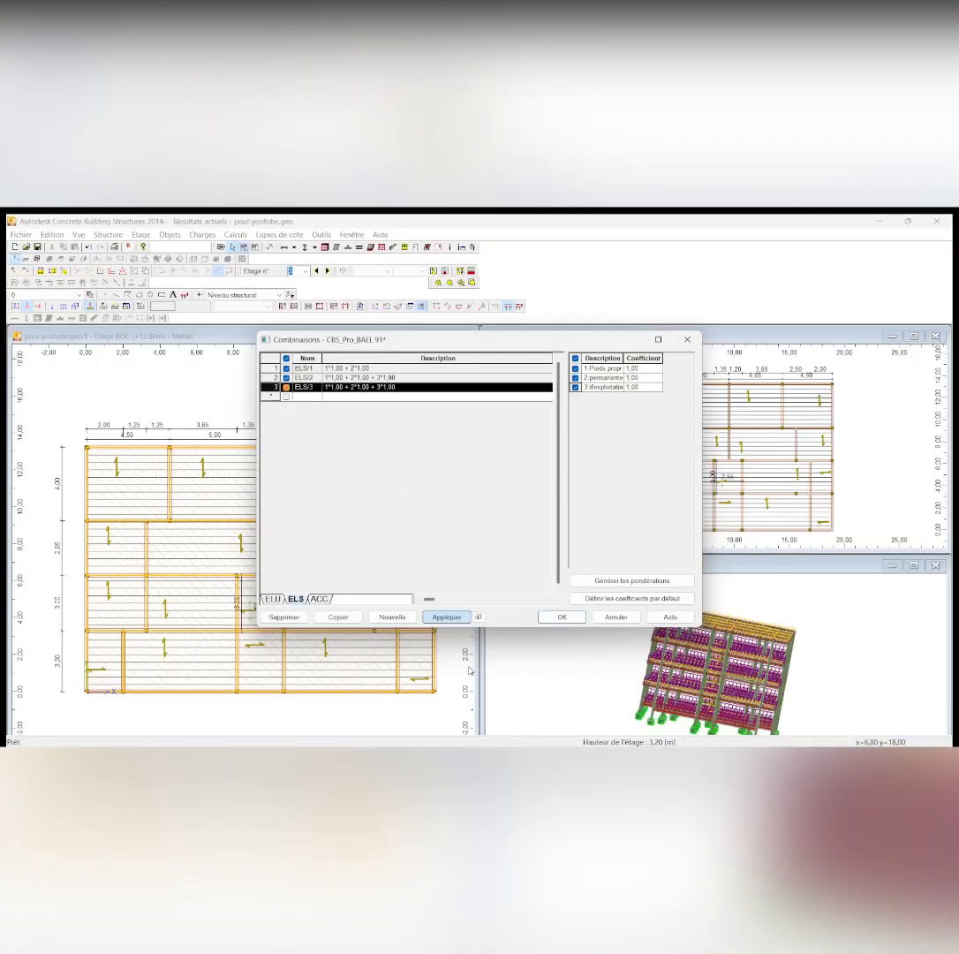
click(570, 619)
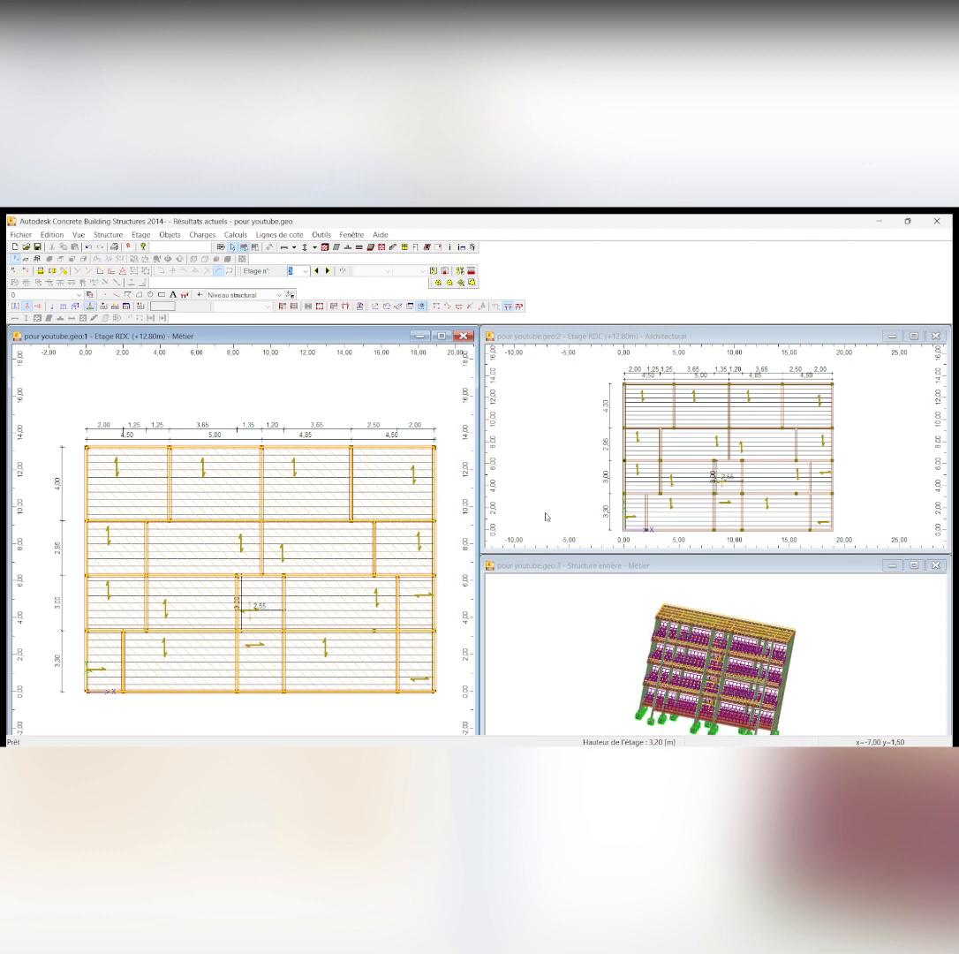
Calculate the entire structure with automatic generation of load combinations, agreeing to delete the existing combinations
scroll(393, 436, down, 1)
scroll(394, 436, up, 1)
scroll(371, 449, up, 1)
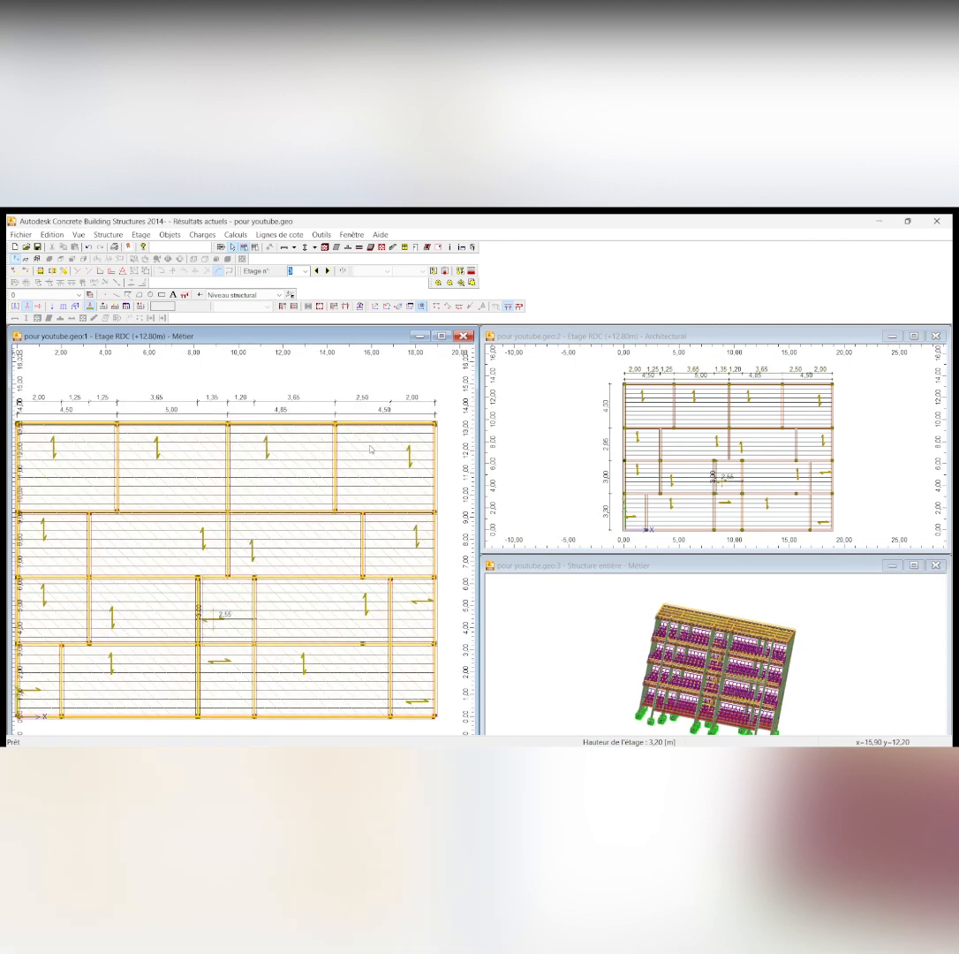
scroll(371, 448, down, 1)
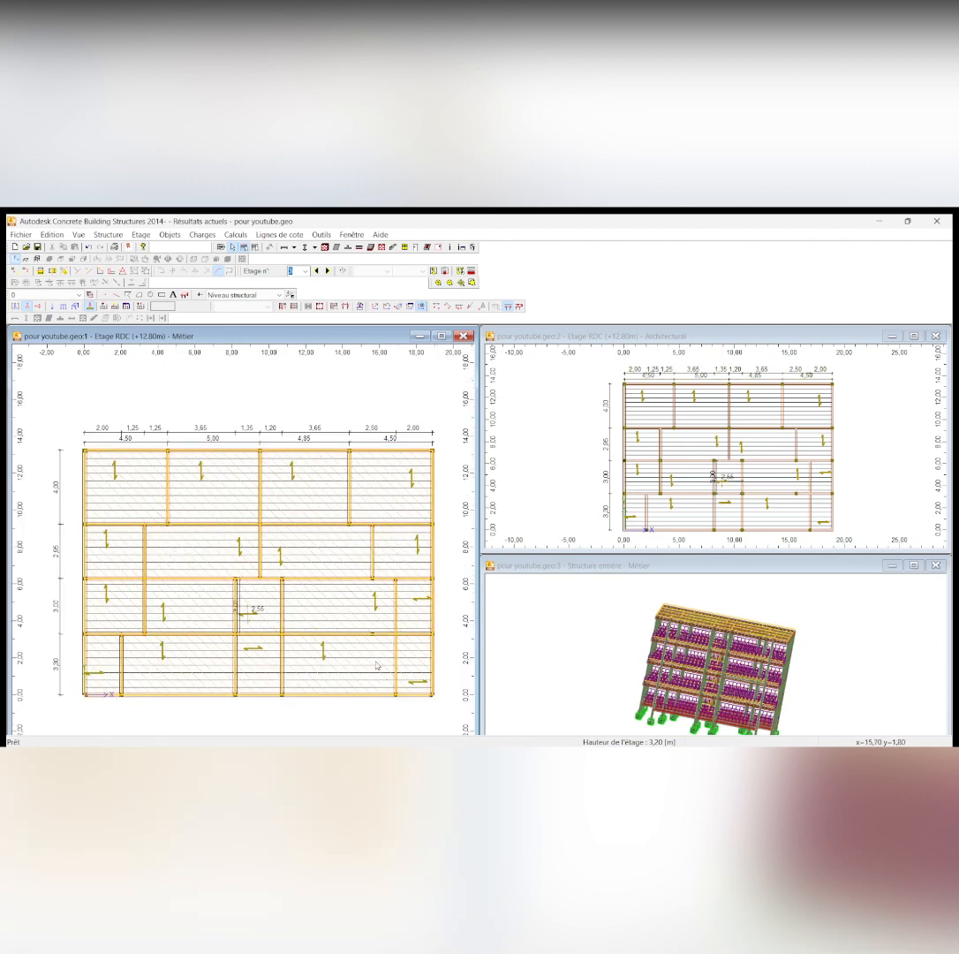
click(236, 234)
click(268, 262)
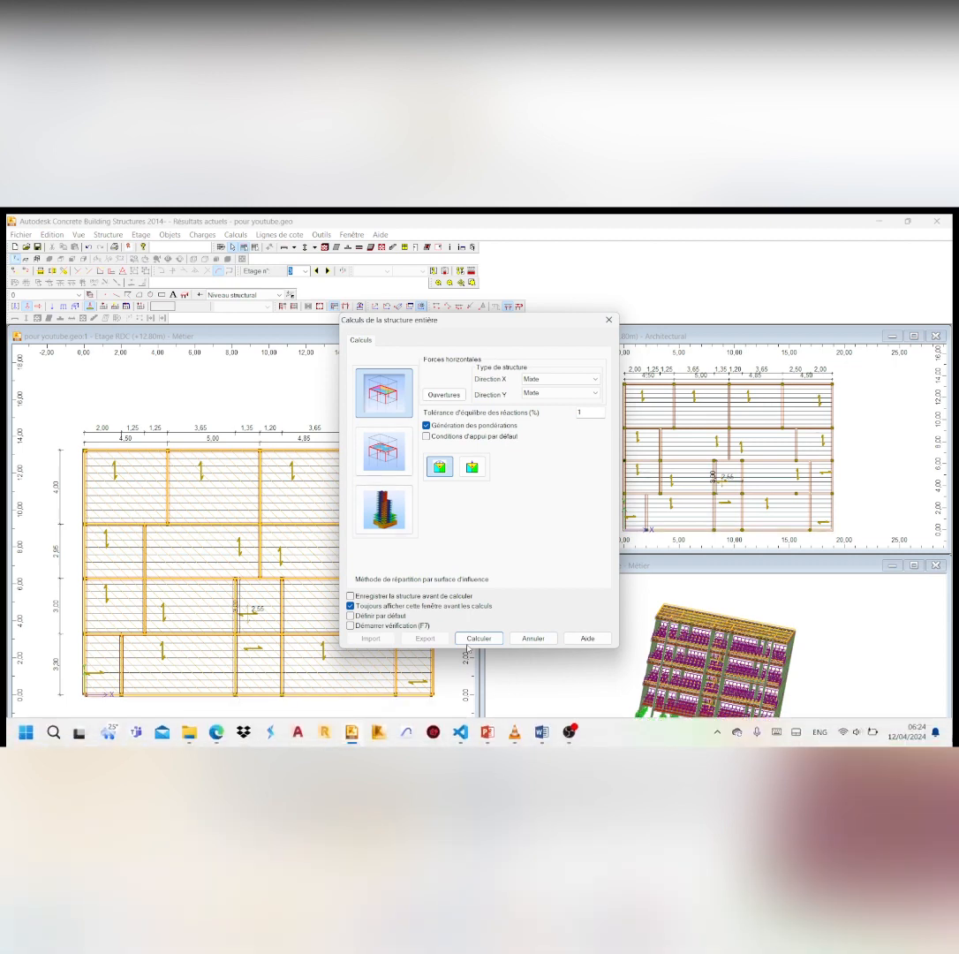
click(477, 638)
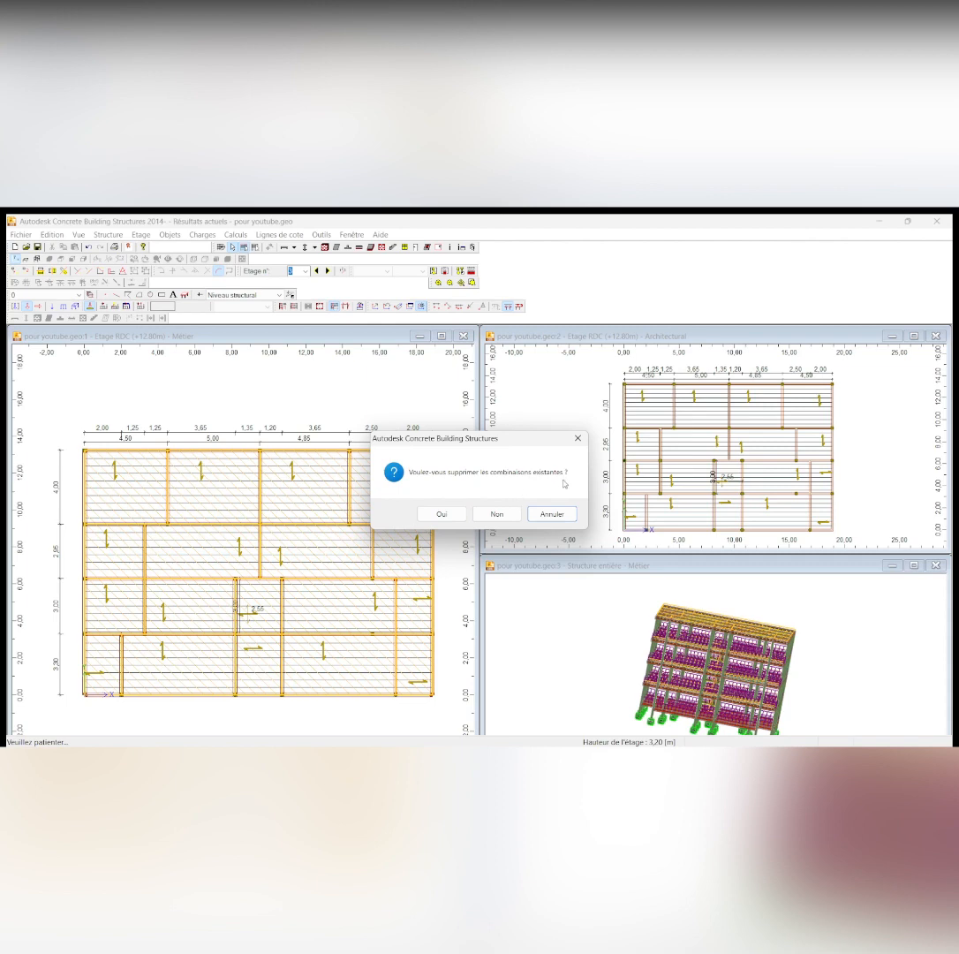
click(441, 513)
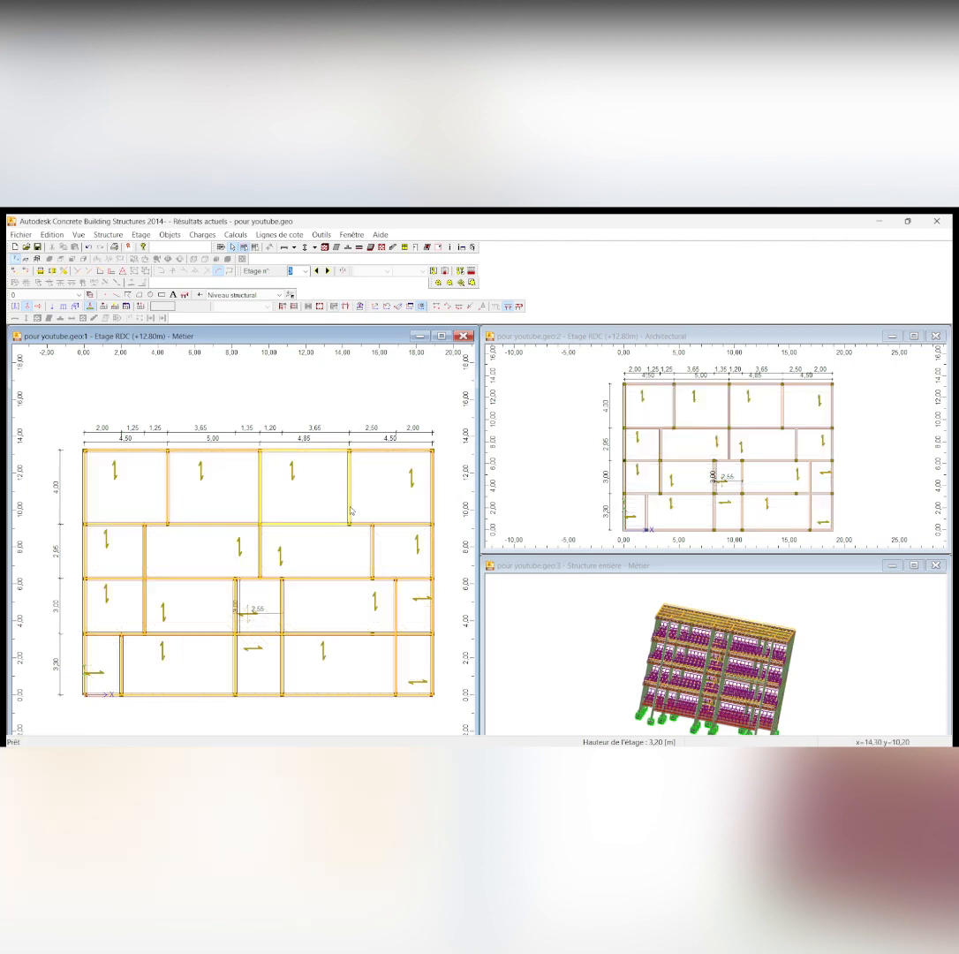
scroll(393, 472, down, 1)
scroll(374, 542, up, 2)
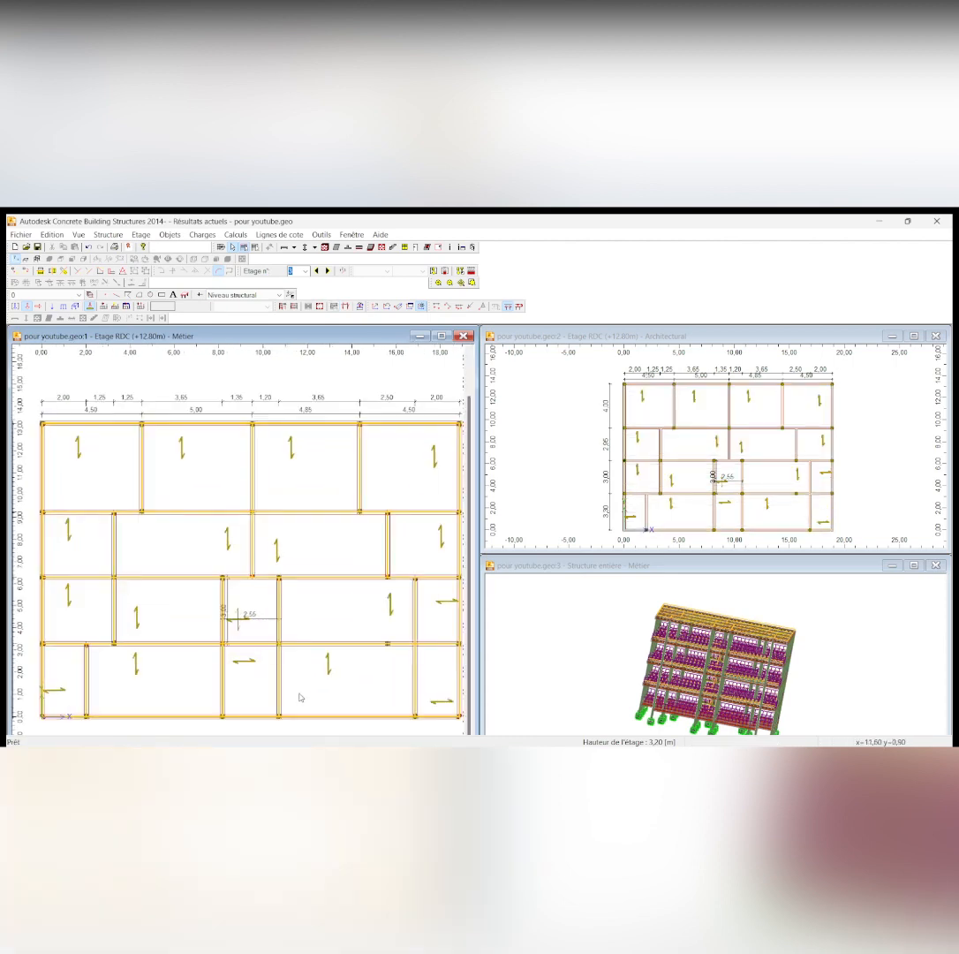
scroll(360, 582, down, 1)
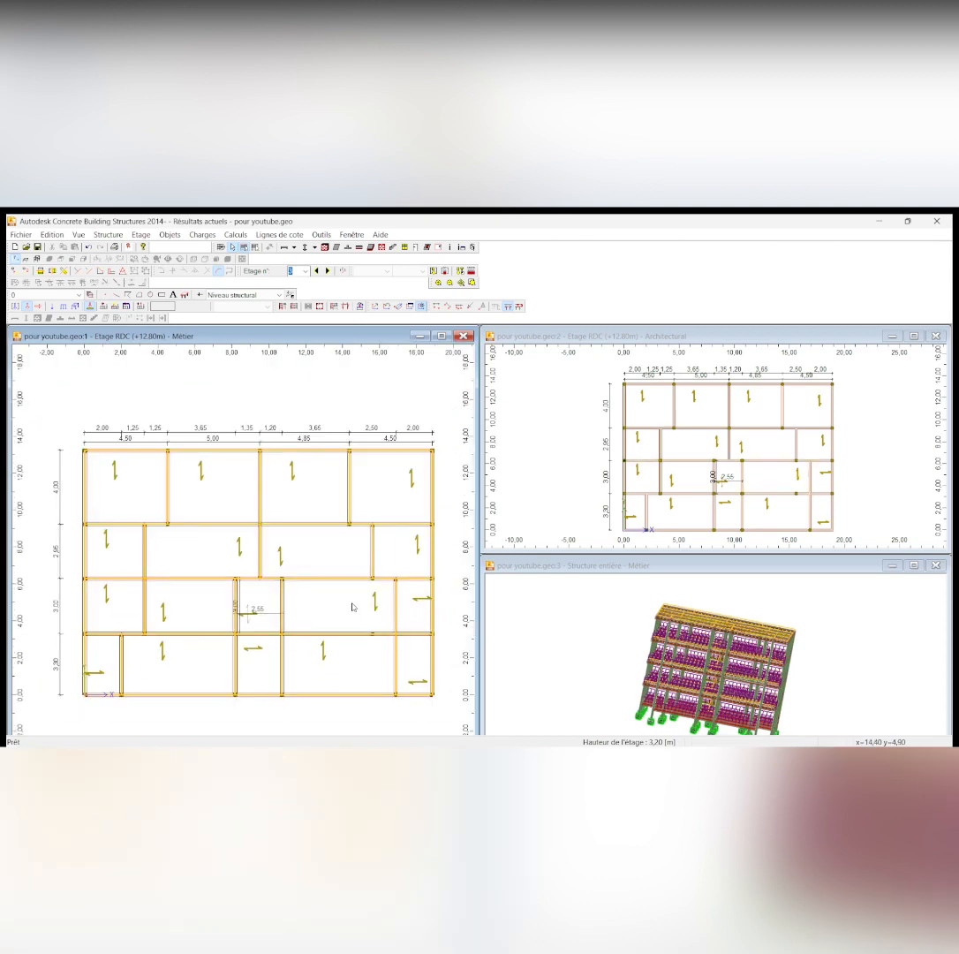
scroll(357, 594, up, 1)
scroll(353, 605, down, 1)
scroll(362, 574, down, 1)
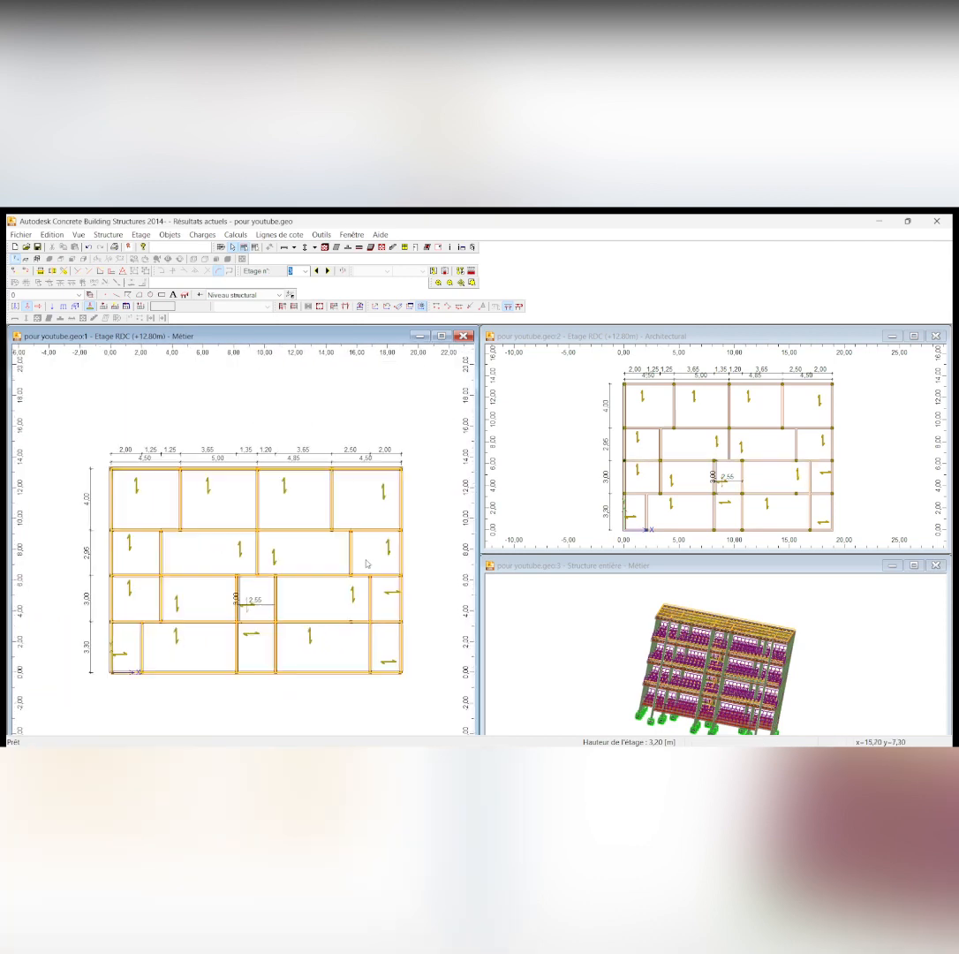
scroll(341, 602, up, 1)
scroll(341, 601, down, 1)
scroll(342, 601, up, 1)
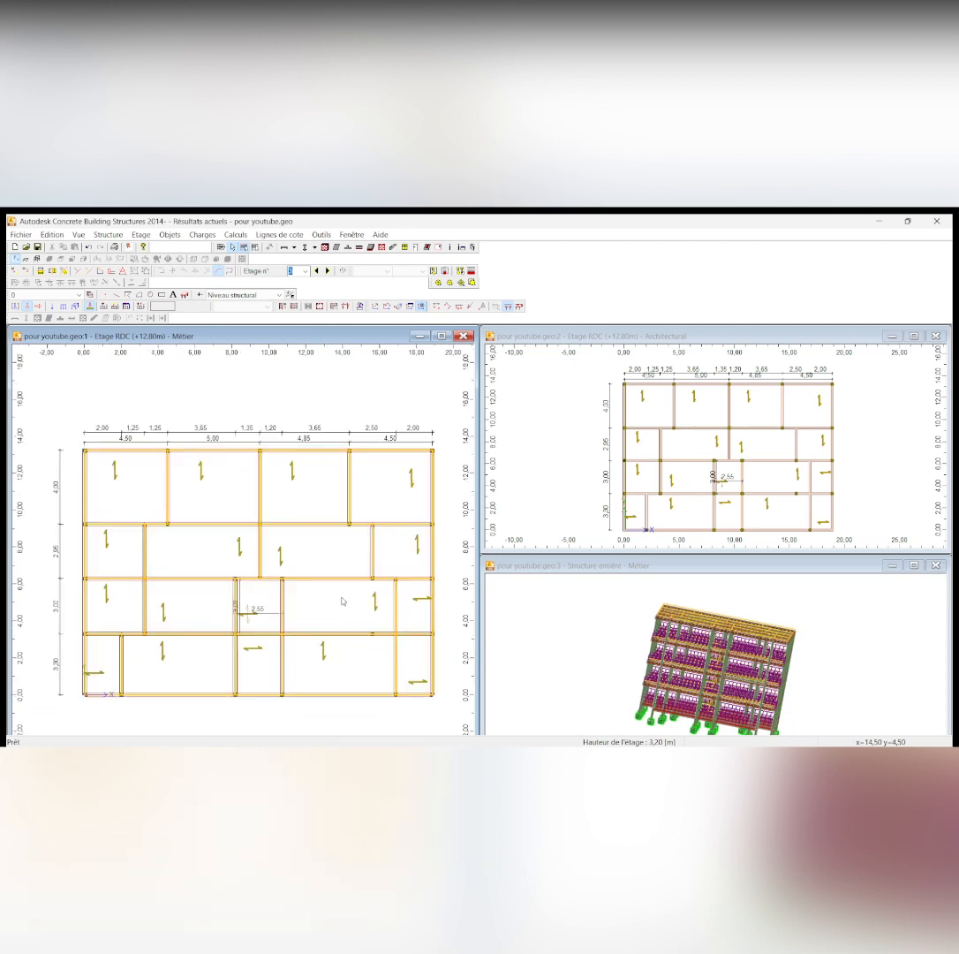
scroll(344, 601, down, 1)
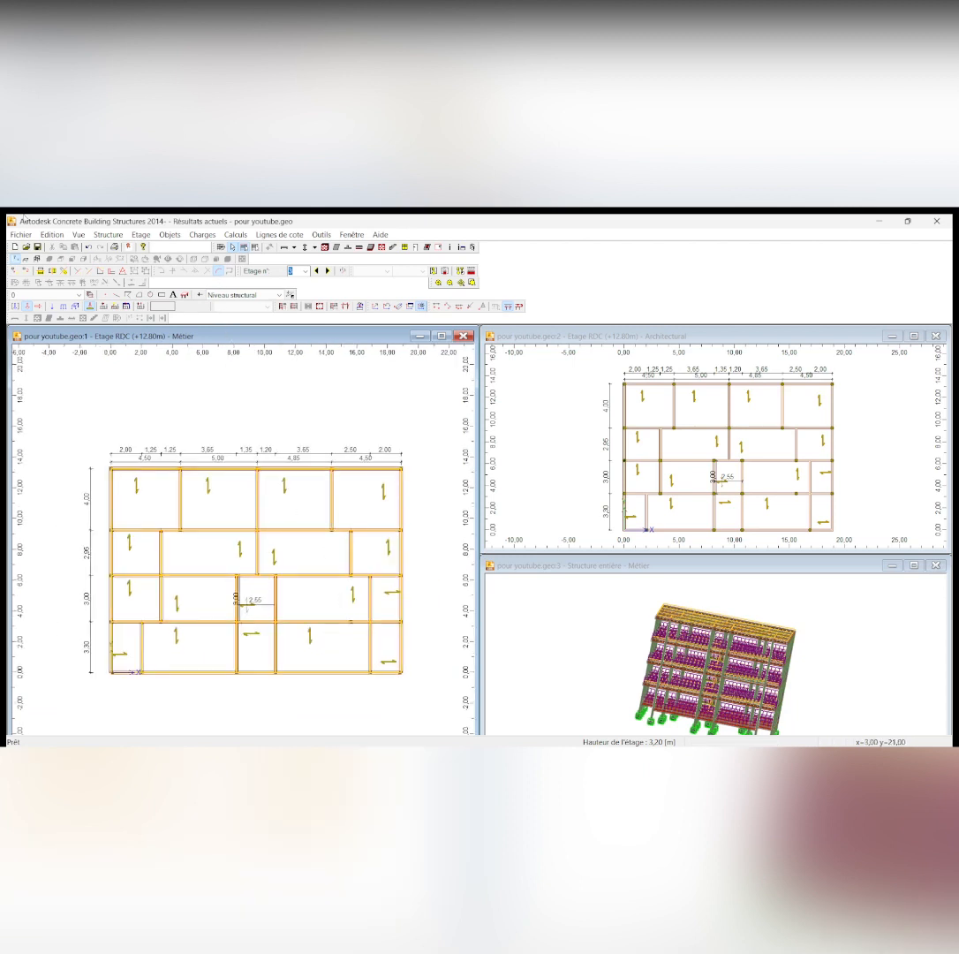
Switch the +12.80 m storey plan window to a 3D view of the entire structure, seen closely from above a corner
click(35, 260)
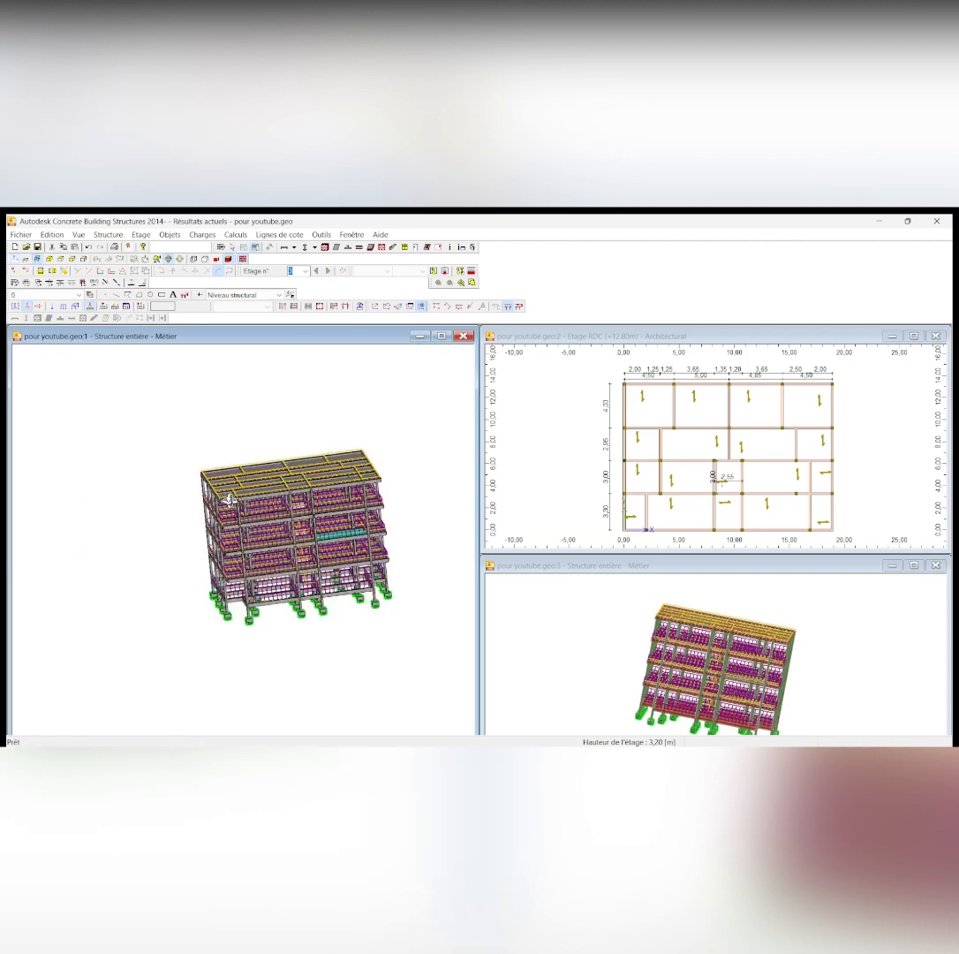
drag(302, 540, 265, 564)
scroll(304, 480, up, 5)
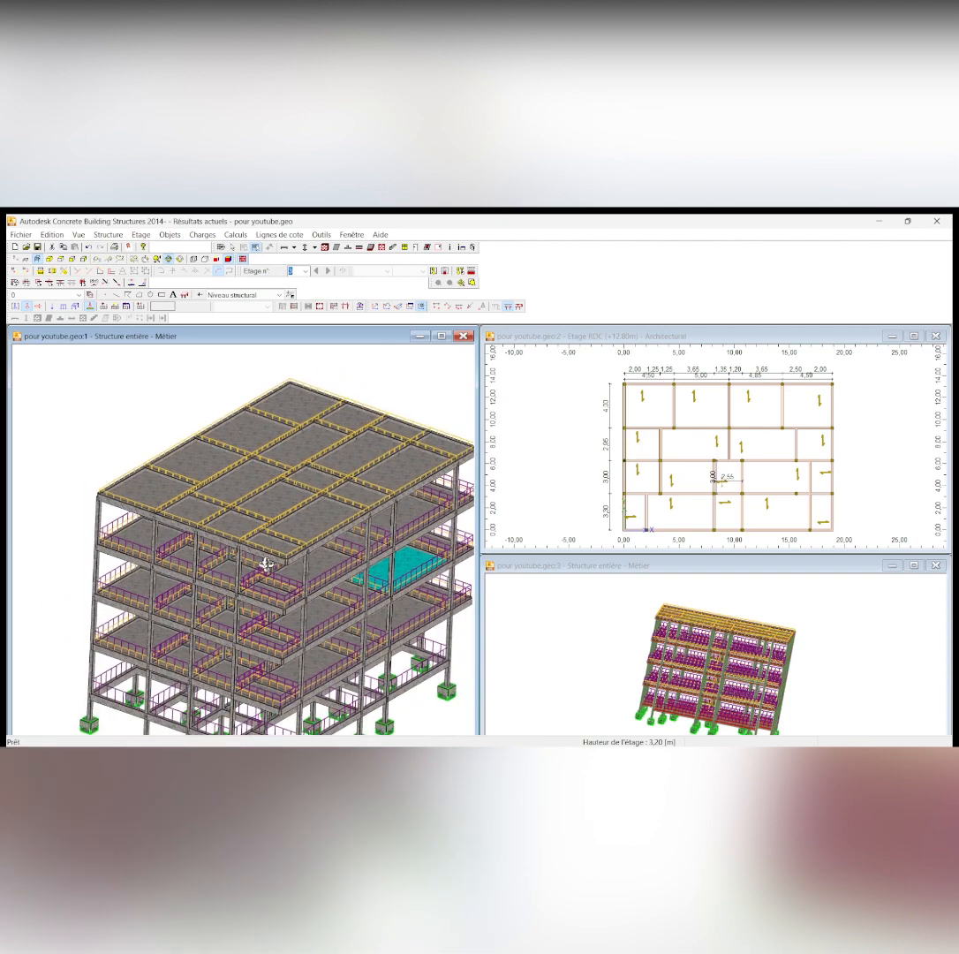
Review the ELU load combinations without changing them and inspect the loaded 3D structure from several sides
click(202, 235)
click(228, 358)
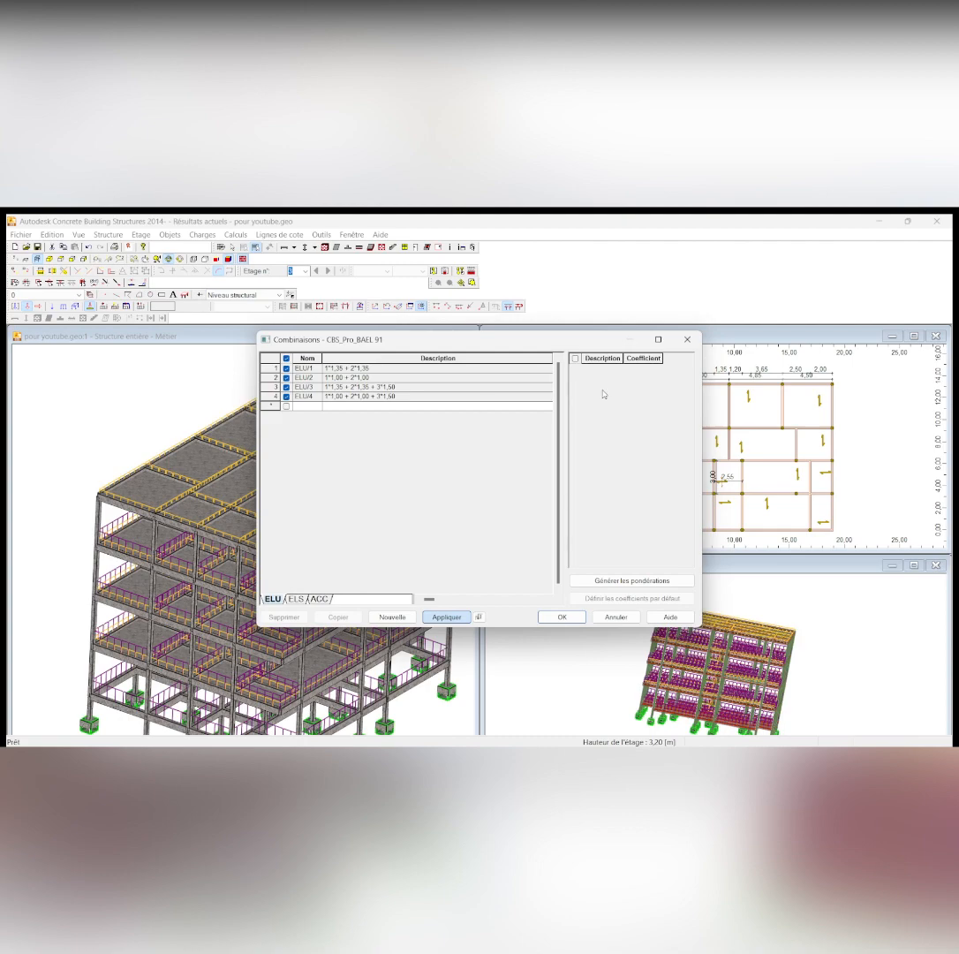
click(687, 339)
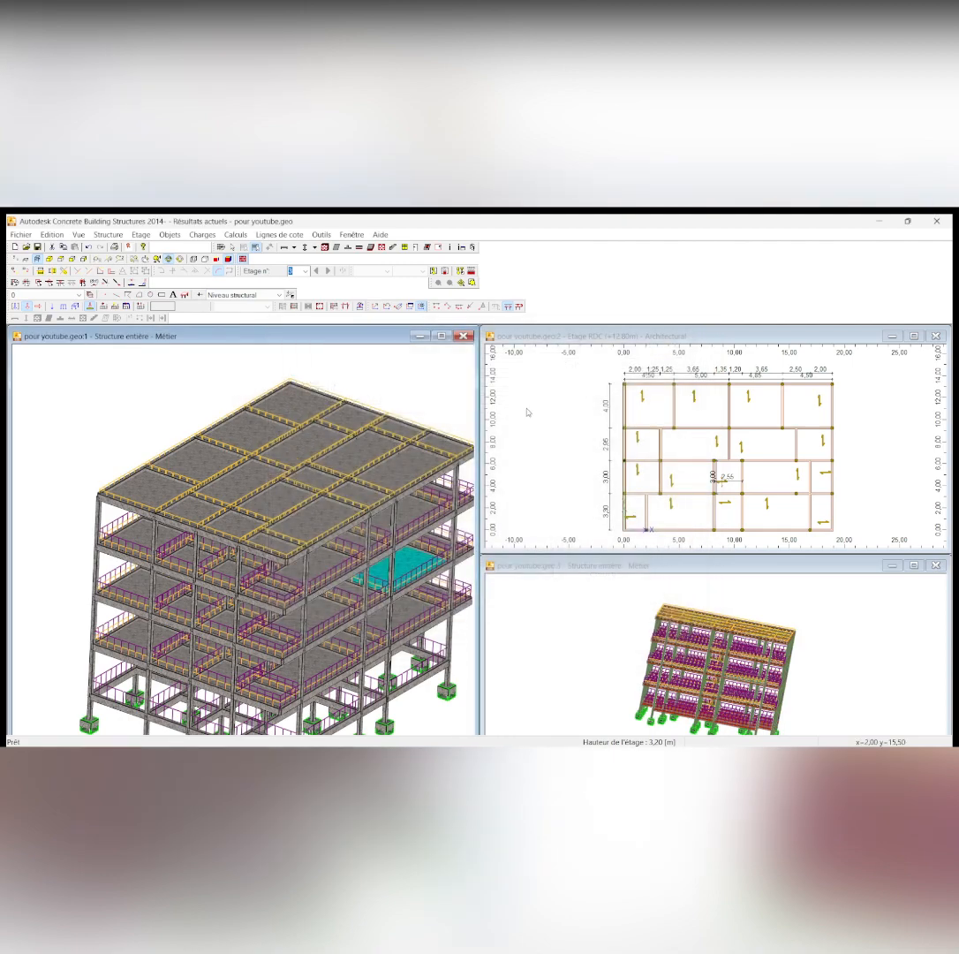
drag(348, 524, 385, 554)
drag(280, 573, 238, 597)
drag(374, 597, 372, 637)
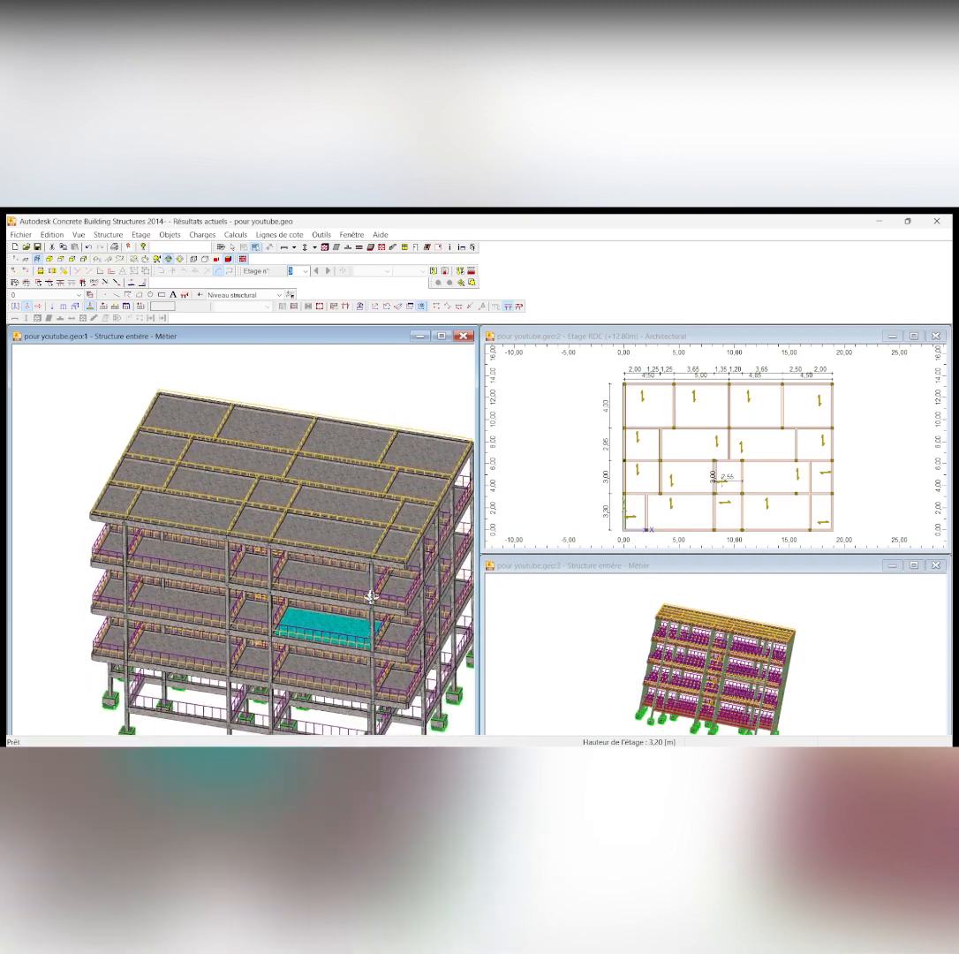
mouse_move(306, 587)
mouse_down()
mouse_move(278, 577)
mouse_move(300, 530)
mouse_move(352, 591)
mouse_move(295, 605)
mouse_up()
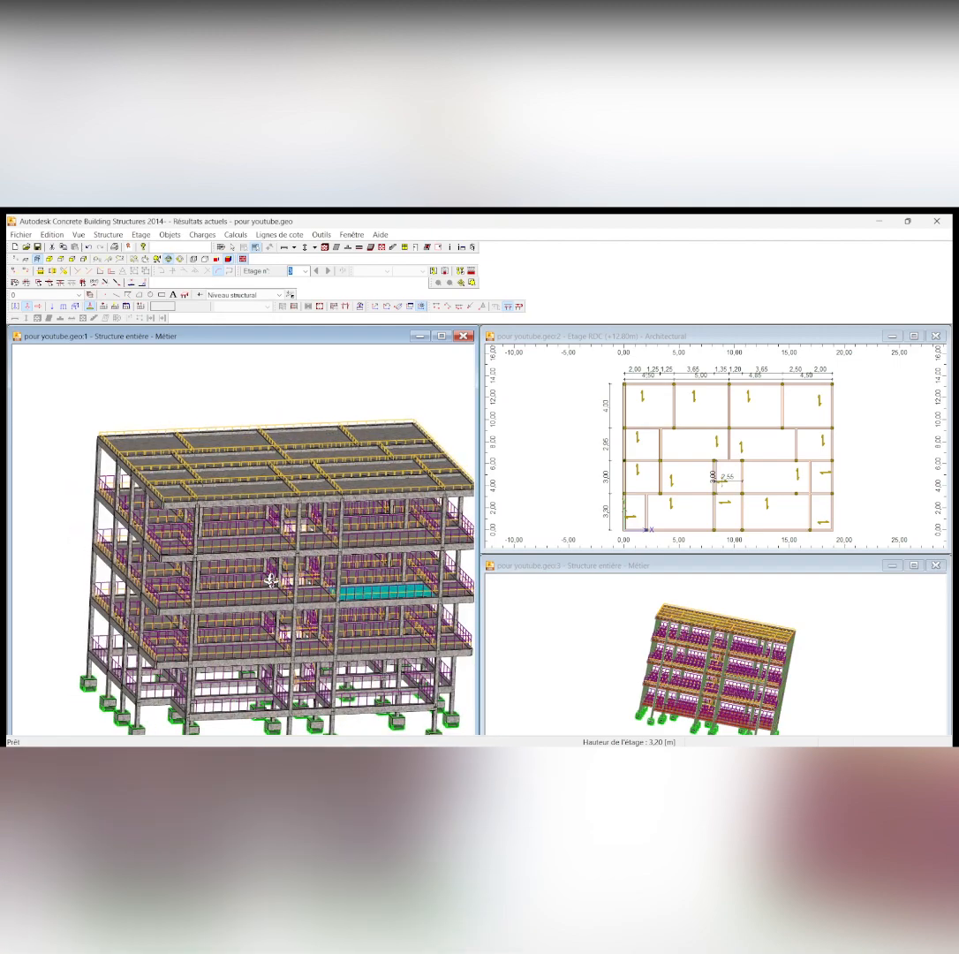